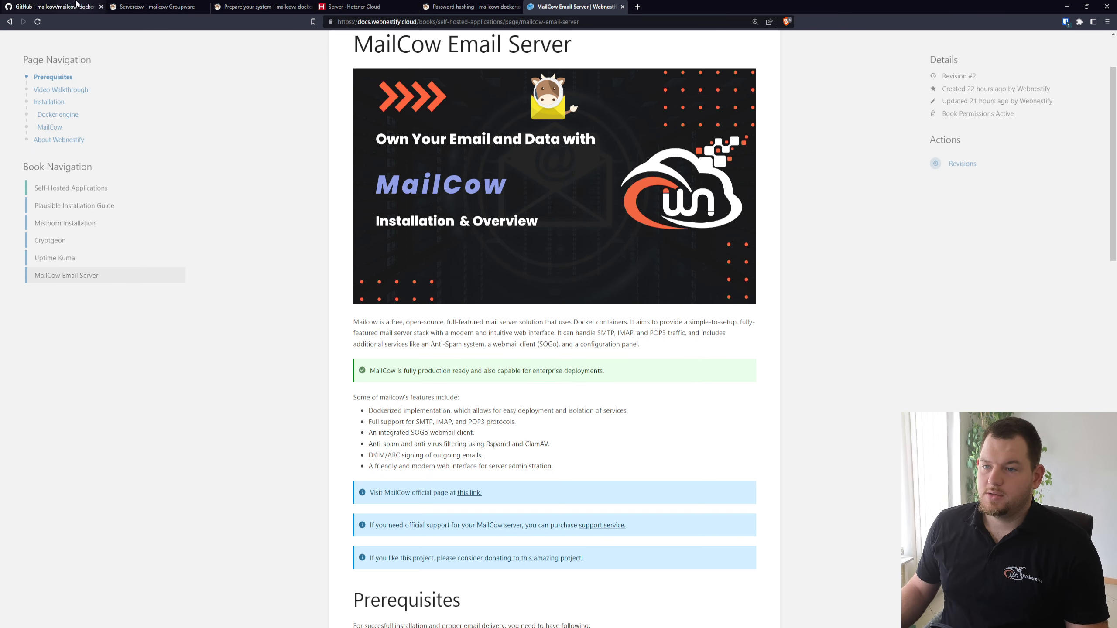
Examine the mailcow-dockerized GitHub repository, covering its file list and the README's support and documentation sections
{"action": "left_click", "coordinate": [76, 5]}
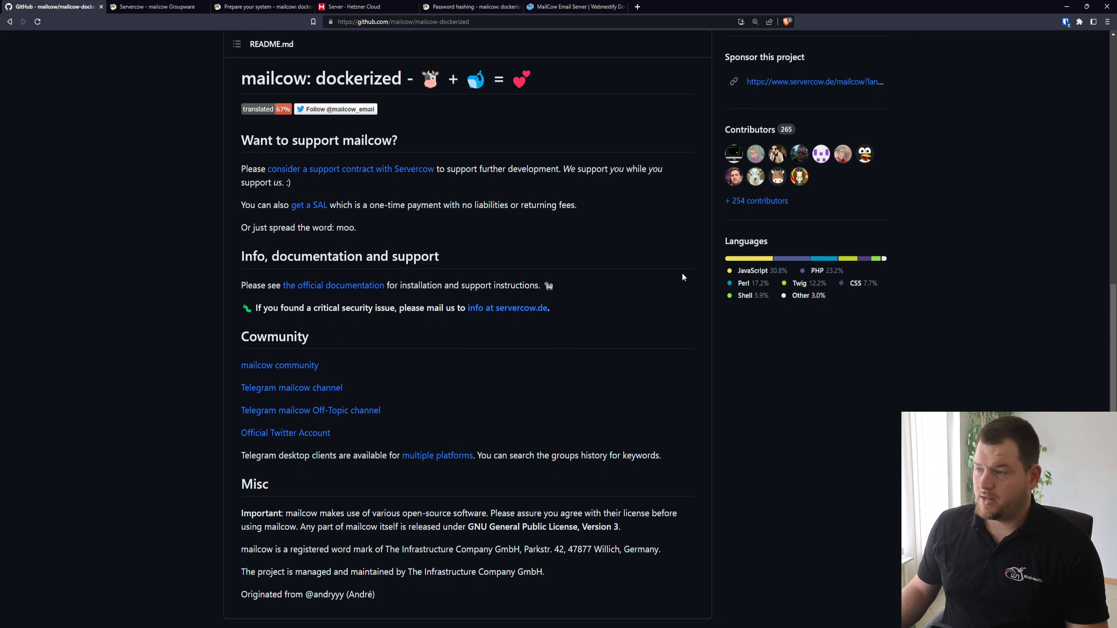
{"action": "scroll", "coordinate": [615, 301], "scroll_direction": "up", "scroll_amount": 3}
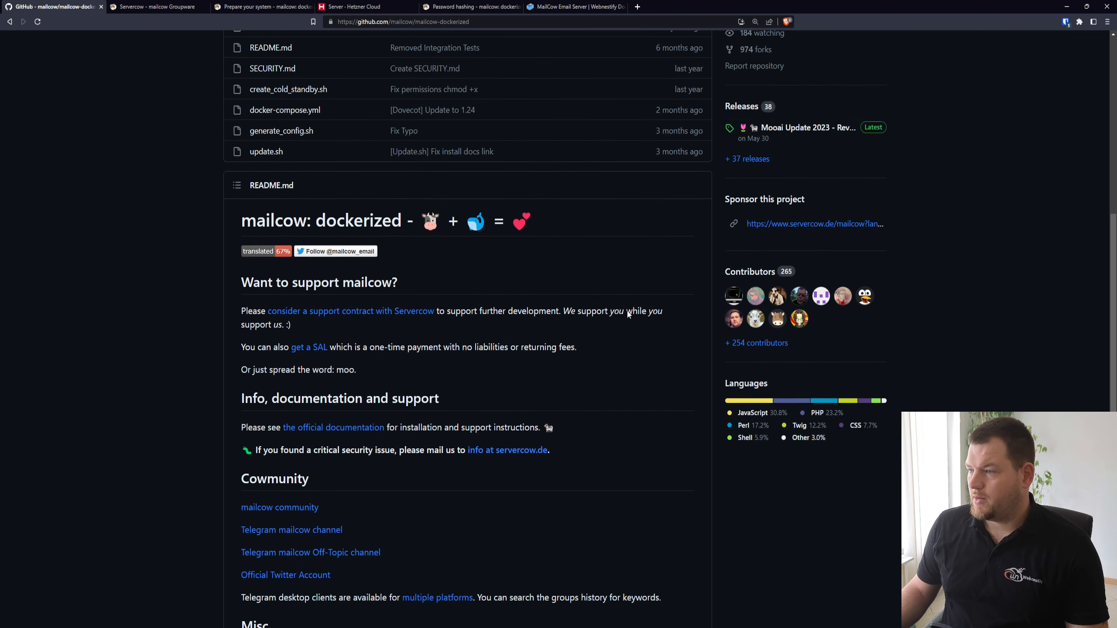
{"action": "scroll", "coordinate": [627, 314], "scroll_direction": "up", "scroll_amount": 2}
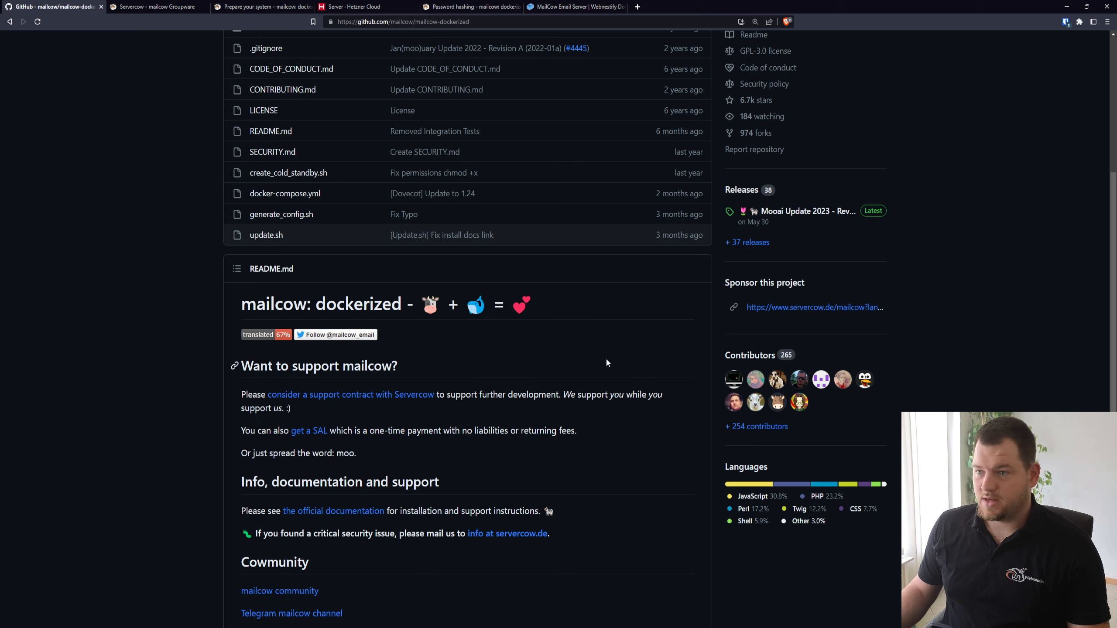
{"action": "left_click", "coordinate": [156, 12]}
{"action": "left_click", "coordinate": [259, 7]}
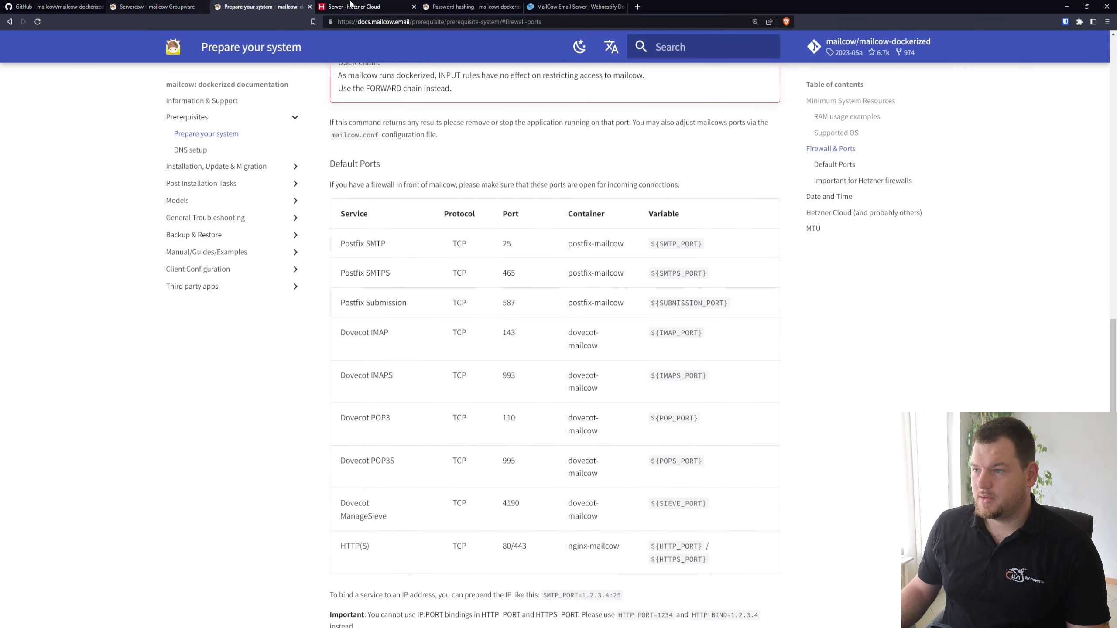
{"action": "left_click", "coordinate": [149, 5]}
{"action": "left_click", "coordinate": [55, 6]}
{"action": "scroll", "coordinate": [494, 294], "scroll_direction": "up", "scroll_amount": 10}
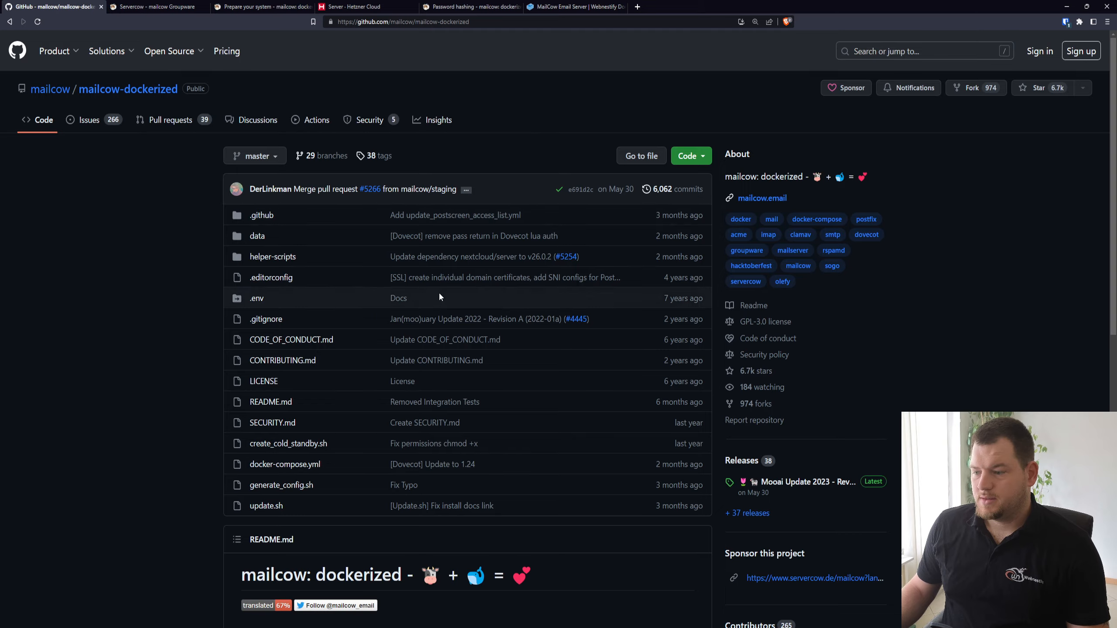
{"action": "scroll", "coordinate": [484, 288], "scroll_direction": "down", "scroll_amount": 4}
{"action": "scroll", "coordinate": [456, 304], "scroll_direction": "down", "scroll_amount": 2}
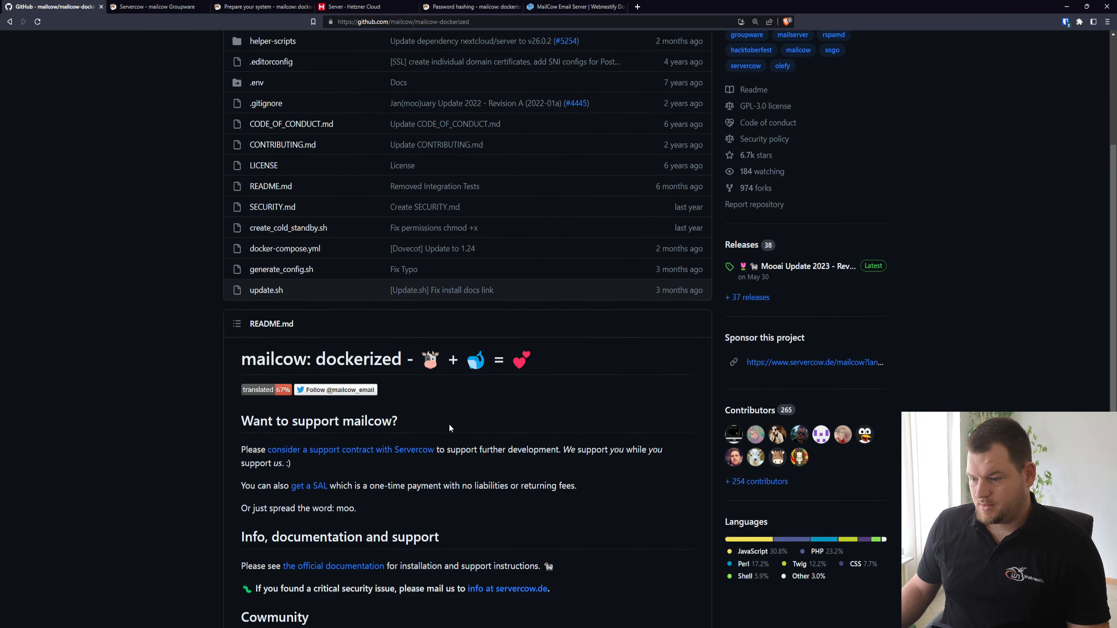
{"action": "scroll", "coordinate": [441, 453], "scroll_direction": "down", "scroll_amount": 1}
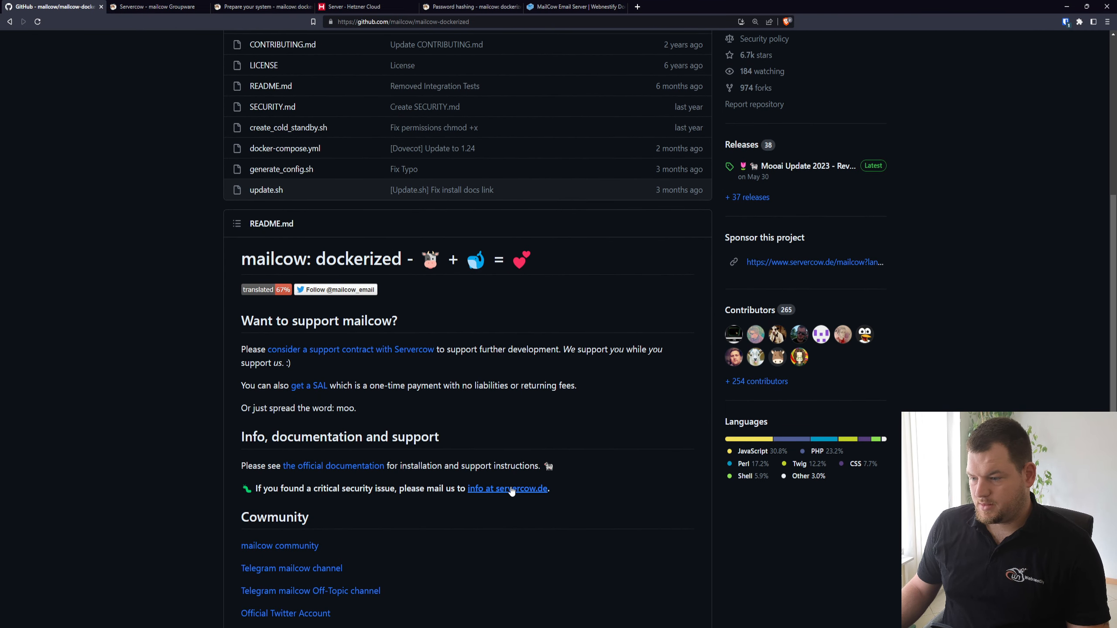
Open the official mailcow blog at mailcow.email in a separate browser tab
{"action": "left_click", "coordinate": [511, 489]}
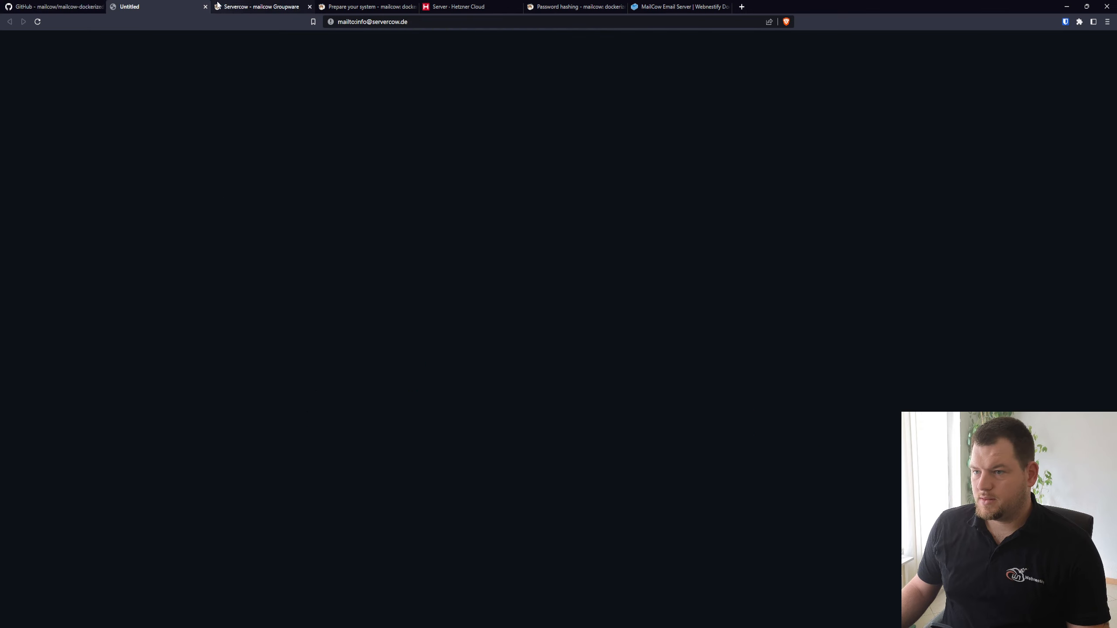
{"action": "left_click", "coordinate": [352, 22]}
{"action": "type", "text": "mail-tester.com"}
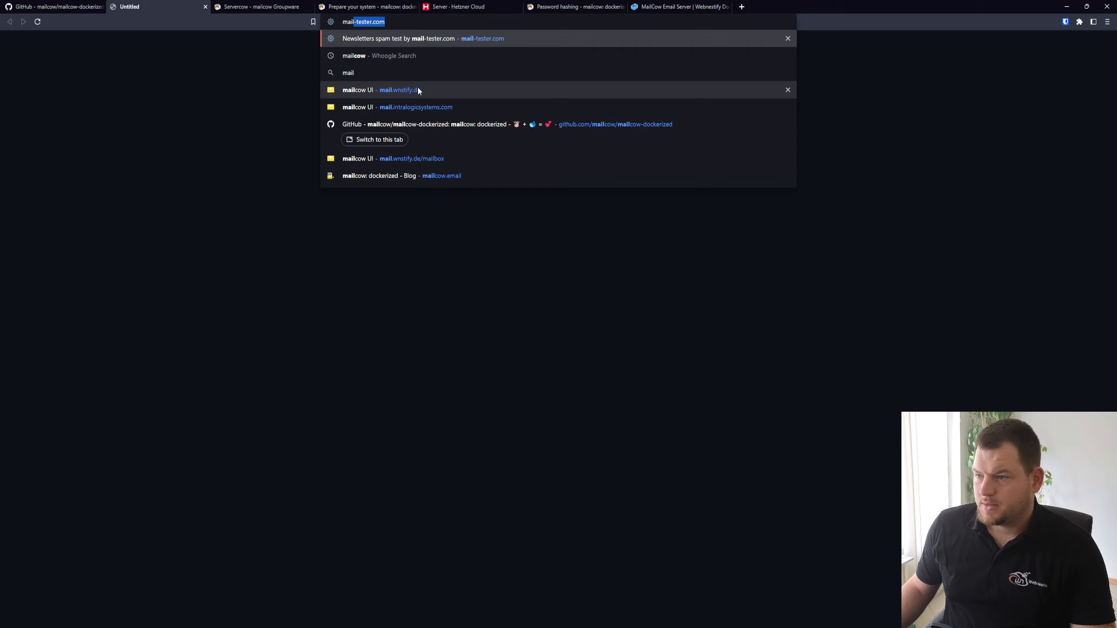
{"action": "left_click", "coordinate": [468, 178]}
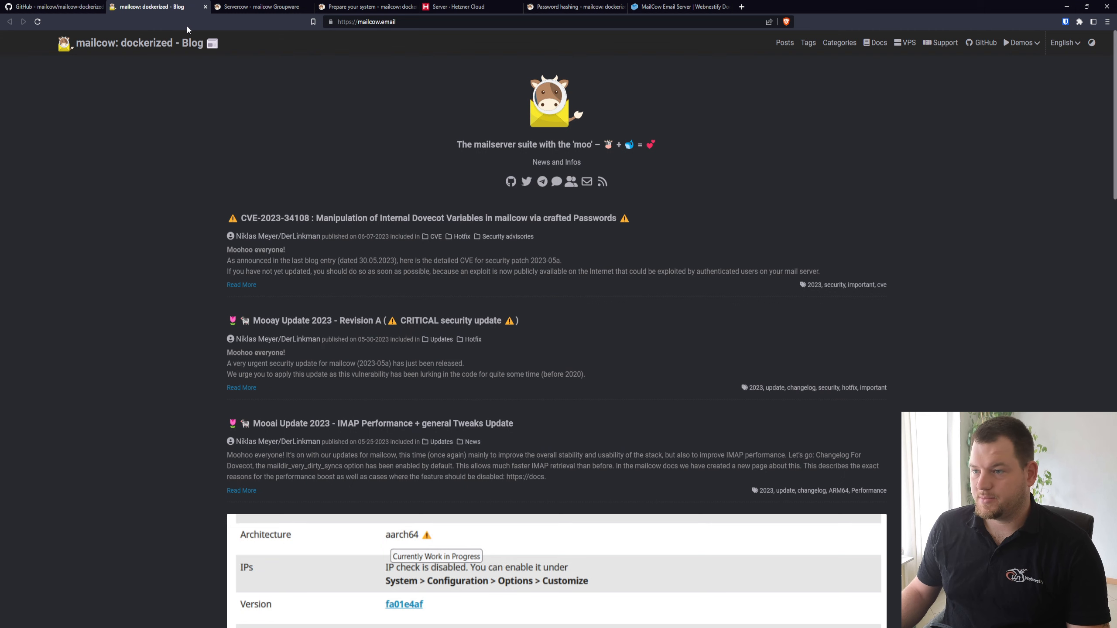
Review the Servercow offers for mailcow Support, the Stay-Awesome-License (SAL) and Managed mailcow
{"action": "left_click", "coordinate": [292, 8]}
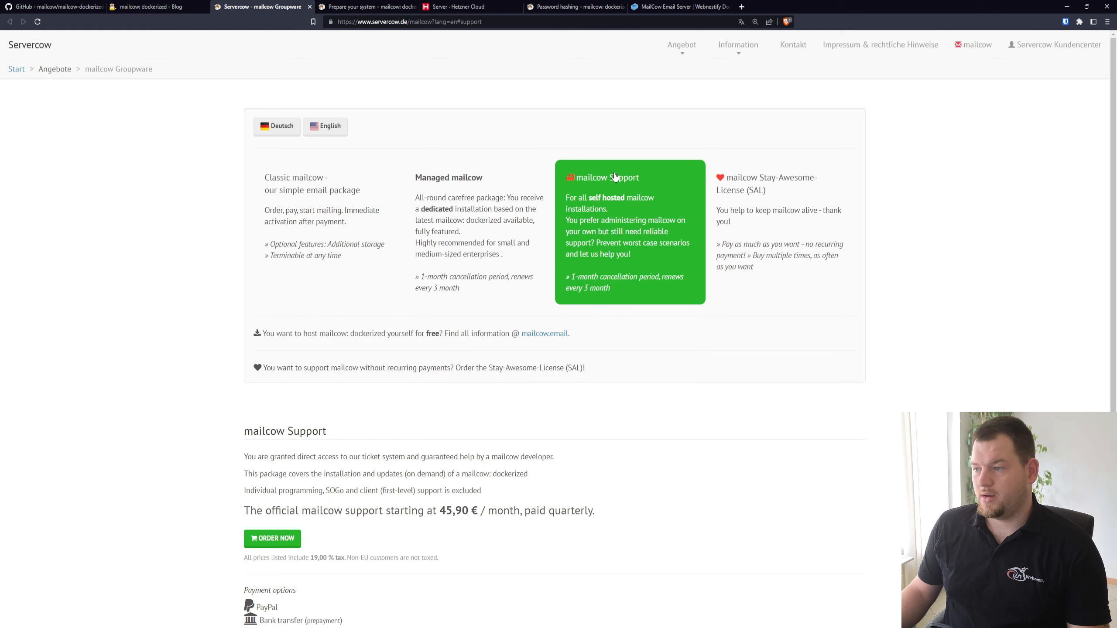
{"action": "scroll", "coordinate": [632, 202], "scroll_direction": "down", "scroll_amount": 1}
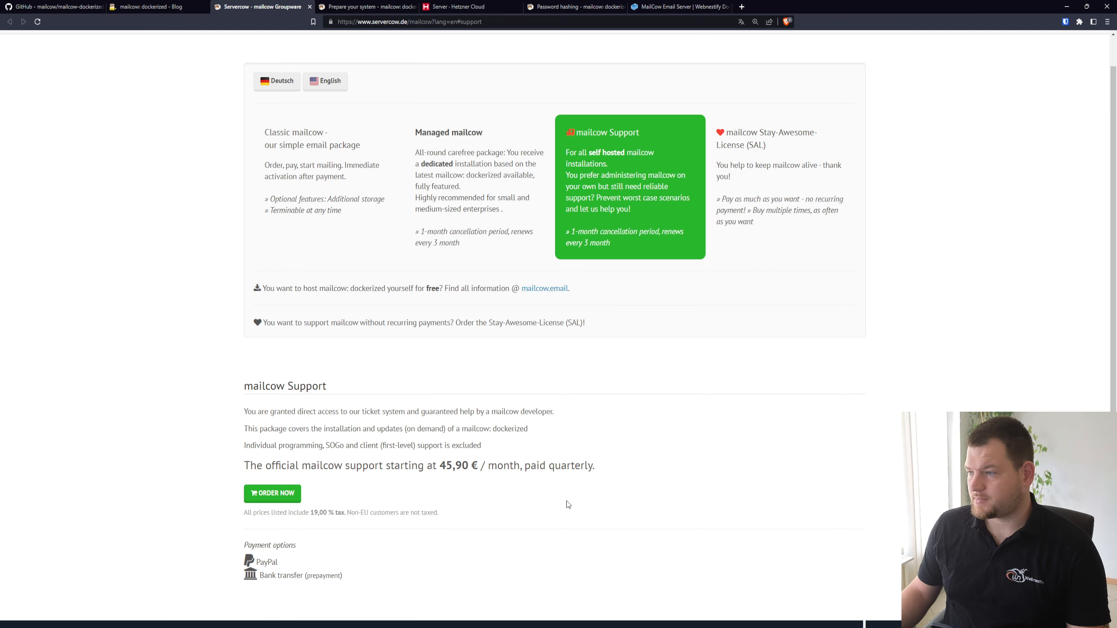
{"action": "left_click", "coordinate": [780, 209]}
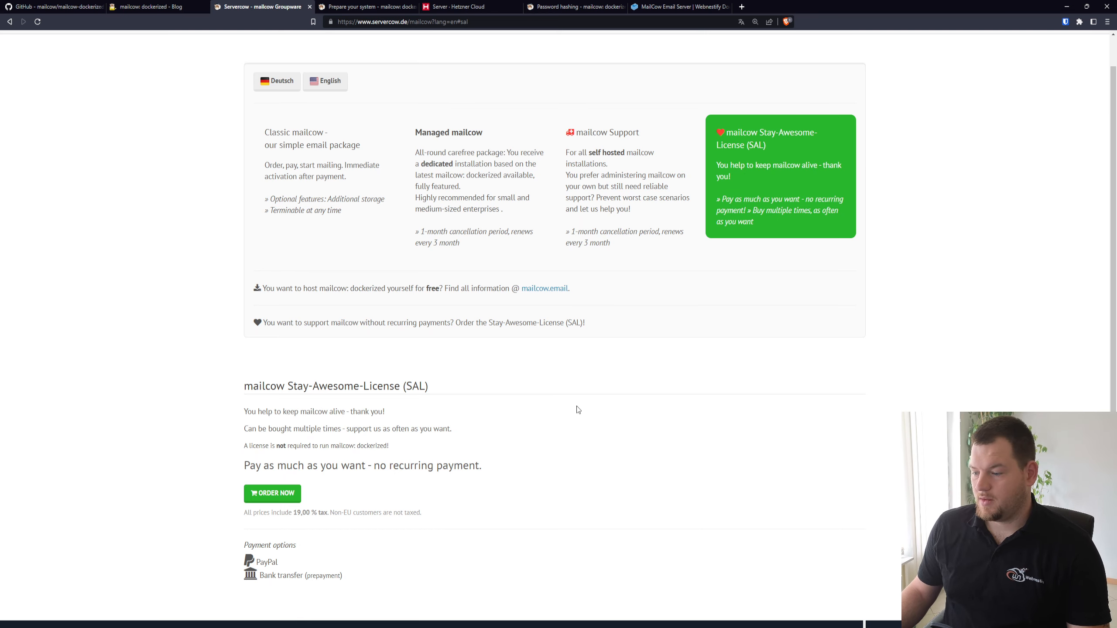
{"action": "left_click", "coordinate": [469, 156]}
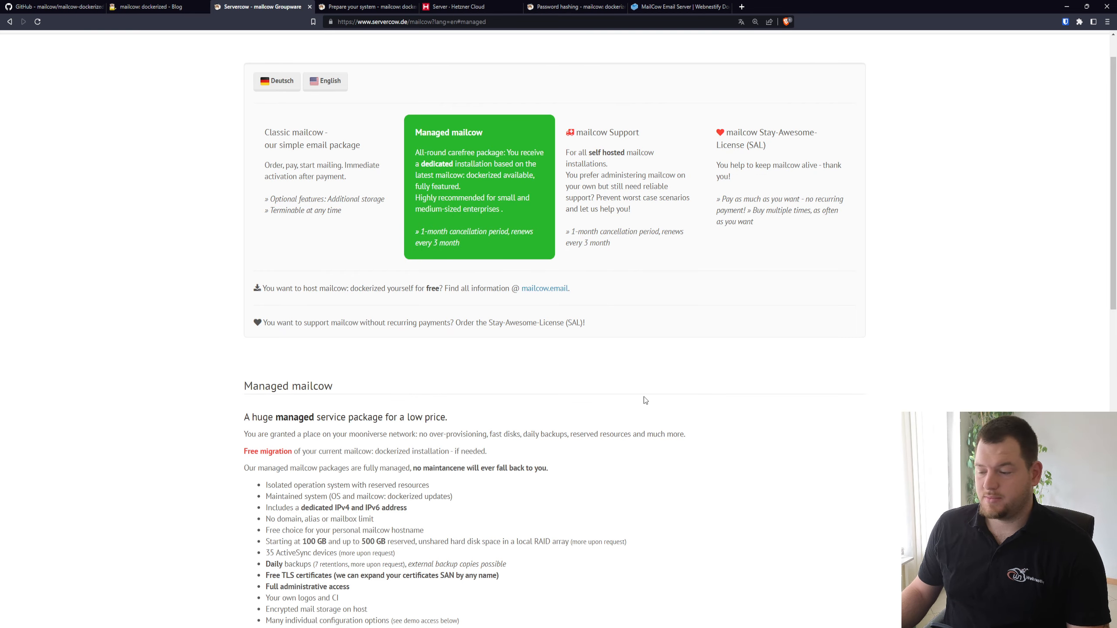
{"action": "scroll", "coordinate": [647, 399], "scroll_direction": "down", "scroll_amount": 2}
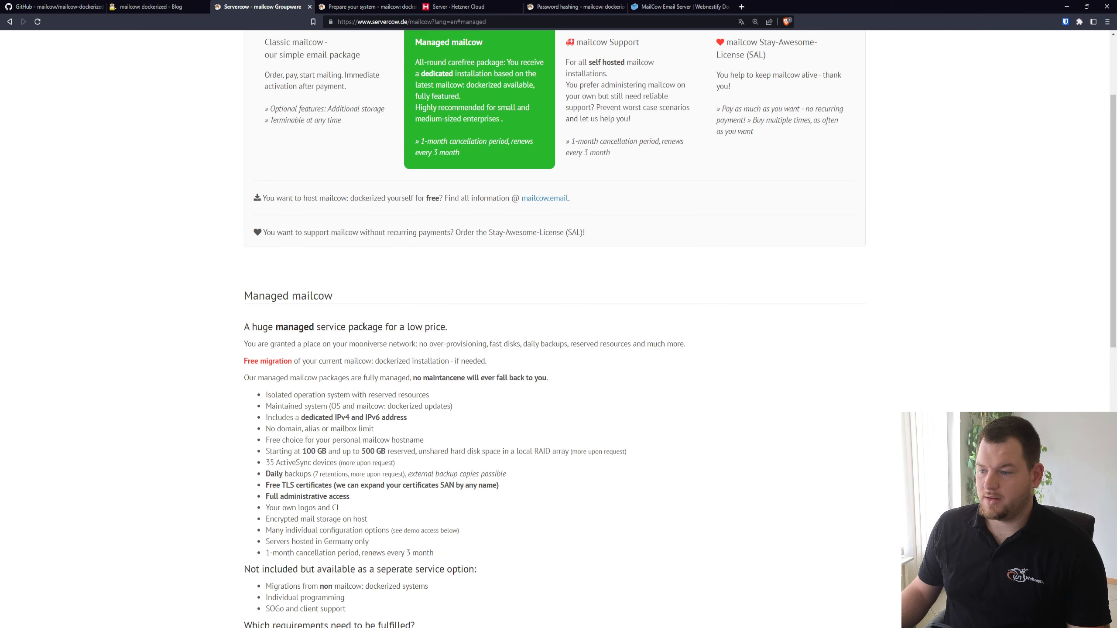
{"action": "scroll", "coordinate": [480, 350], "scroll_direction": "down", "scroll_amount": 1}
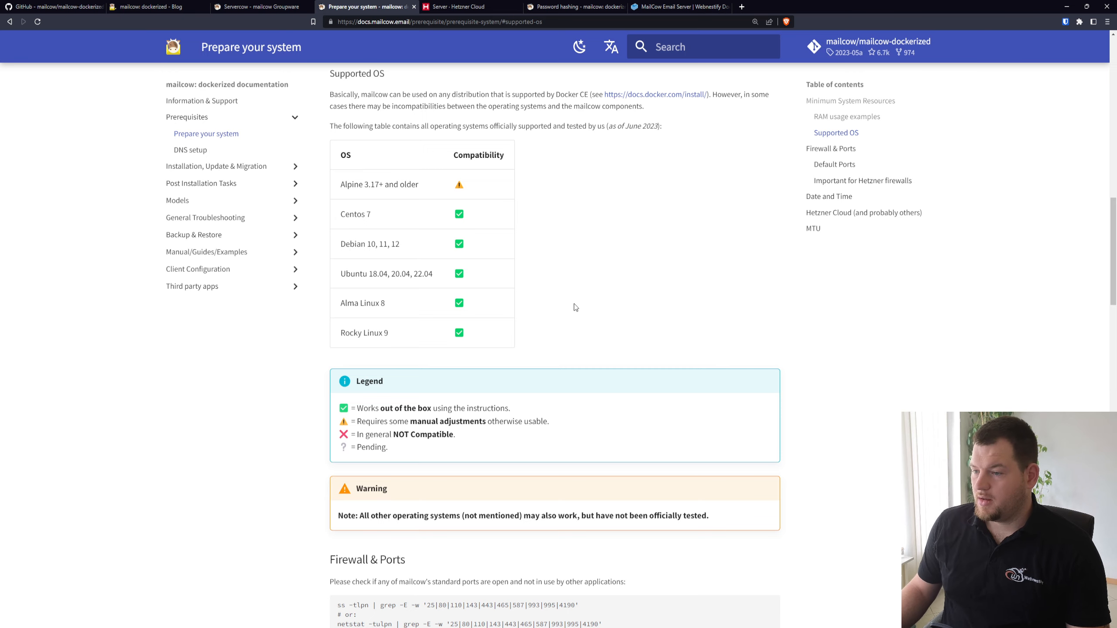
Read through the supported operating systems, firewall notes and default ports in the mailcow system preparation documentation
{"action": "scroll", "coordinate": [632, 273], "scroll_direction": "down", "scroll_amount": 12}
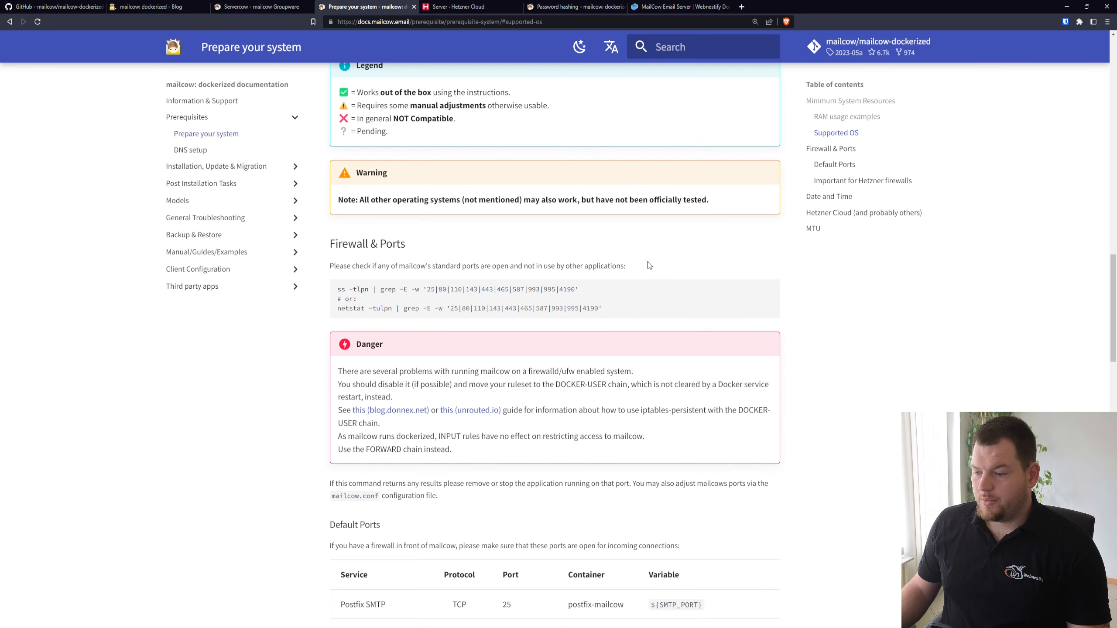
{"action": "scroll", "coordinate": [415, 294], "scroll_direction": "down", "scroll_amount": 1}
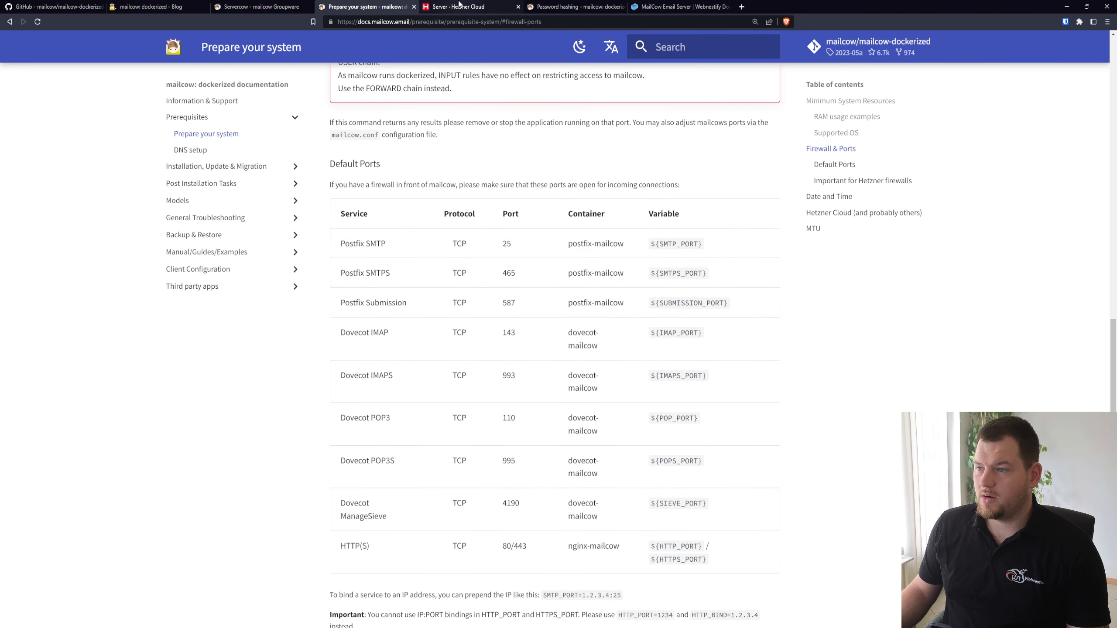
Switch to the Hetzner Cloud console and start a new server with Falkenstein as its location
{"action": "left_click", "coordinate": [458, 6]}
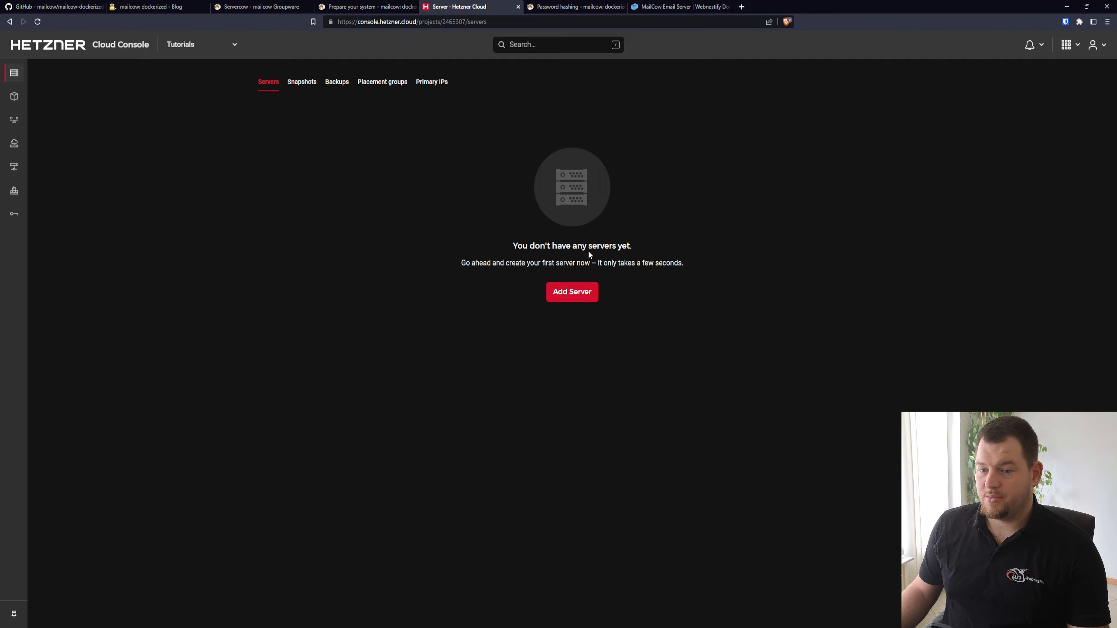
{"action": "left_click", "coordinate": [588, 303]}
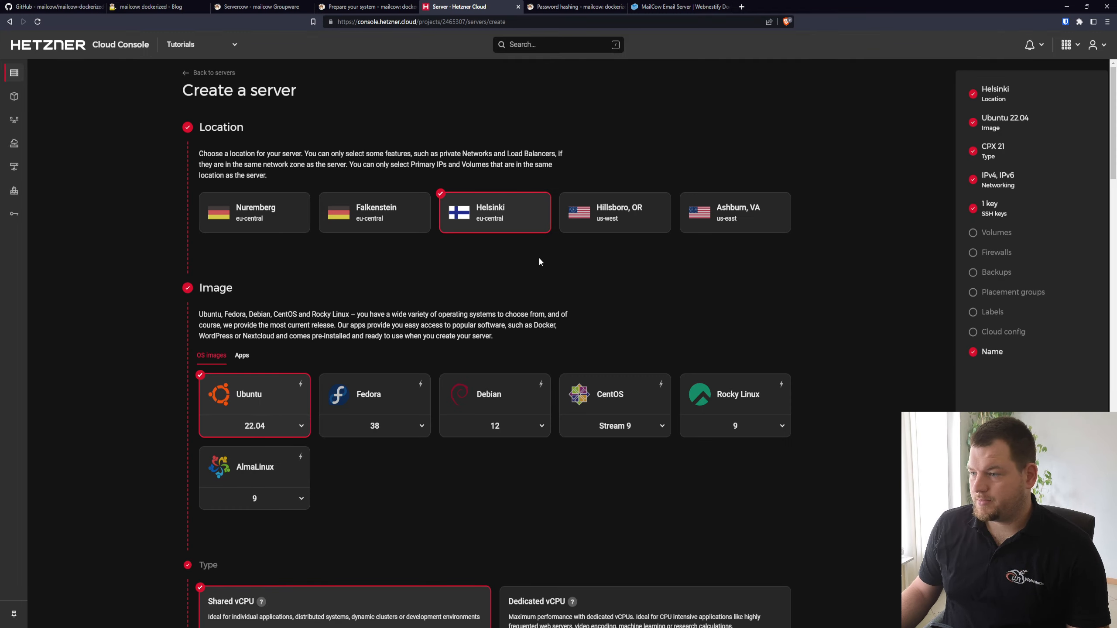
{"action": "left_click", "coordinate": [395, 222]}
{"action": "scroll", "coordinate": [457, 215], "scroll_direction": "down", "scroll_amount": 4}
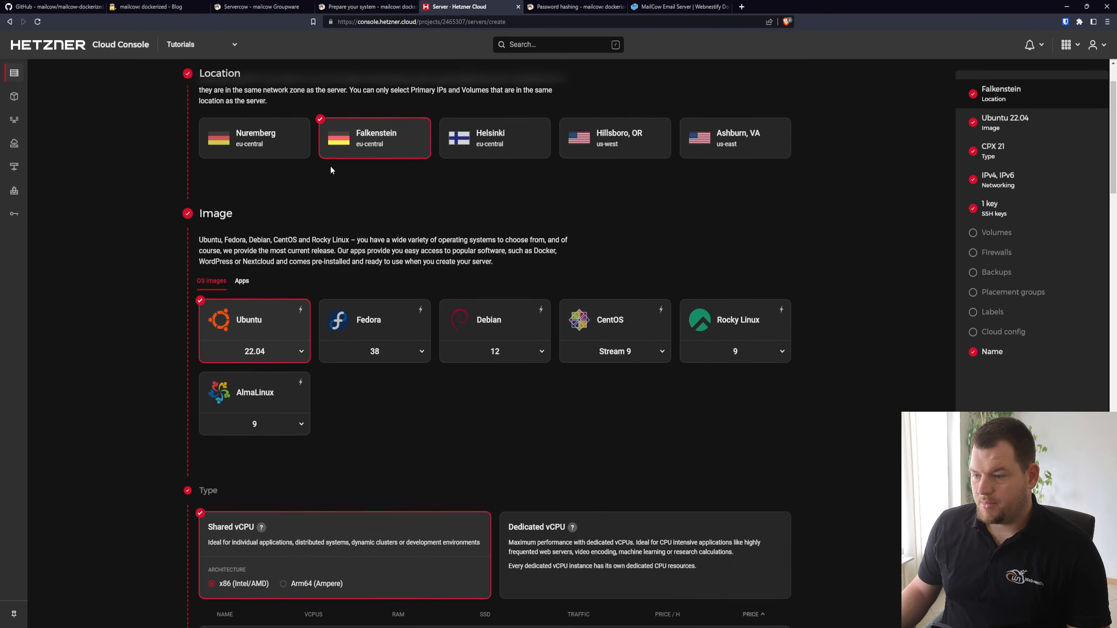
{"action": "scroll", "coordinate": [457, 215], "scroll_direction": "down", "scroll_amount": 3}
{"action": "scroll", "coordinate": [453, 217], "scroll_direction": "up", "scroll_amount": 5}
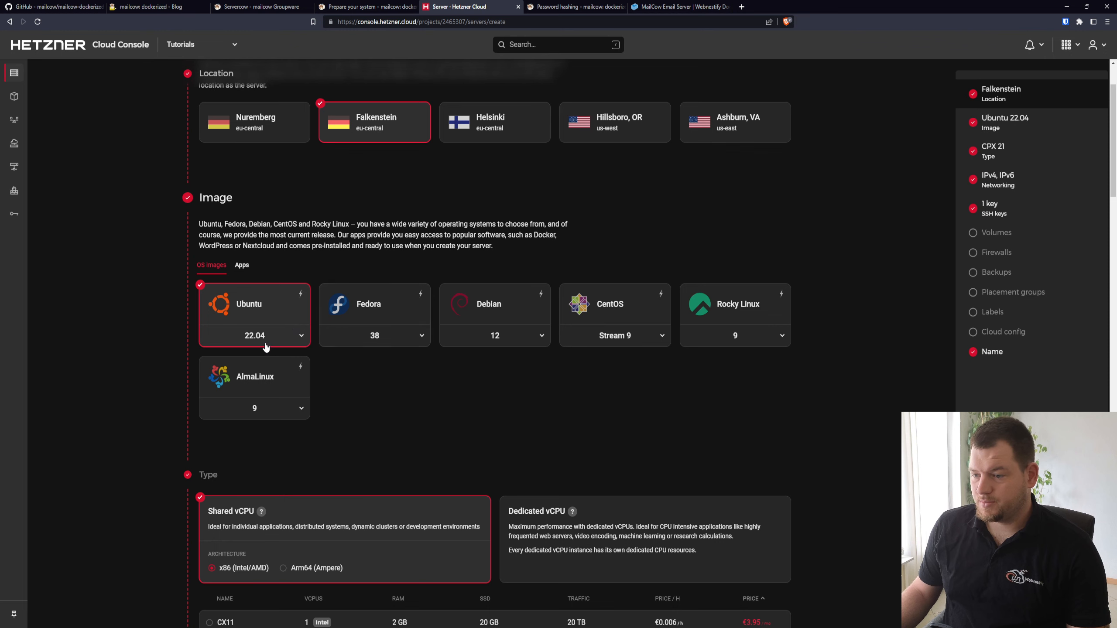
Disable public IPv6 and enable backups in the new server's configuration
{"action": "scroll", "coordinate": [508, 371], "scroll_direction": "down", "scroll_amount": 8}
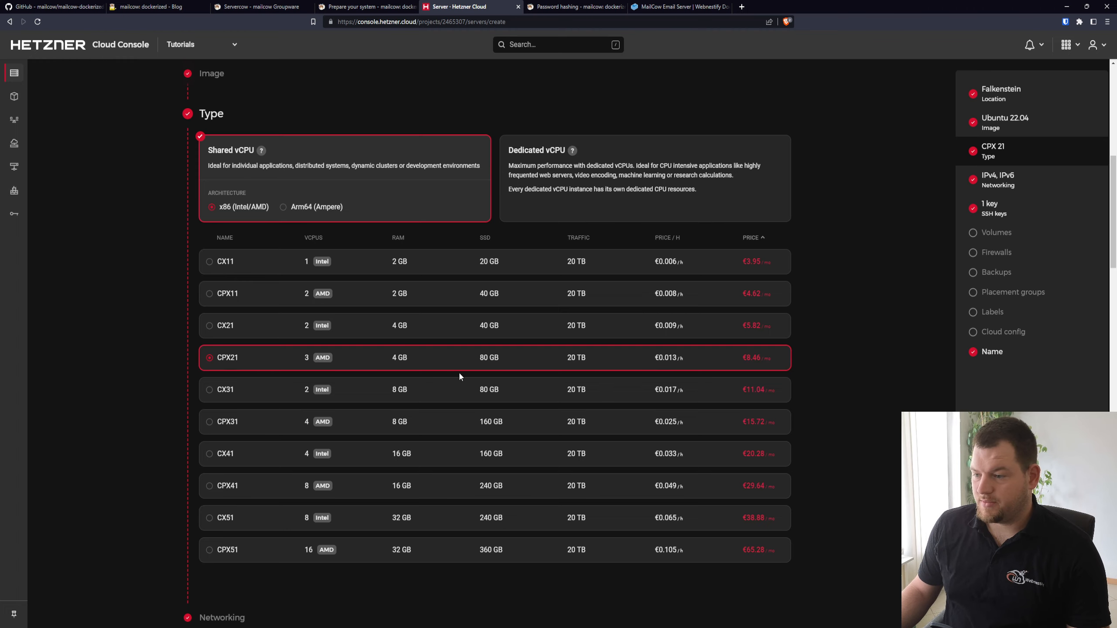
{"action": "scroll", "coordinate": [458, 370], "scroll_direction": "down", "scroll_amount": 8}
{"action": "left_click", "coordinate": [243, 357]}
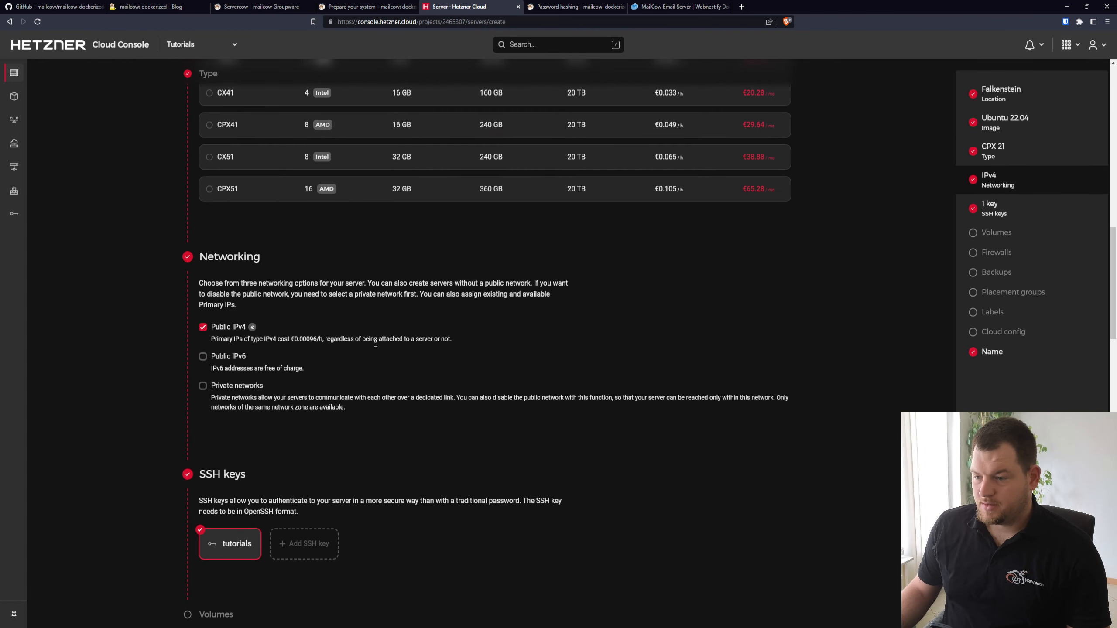
{"action": "scroll", "coordinate": [243, 360], "scroll_direction": "down", "scroll_amount": 6}
{"action": "scroll", "coordinate": [250, 256], "scroll_direction": "down", "scroll_amount": 6}
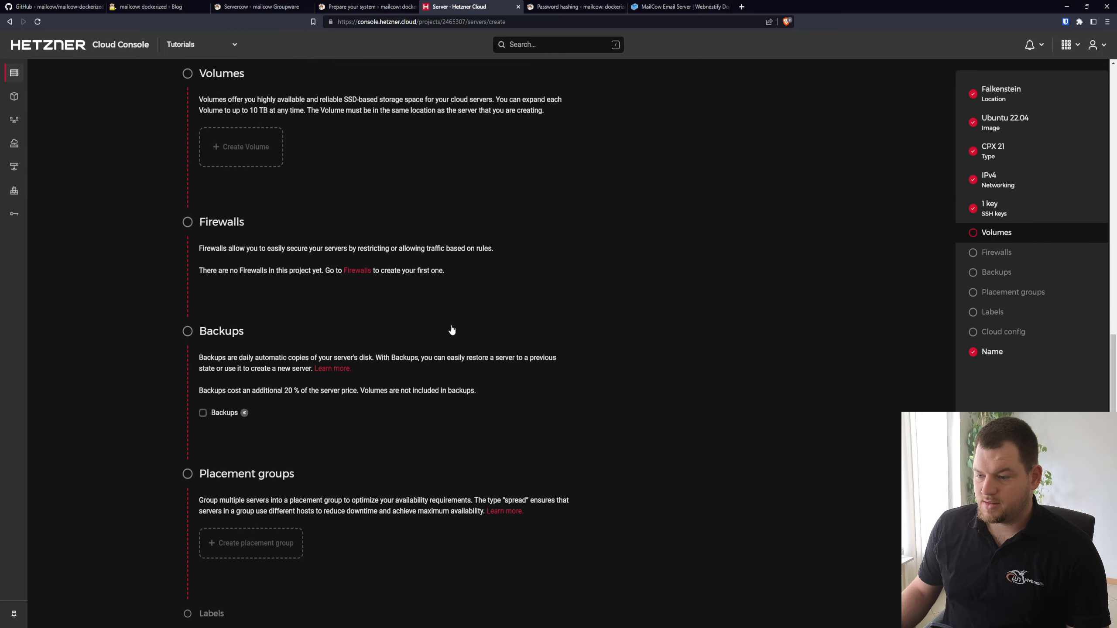
{"action": "left_click", "coordinate": [218, 413]}
{"action": "scroll", "coordinate": [466, 357], "scroll_direction": "down", "scroll_amount": 12}
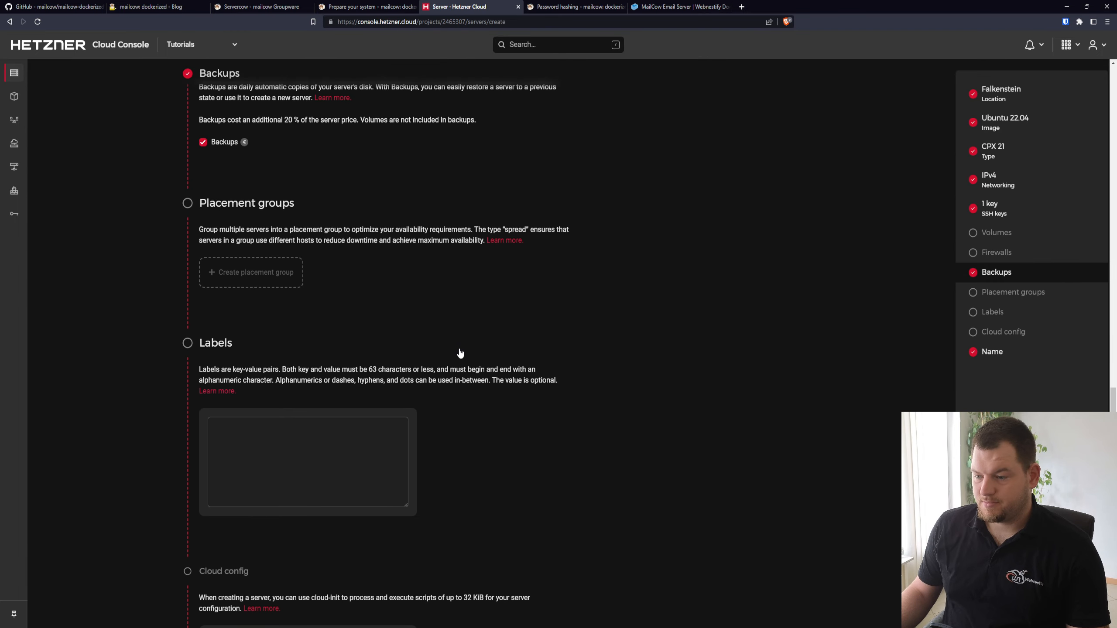
Name the server mail.dkcandle.com and create it
{"action": "left_click", "coordinate": [315, 415]}
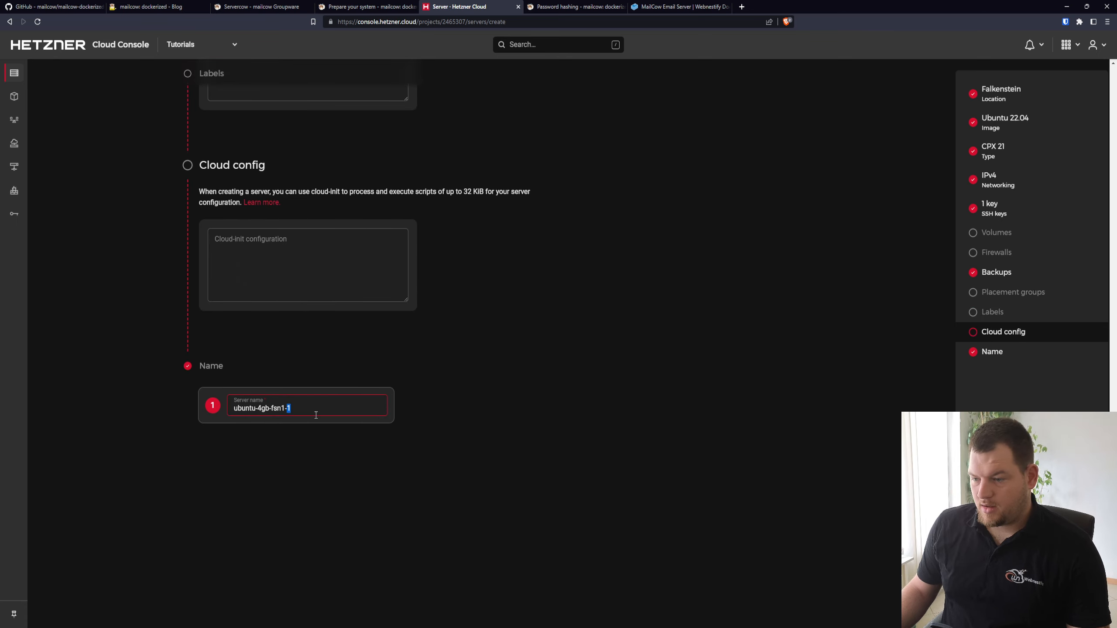
{"action": "key", "text": "ctrl+a"}
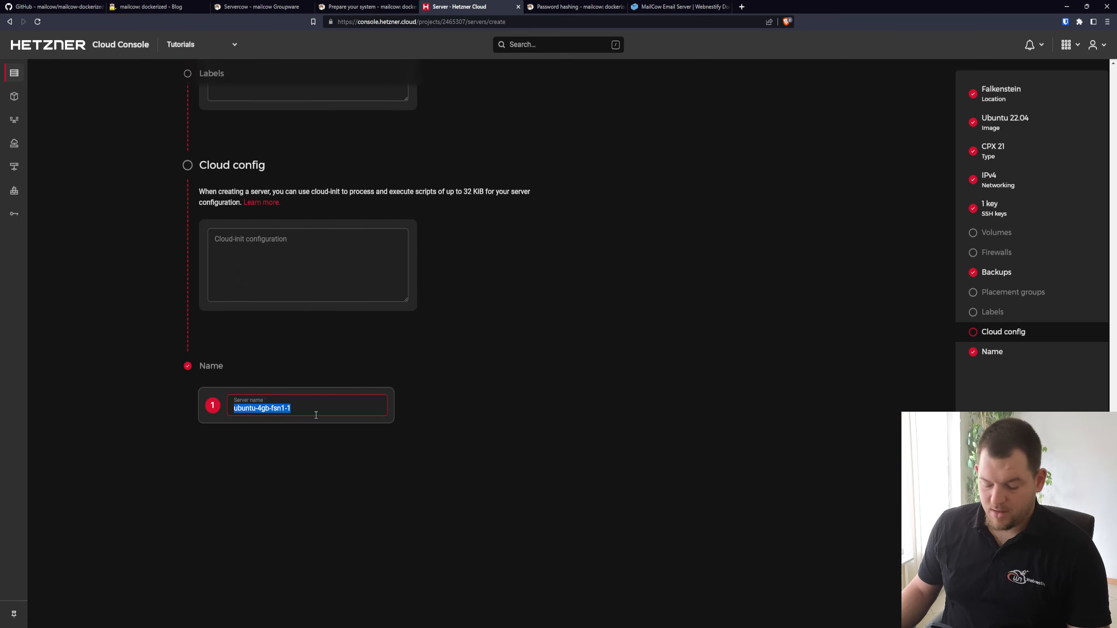
{"action": "type", "text": "mai"}
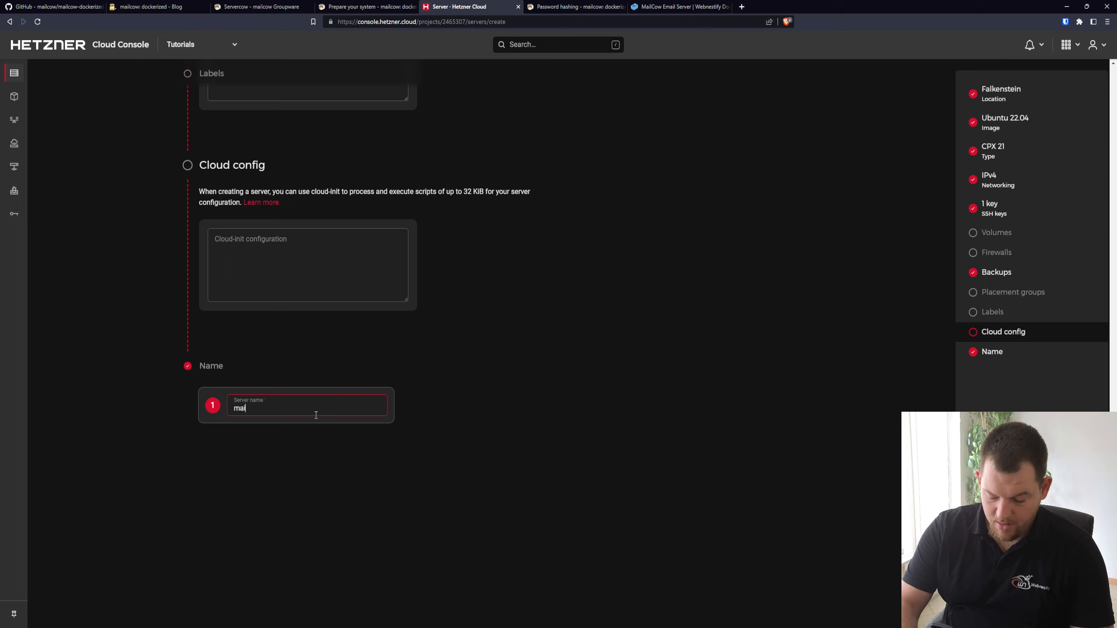
{"action": "type", "text": "l."}
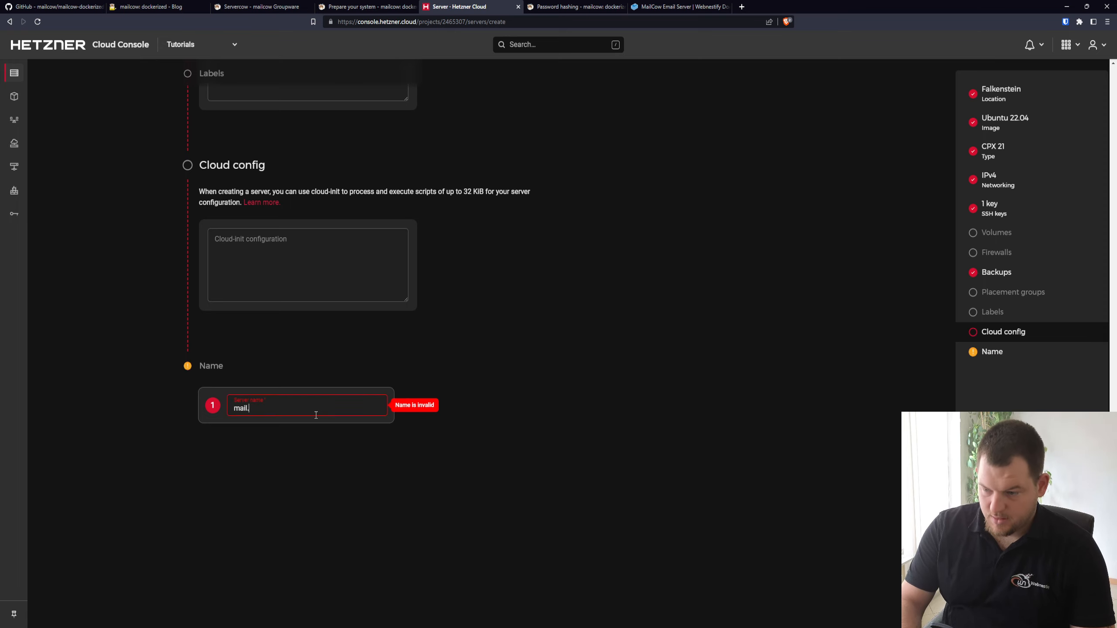
{"action": "type", "text": "dkcandle.com"}
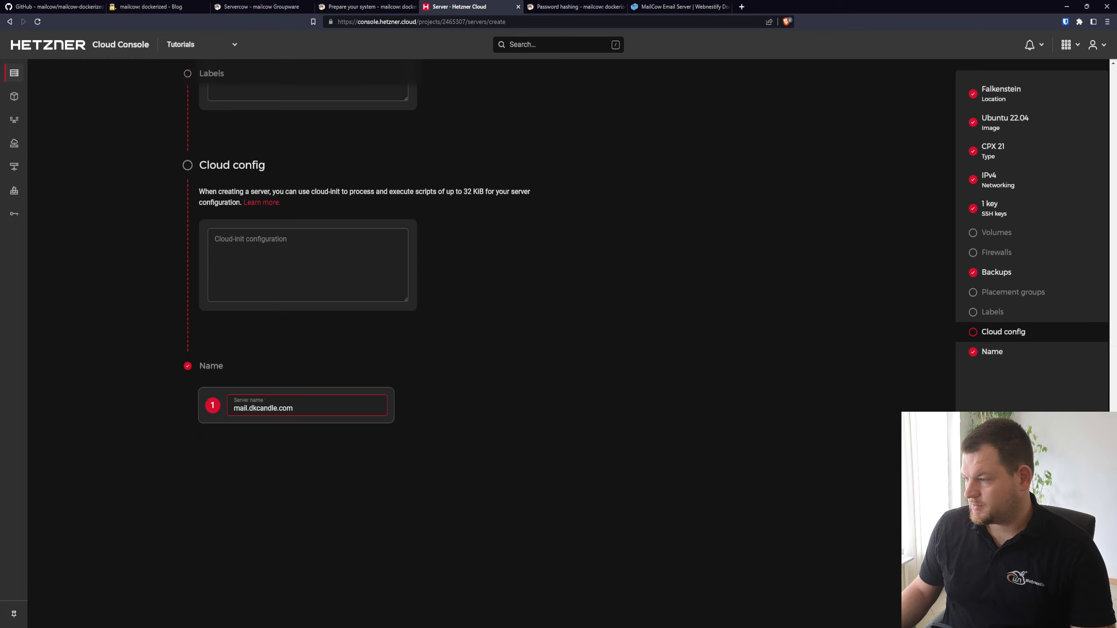
{"action": "left_click", "coordinate": [557, 363]}
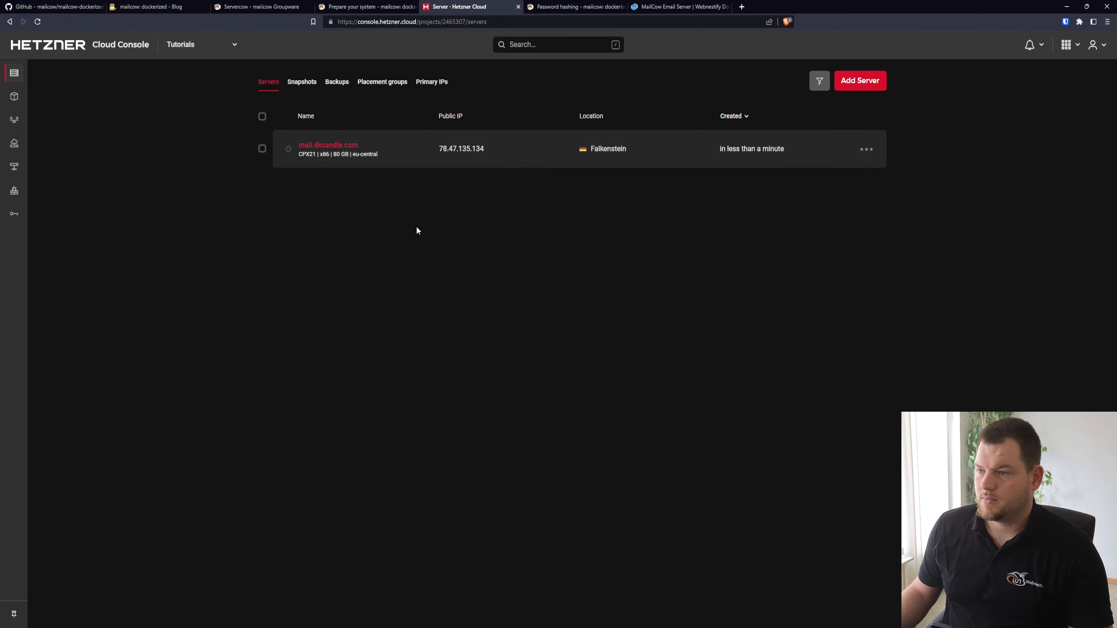
Set the reverse DNS of the mail.dkcandle.com server's primary IPv4 address to mail.dkcandle.com
{"action": "left_click", "coordinate": [337, 147]}
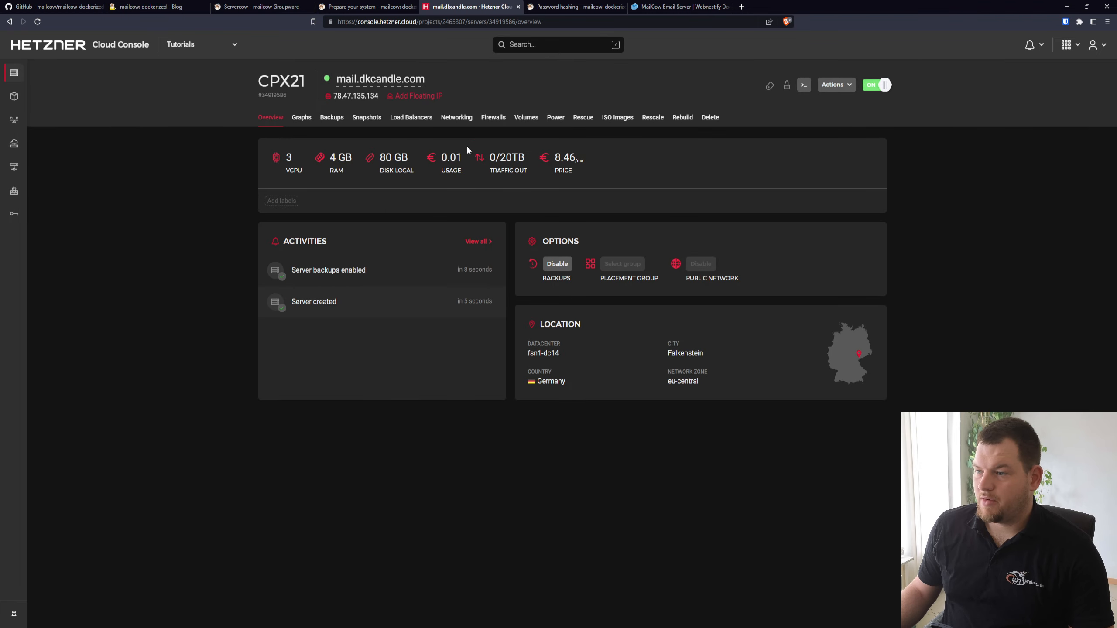
{"action": "left_click", "coordinate": [455, 117]}
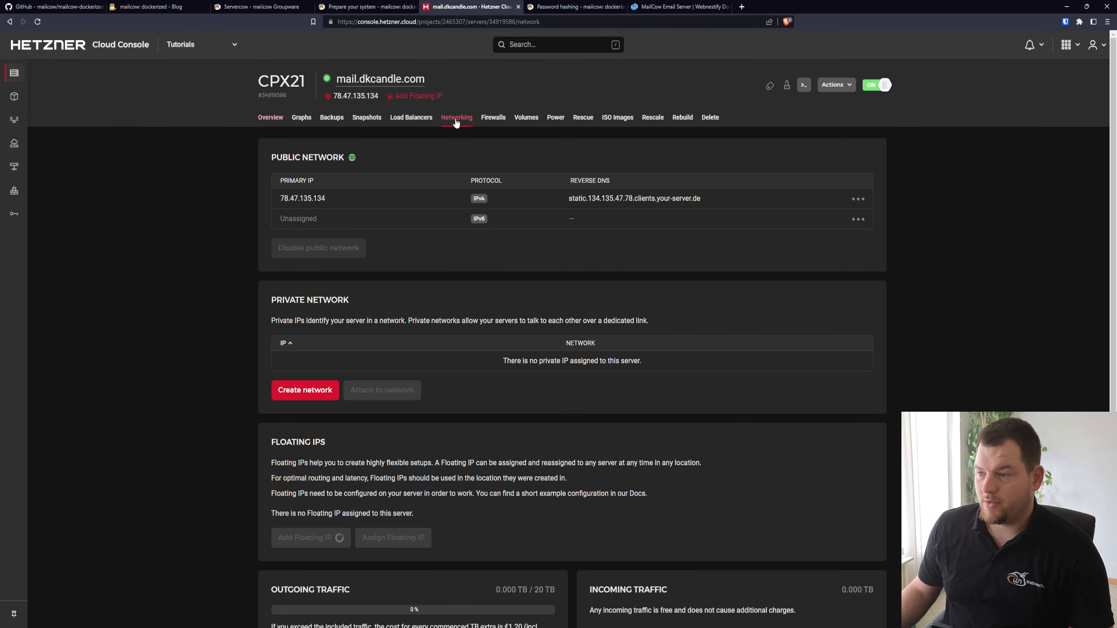
{"action": "left_click", "coordinate": [858, 199]}
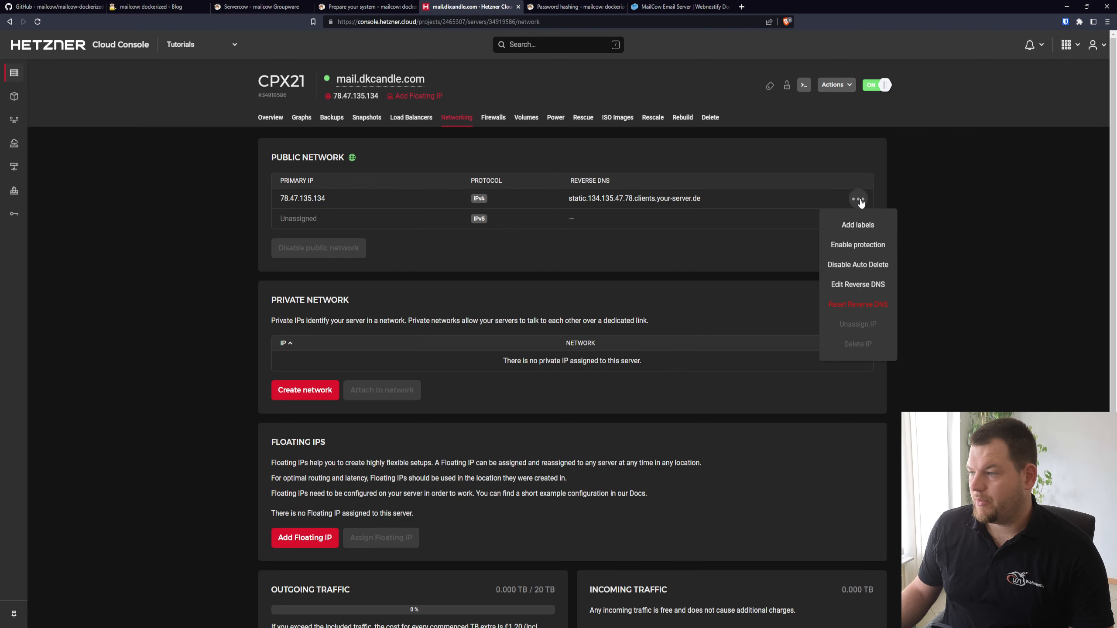
{"action": "left_click", "coordinate": [875, 284]}
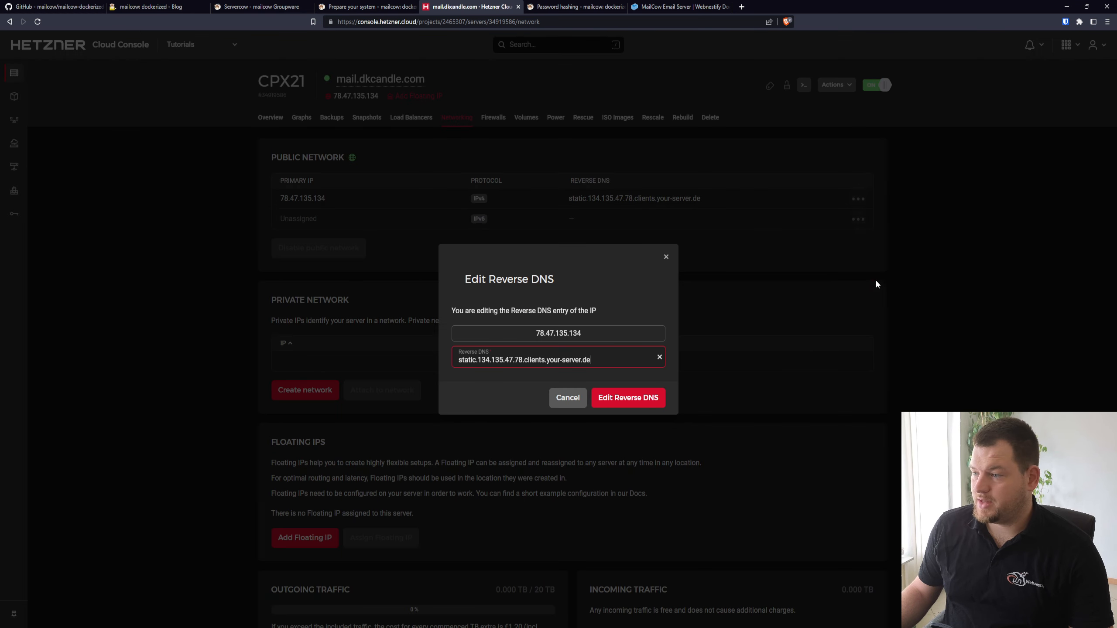
{"action": "triple_click", "coordinate": [605, 356]}
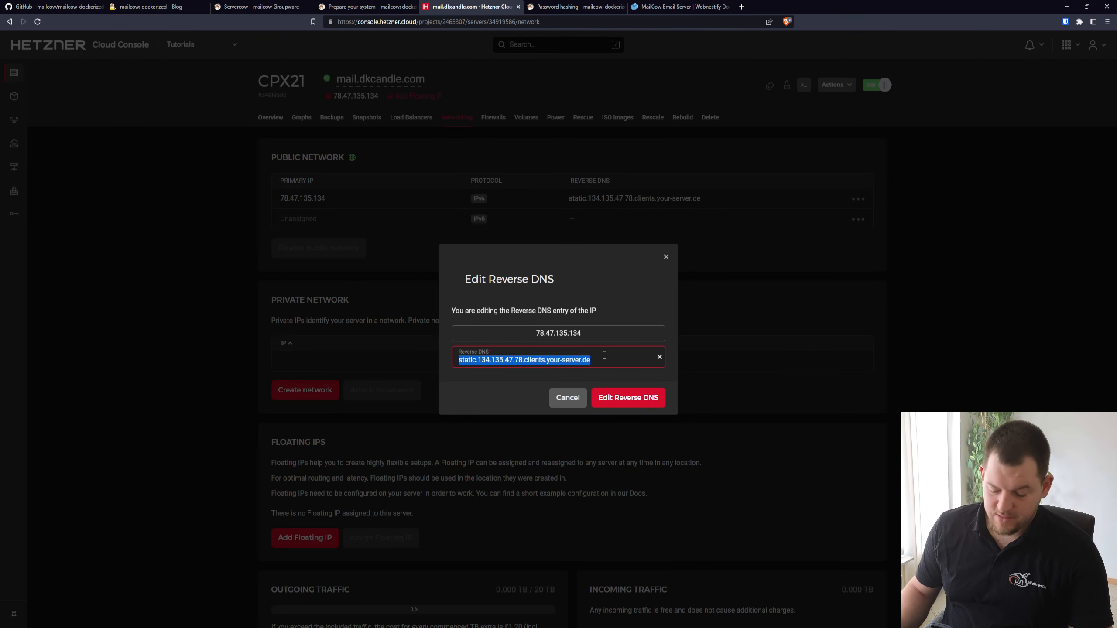
{"action": "type", "text": "mail.d"}
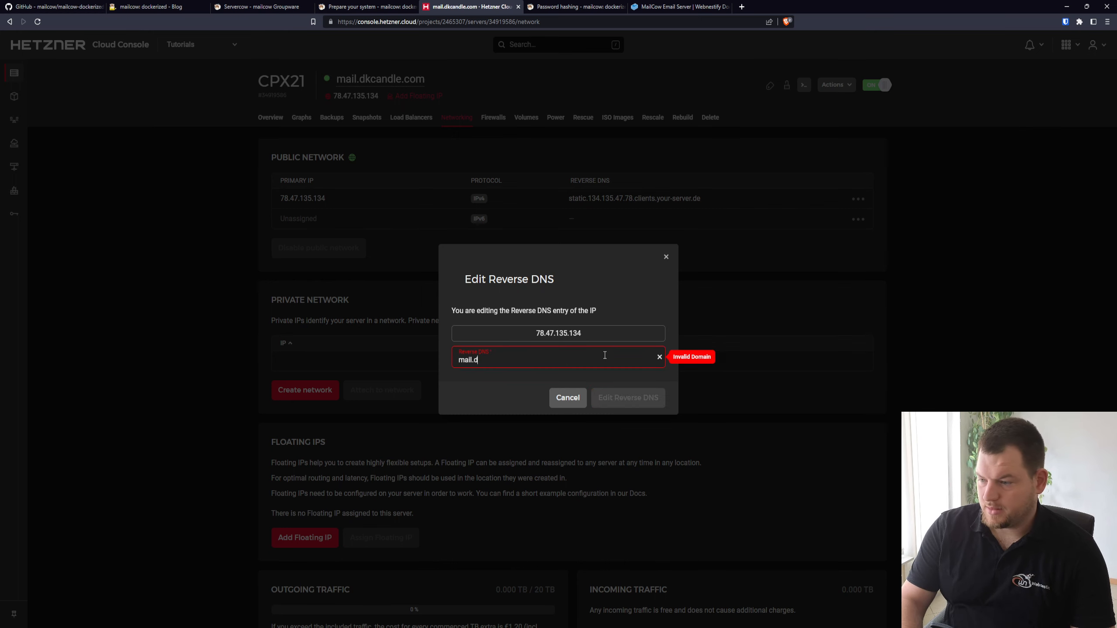
{"action": "type", "text": "kcandle"}
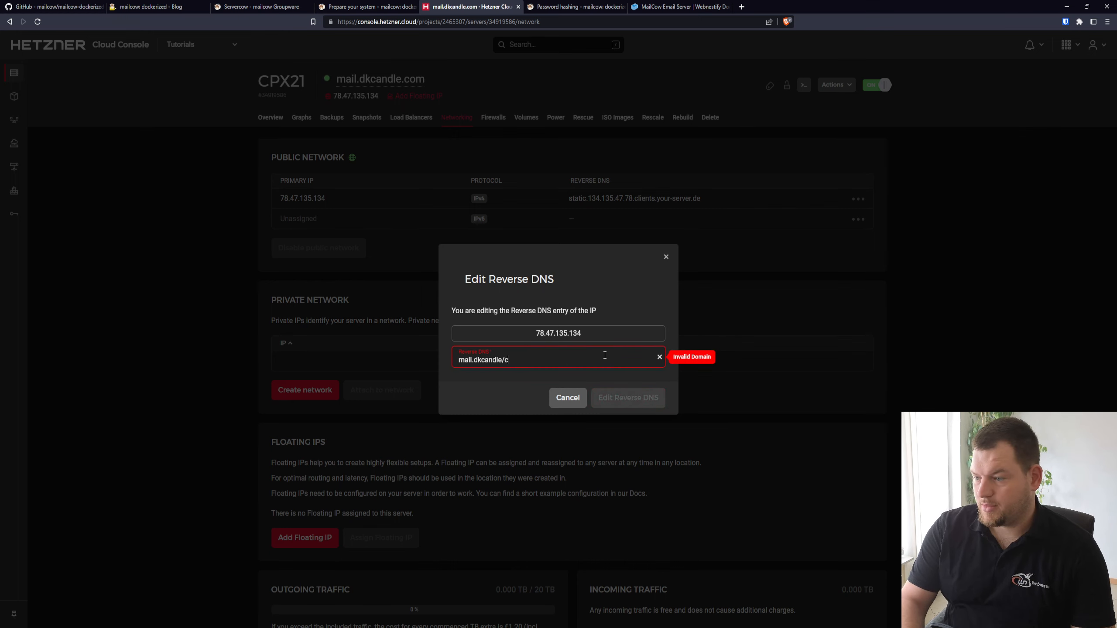
{"action": "type", "text": ".com"}
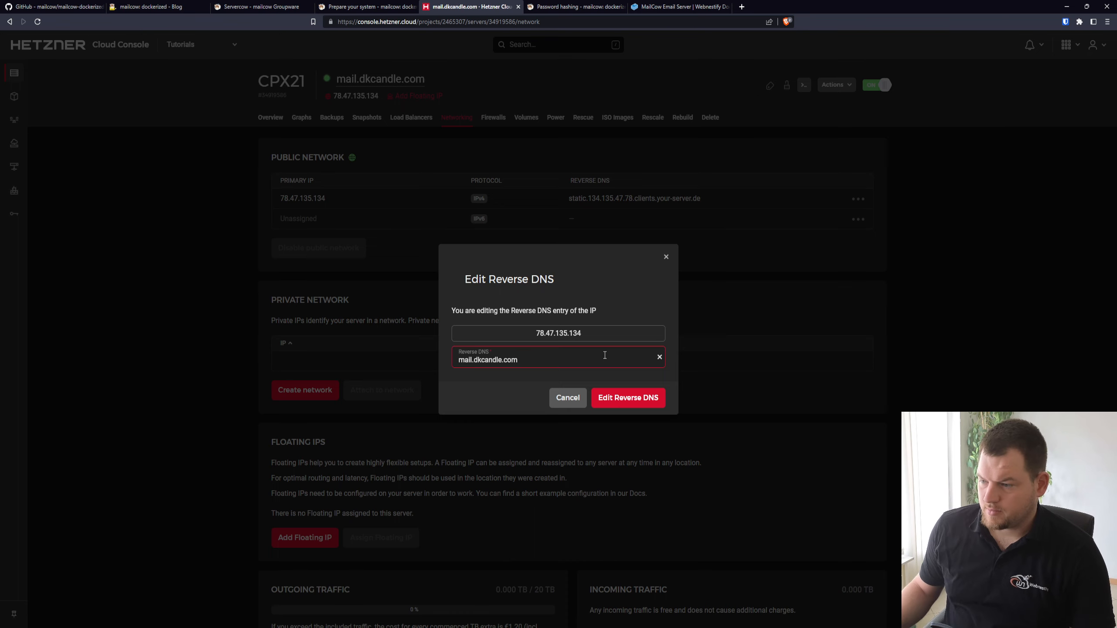
{"action": "left_click", "coordinate": [608, 398]}
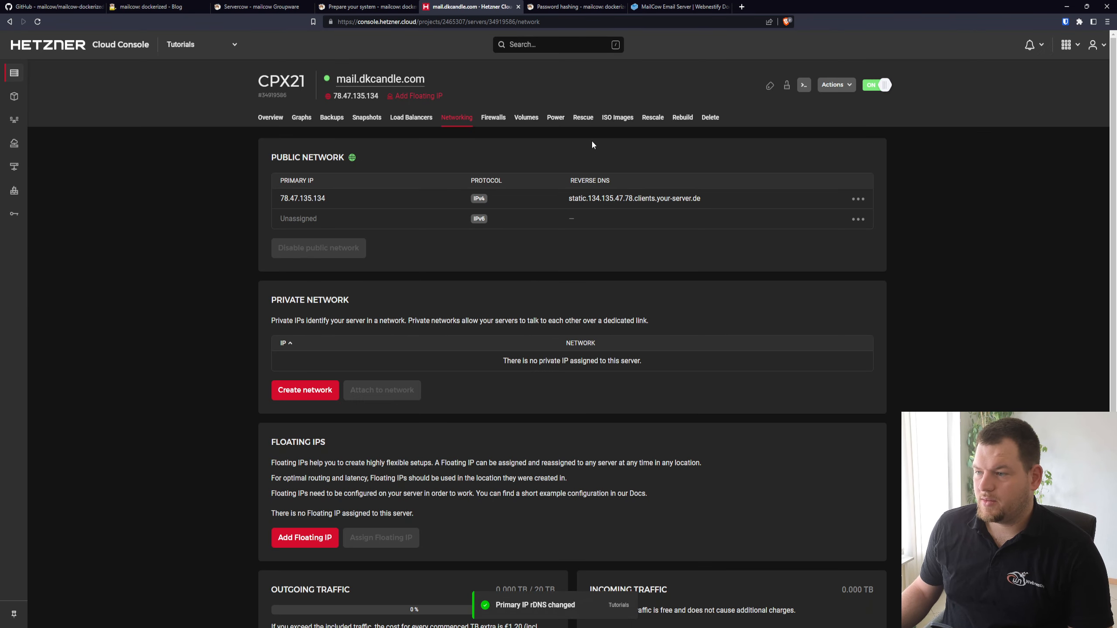
Start a new firewall for the server, removing Any IPv6 from the port 22 inbound rule and describing it as SSH
{"action": "left_click", "coordinate": [504, 117]}
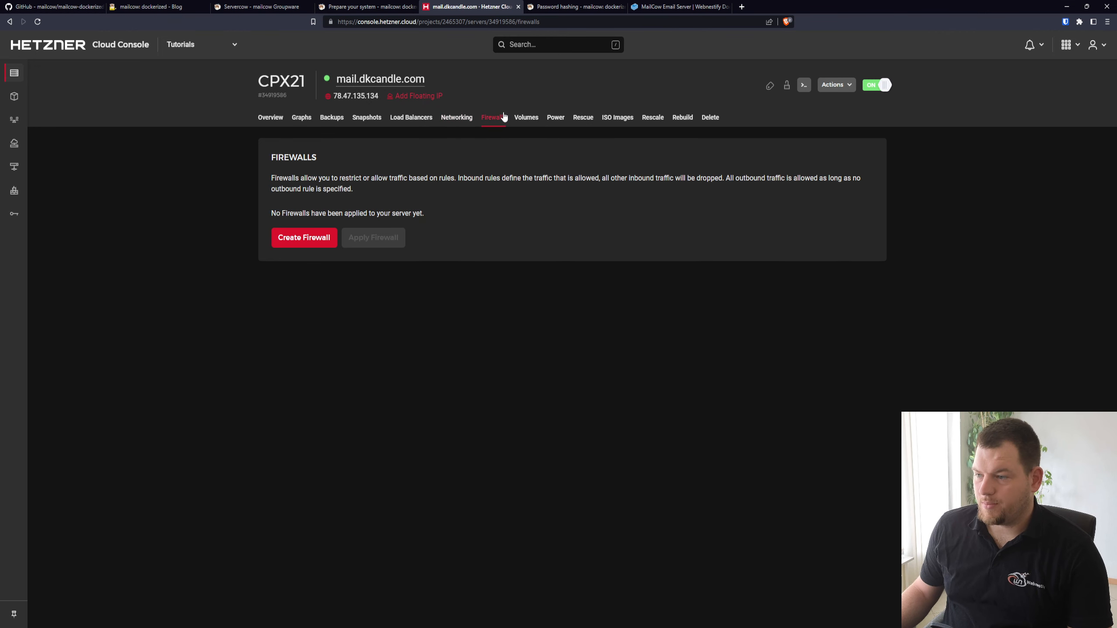
{"action": "left_click", "coordinate": [308, 238]}
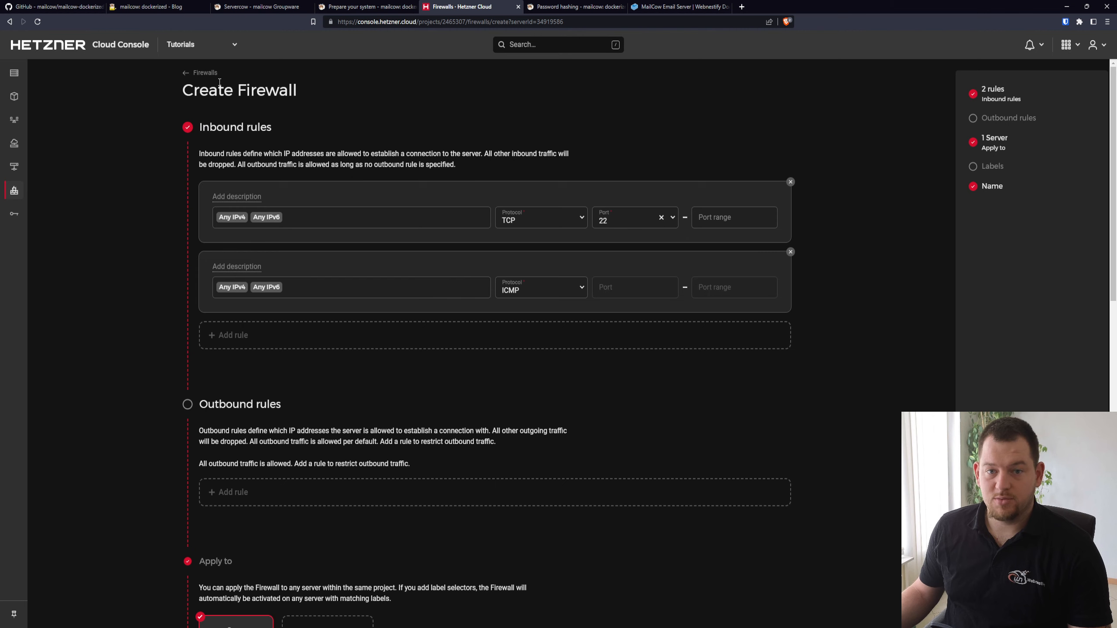
{"action": "left_click", "coordinate": [376, 221]}
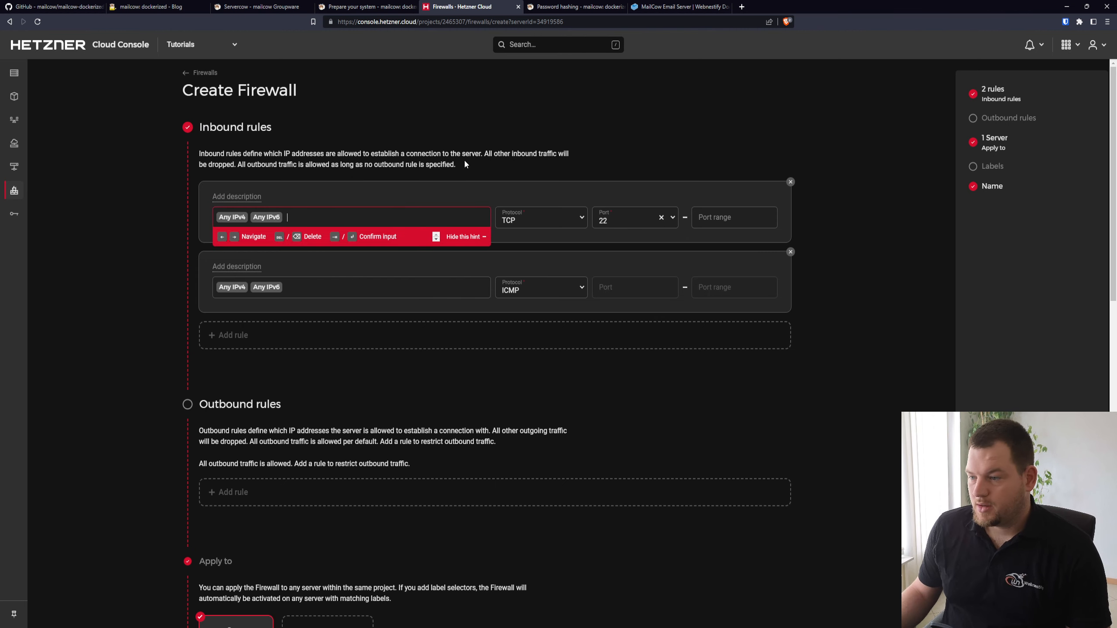
{"action": "key", "text": "BackSpace"}
{"action": "key", "text": "BackSpace"}
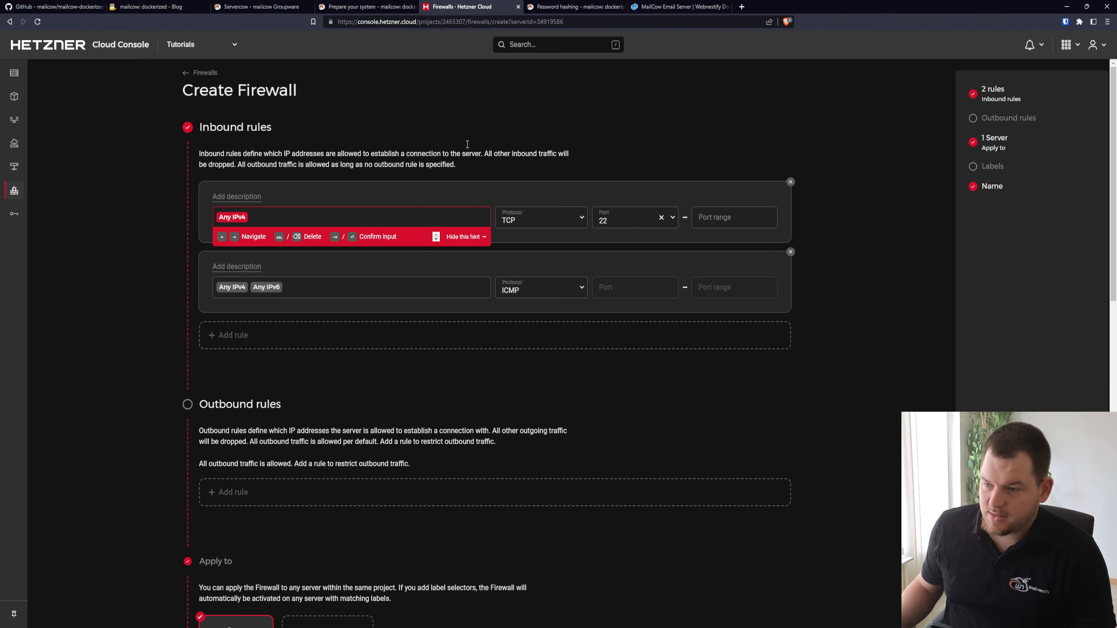
{"action": "left_click", "coordinate": [241, 197]}
{"action": "type", "text": "SSH"}
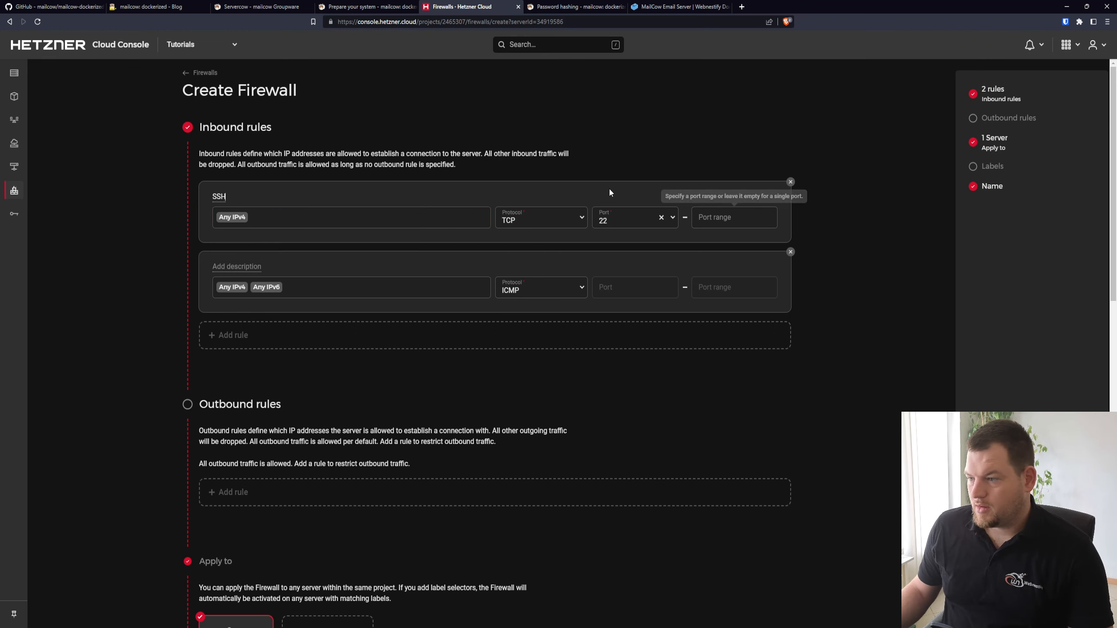
Replace the SSH rule's remaining Any IPv4 source with the single IP address 195.210.28.34
{"action": "left_click", "coordinate": [276, 214]}
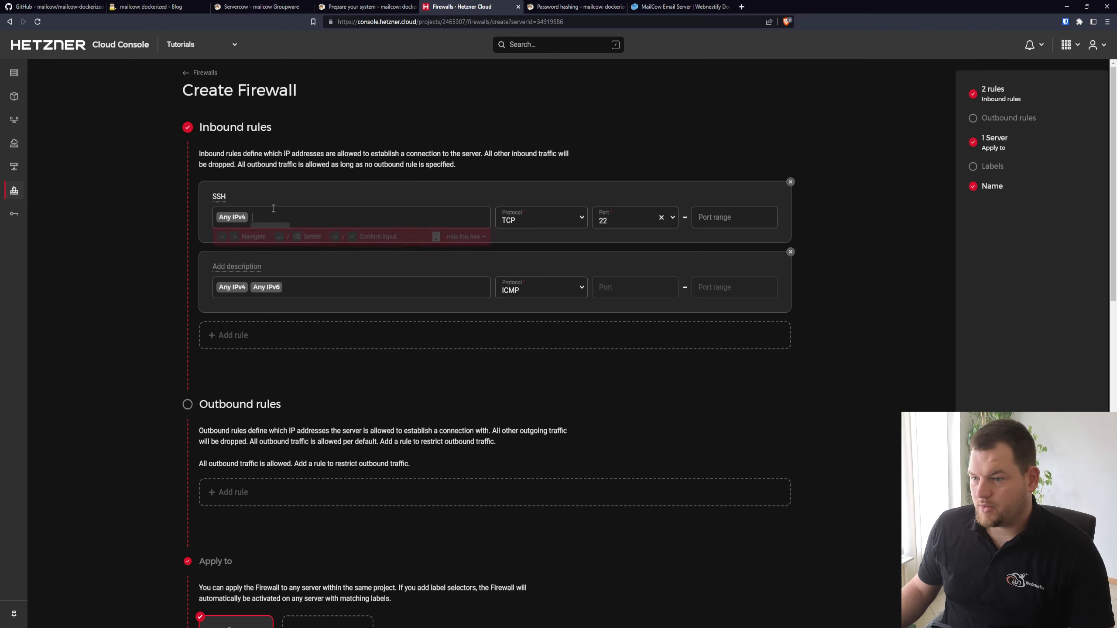
{"action": "key", "text": "BackSpace"}
{"action": "key", "text": "BackSpace"}
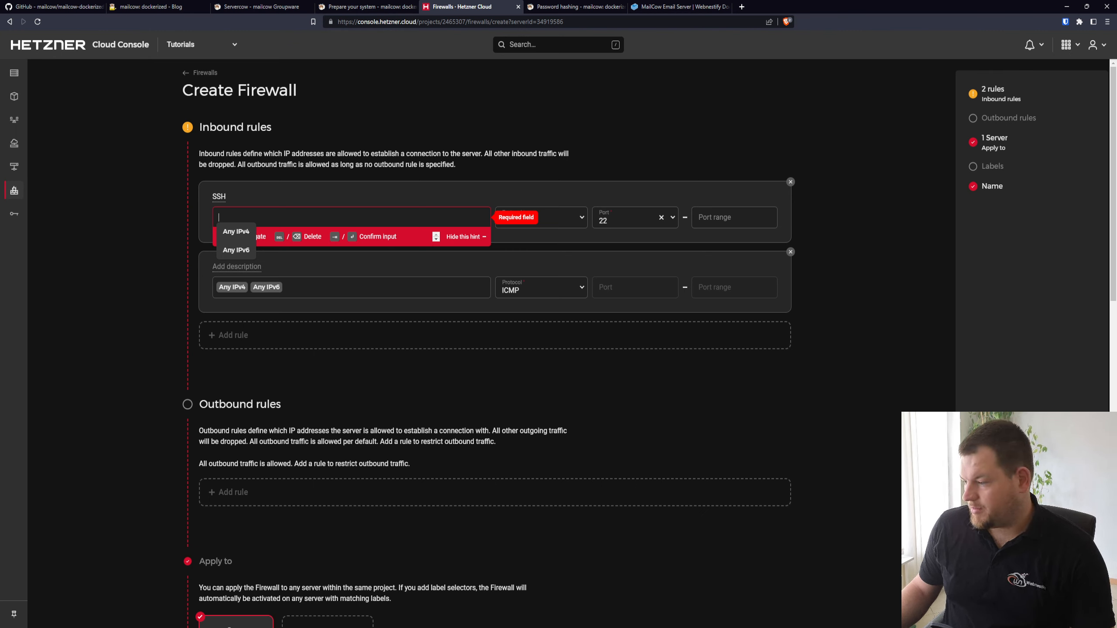
{"action": "key", "text": "alt+Tab"}
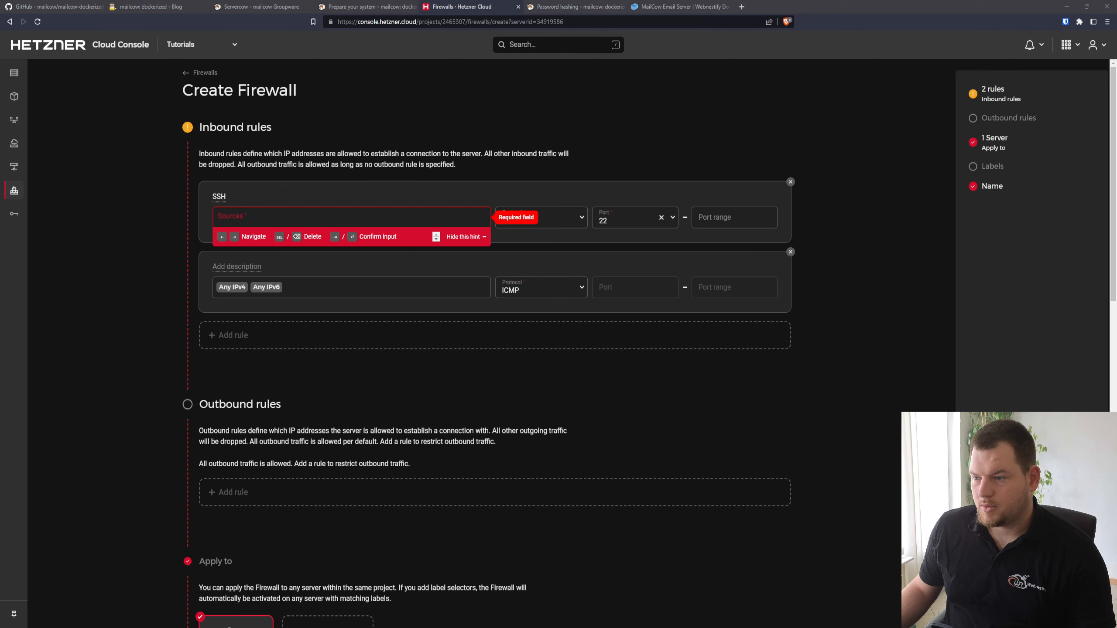
{"action": "left_click", "coordinate": [315, 217]}
{"action": "type", "text": "195.210.28.34"}
{"action": "key", "text": "Return"}
Turn the ICMP inbound rule into an HTTP rule allowing Any IPv4 over TCP on port 80
{"action": "left_click", "coordinate": [343, 291]}
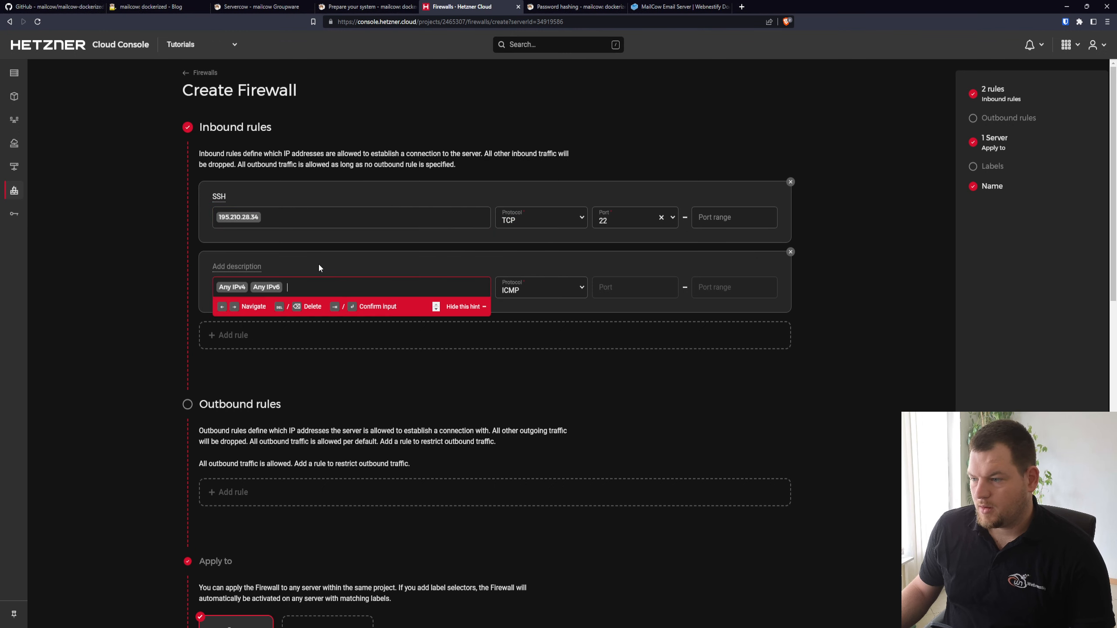
{"action": "left_click", "coordinate": [245, 264]}
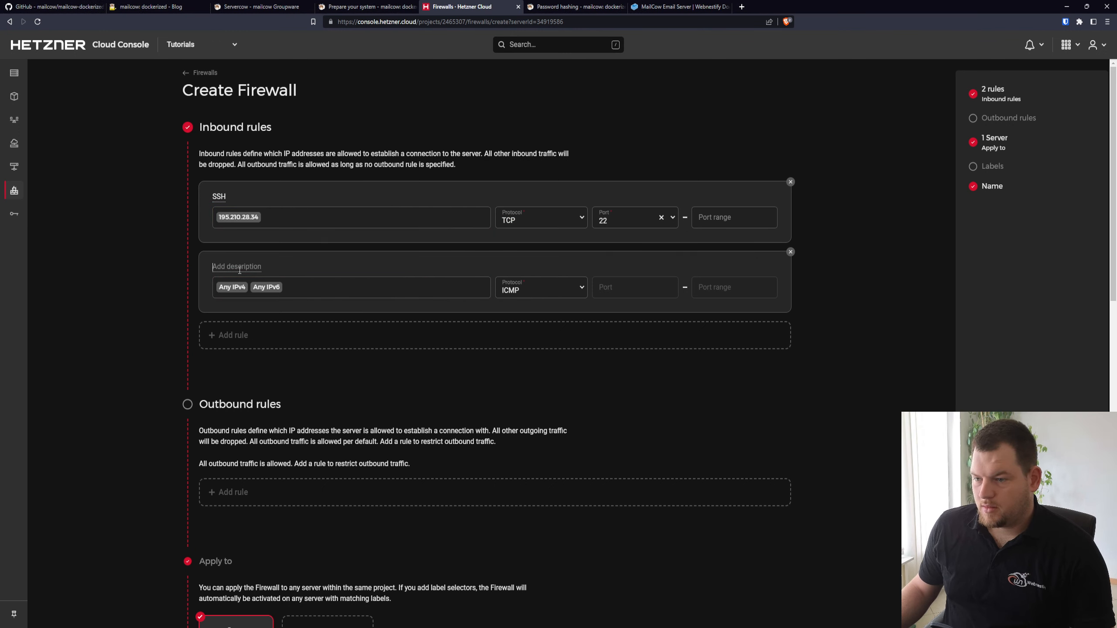
{"action": "type", "text": "HTTP"}
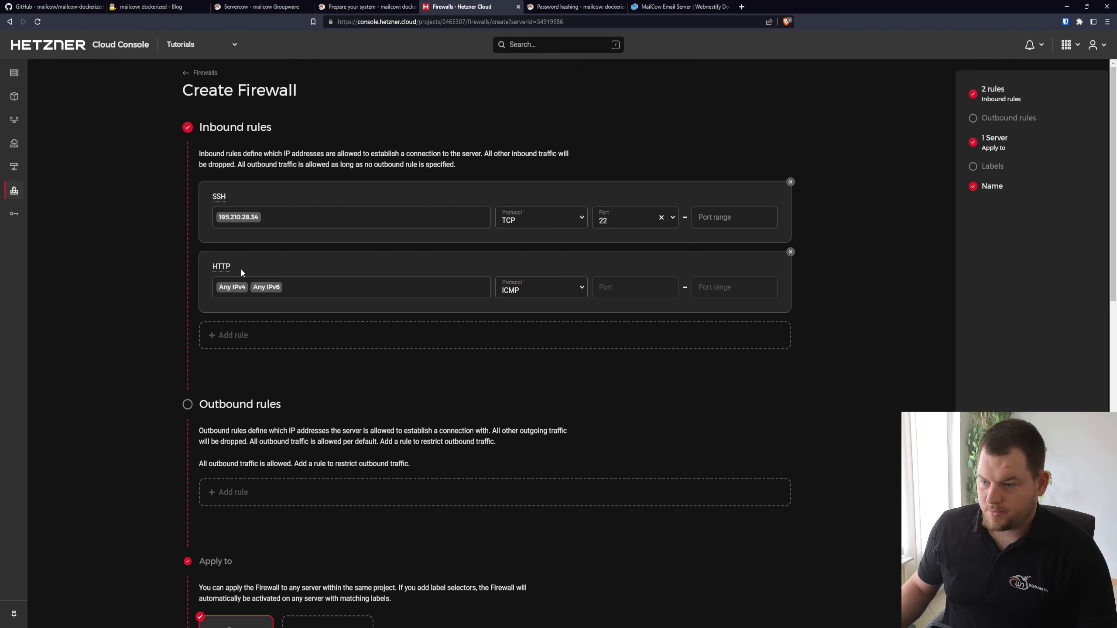
{"action": "left_click", "coordinate": [356, 291]}
{"action": "key", "text": "BackSpace"}
{"action": "key", "text": "BackSpace"}
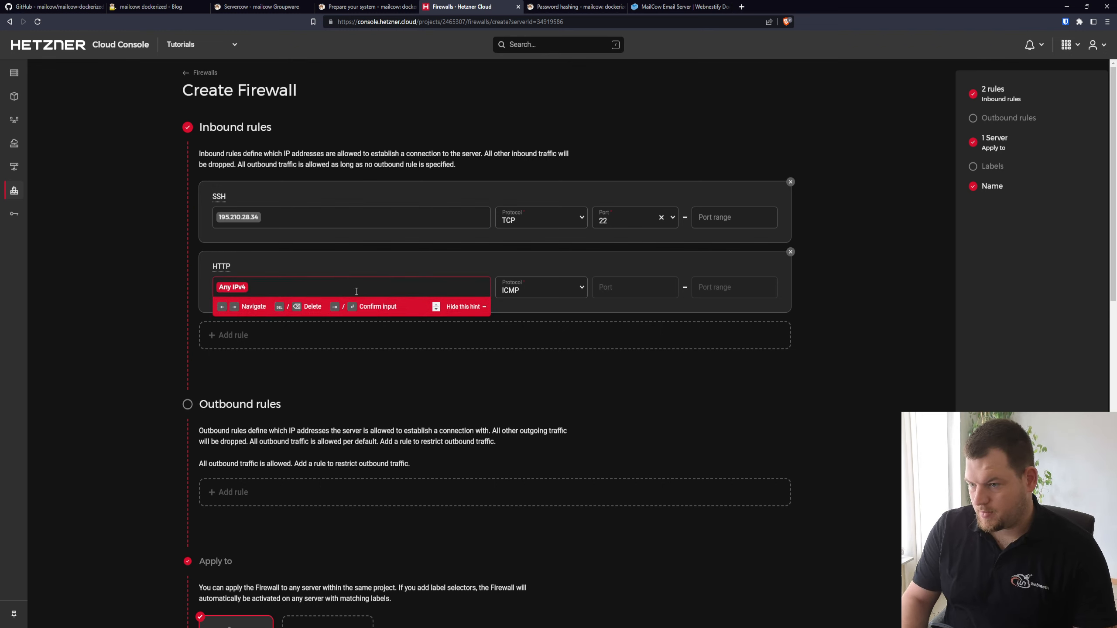
{"action": "left_click", "coordinate": [536, 286]}
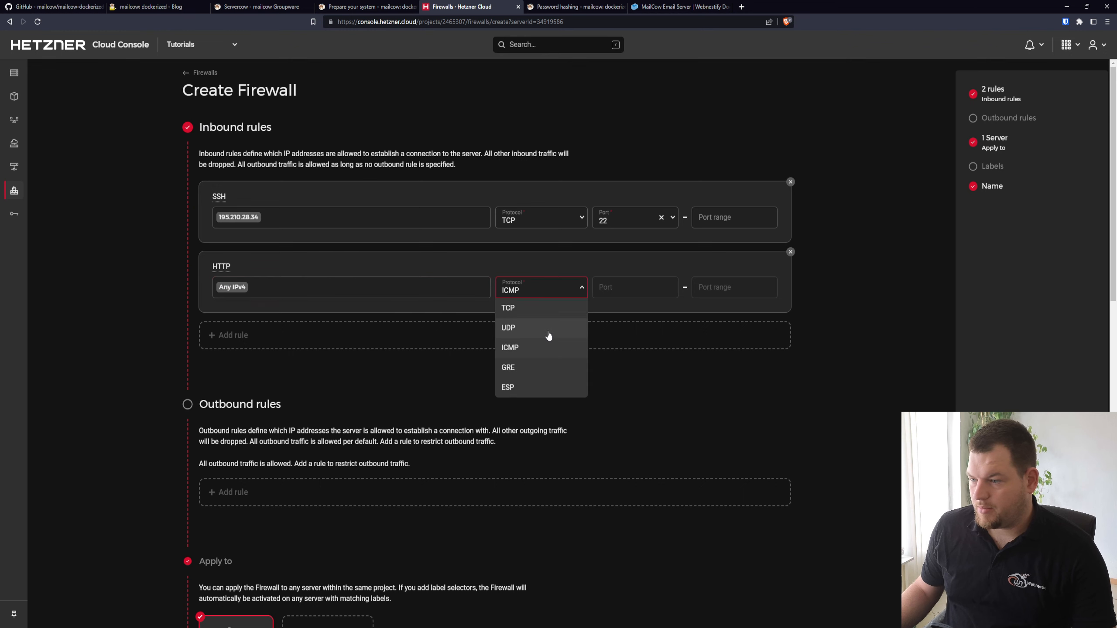
{"action": "left_click", "coordinate": [548, 307]}
{"action": "left_click", "coordinate": [624, 281]}
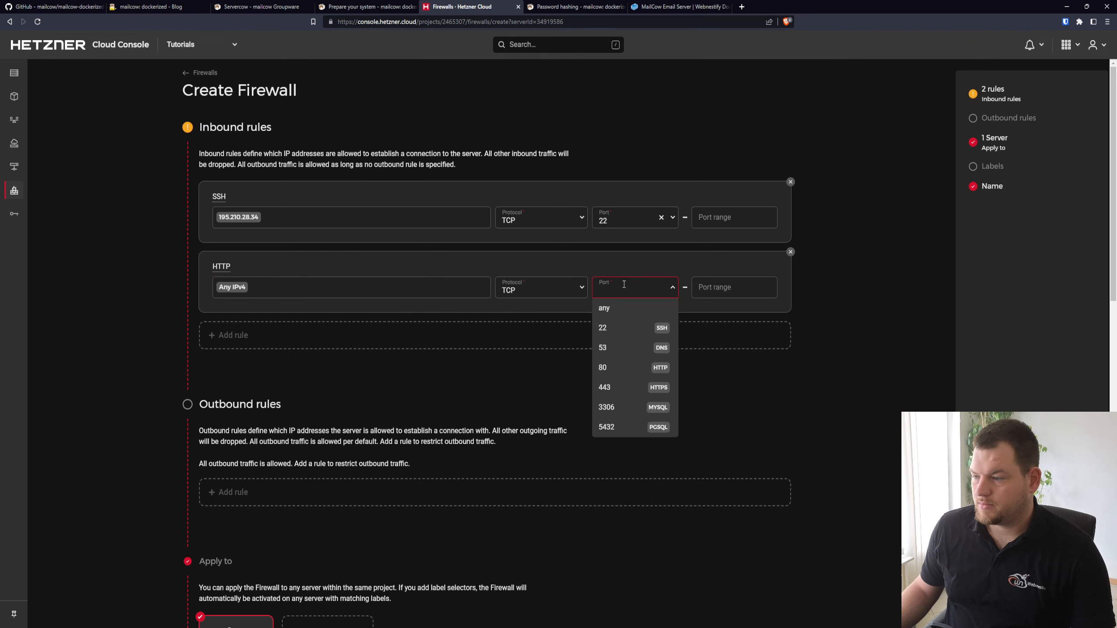
{"action": "left_click", "coordinate": [611, 368]}
Add an inbound rule described as HTTPS that allows Any IPv4 over TCP on port 443
{"action": "left_click", "coordinate": [257, 334]}
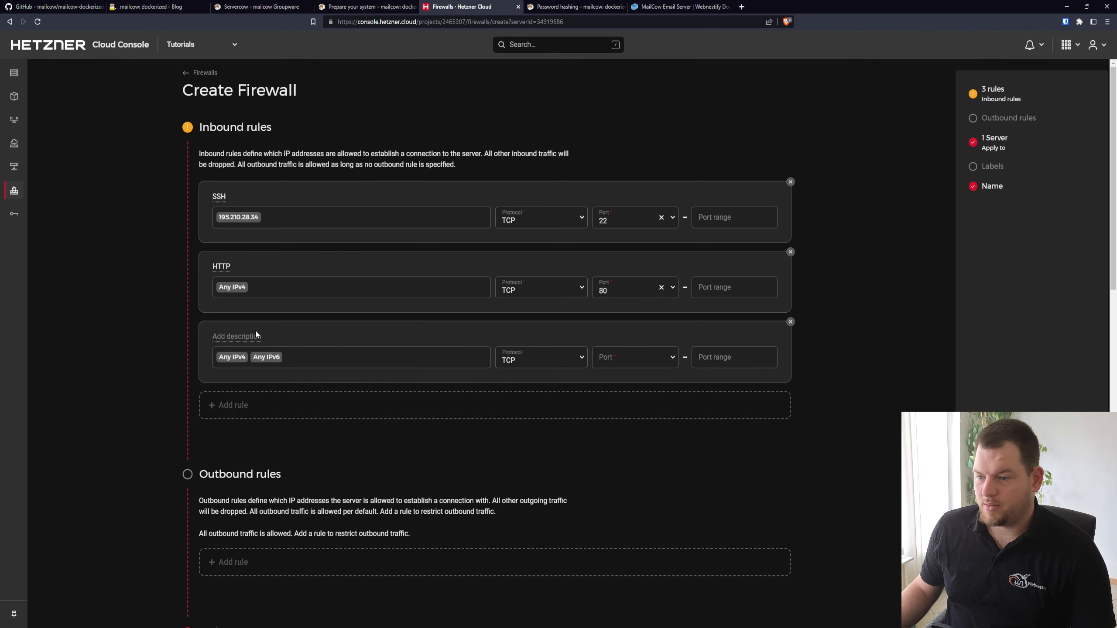
{"action": "left_click", "coordinate": [232, 339]}
{"action": "type", "text": "HTTPS"}
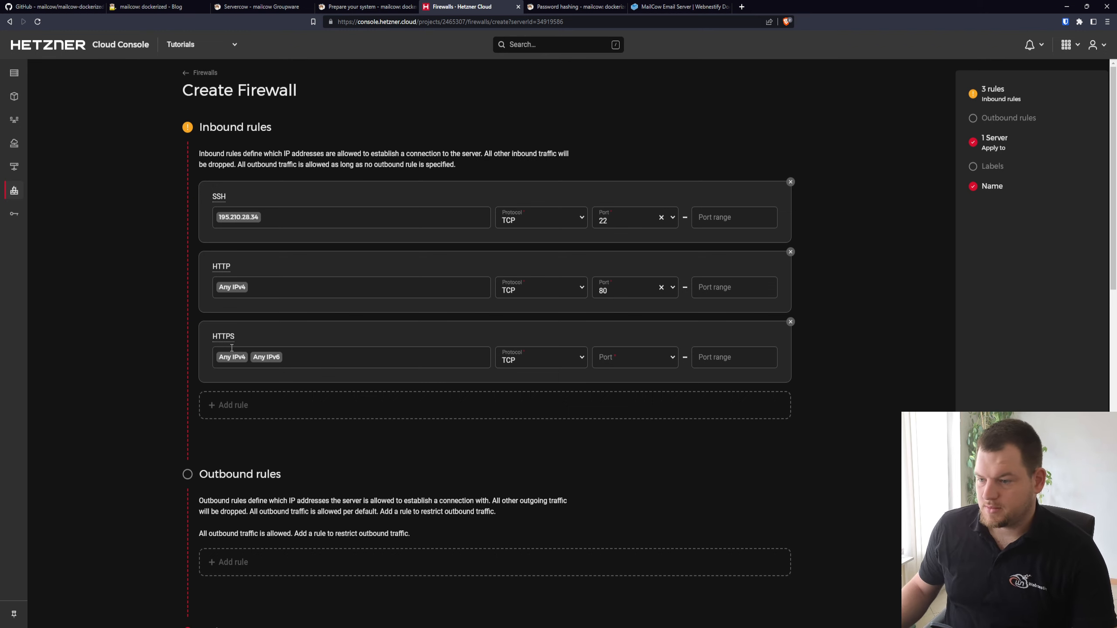
{"action": "left_click", "coordinate": [298, 353]}
{"action": "key", "text": "BackSpace"}
{"action": "key", "text": "BackSpace"}
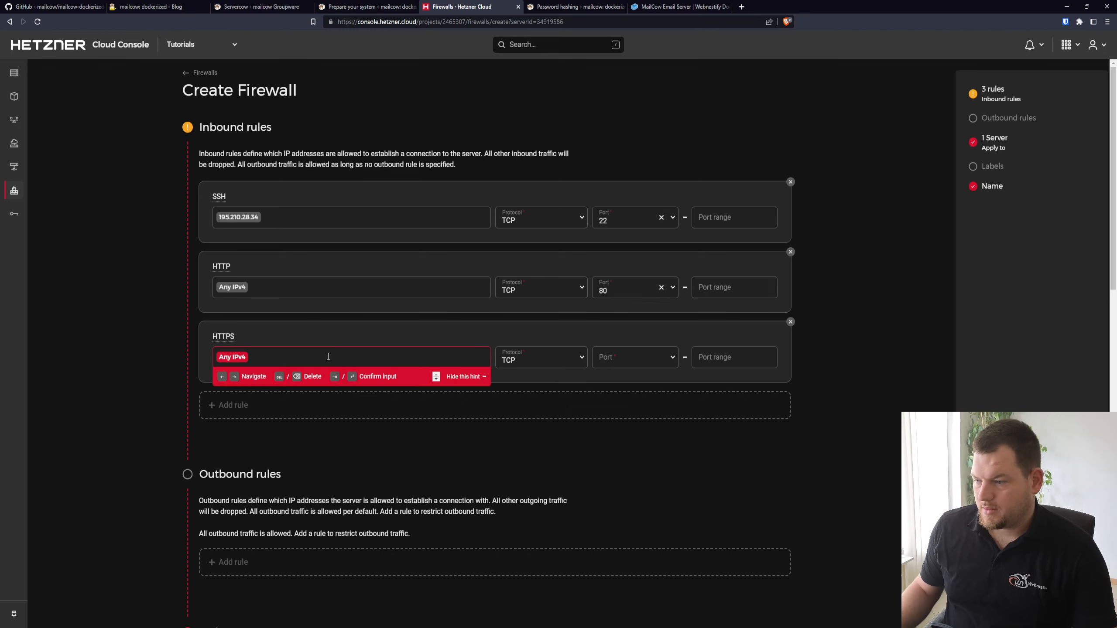
{"action": "left_click", "coordinate": [642, 364]}
{"action": "left_click", "coordinate": [623, 457]}
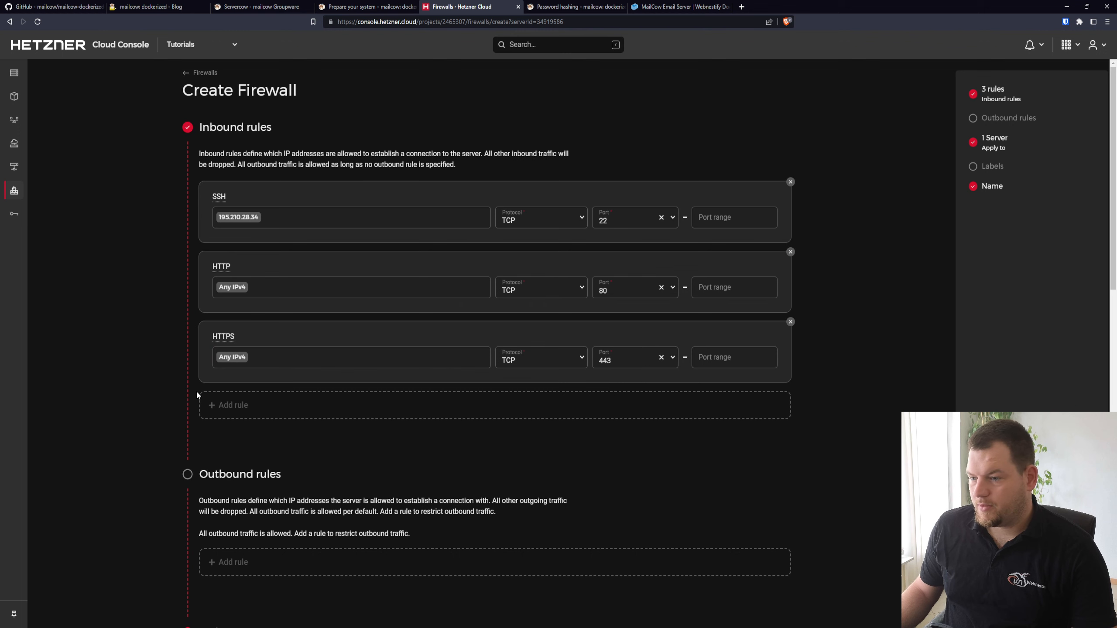
Add a fourth inbound rule and check the default ports table in the mailcow documentation for the ports to open
{"action": "left_click", "coordinate": [274, 413]}
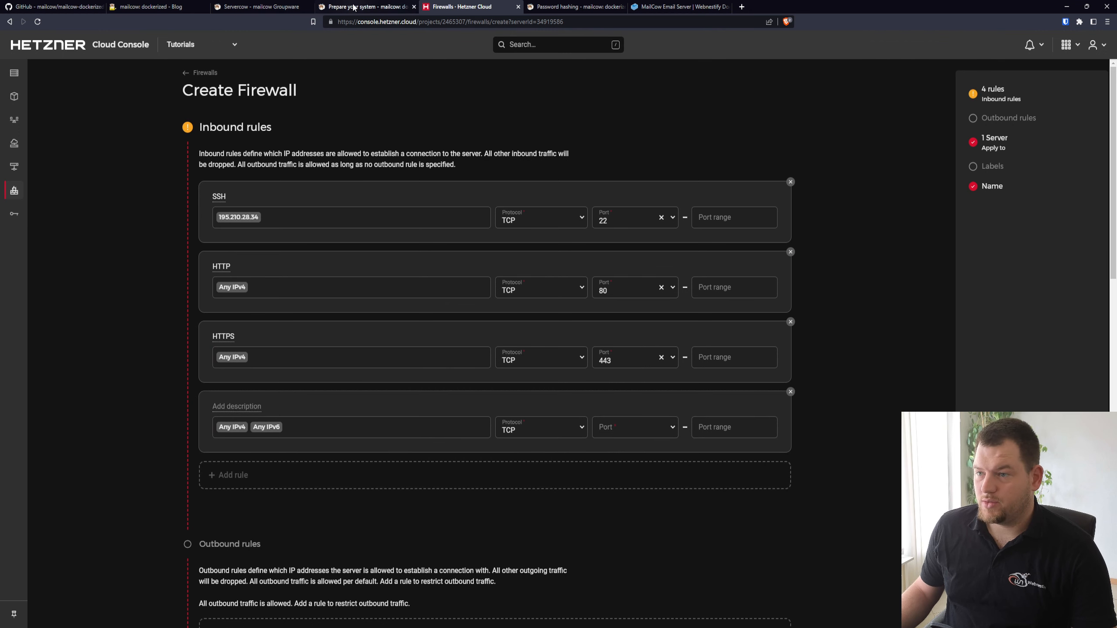
{"action": "left_click", "coordinate": [368, 5]}
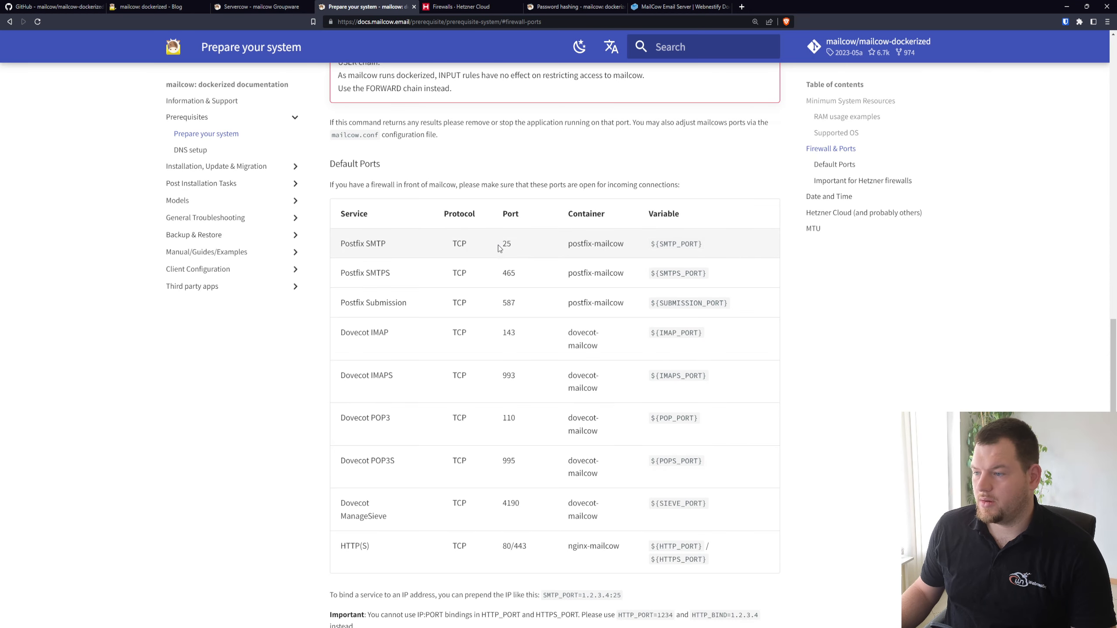
{"action": "left_click_drag", "start_coordinate": [501, 245], "coordinate": [519, 479]}
{"action": "left_click", "coordinate": [519, 479]}
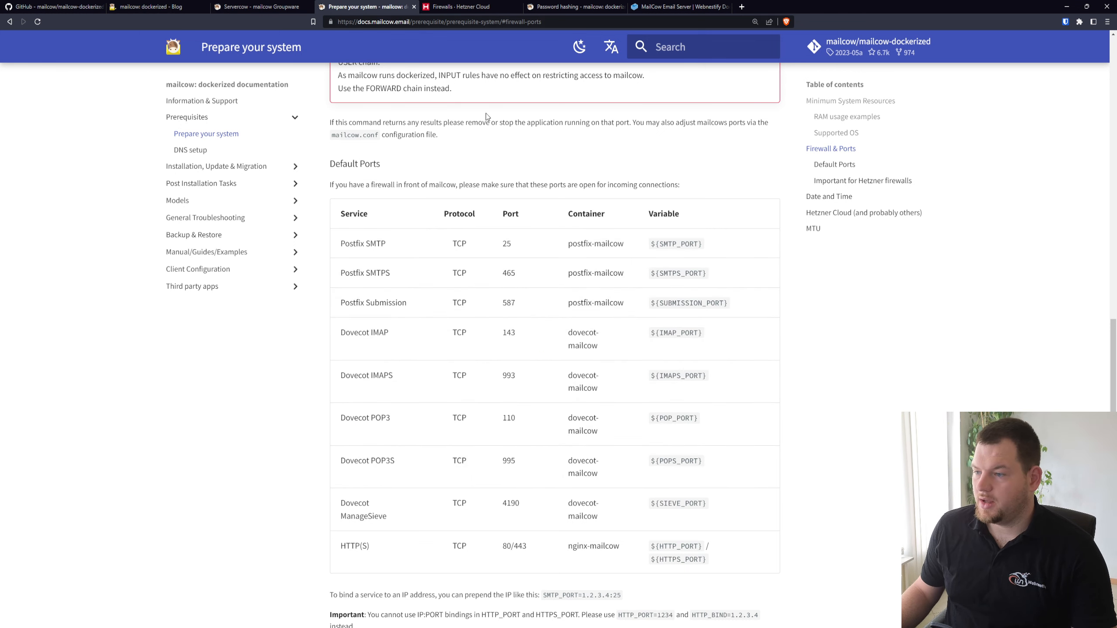
{"action": "left_click", "coordinate": [423, 6]}
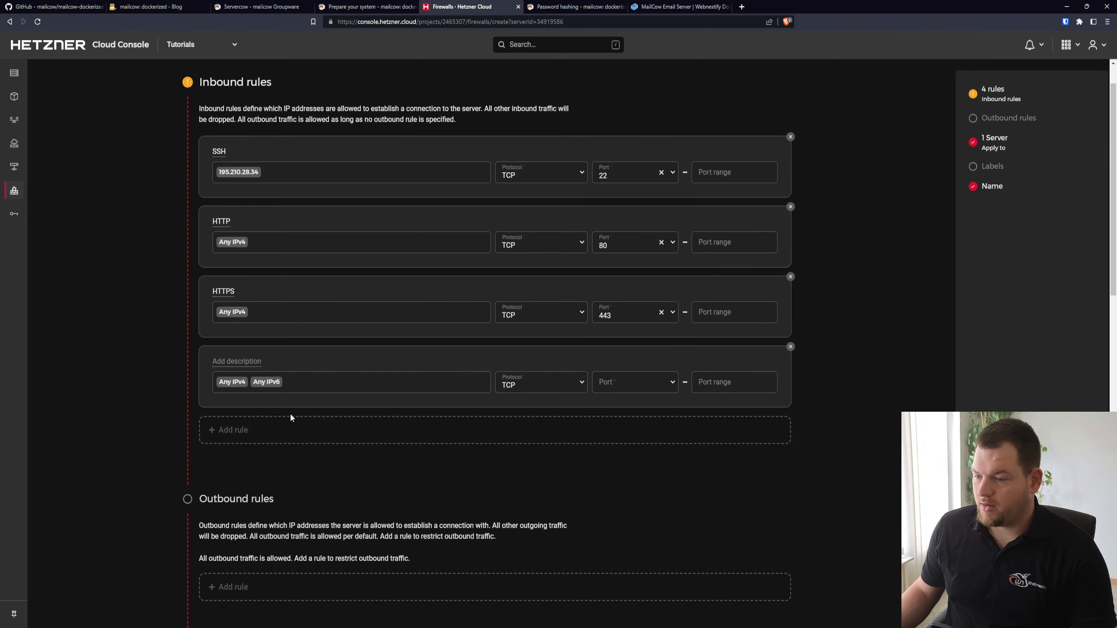
Describe the fourth inbound rule as Postfix SMTP, copying the service name from the default ports table in the mailcow documentation
{"action": "left_click", "coordinate": [243, 359]}
{"action": "type", "text": "TCP"}
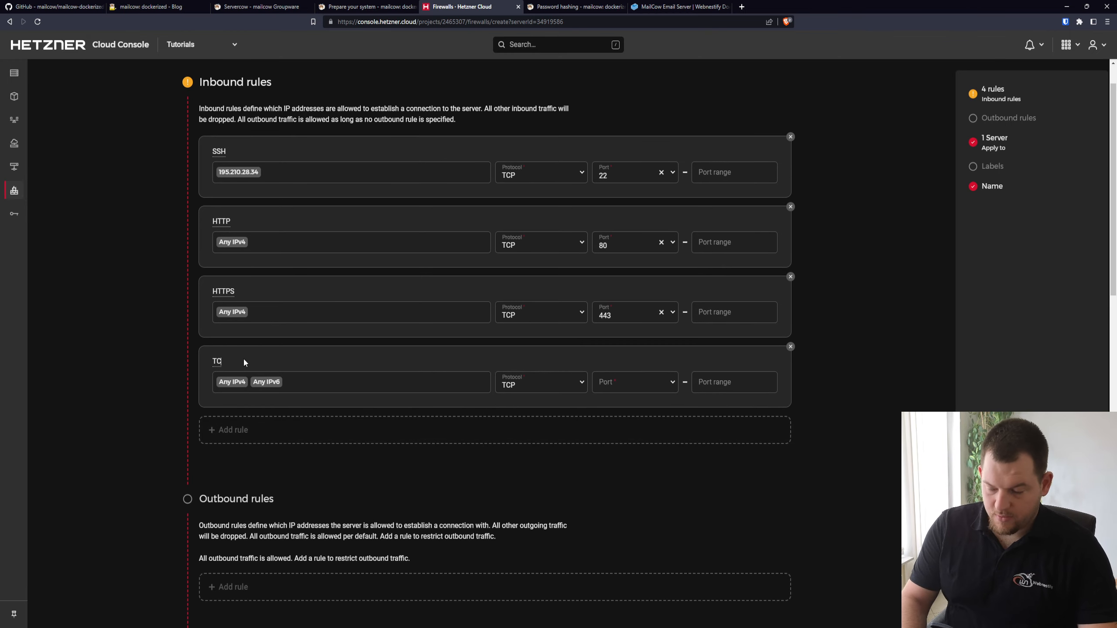
{"action": "left_click", "coordinate": [340, 5]}
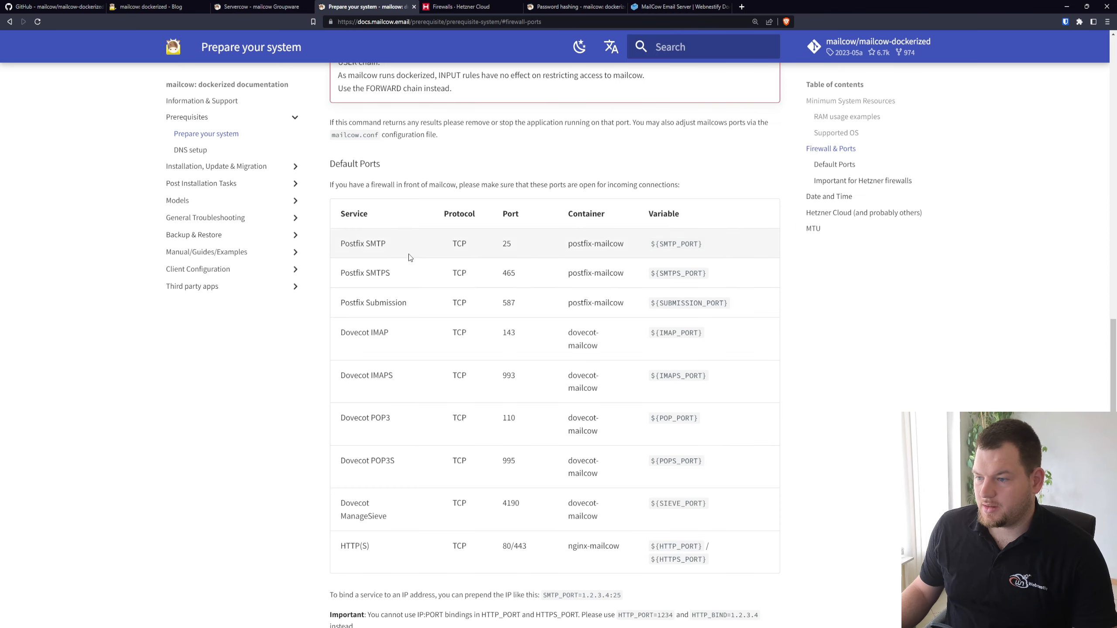
{"action": "left_click_drag", "start_coordinate": [387, 230], "coordinate": [341, 243]}
{"action": "key", "text": "ctrl+c"}
{"action": "key", "text": "ctrl+Tab"}
{"action": "double_click", "coordinate": [222, 361]}
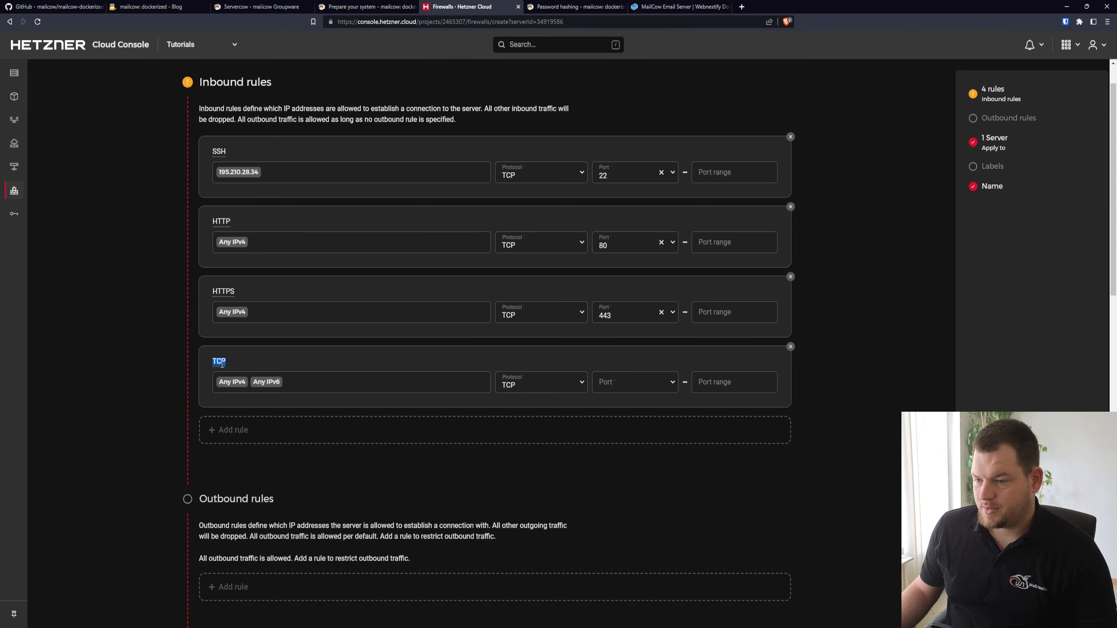
{"action": "key", "text": "ctrl+v"}
Remove the Any IPv6 source from the Postfix SMTP rule and set its port to 25
{"action": "left_click", "coordinate": [338, 382]}
{"action": "key", "text": "BackSpace"}
{"action": "key", "text": "BackSpace"}
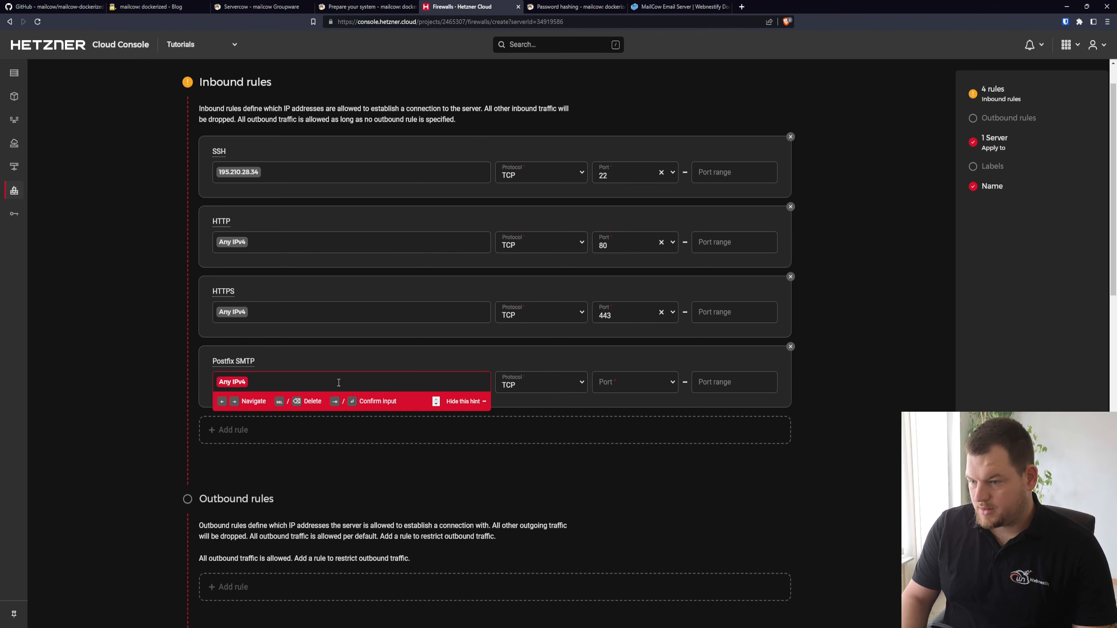
{"action": "left_click", "coordinate": [604, 383]}
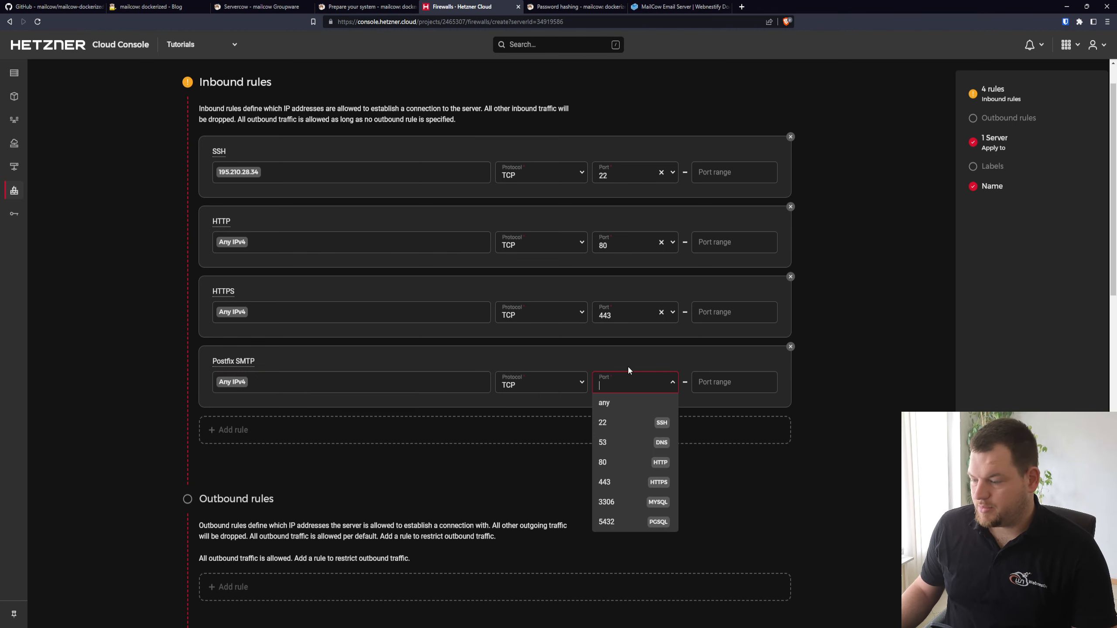
{"action": "type", "text": "25"}
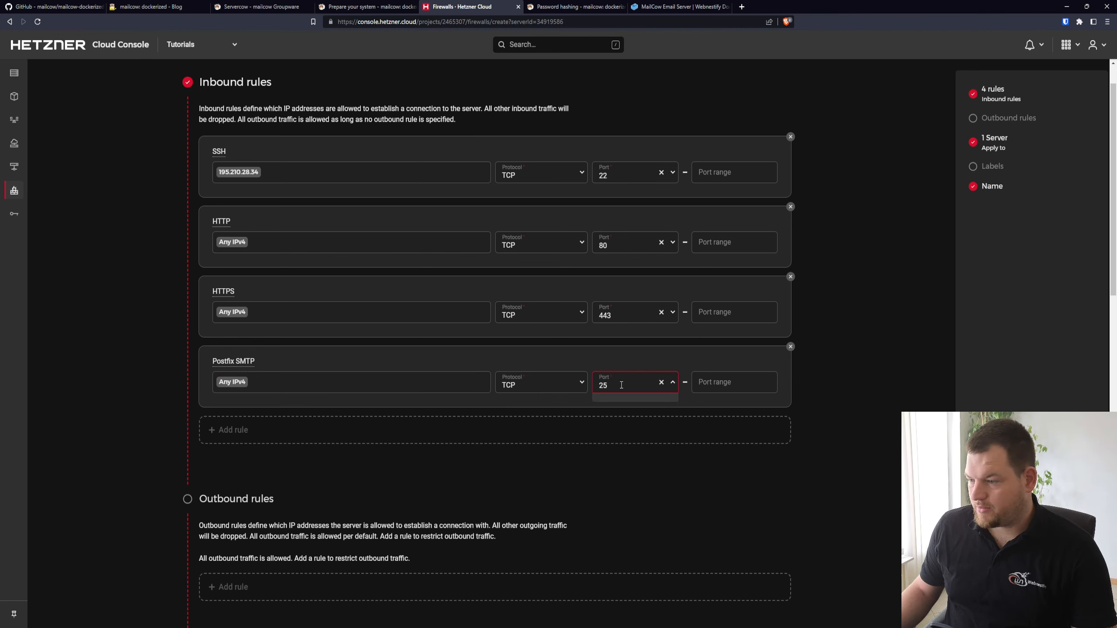
{"action": "key", "text": "Return"}
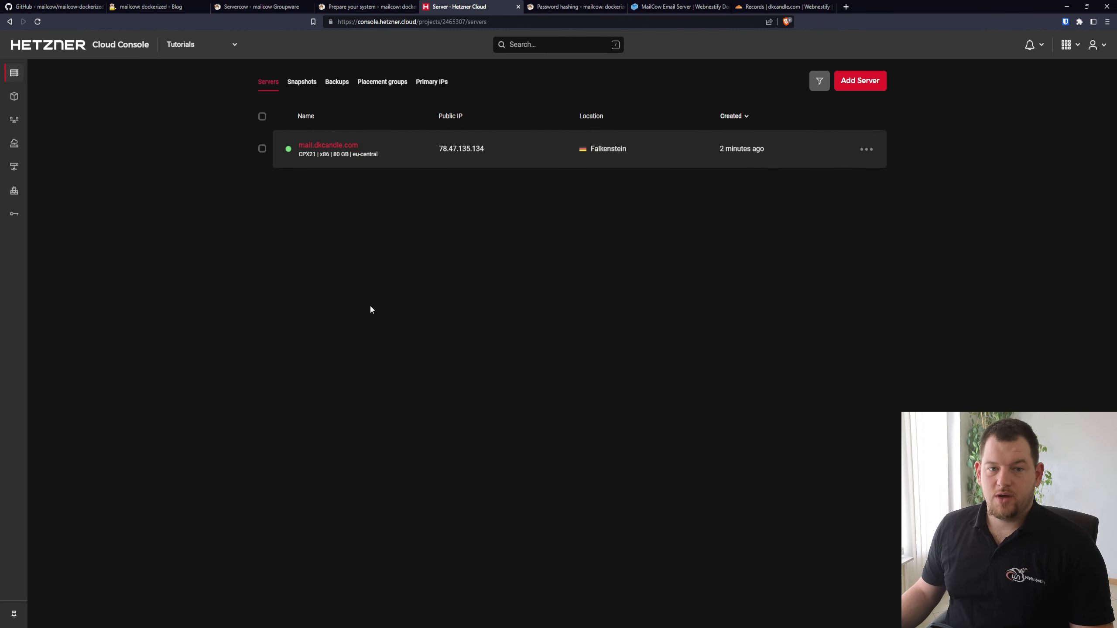
Copy the mail server's public IP and create a Termius host with address 78.47.135.134, labelled Mailcow server
{"action": "left_click", "coordinate": [446, 152]}
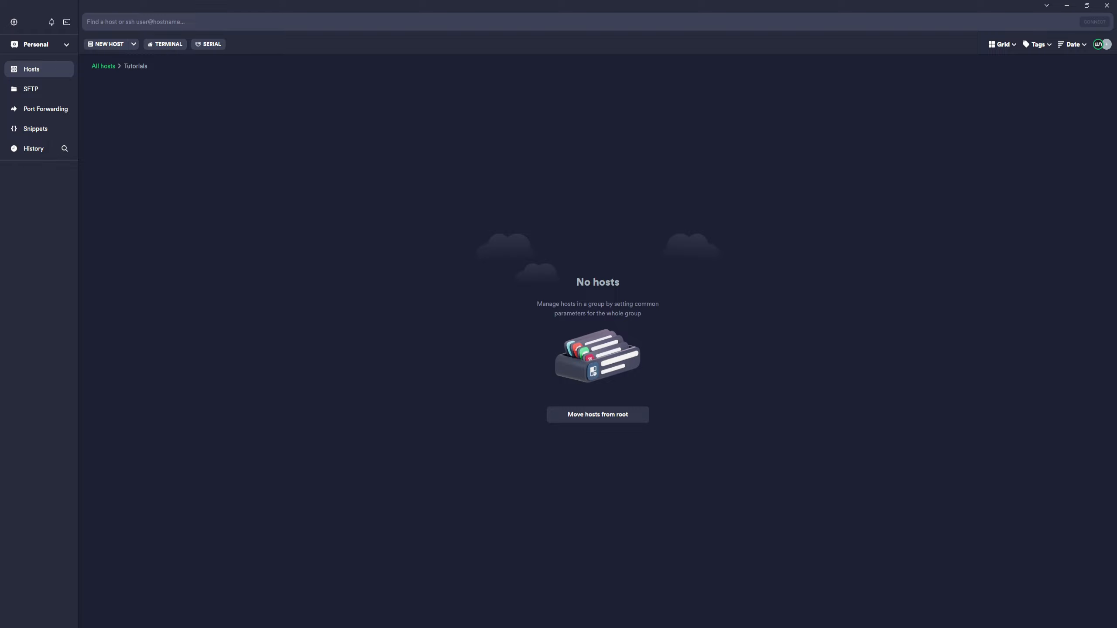
{"action": "left_click", "coordinate": [108, 44]}
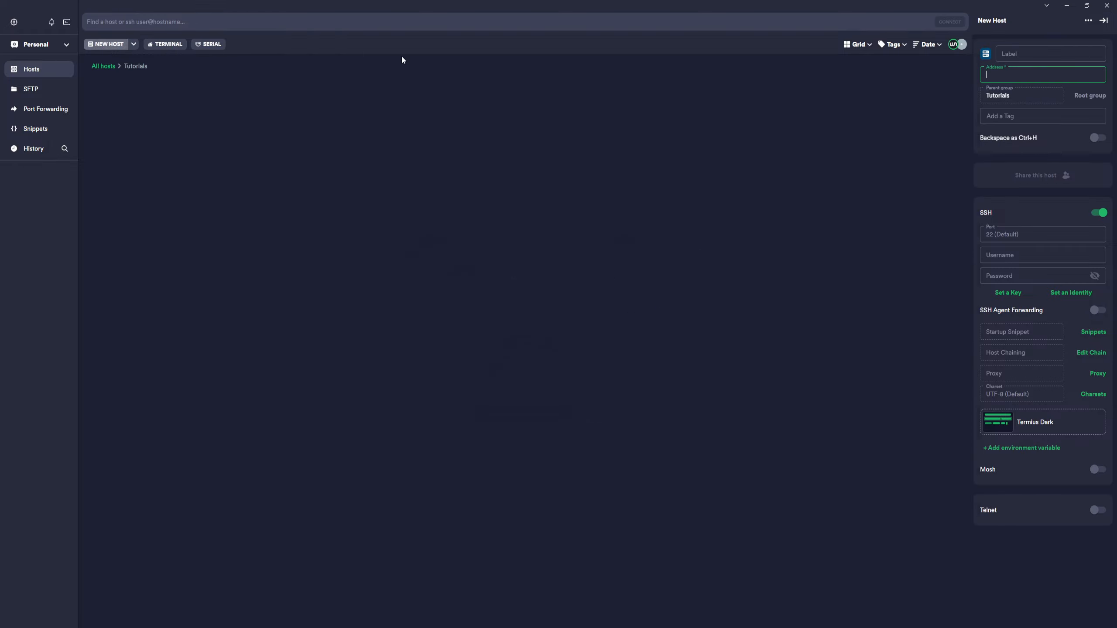
{"action": "key", "text": "ctrl+v"}
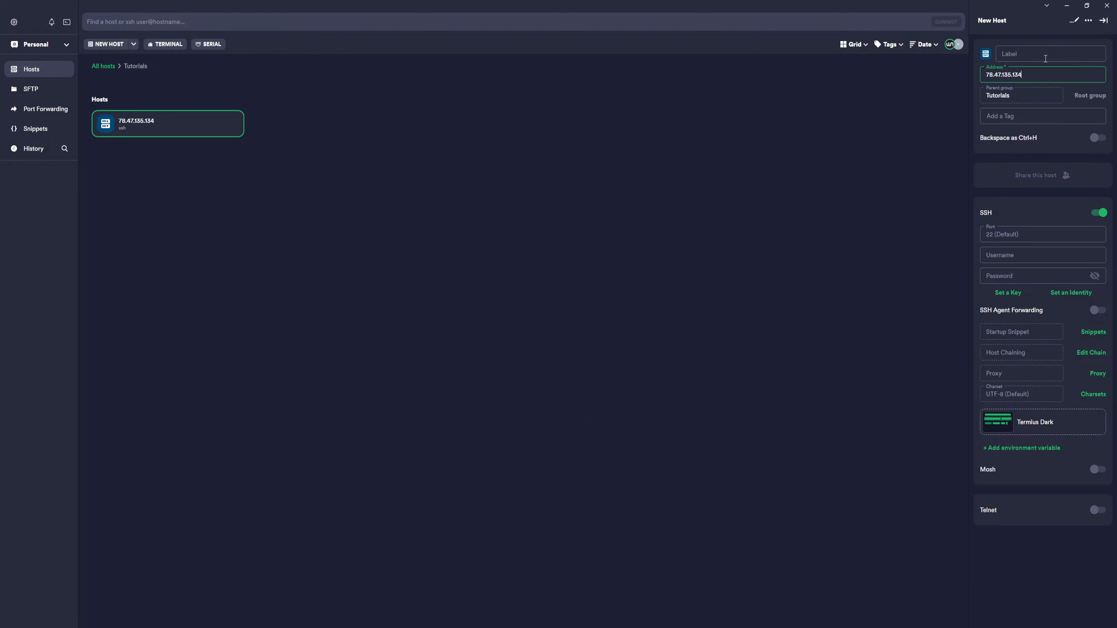
{"action": "left_click", "coordinate": [1040, 54]}
{"action": "type", "text": "Mailcow server"}
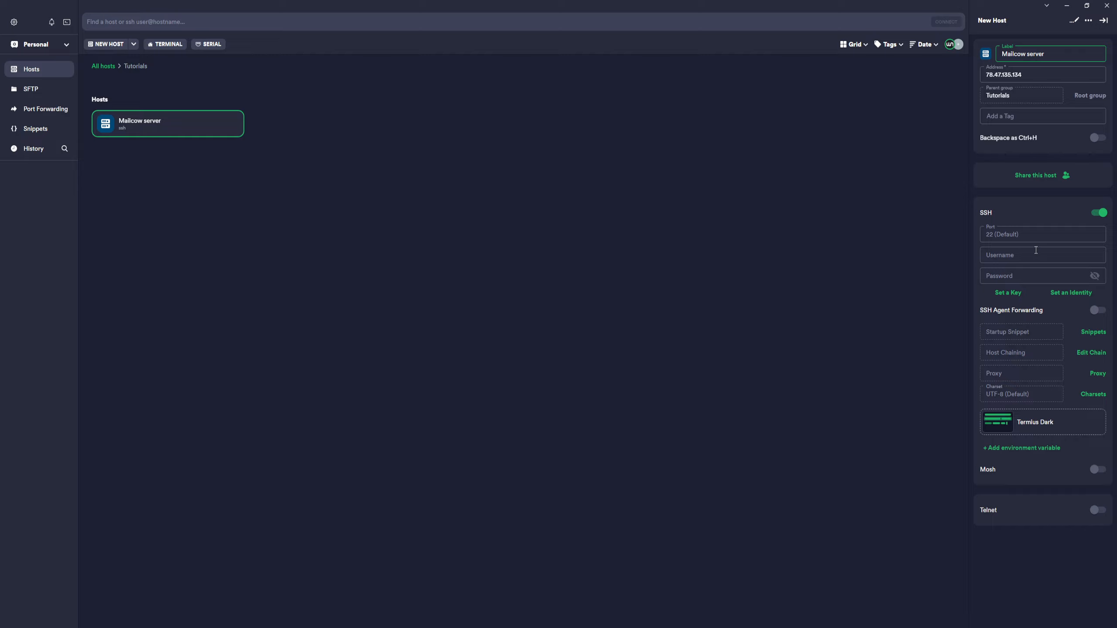
Set the new host's SSH username to root and assign it the Webnestify.com key
{"action": "left_click", "coordinate": [1022, 257]}
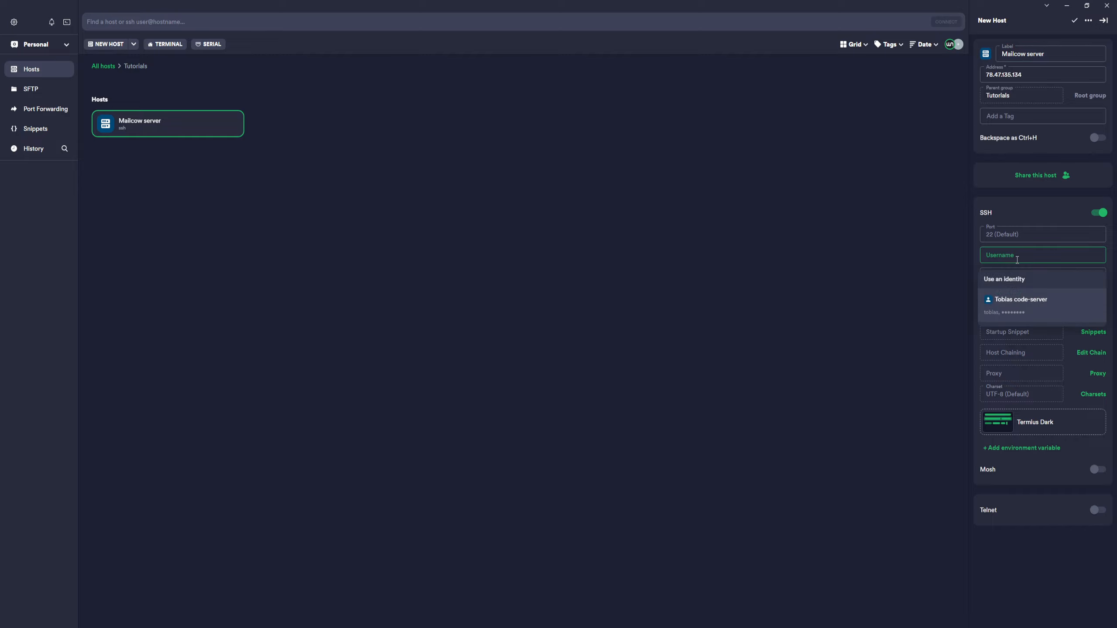
{"action": "type", "text": "root"}
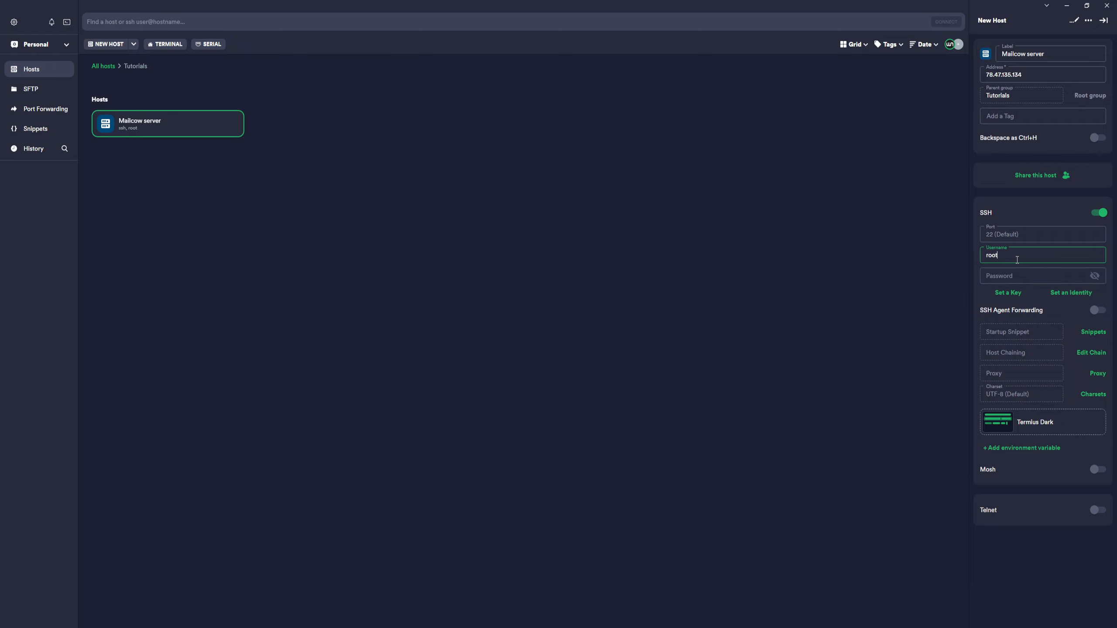
{"action": "left_click", "coordinate": [1009, 293]}
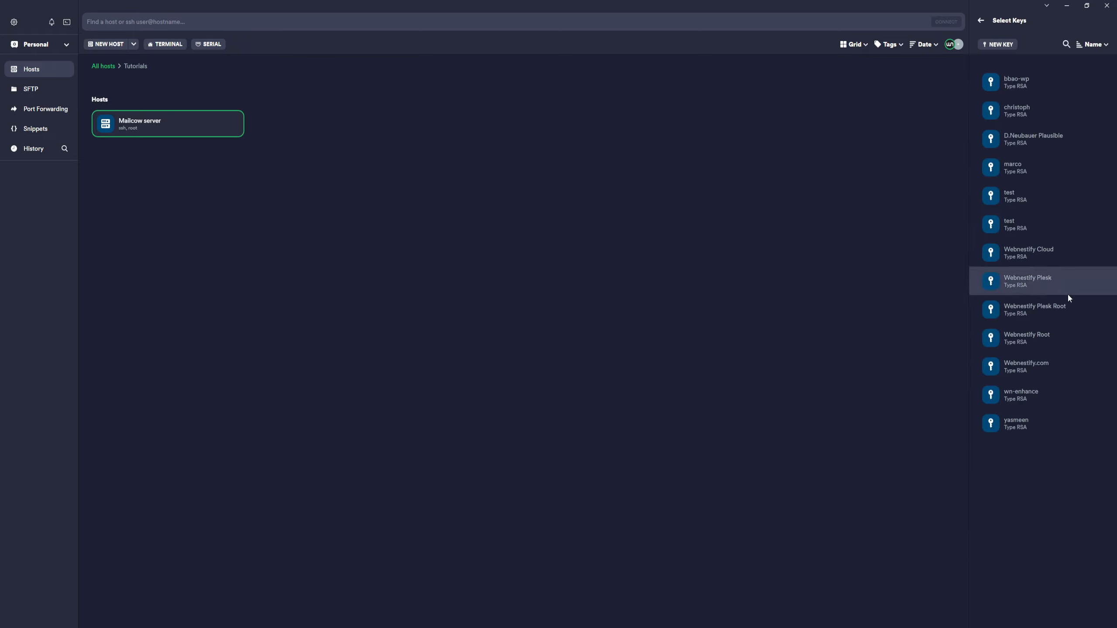
{"action": "left_click", "coordinate": [1038, 368]}
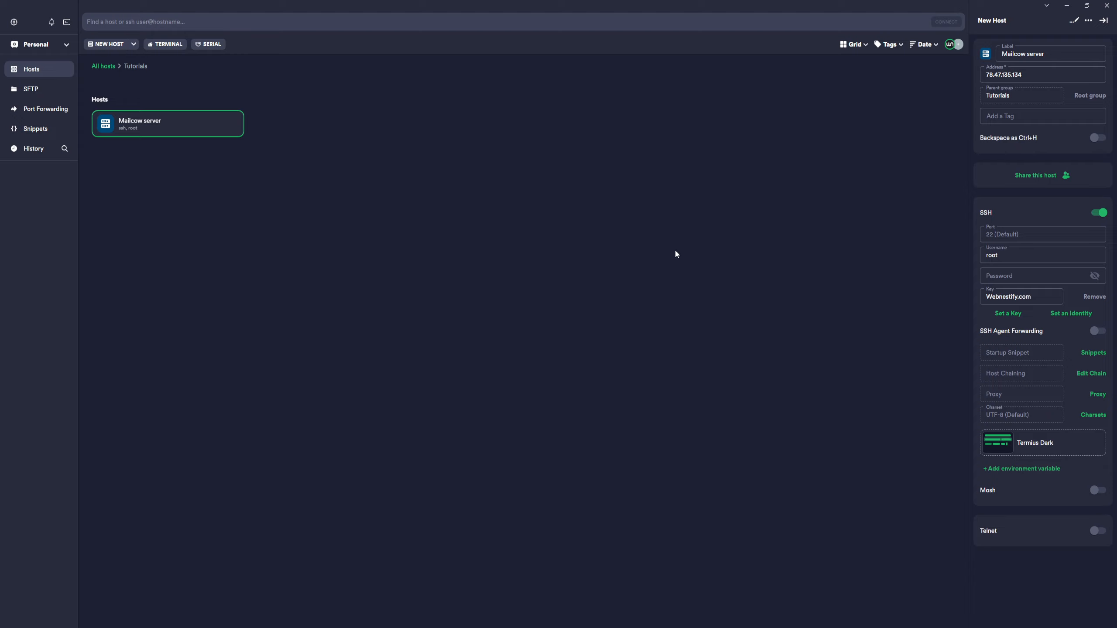
Connect to the Mailcow server host over SSH and show the session's shell history
{"action": "double_click", "coordinate": [171, 126]}
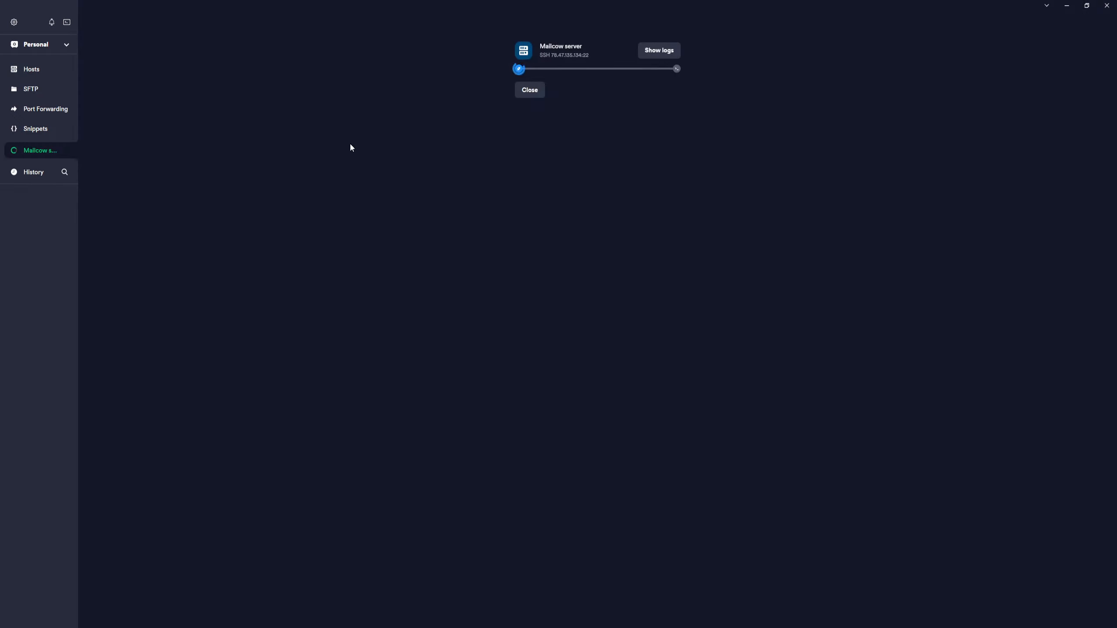
{"action": "left_click", "coordinate": [661, 198]}
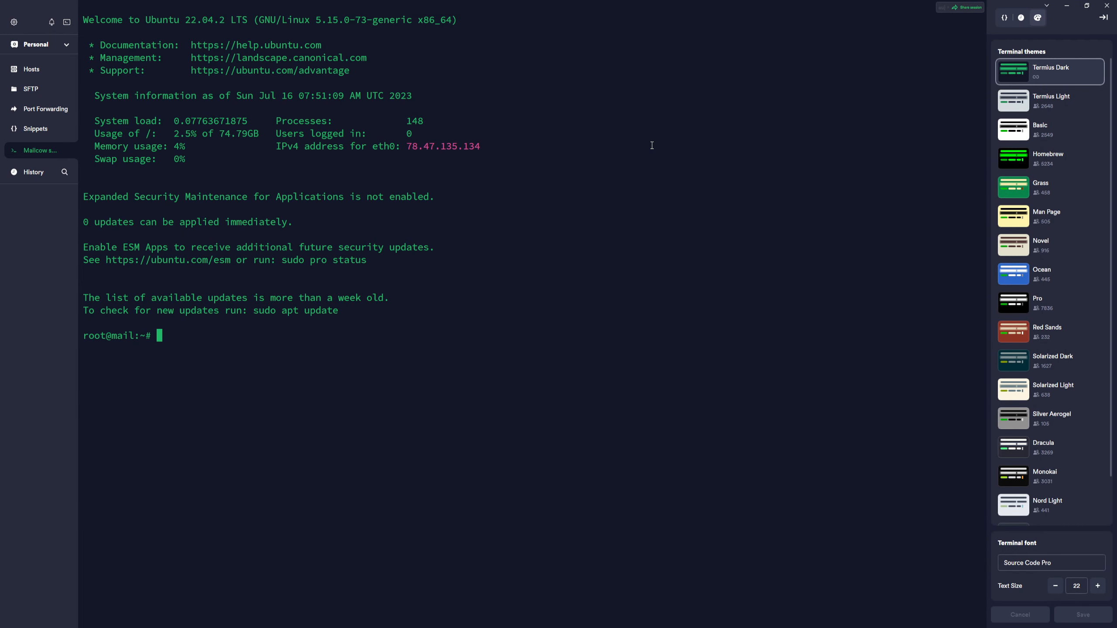
{"action": "left_click", "coordinate": [1004, 18]}
{"action": "left_click", "coordinate": [1022, 20]}
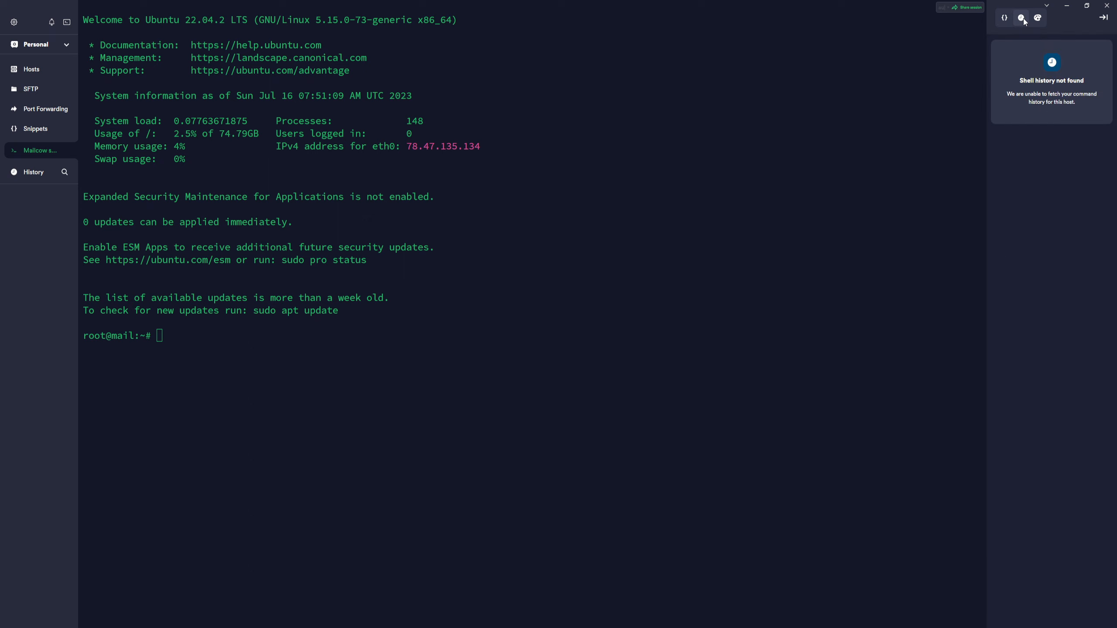
Change the root account's password with the passwd command, entering and retyping the new password
{"action": "left_click", "coordinate": [378, 336]}
{"action": "type", "text": "passwd"}
{"action": "key", "text": "Return"}
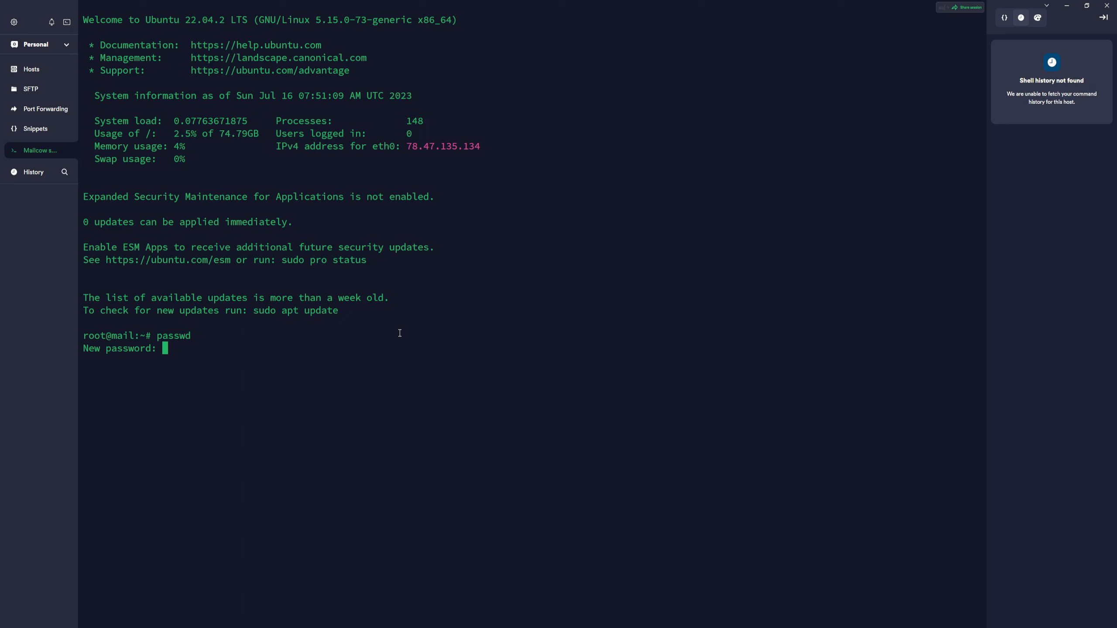
{"action": "key", "text": "Return"}
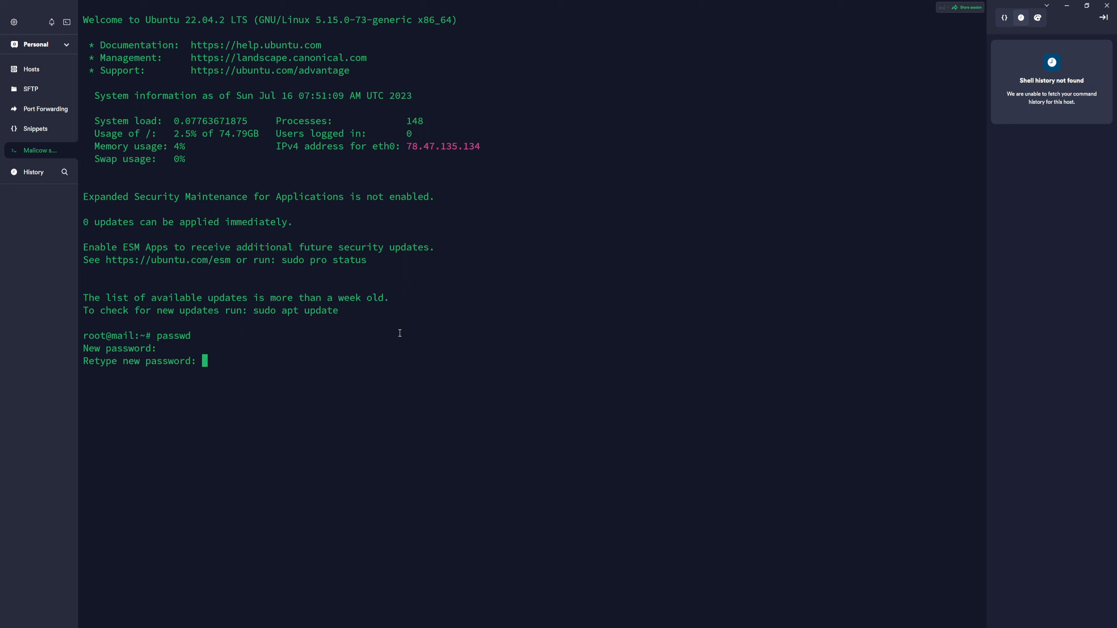
{"action": "key", "text": "Return"}
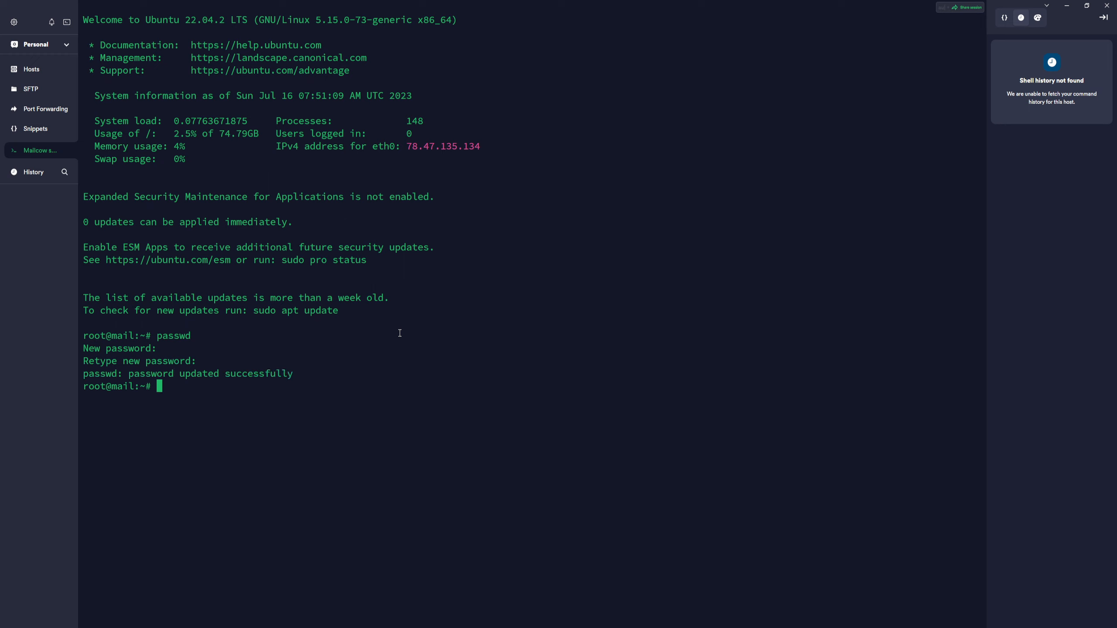
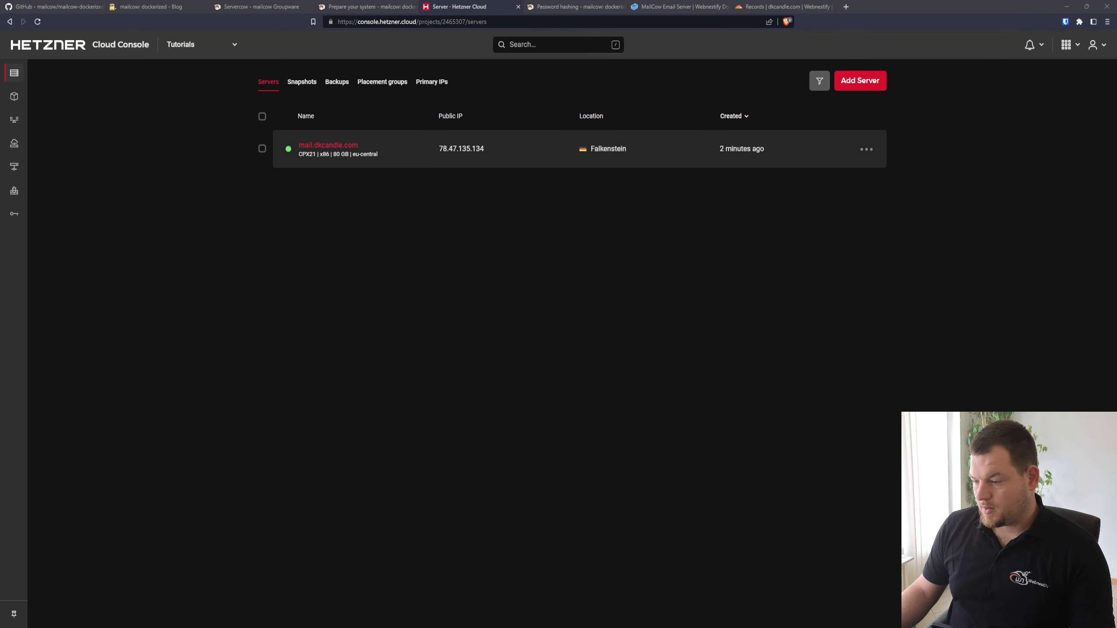
In the browser, open the official Docker Engine installation guide linked from the Docker engine section of Webnestify's MailCow Email Server page
{"action": "left_click", "coordinate": [526, 599]}
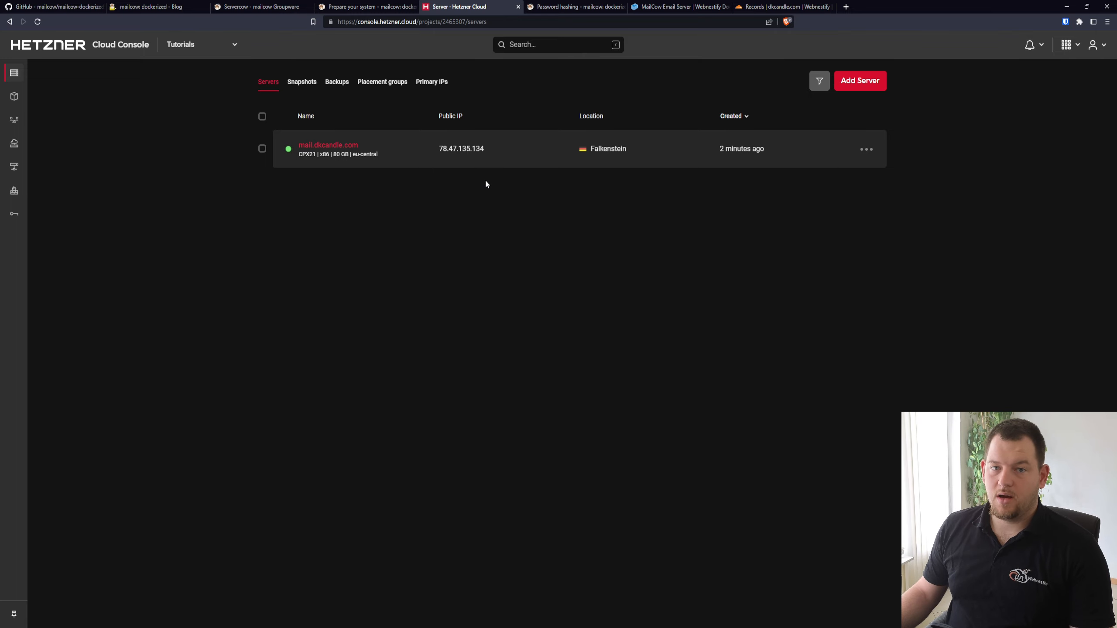
{"action": "left_click", "coordinate": [679, 6]}
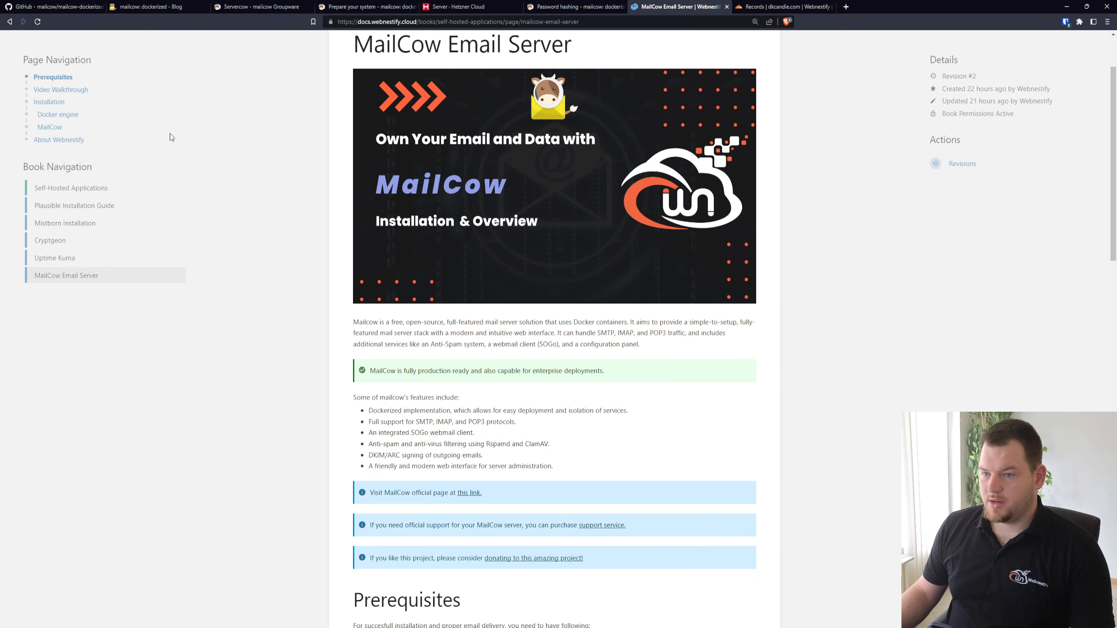
{"action": "left_click", "coordinate": [70, 115]}
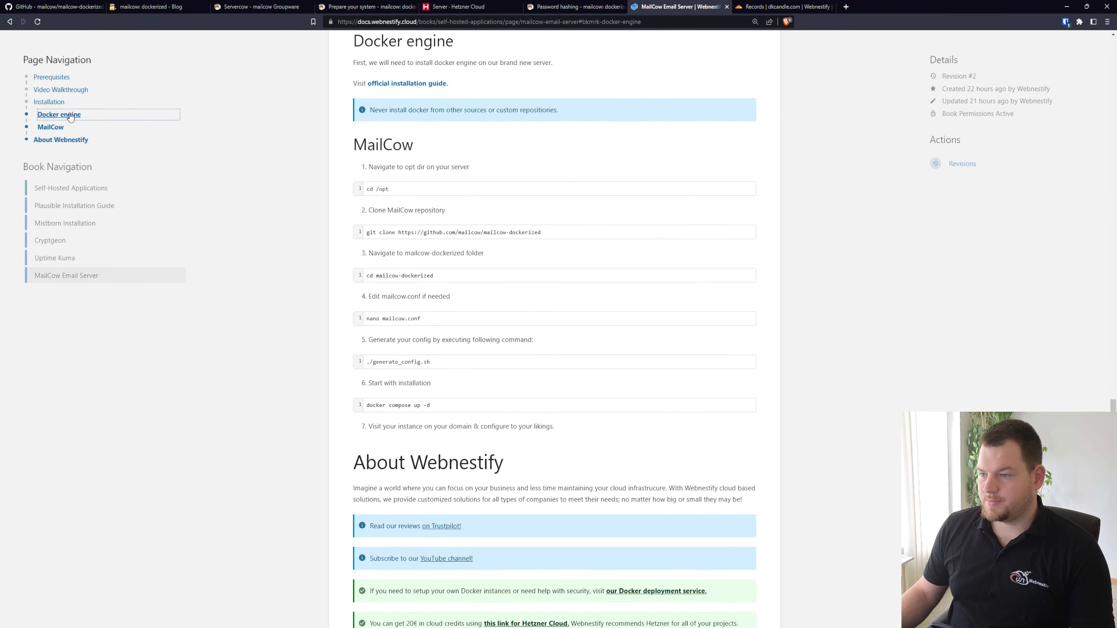
{"action": "left_click", "coordinate": [410, 84]}
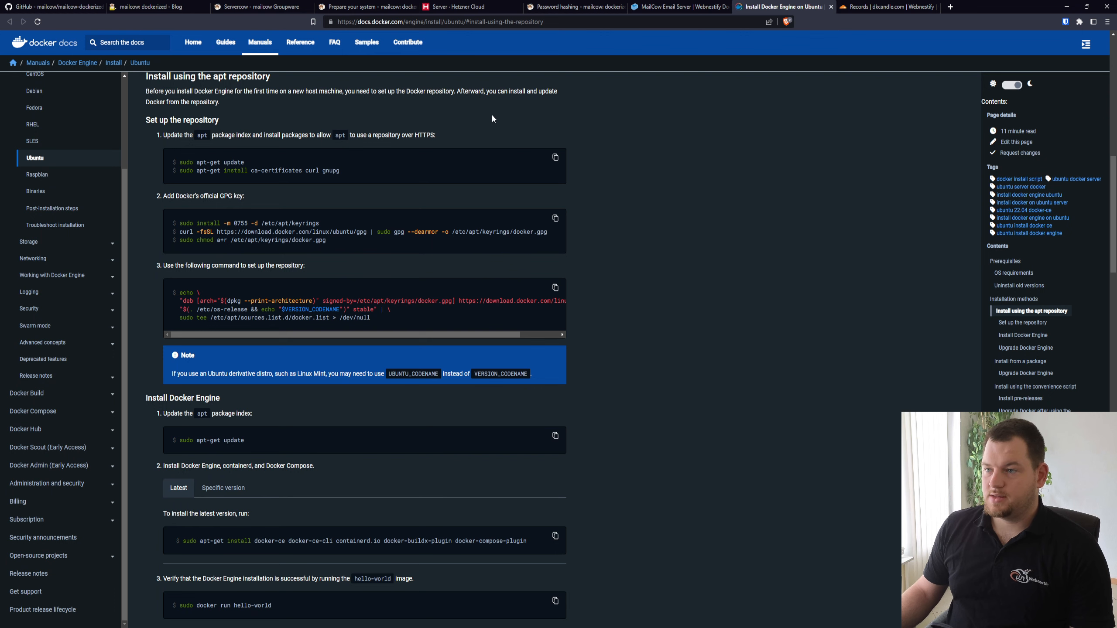
Review the firewall and system prerequisites in the mailcow documentation, and open its Installation page with the Docker setup commands
{"action": "left_click", "coordinate": [387, 6]}
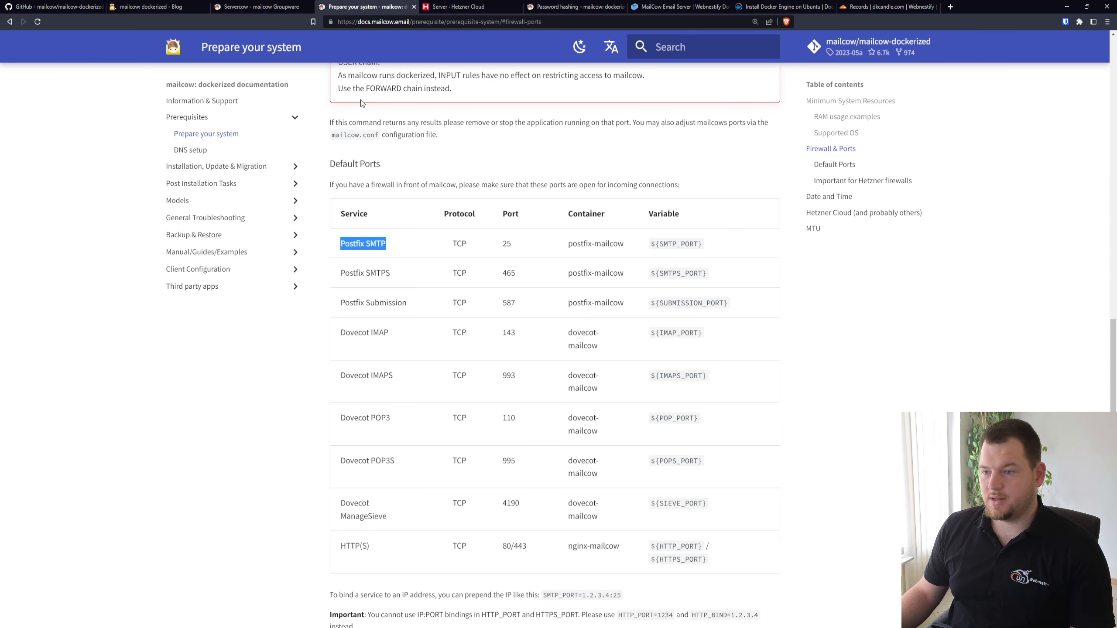
{"action": "scroll", "coordinate": [611, 158], "scroll_direction": "up", "scroll_amount": 4}
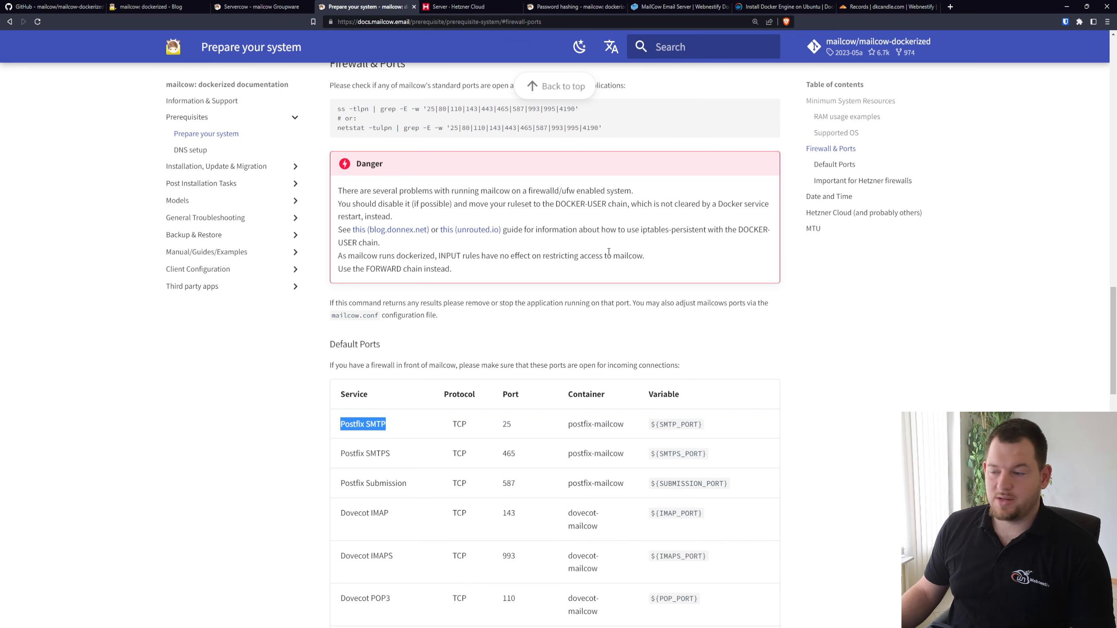
{"action": "scroll", "coordinate": [578, 287], "scroll_direction": "up", "scroll_amount": 10}
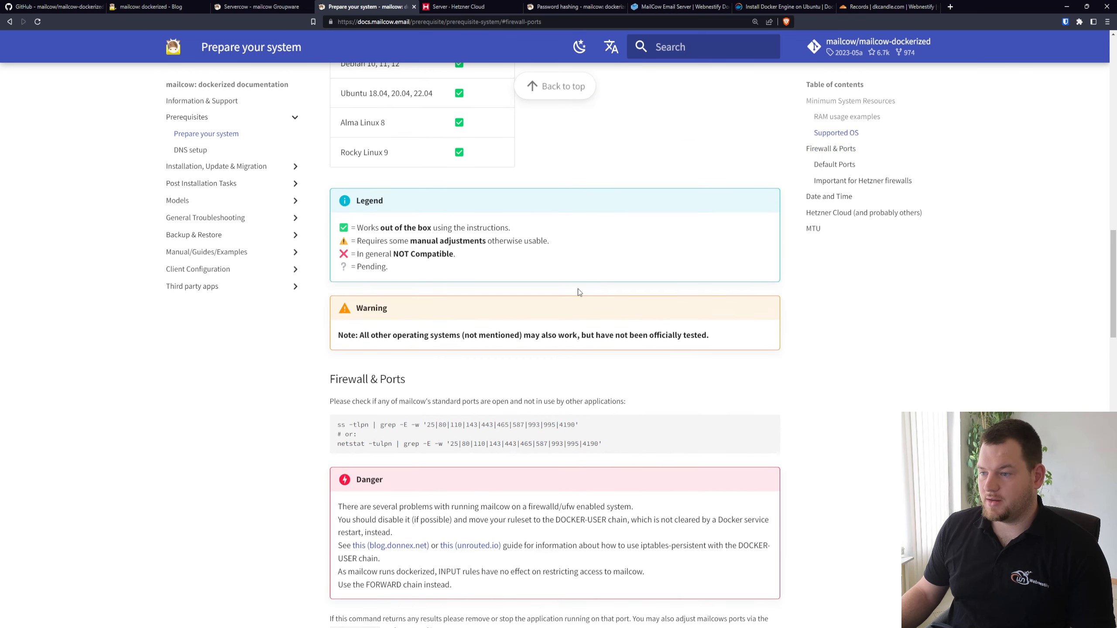
{"action": "scroll", "coordinate": [522, 304], "scroll_direction": "up", "scroll_amount": 12}
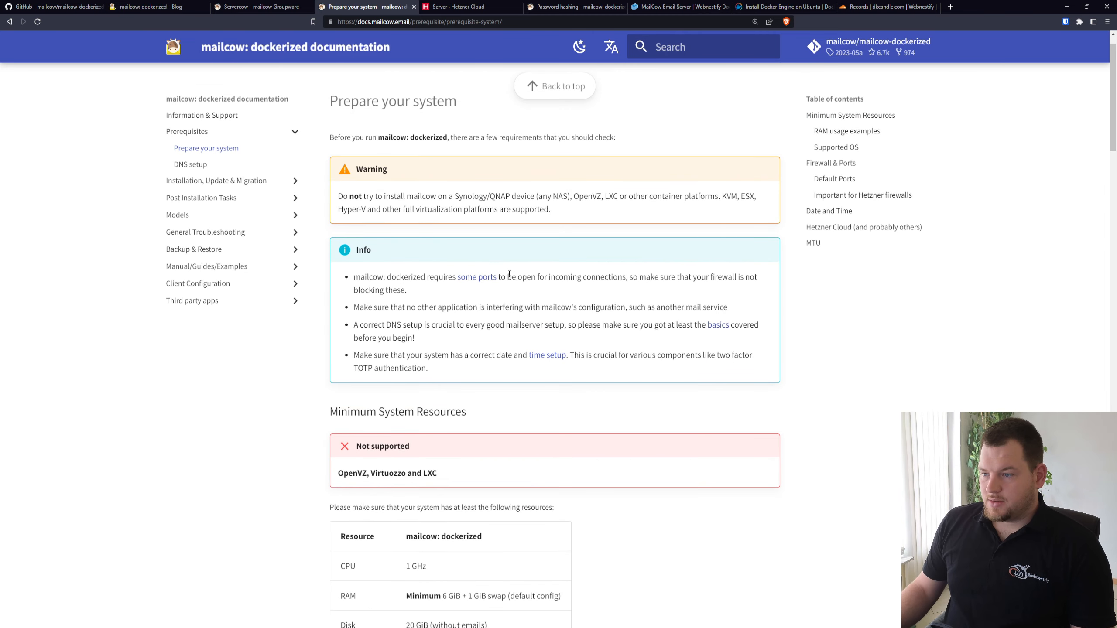
{"action": "left_click", "coordinate": [262, 182]}
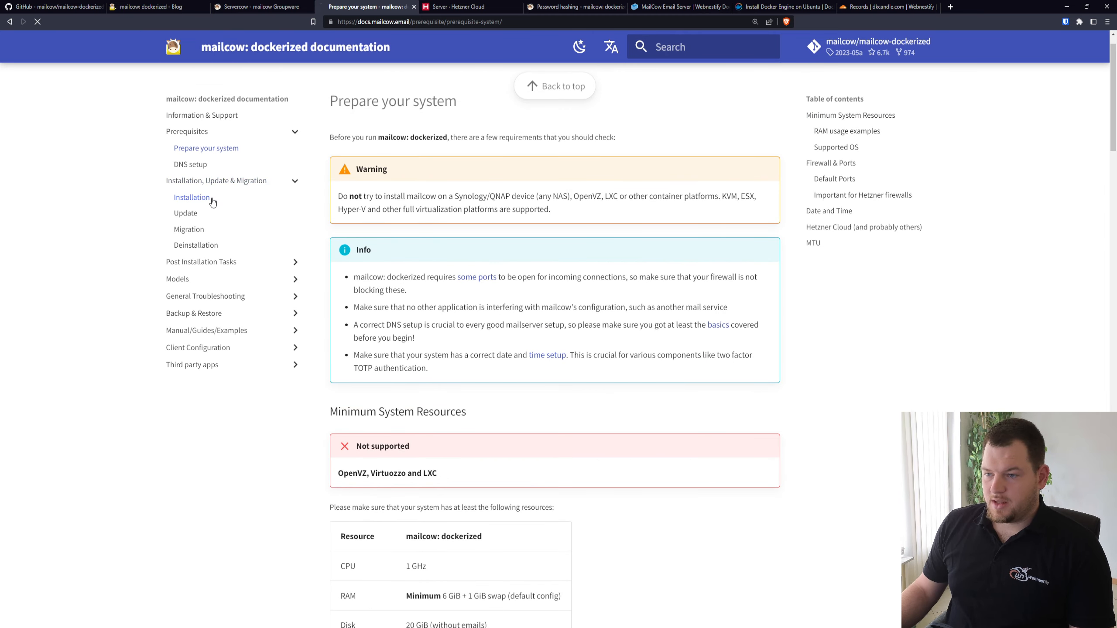
{"action": "left_click", "coordinate": [214, 202]}
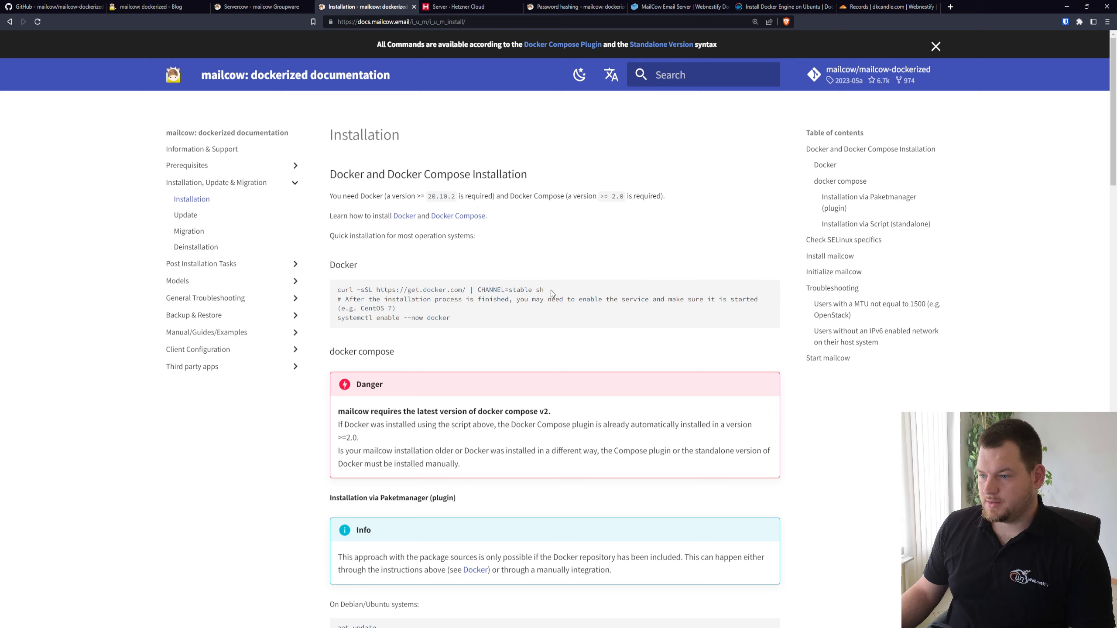
{"action": "left_click_drag", "start_coordinate": [545, 290], "coordinate": [337, 291]}
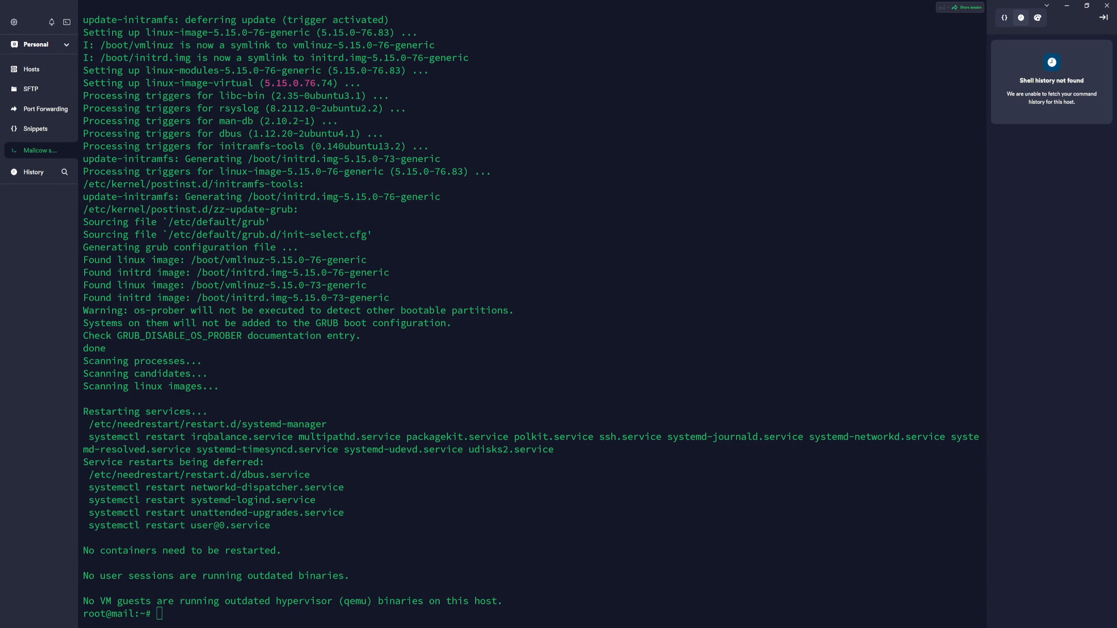
{"action": "type", "text": "curl -sSL https://get.docker.com/ | CHANNEL=stable sh"}
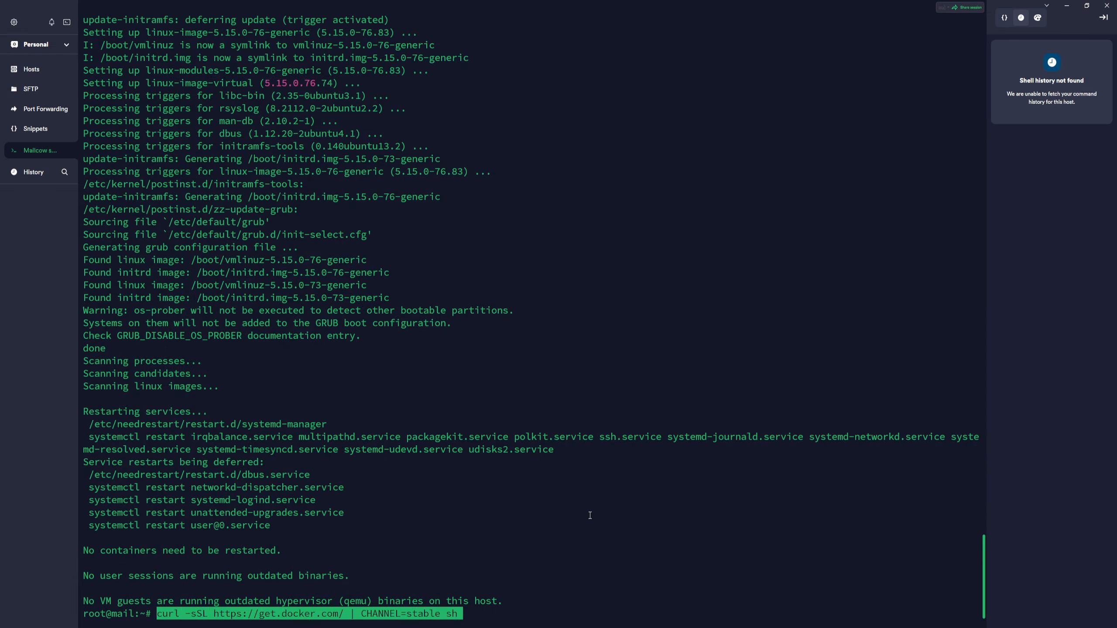
{"action": "key", "text": "Return"}
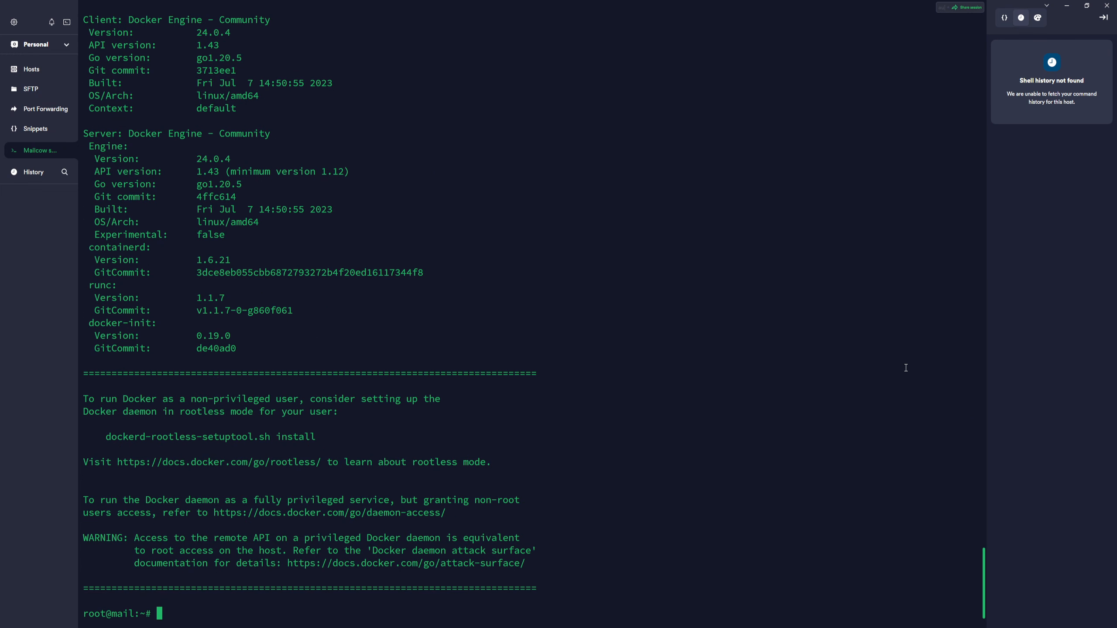
{"action": "scroll", "coordinate": [325, 189], "scroll_direction": "up", "scroll_amount": 4}
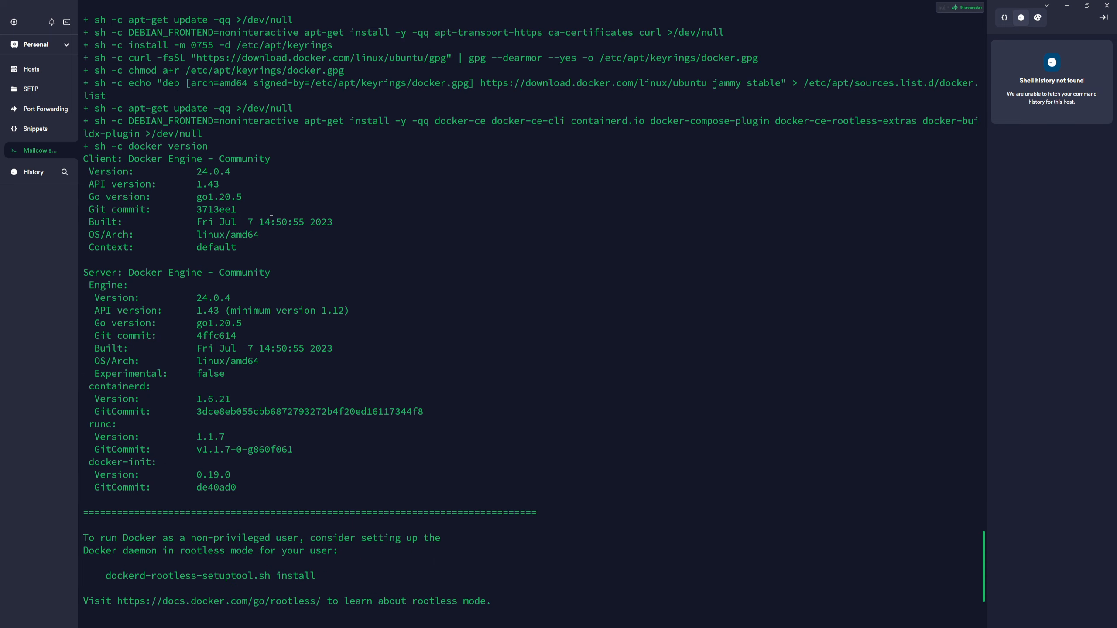
{"action": "scroll", "coordinate": [442, 400], "scroll_direction": "down", "scroll_amount": 4}
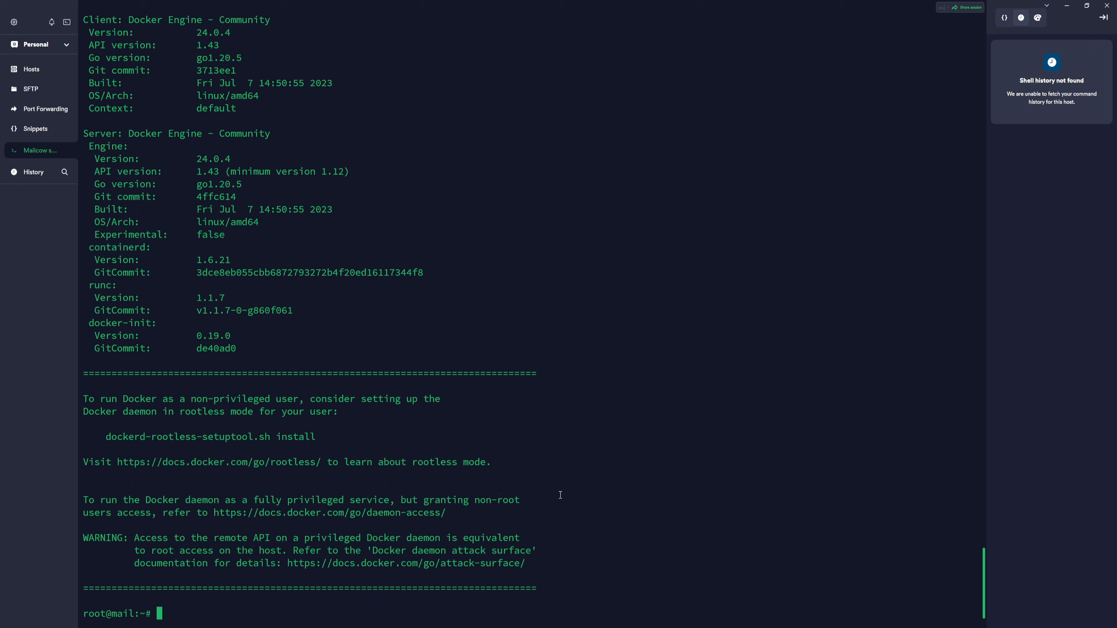
{"action": "type", "text": "systemctl enable --now docker"}
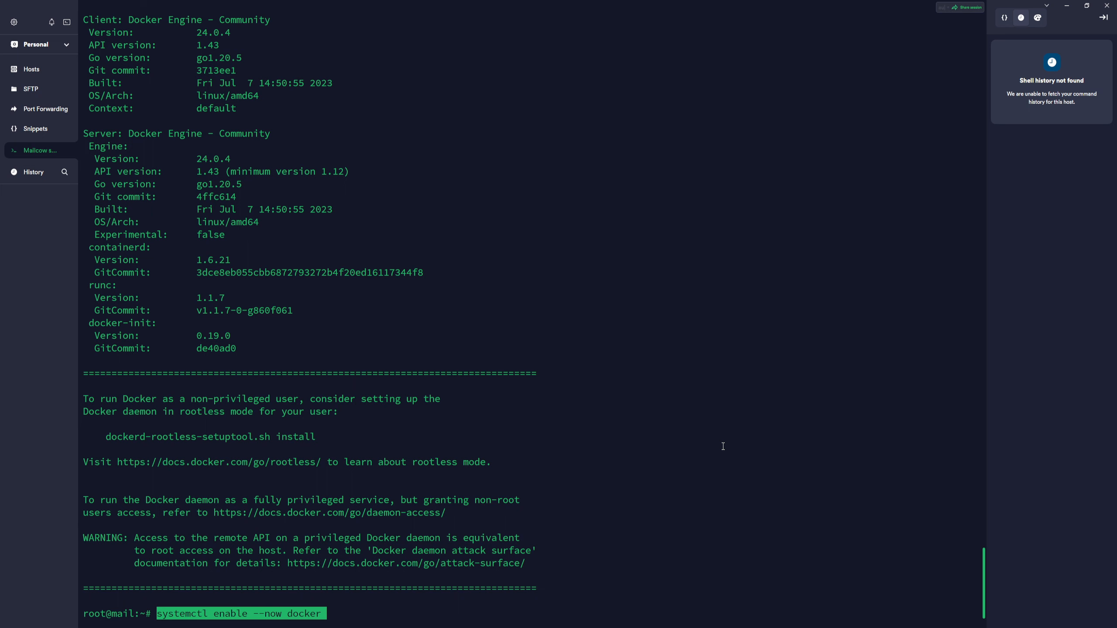
{"action": "key", "text": "Return"}
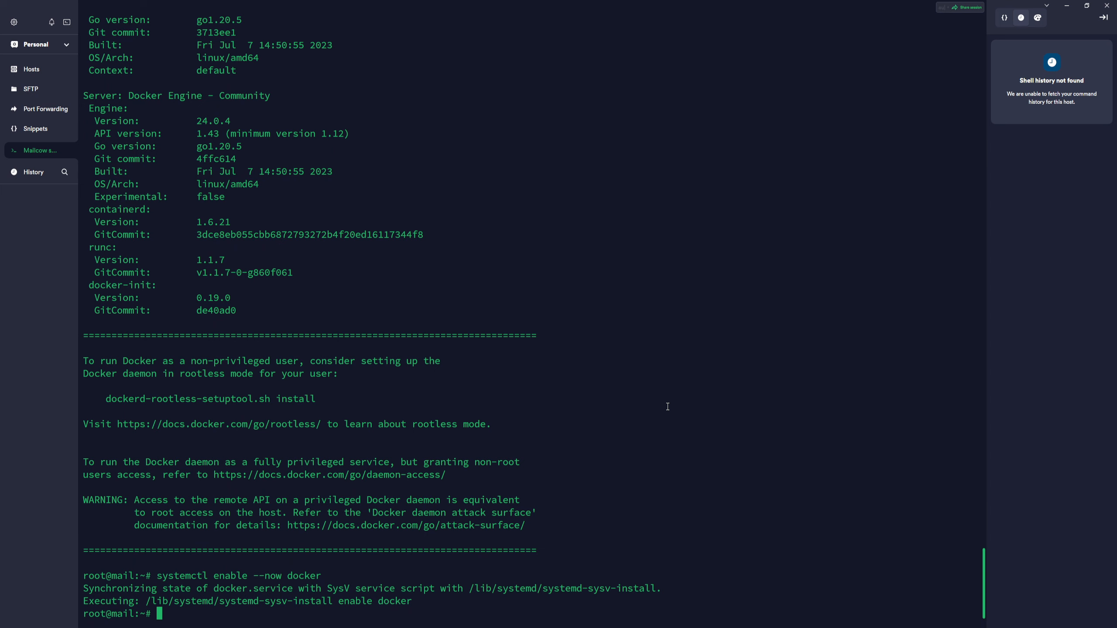
{"action": "type", "text": "cd /opt"}
{"action": "key", "text": "Return"}
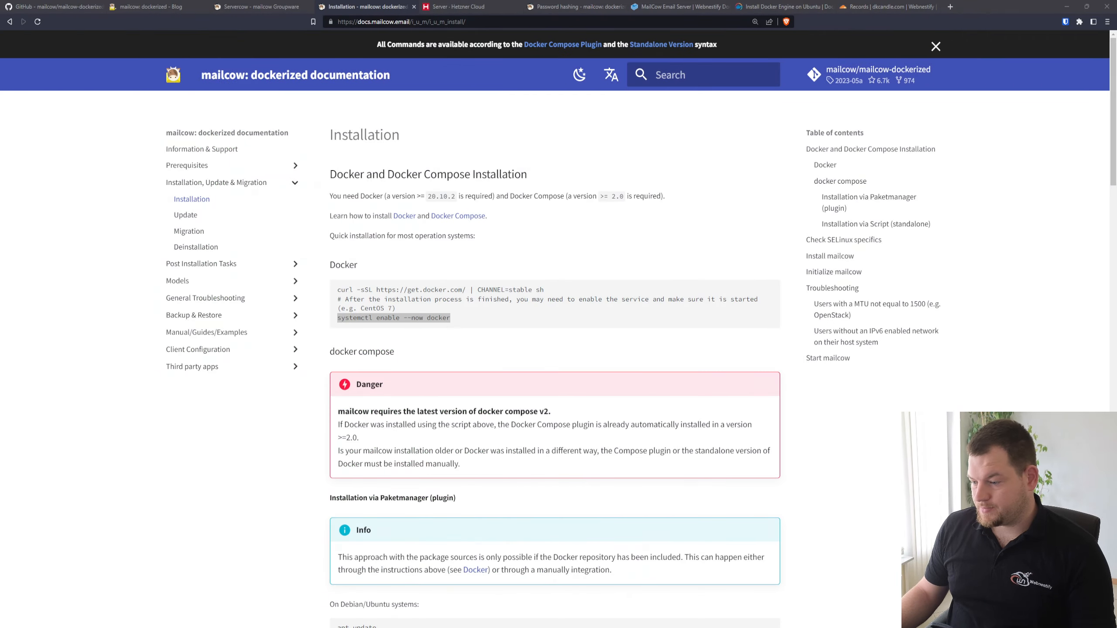
{"action": "key", "text": "alt+Tab"}
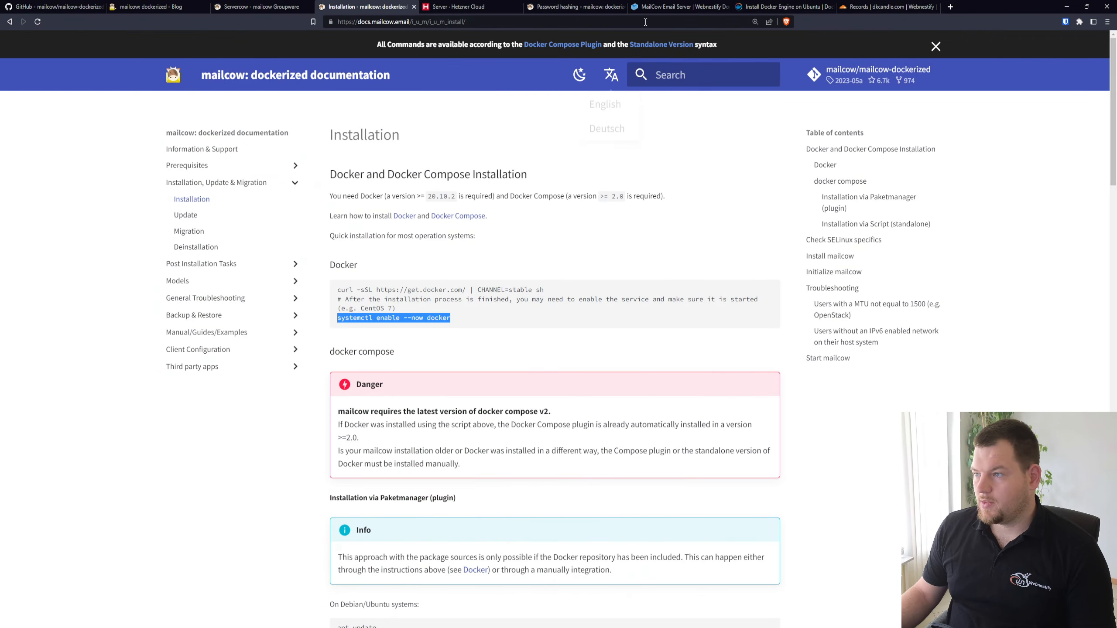
{"action": "left_click", "coordinate": [677, 7]}
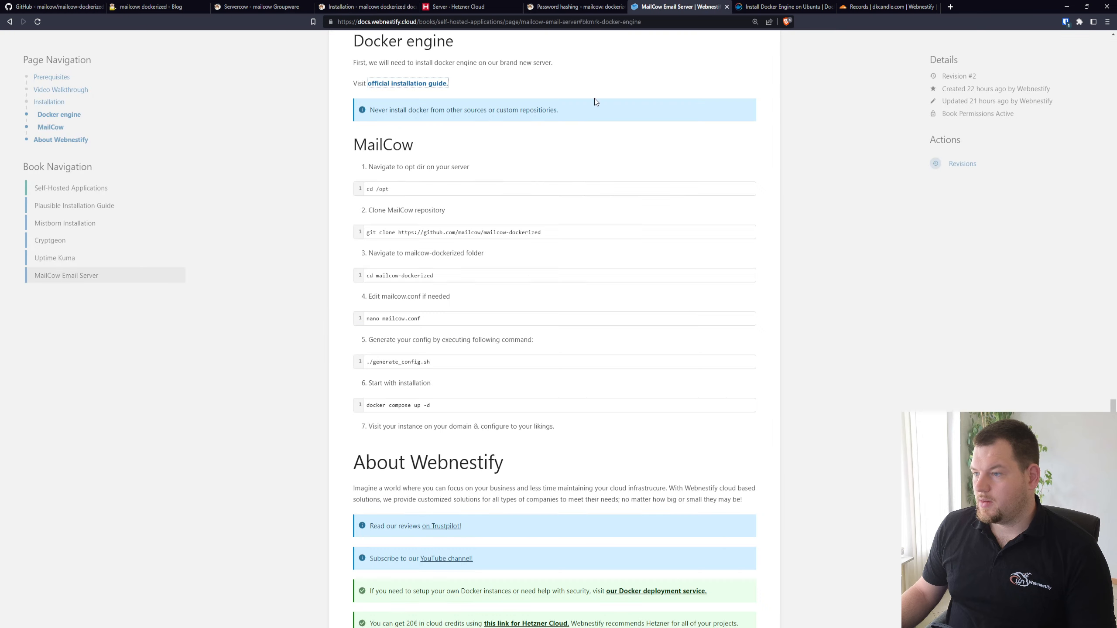
{"action": "left_click", "coordinate": [747, 233]}
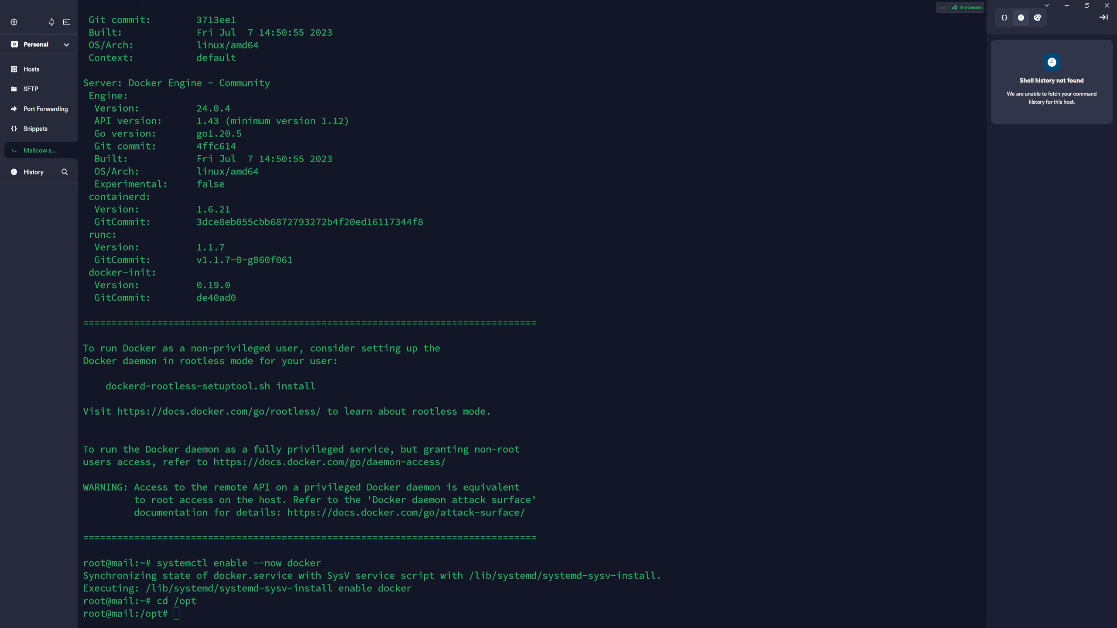
{"action": "key", "text": "ctrl+shift+v"}
{"action": "key", "text": "Return"}
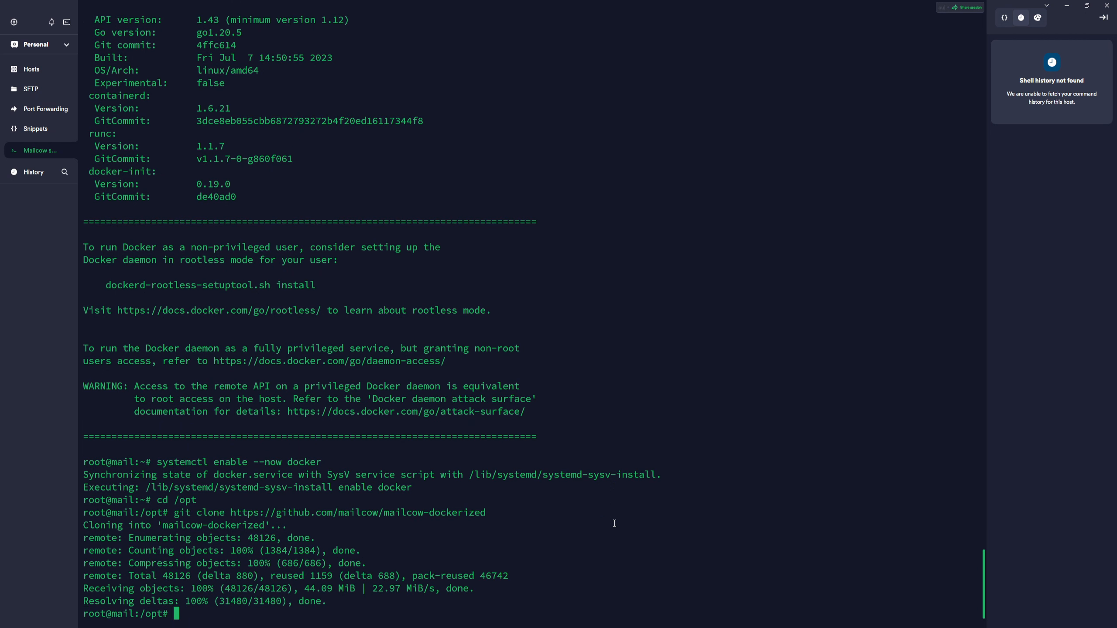
Change into the mailcow-dockerized directory and list its files with ls
{"action": "type", "text": "cd mailcow-dockerized/"}
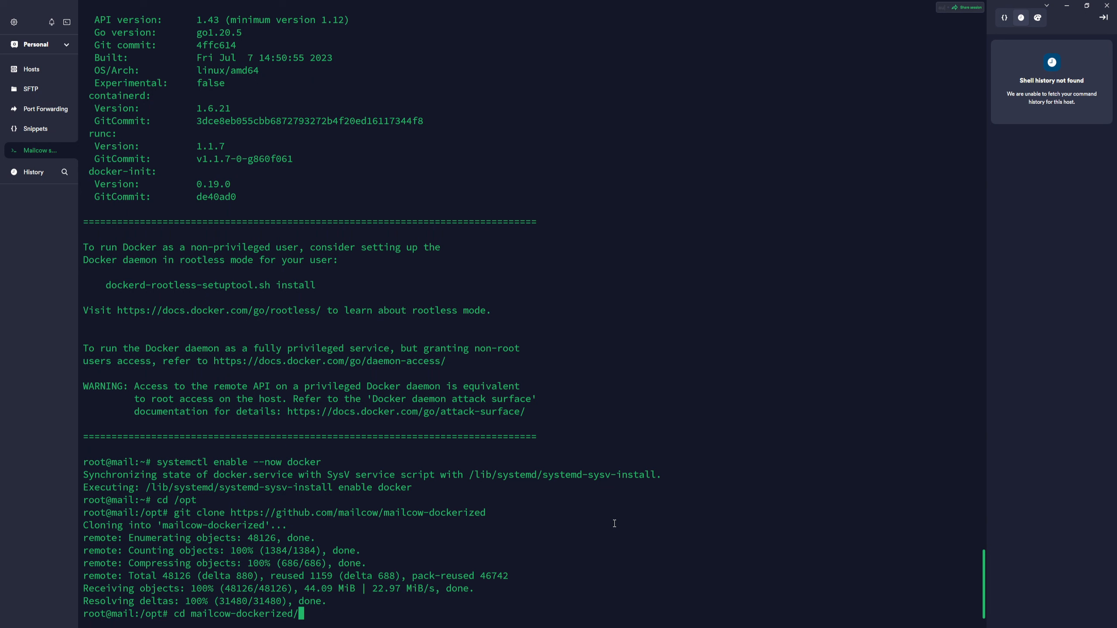
{"action": "key", "text": "Return"}
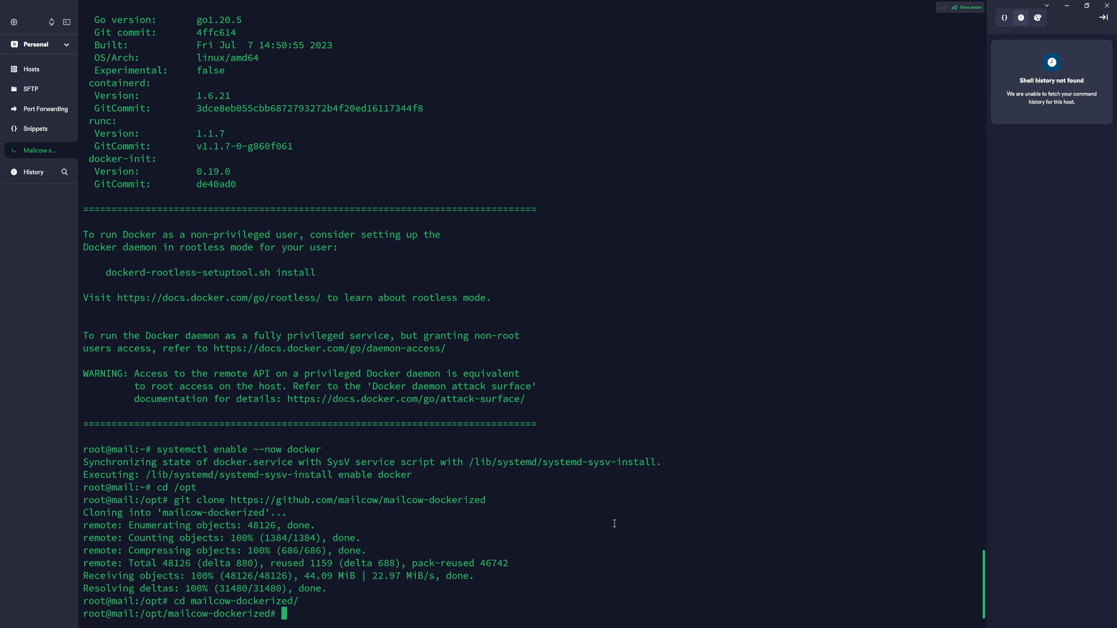
{"action": "type", "text": "nano ma"}
{"action": "key", "text": "BackSpace"}
{"action": "key", "text": "BackSpace"}
{"action": "key", "text": "BackSpace"}
{"action": "key", "text": "BackSpace"}
{"action": "key", "text": "BackSpace"}
{"action": "key", "text": "BackSpace"}
{"action": "key", "text": "BackSpace"}
{"action": "type", "text": "ls"}
{"action": "key", "text": "Return"}
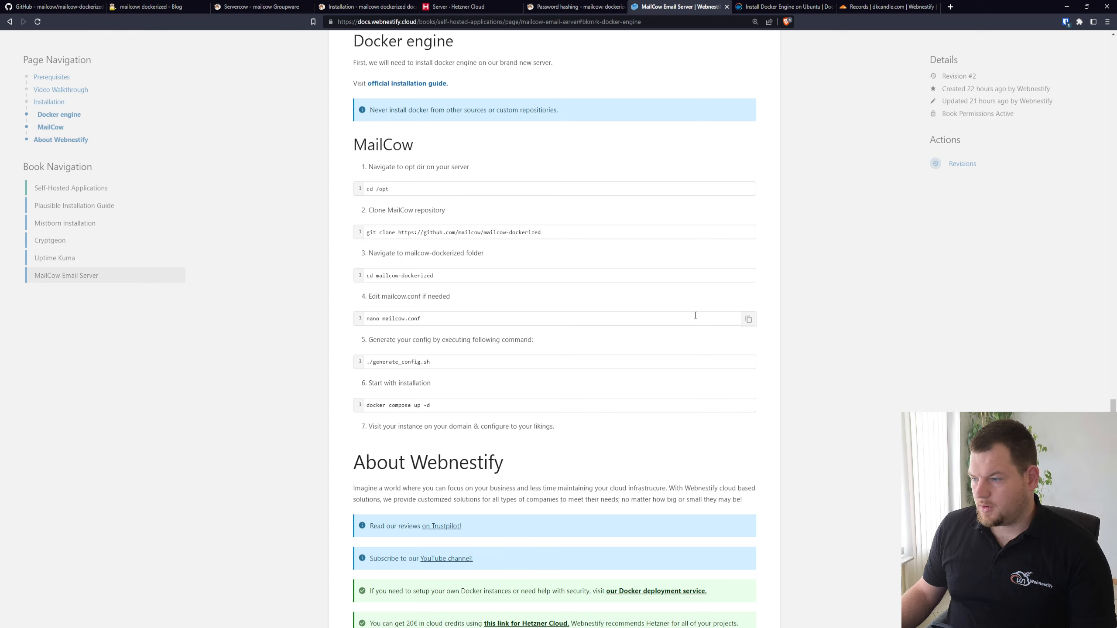
Try to open mailcow.conf in nano using the guide's command, and leave the editor without saving
{"action": "left_click", "coordinate": [750, 323]}
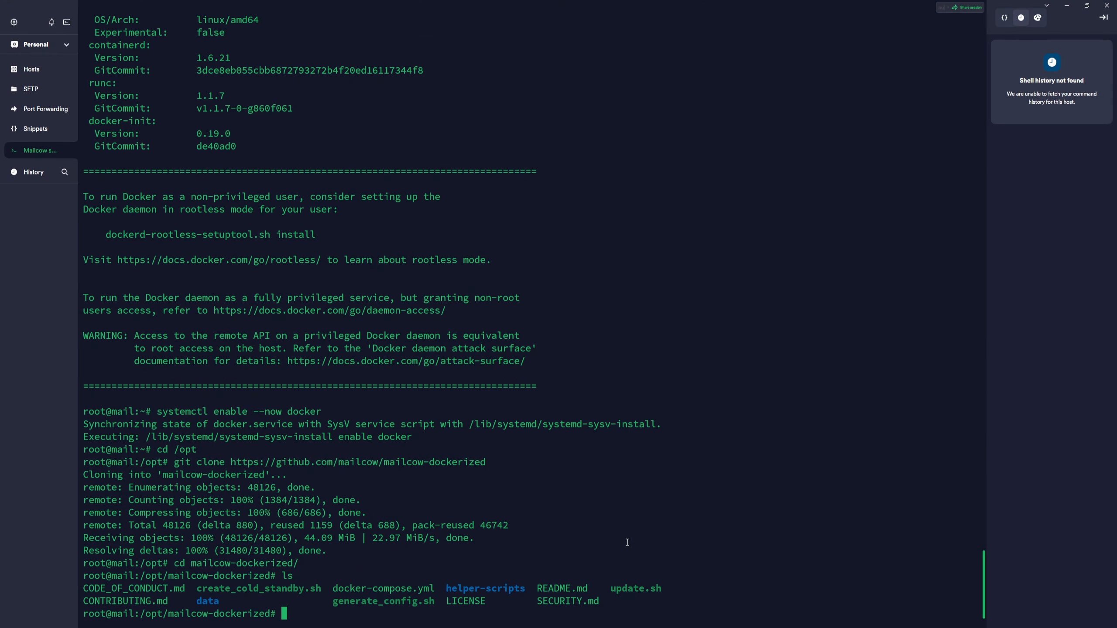
{"action": "type", "text": "nano nano mailcow.conf"}
{"action": "key", "text": "Return"}
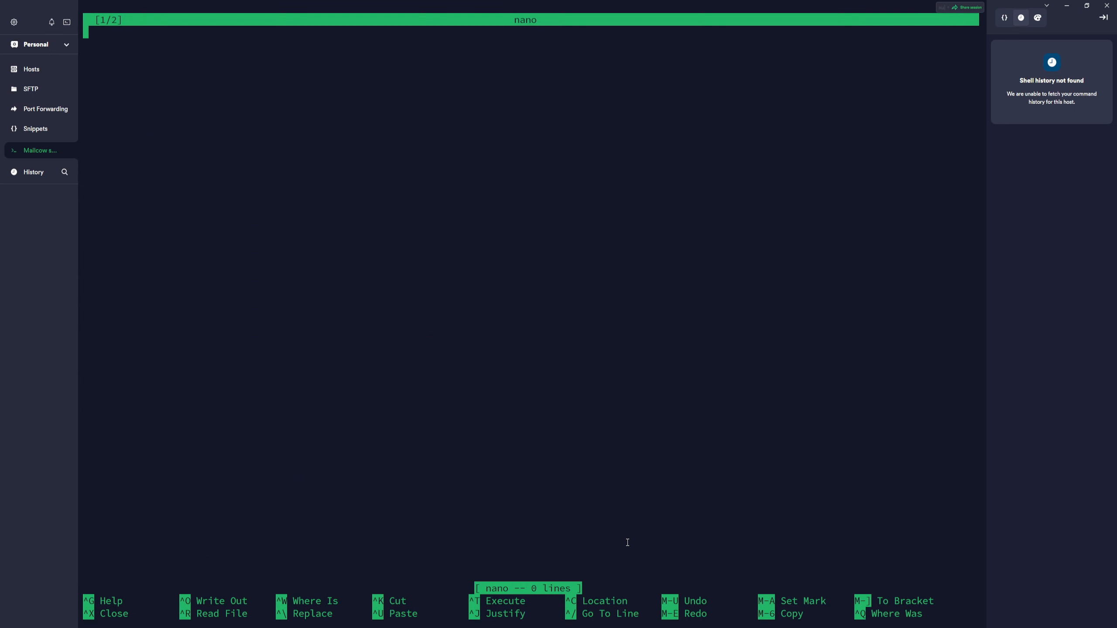
{"action": "key", "text": "ctrl+x"}
{"action": "key", "text": "ctrl+x"}
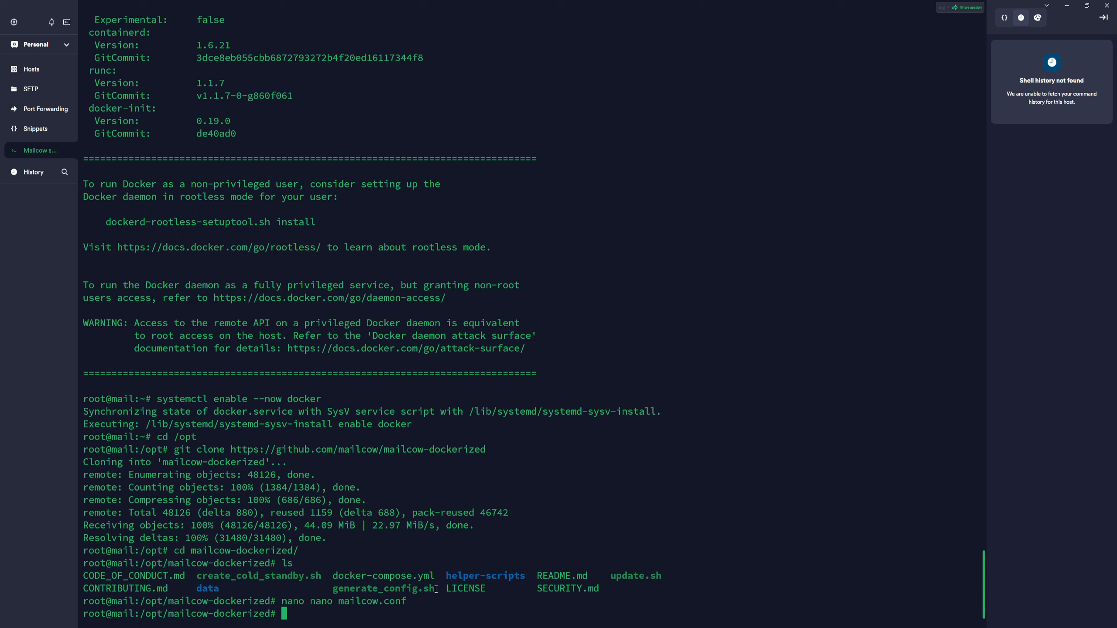
Try to generate the mailcow configuration by running sh generate_config.sh
{"action": "left_click_drag", "start_coordinate": [436, 588], "coordinate": [331, 590]}
{"action": "left_click", "coordinate": [329, 613]}
{"action": "type", "text": "sh"}
{"action": "key", "text": "ctrl+v"}
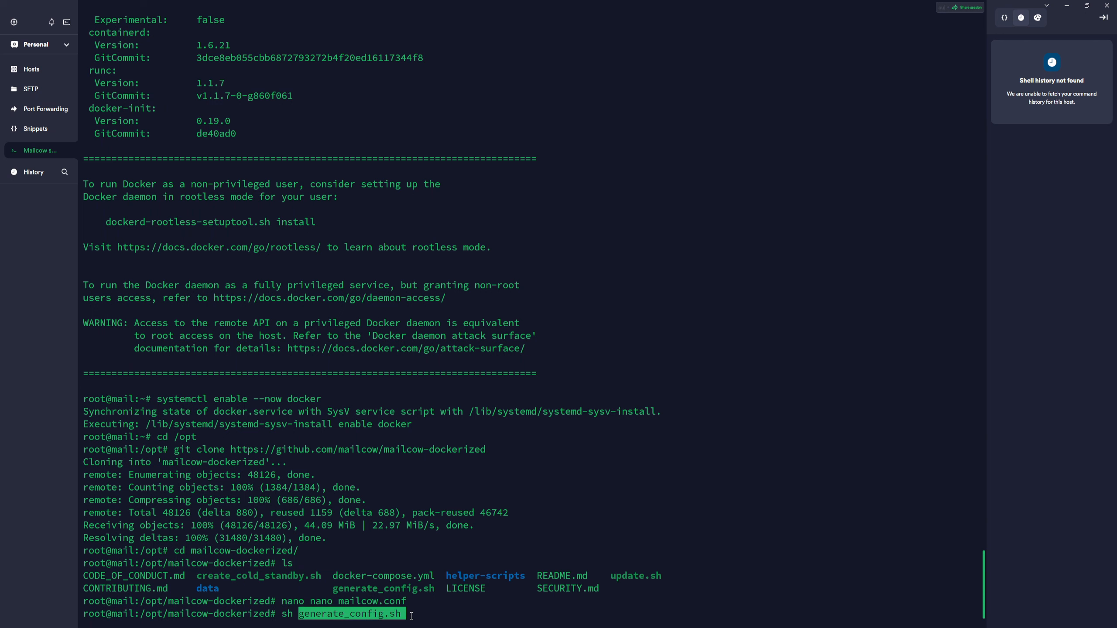
{"action": "key", "text": "Return"}
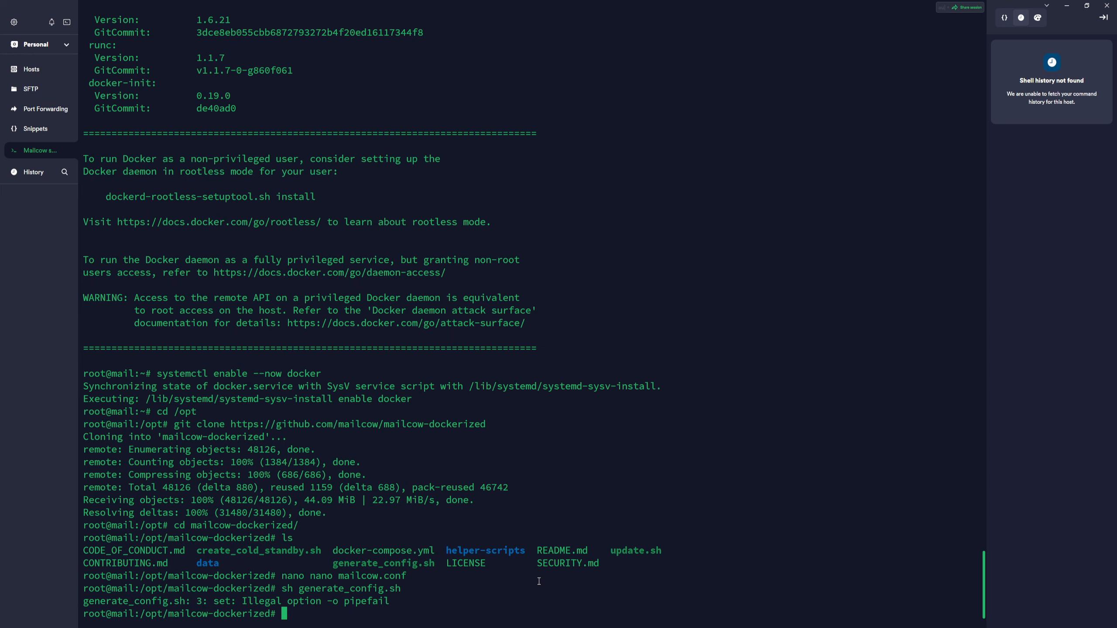
Copy the ./generate_config.sh command from the Webnestify guide and run it in the Termius session to start generating the mailcow configuration
{"action": "left_click", "coordinate": [539, 620]}
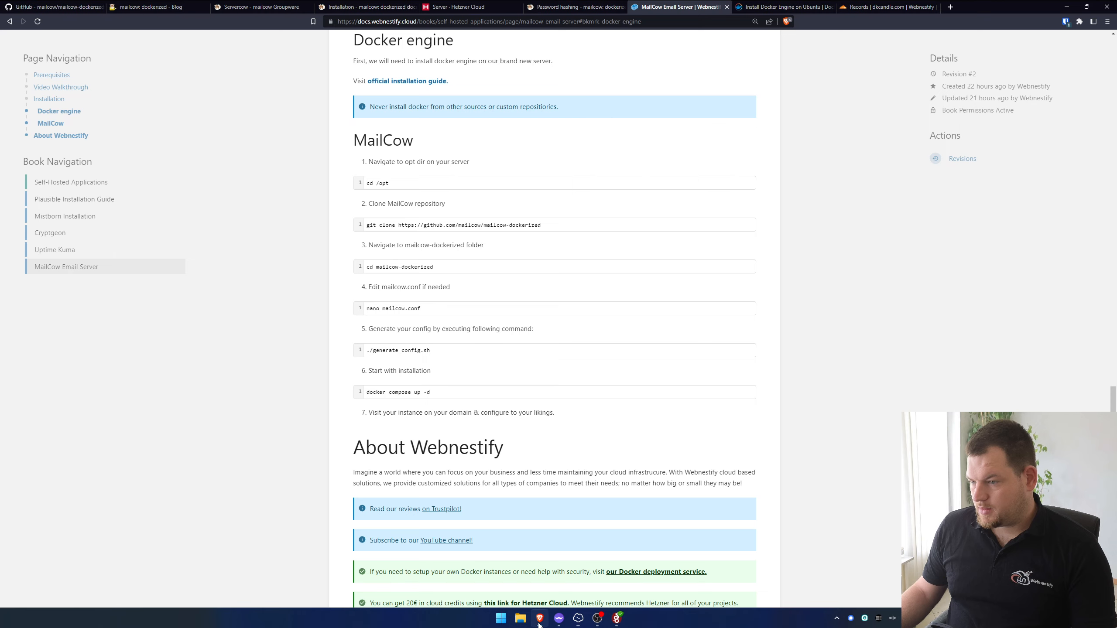
{"action": "mouse_move", "coordinate": [511, 342]}
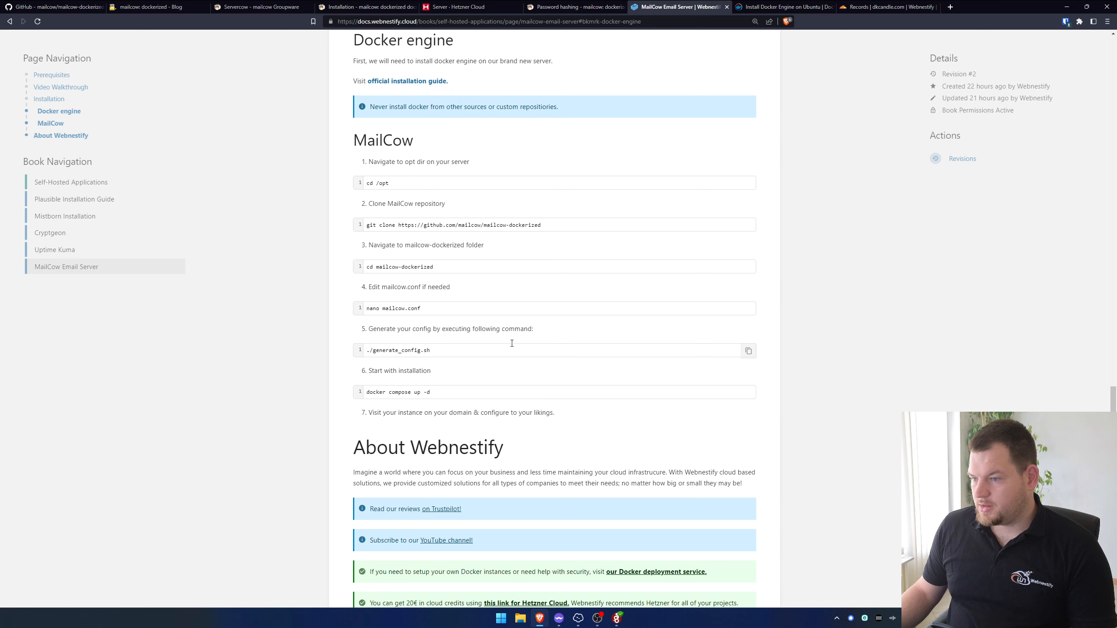
{"action": "left_click", "coordinate": [747, 353]}
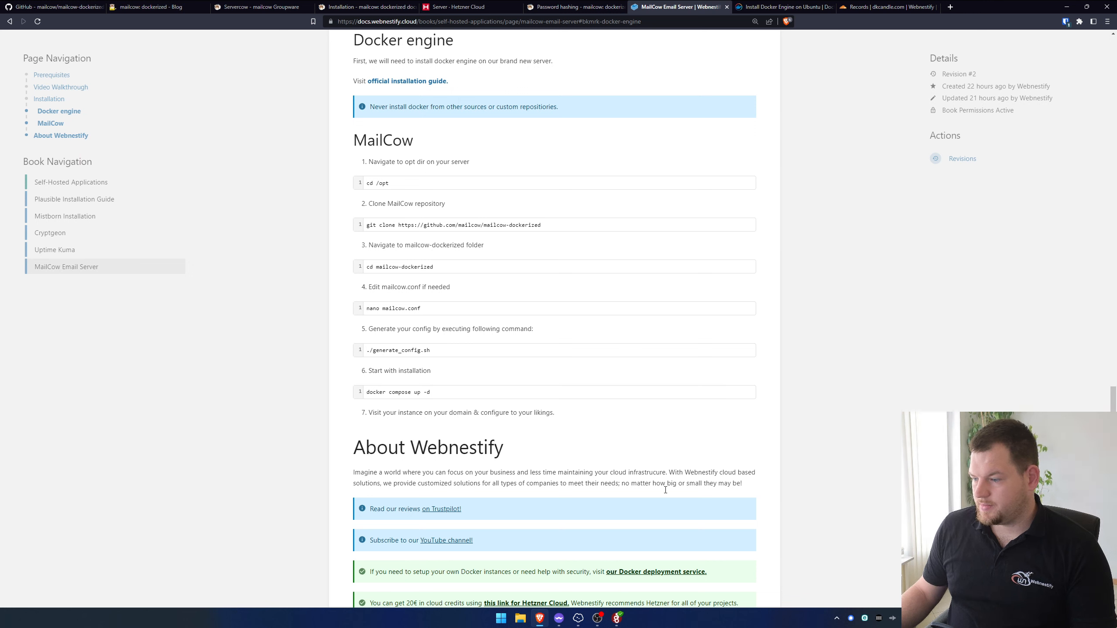
{"action": "left_click", "coordinate": [580, 623]}
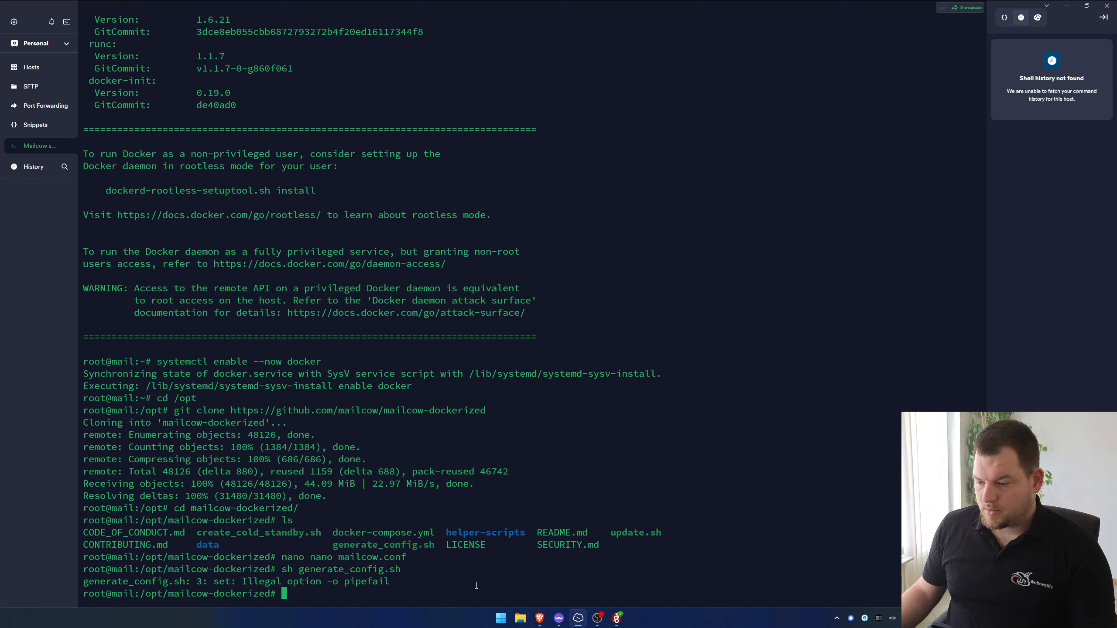
{"action": "key", "text": "ctrl+v"}
{"action": "key", "text": "Return"}
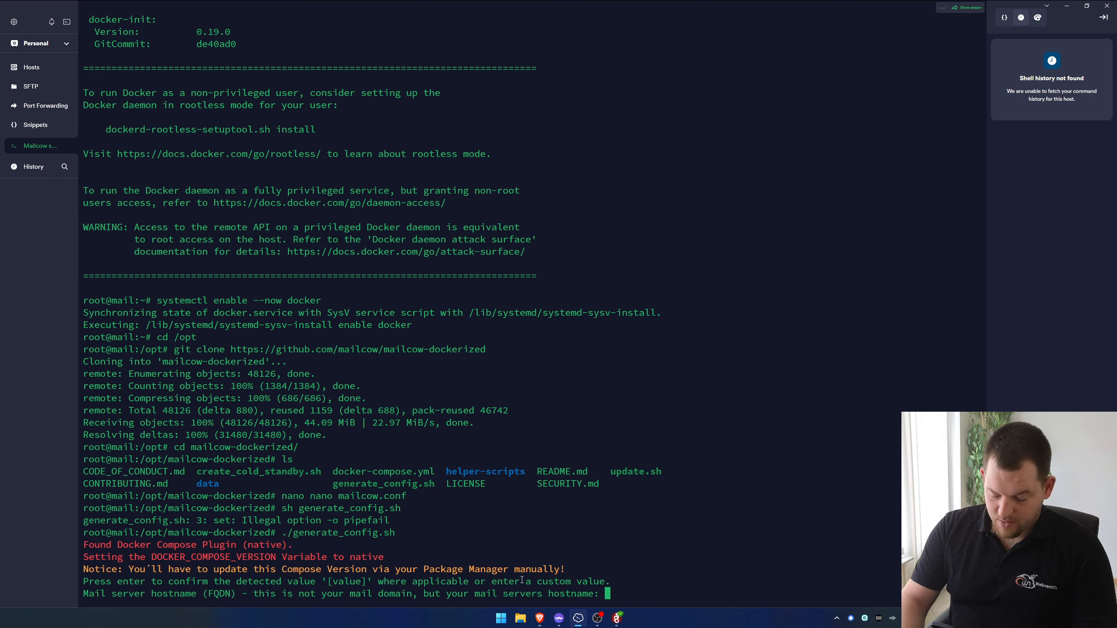
Enter mail.dkcandle.com as the mail server hostname for the mailcow configuration
{"action": "type", "text": "mail."}
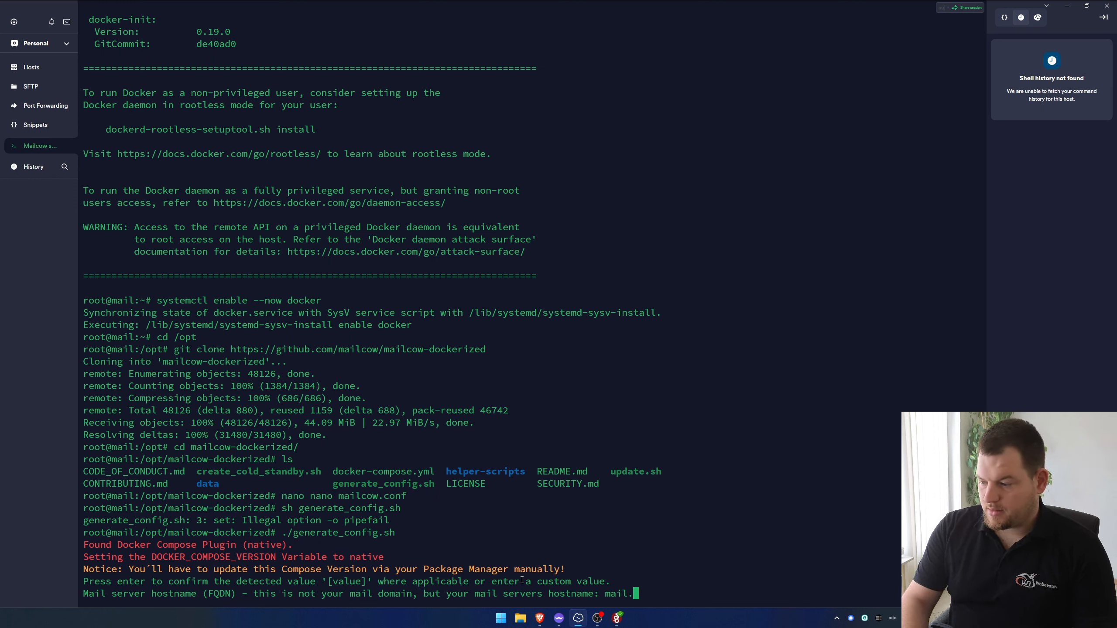
{"action": "type", "text": "dkcandle.co,m"}
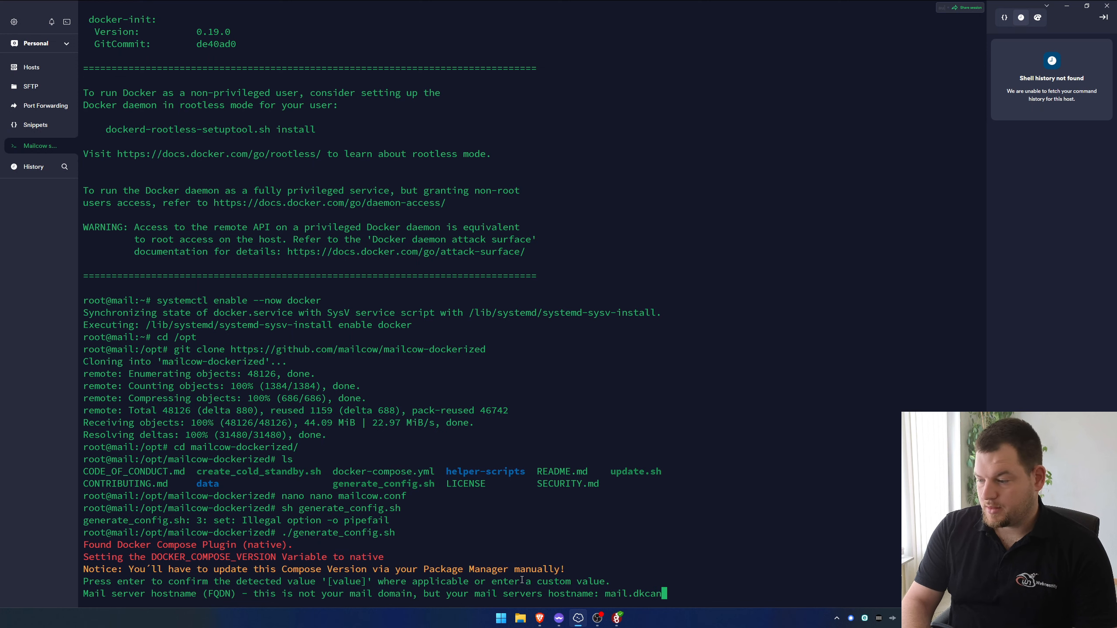
{"action": "key", "text": "BackSpace"}
{"action": "key", "text": "BackSpace"}
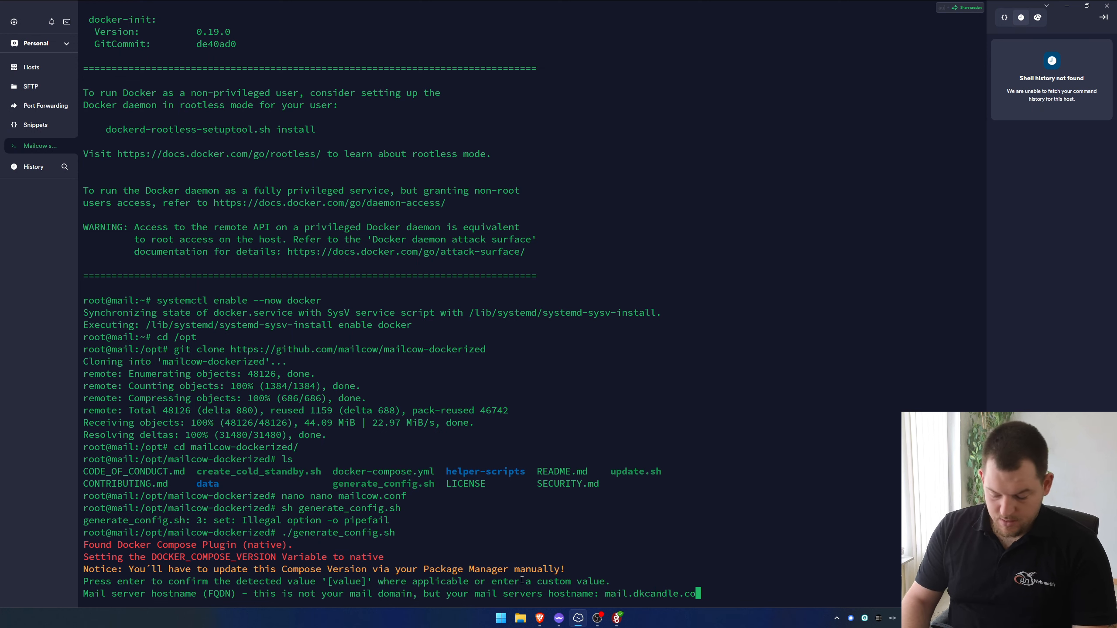
{"action": "type", "text": "m"}
{"action": "key", "text": "Return"}
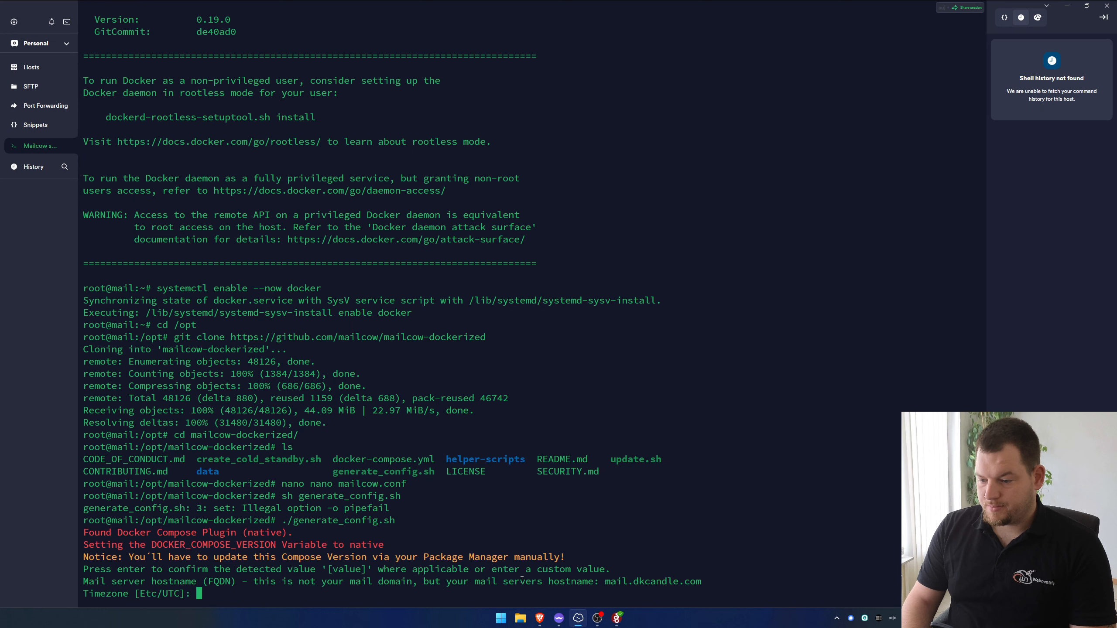
Set the mailcow timezone to Europe/Berlin and choose the stable master branch, option 1
{"action": "type", "text": "Eu"}
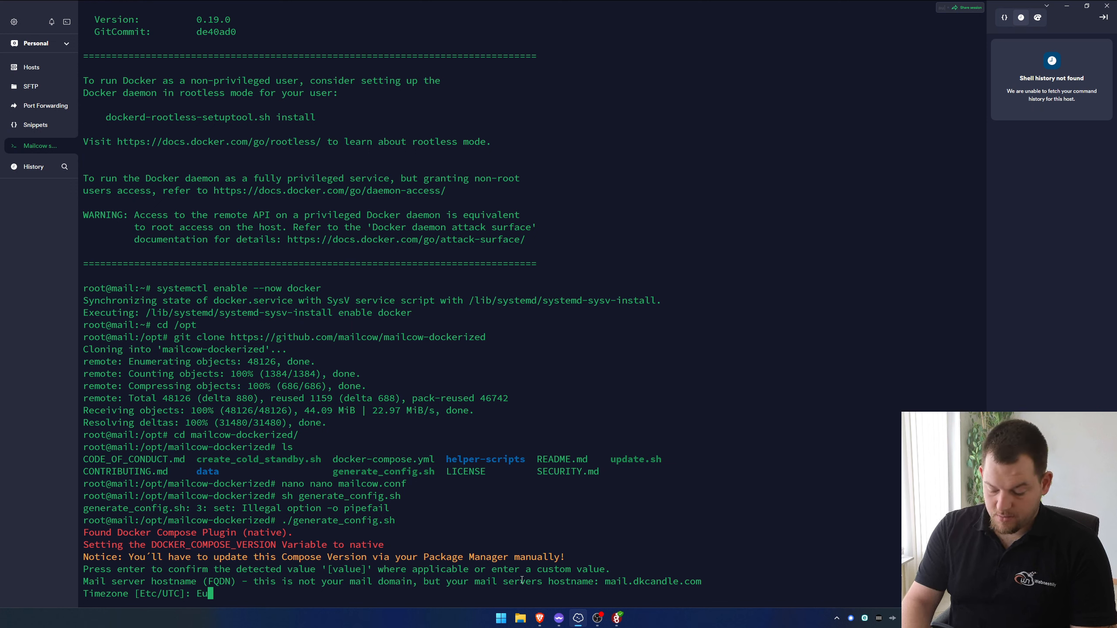
{"action": "type", "text": "rope/B"}
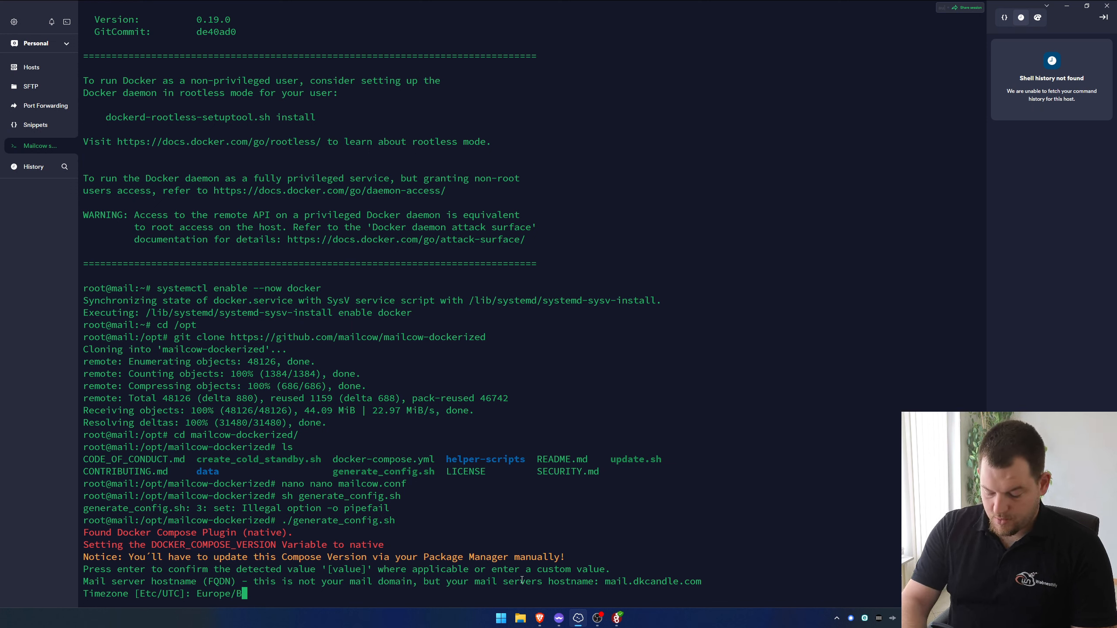
{"action": "type", "text": "erlin"}
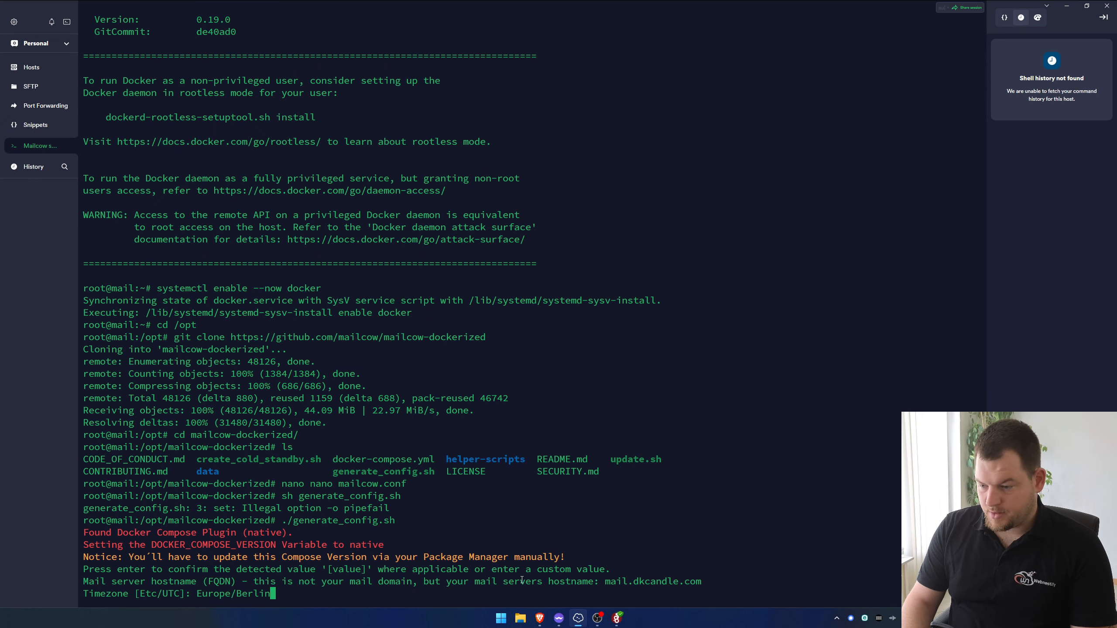
{"action": "key", "text": "Return"}
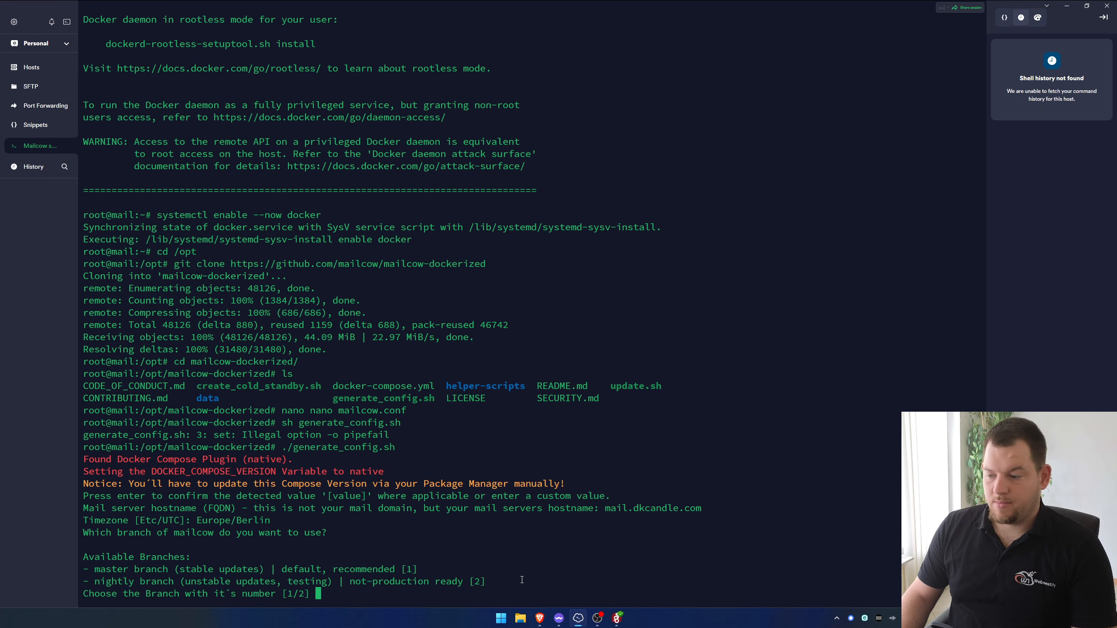
{"action": "type", "text": "1"}
{"action": "key", "text": "Return"}
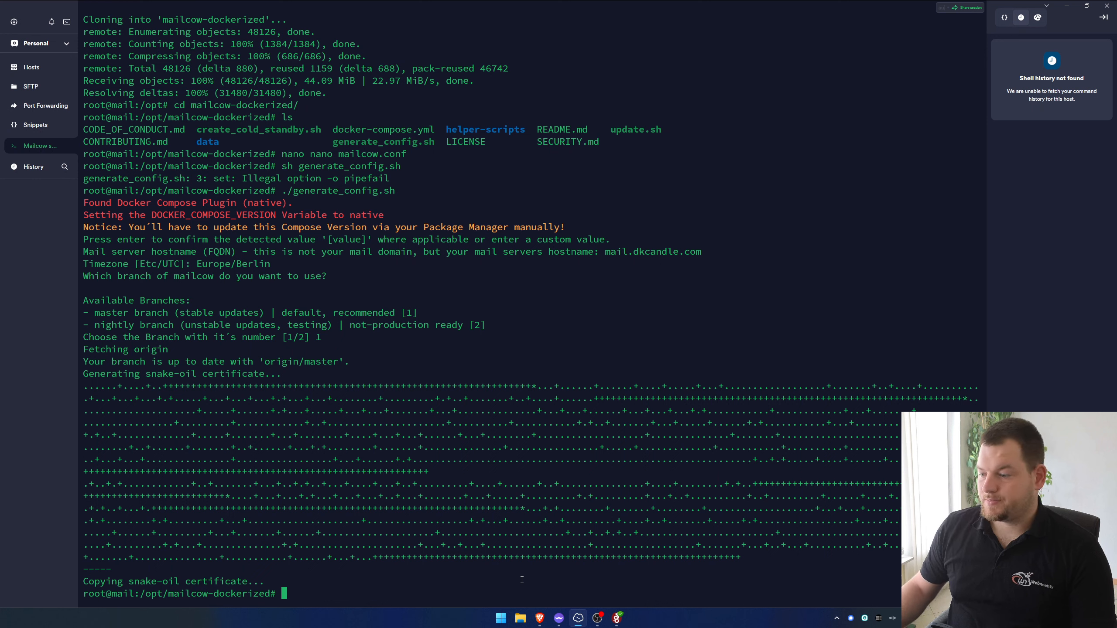
Switch to the browser and copy the public IP of the mail.dkcandle.com server from the Hetzner Cloud Console
{"action": "mouse_move", "coordinate": [543, 623]}
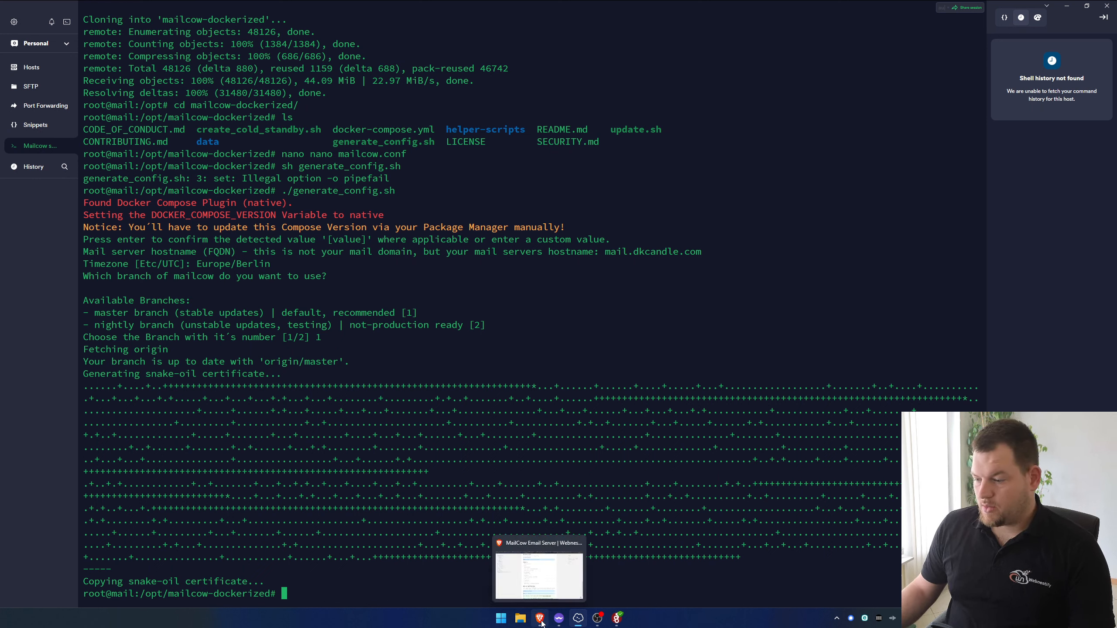
{"action": "left_click", "coordinate": [543, 624]}
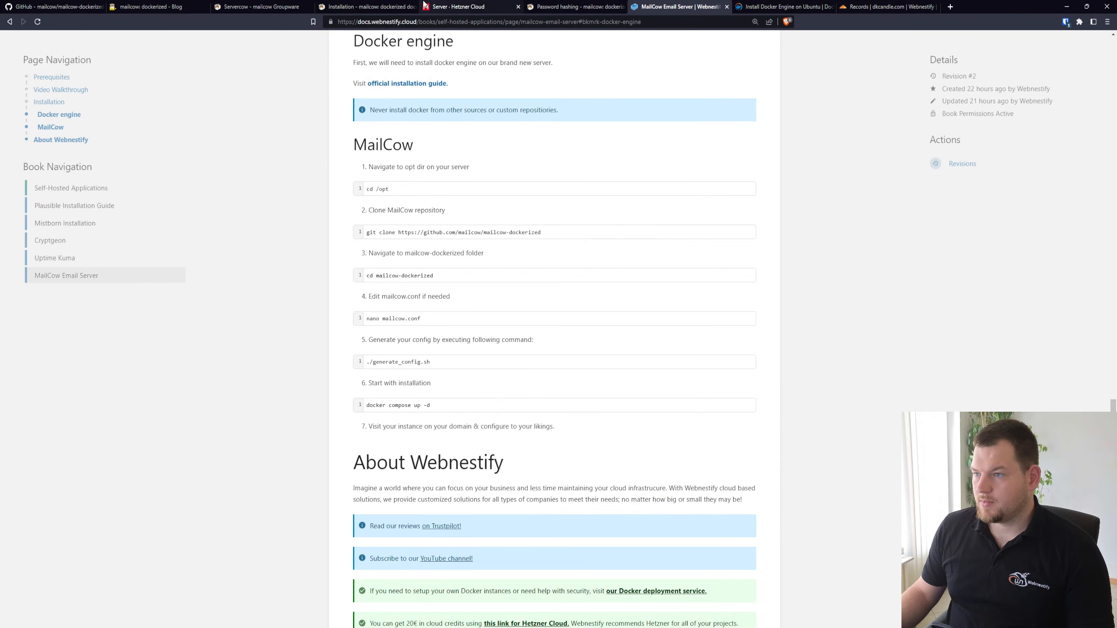
{"action": "left_click", "coordinate": [458, 7]}
{"action": "left_click", "coordinate": [466, 153]}
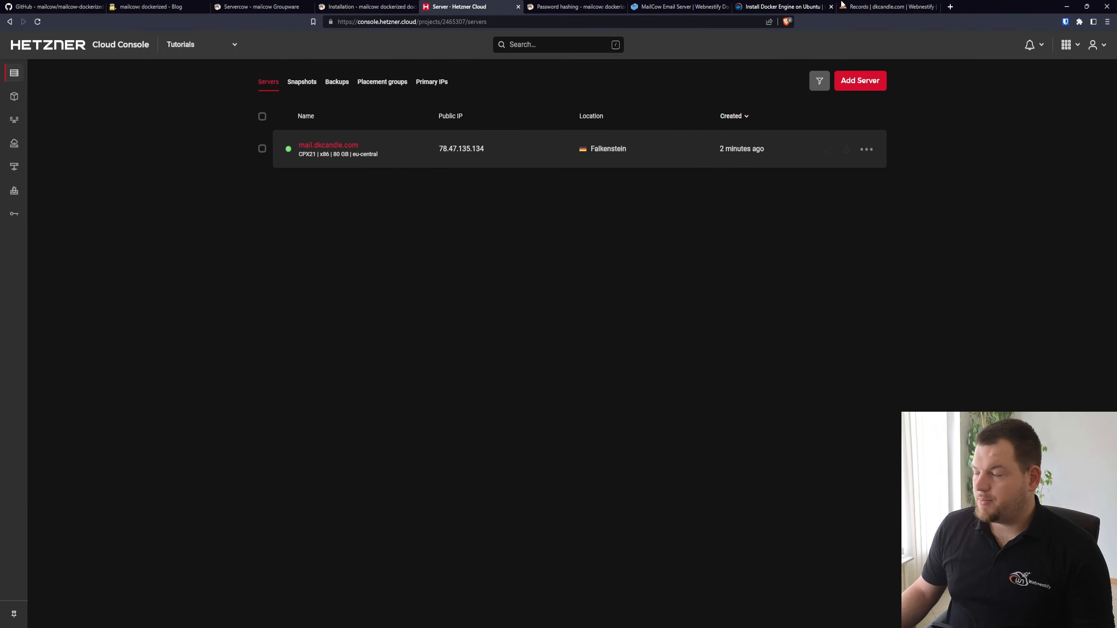
In Cloudflare, add a DNS-only A record for dkcandle.com named mail that points to 78.47.135.134, and save it
{"action": "left_click", "coordinate": [884, 6]}
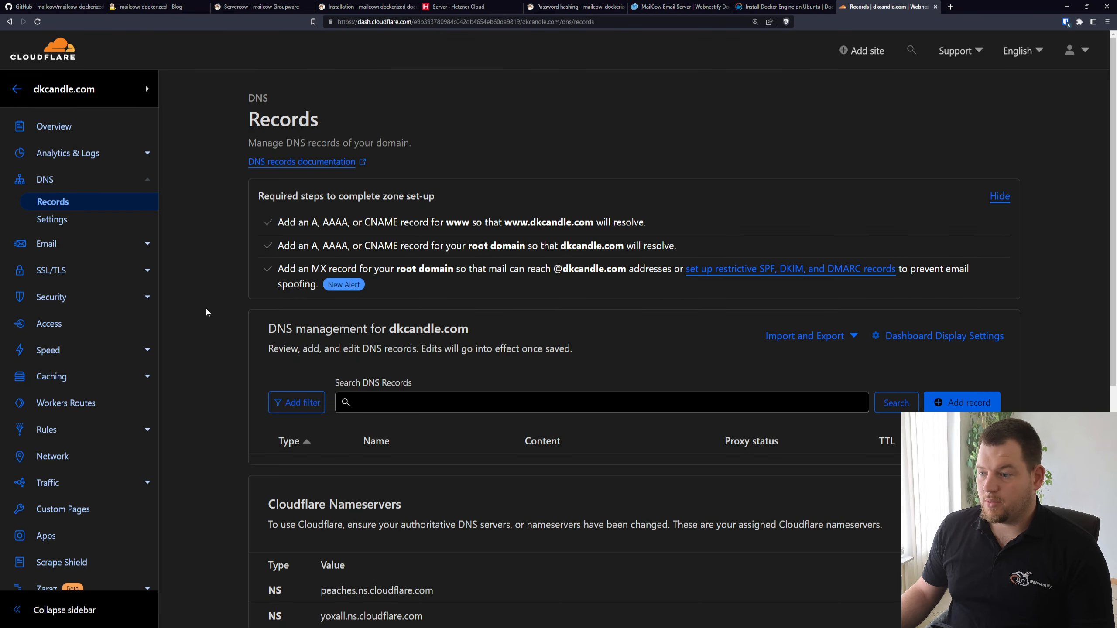
{"action": "left_click", "coordinate": [984, 404]}
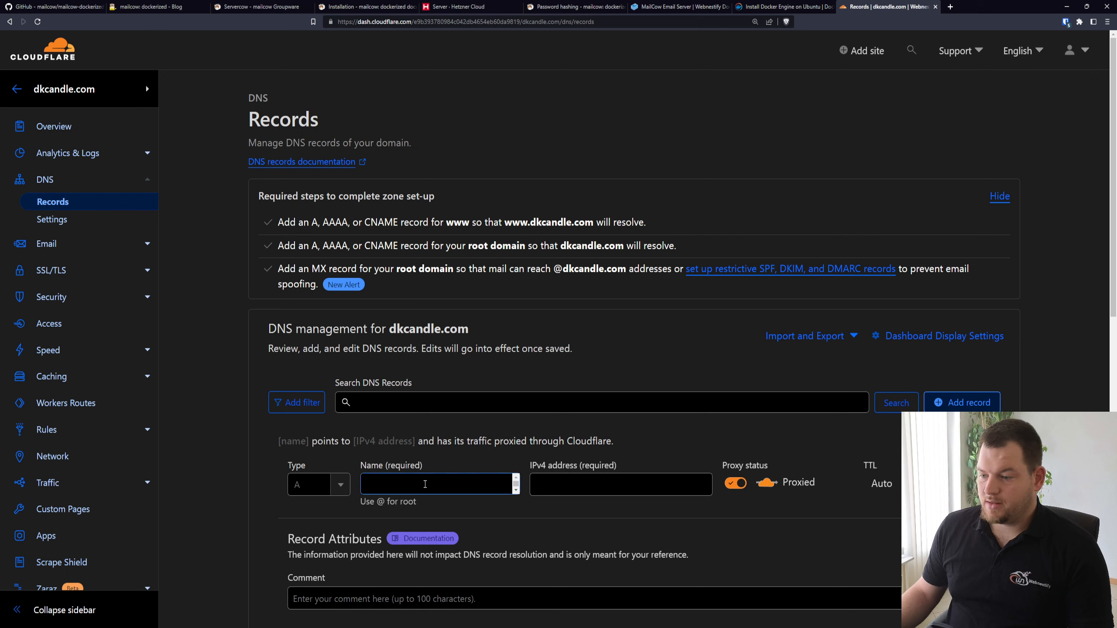
{"action": "left_click", "coordinate": [425, 484]}
{"action": "type", "text": "mail"}
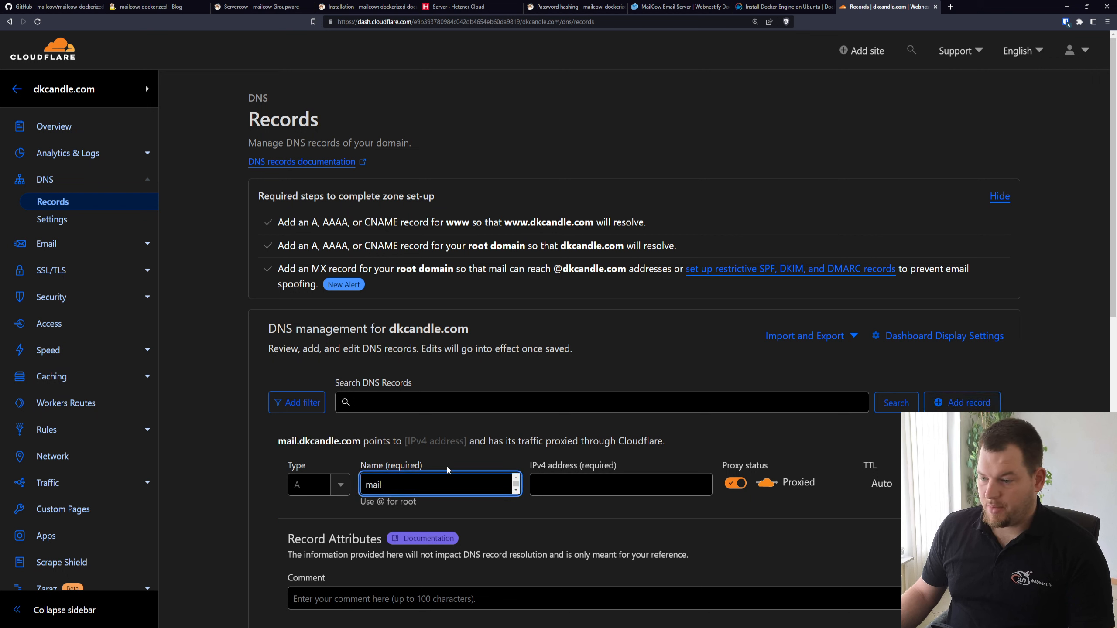
{"action": "left_click", "coordinate": [571, 489]}
{"action": "key", "text": "ctrl+v"}
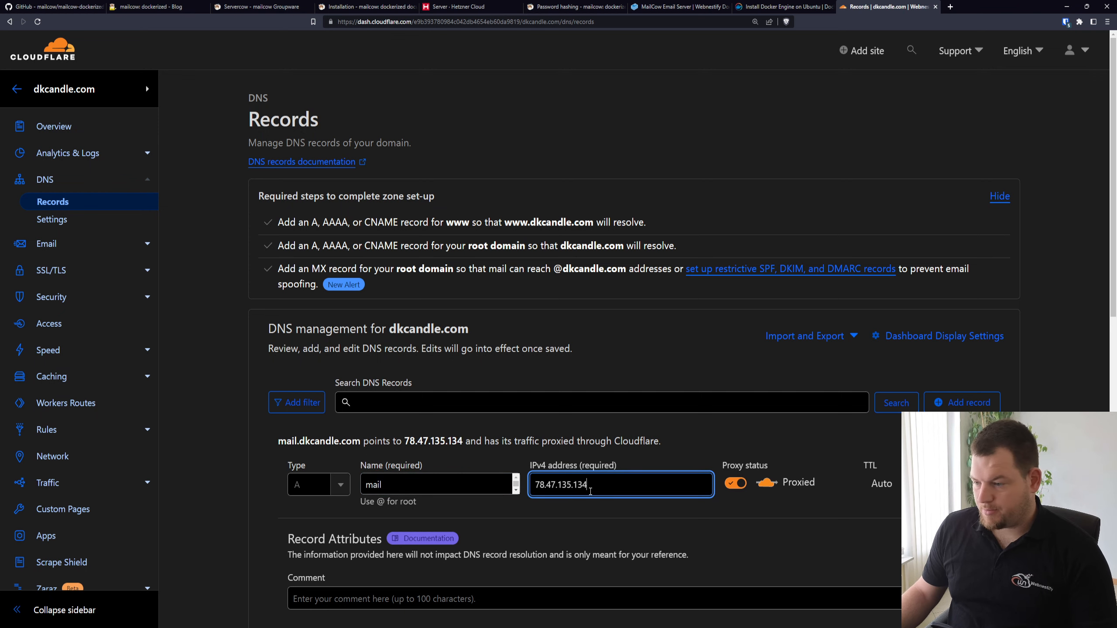
{"action": "left_click", "coordinate": [733, 484]}
{"action": "scroll", "coordinate": [733, 484], "scroll_direction": "down", "scroll_amount": 2}
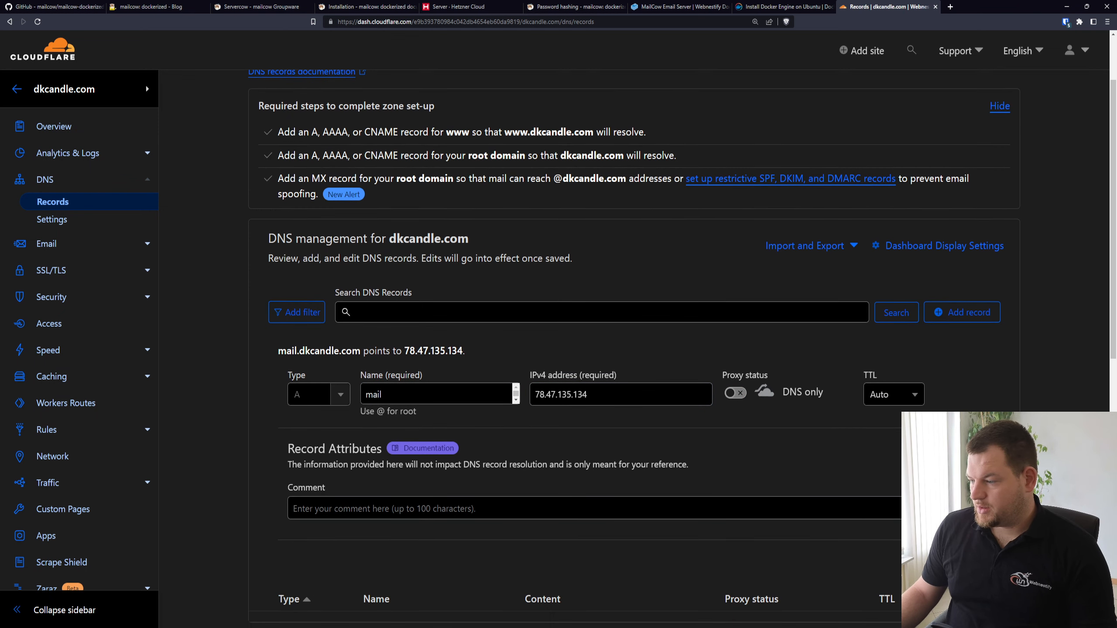
{"action": "key", "text": "Return"}
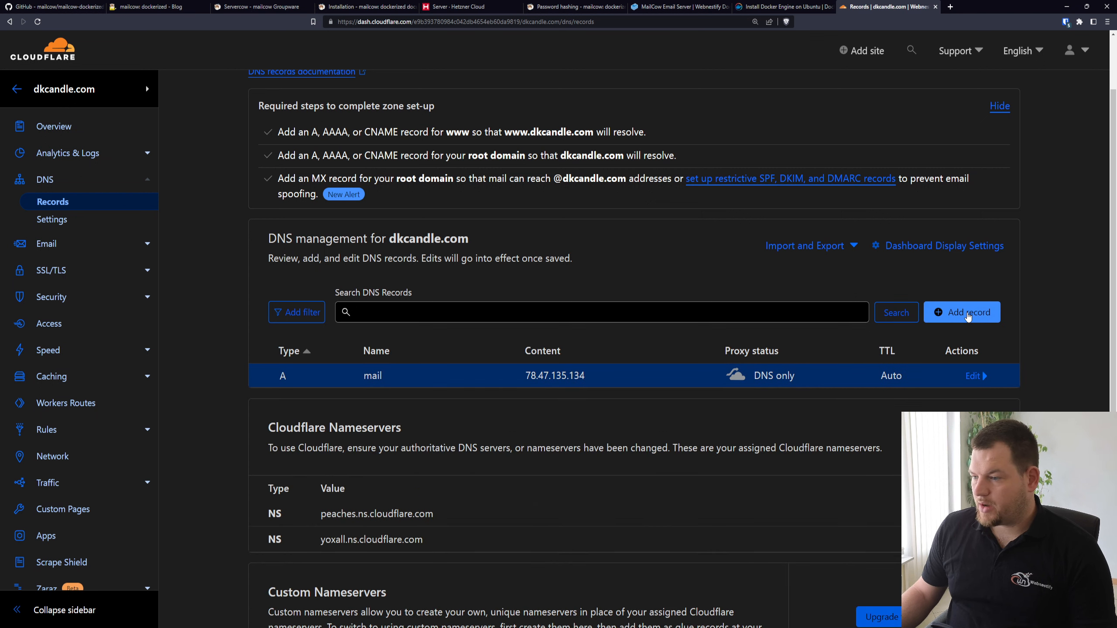
Start a second DNS record of type MX with the root domain @ as its name
{"action": "left_click", "coordinate": [977, 319]}
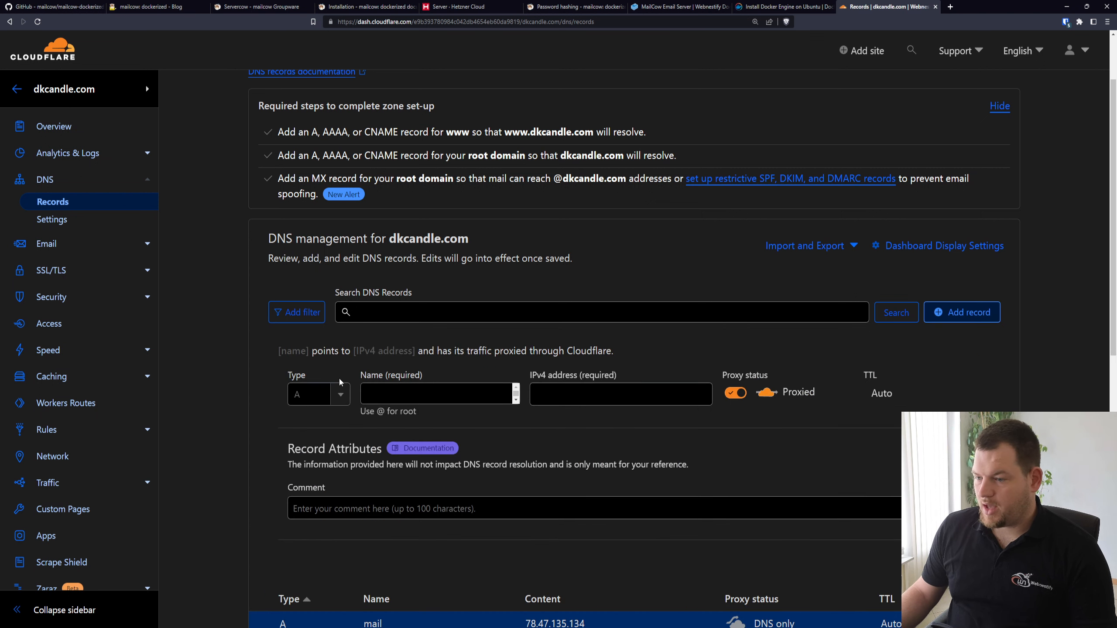
{"action": "left_click", "coordinate": [301, 388]}
{"action": "type", "text": "mx"}
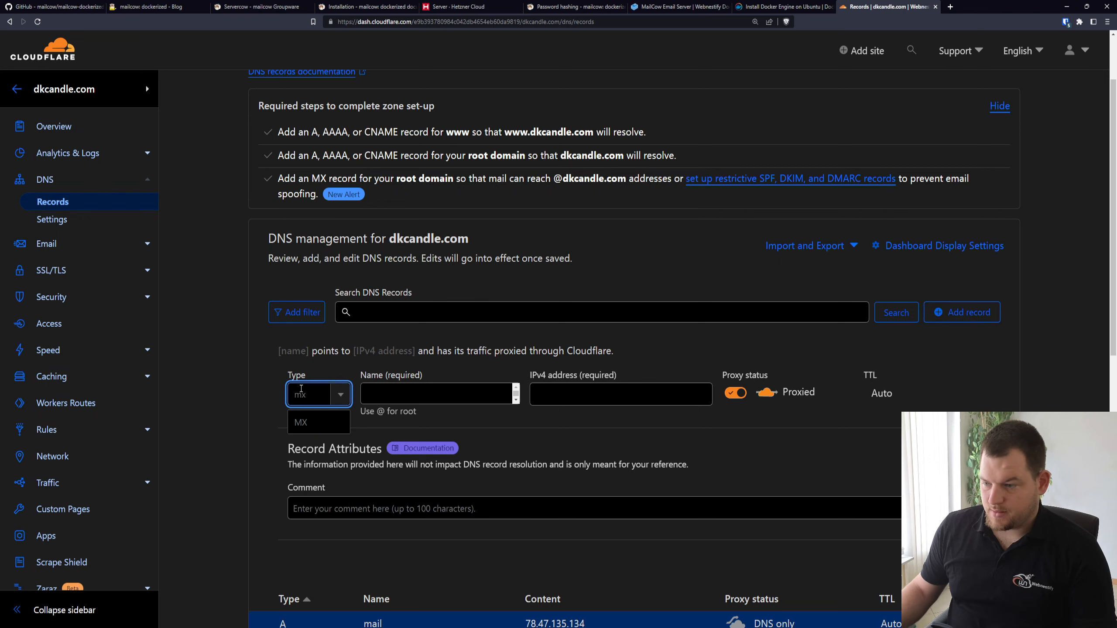
{"action": "left_click", "coordinate": [300, 422]}
{"action": "left_click", "coordinate": [411, 386]}
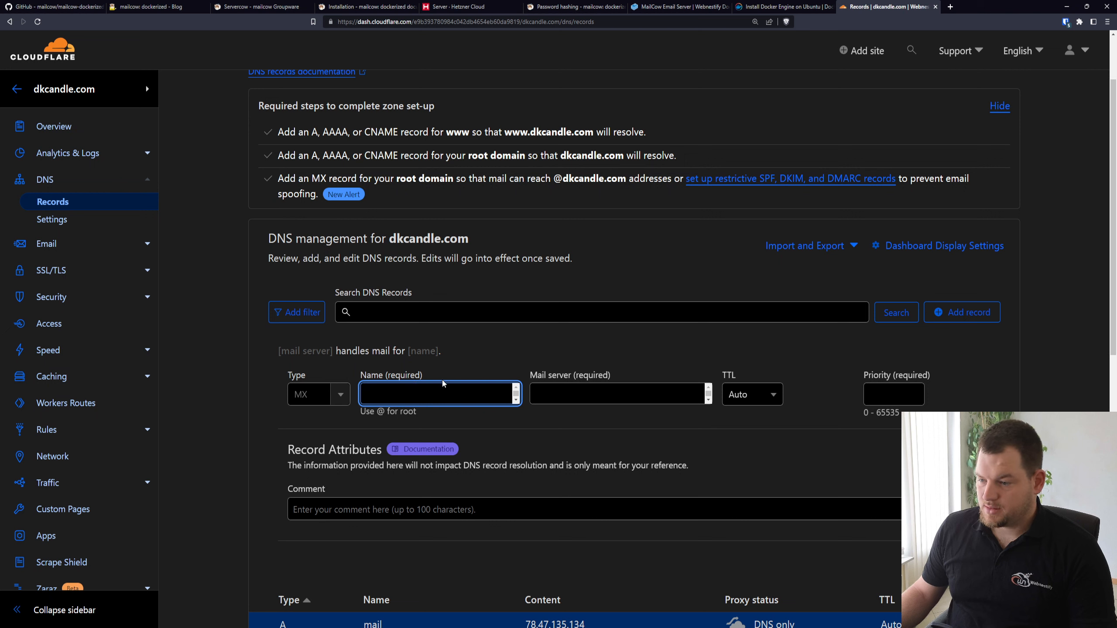
{"action": "type", "text": "@"}
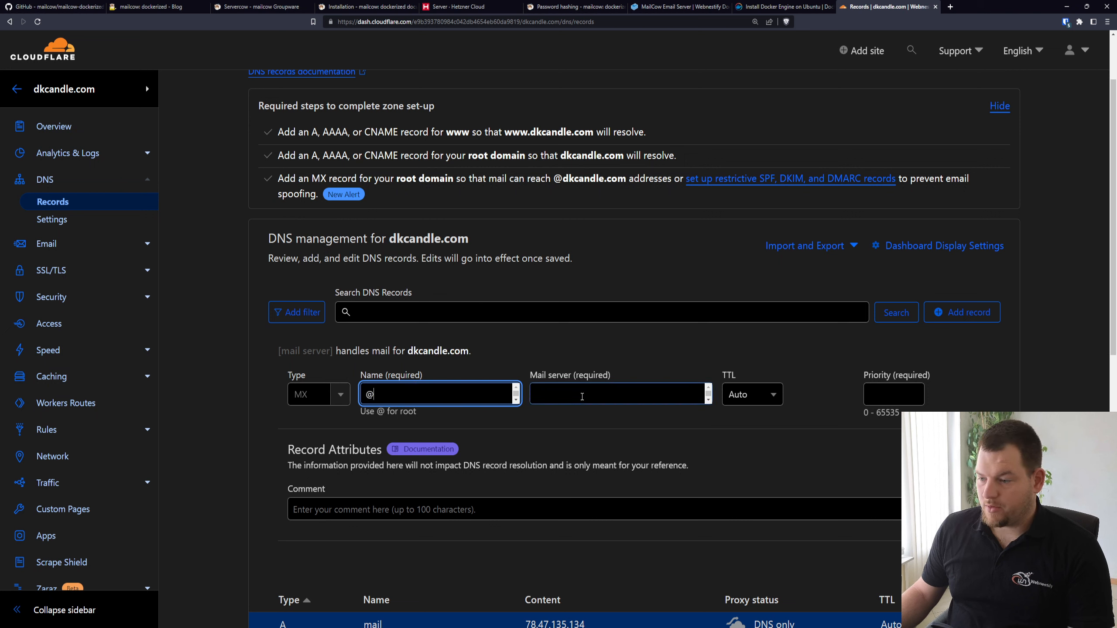
Set the MX record's mail server to mail.dkcandle.com with priority 1 and save the record
{"action": "left_click", "coordinate": [580, 395]}
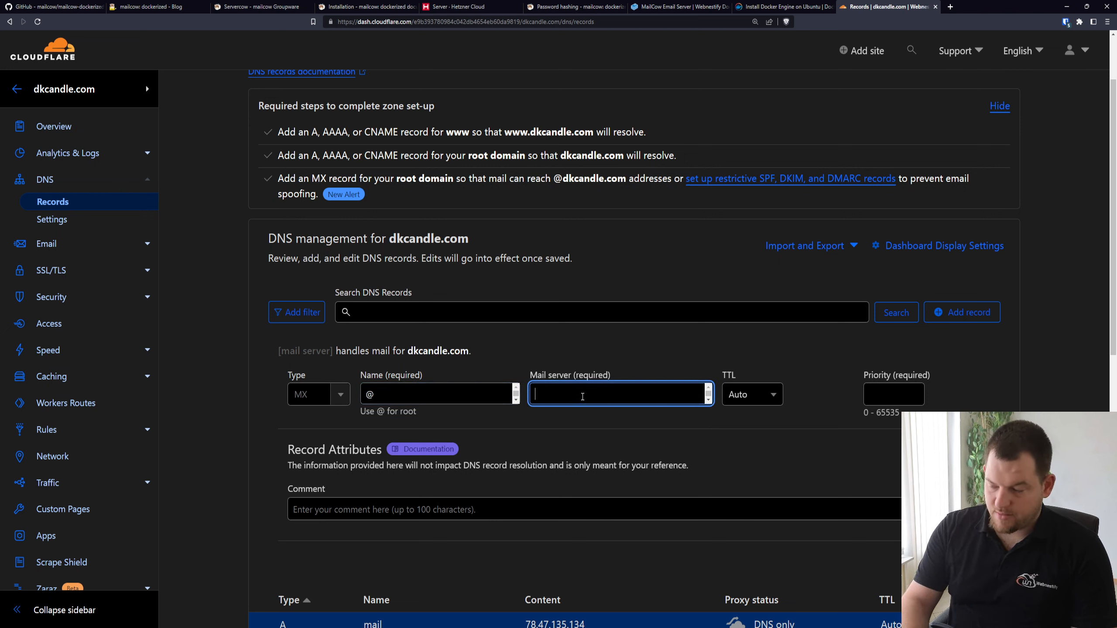
{"action": "type", "text": "mail"}
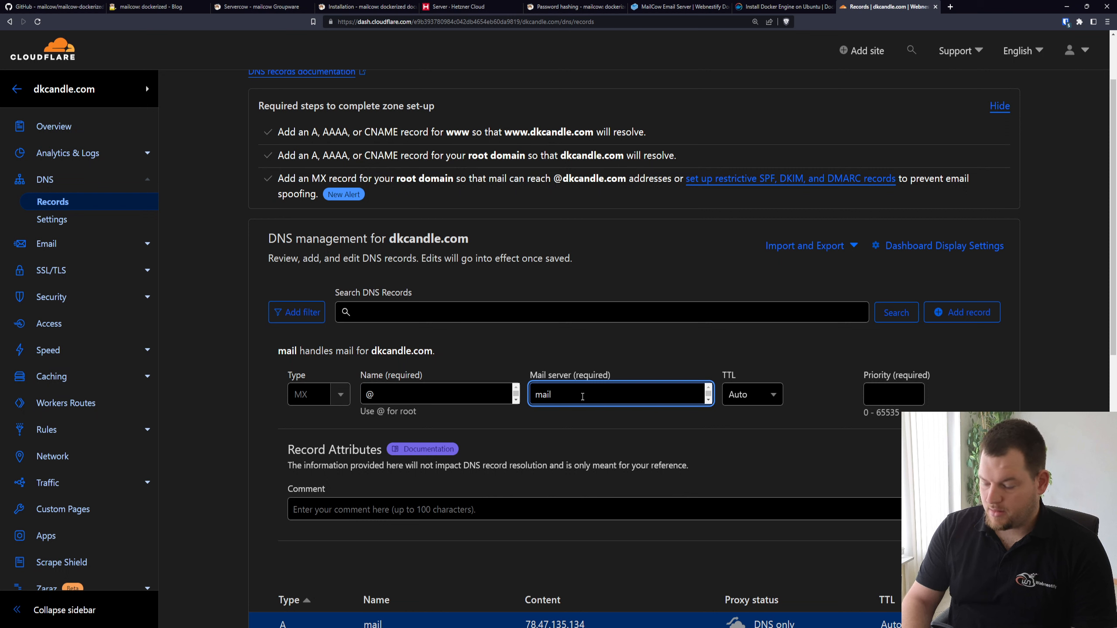
{"action": "type", "text": ".d"}
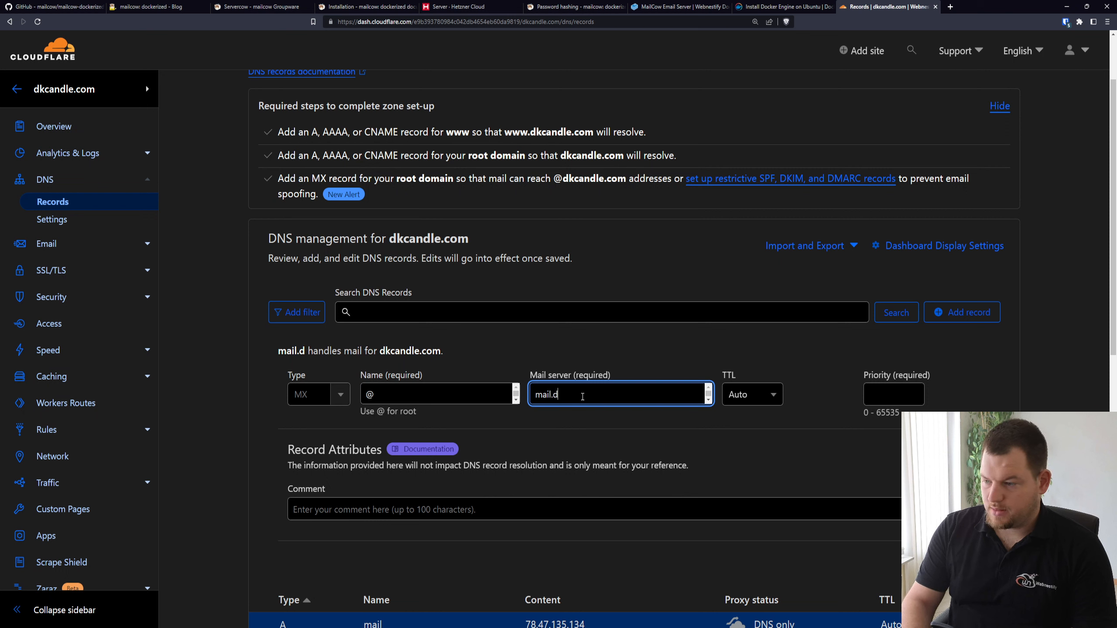
{"action": "type", "text": "kcandle.com"}
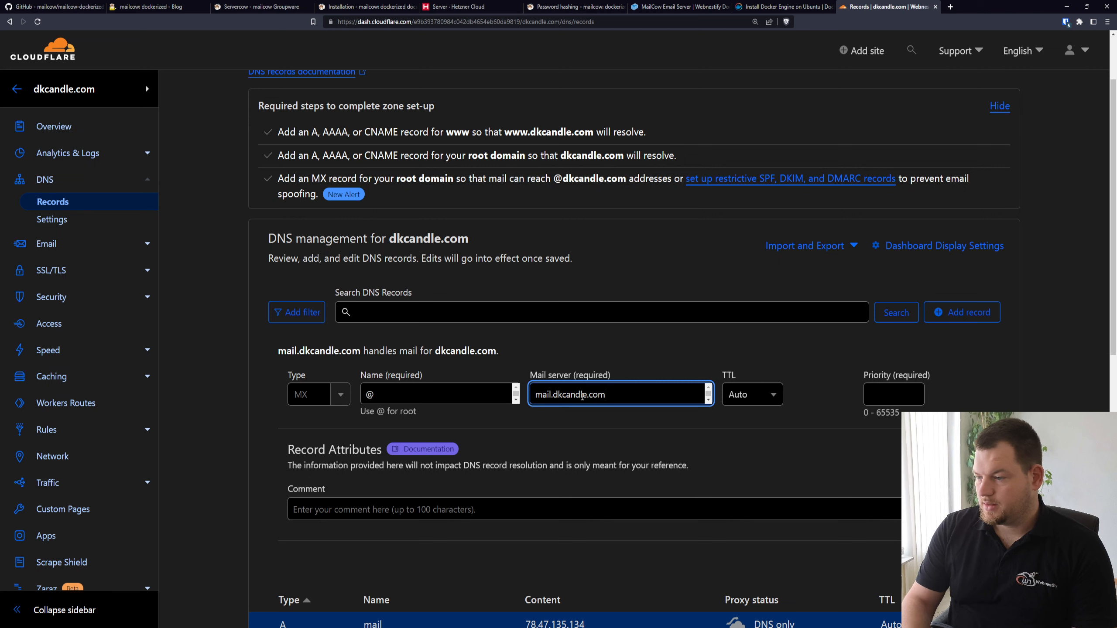
{"action": "left_click", "coordinate": [872, 393]}
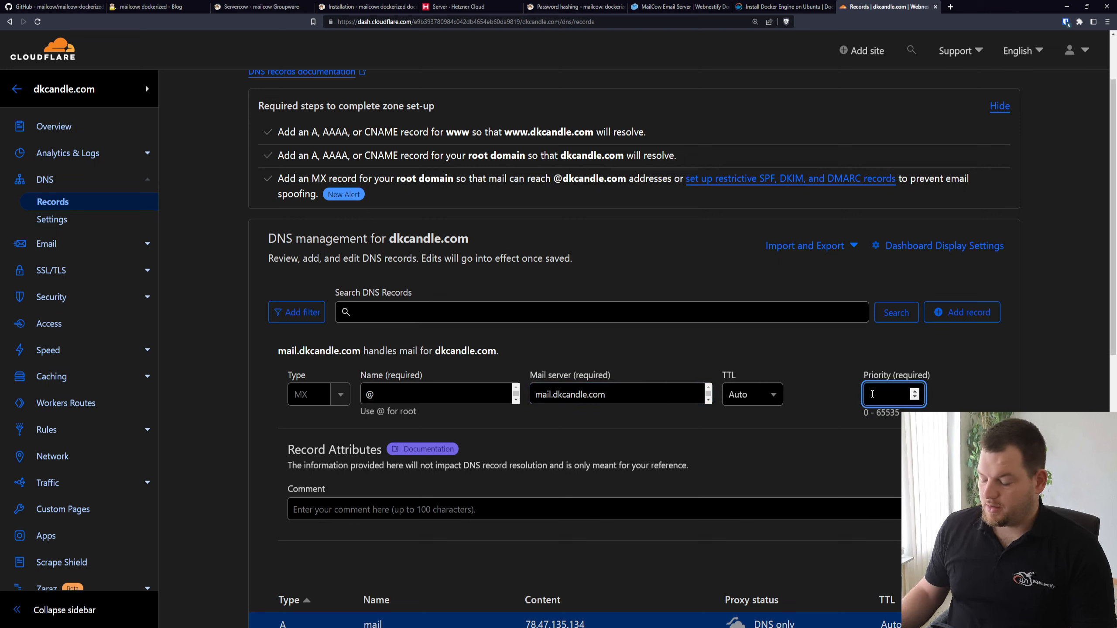
{"action": "type", "text": "1"}
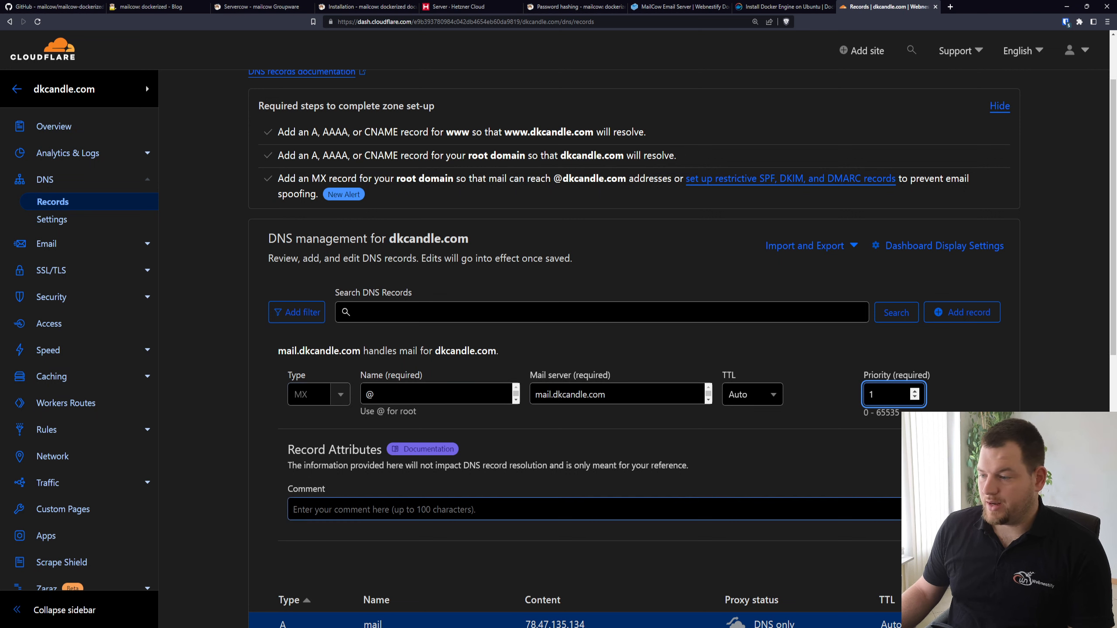
{"action": "left_click", "coordinate": [976, 561]}
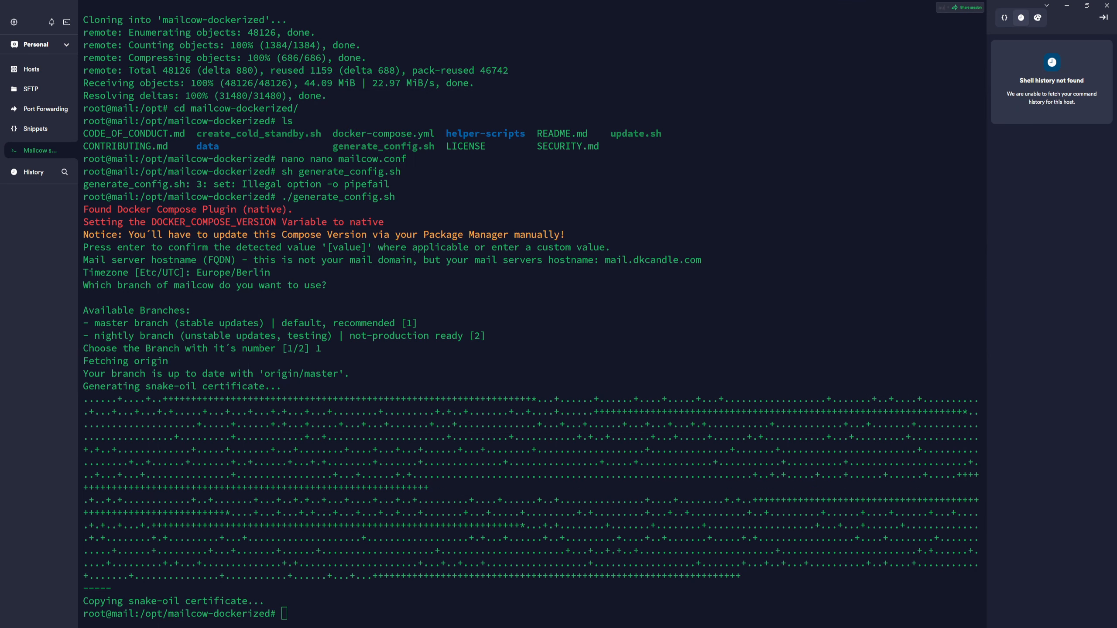
Back in the Termius session, list the mailcow-dockerized files with ls and open mailcow.conf in nano
{"action": "left_click", "coordinate": [581, 592]}
{"action": "type", "text": "ls"}
{"action": "key", "text": "Return"}
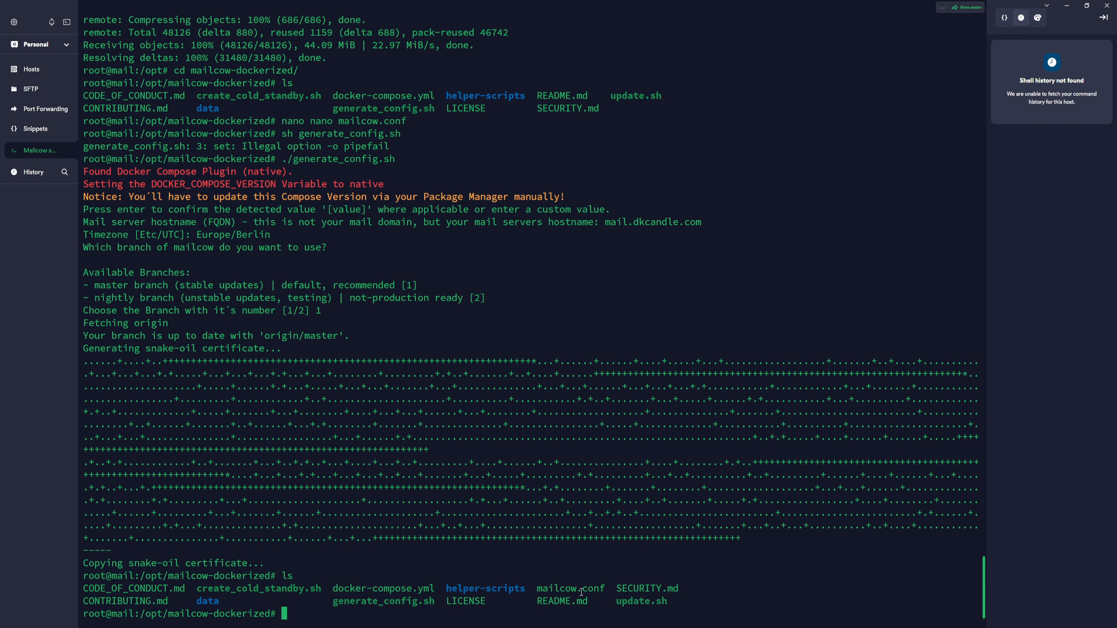
{"action": "type", "text": "nano mailcow.conf"}
{"action": "key", "text": "Return"}
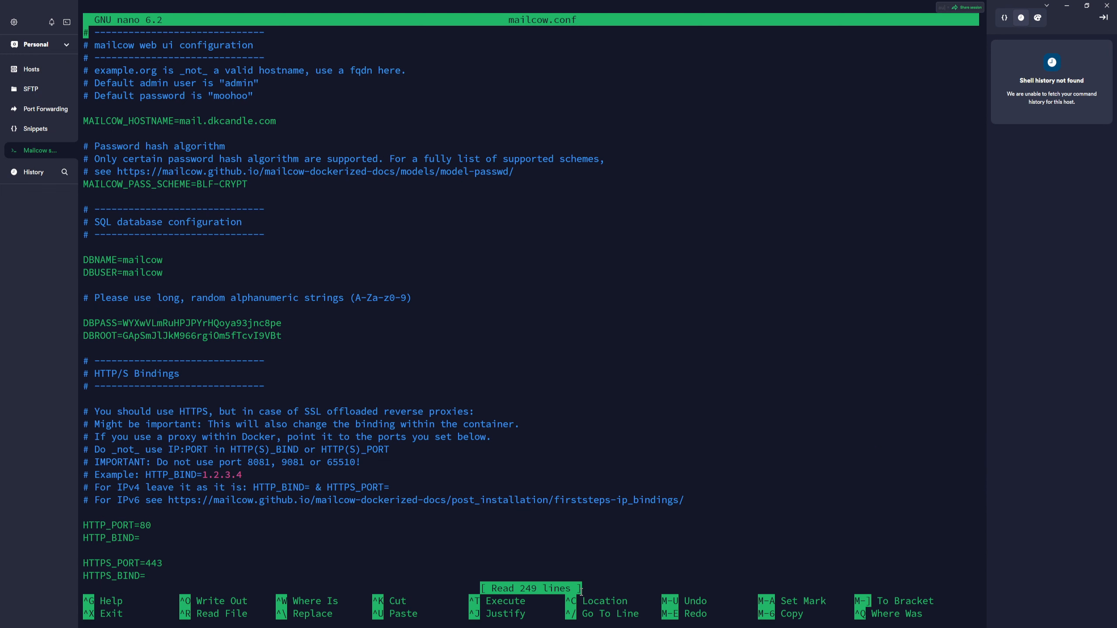
Move the text cursor to the end of the BLF-CRYPT value on the MAILCOW_PASS_SCHEME line
{"action": "key", "text": "Down"}
{"action": "key", "text": "Down"}
{"action": "key", "text": "Down"}
{"action": "key", "text": "Down"}
{"action": "key", "text": "Down"}
{"action": "key", "text": "Down"}
{"action": "key", "text": "Down"}
{"action": "key", "text": "Down"}
{"action": "key", "text": "Down"}
{"action": "key", "text": "Down"}
{"action": "key", "text": "Down"}
{"action": "key", "text": "Down"}
{"action": "key", "text": "Right"}
{"action": "key", "text": "Right"}
{"action": "key", "text": "Right"}
{"action": "key", "text": "Right"}
{"action": "key", "text": "Right"}
{"action": "key", "text": "Right"}
{"action": "key", "text": "Right"}
{"action": "key", "text": "Right"}
{"action": "key", "text": "Right"}
{"action": "key", "text": "Right"}
{"action": "key", "text": "Right"}
{"action": "key", "text": "Right"}
{"action": "key", "text": "Right"}
{"action": "key", "text": "Right"}
{"action": "key", "text": "Right"}
{"action": "key", "text": "Right"}
{"action": "key", "text": "Right"}
{"action": "key", "text": "Right"}
{"action": "key", "text": "Right"}
{"action": "key", "text": "Right"}
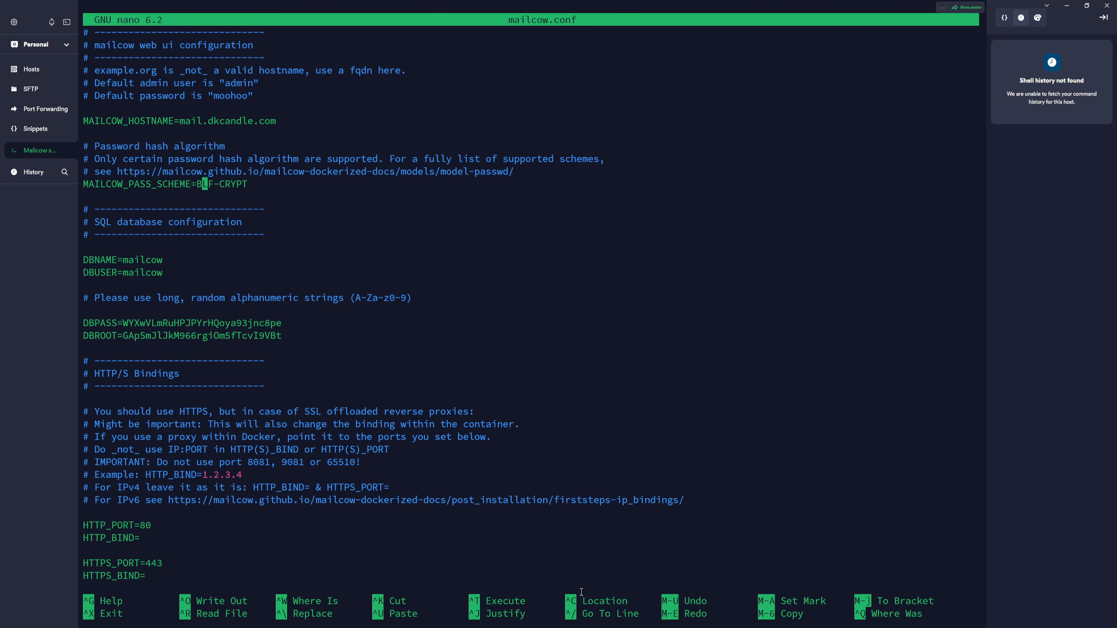
{"action": "key", "text": "Right"}
{"action": "key", "text": "Right"}
{"action": "key", "text": "Right"}
{"action": "key", "text": "Right"}
{"action": "key", "text": "Right"}
{"action": "key", "text": "Right"}
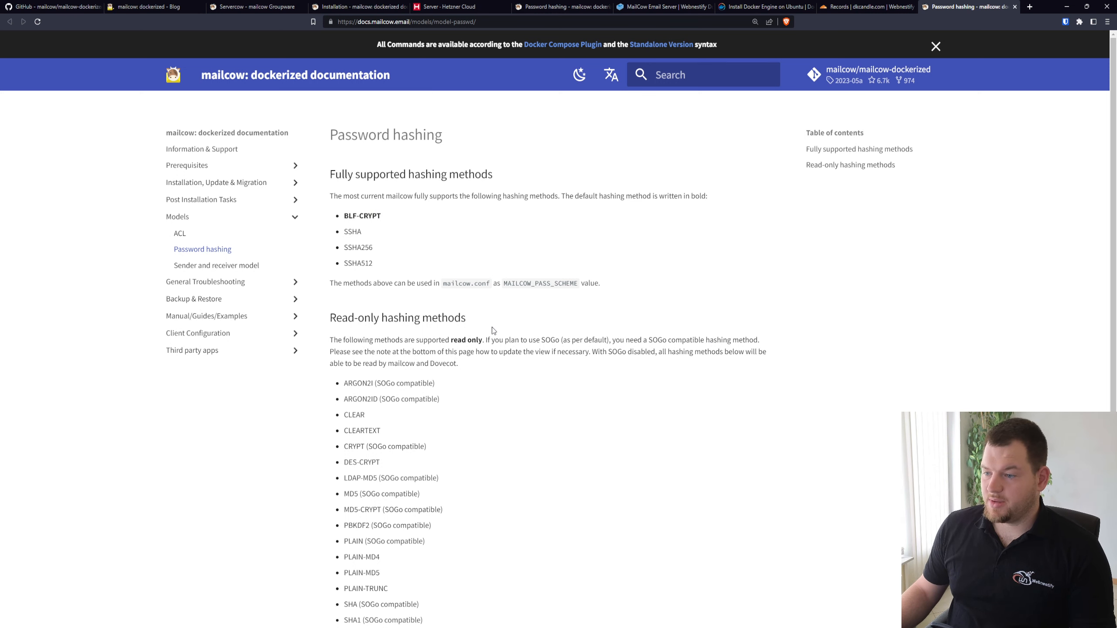
Review the supported and read-only hashing methods, including ARGON2ID, on the mailcow documentation's Password hashing page in the browser
{"action": "scroll", "coordinate": [493, 330], "scroll_direction": "down", "scroll_amount": 2}
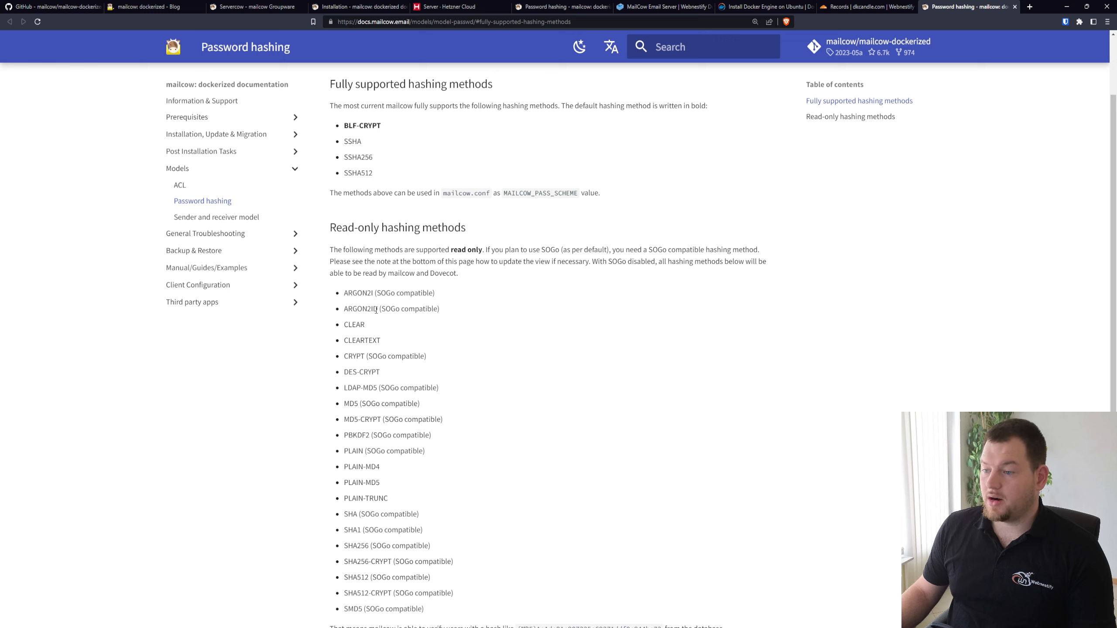
{"action": "left_click_drag", "start_coordinate": [374, 310], "coordinate": [342, 309]}
{"action": "left_click", "coordinate": [374, 310]}
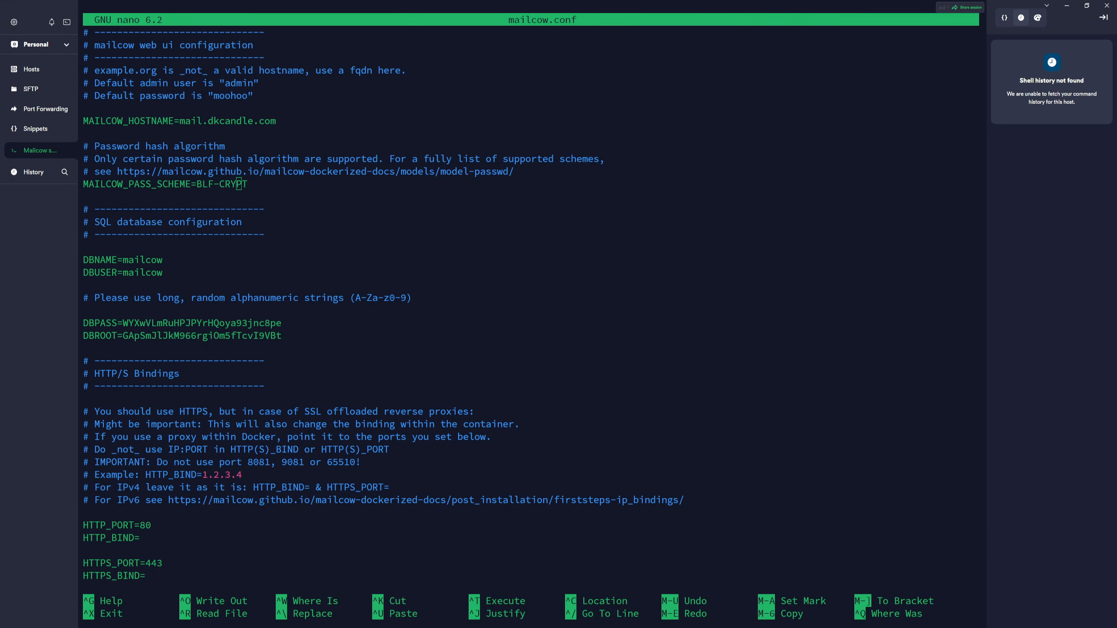
Set MAILCOW_PASS_SCHEME to ARGON2ID in mailcow.conf, save the file and exit nano
{"action": "key", "text": "Right"}
{"action": "key", "text": "Right"}
{"action": "key", "text": "BackSpace"}
{"action": "key", "text": "BackSpace"}
{"action": "key", "text": "BackSpace"}
{"action": "key", "text": "BackSpace"}
{"action": "key", "text": "BackSpace"}
{"action": "key", "text": "BackSpace"}
{"action": "key", "text": "BackSpace"}
{"action": "key", "text": "BackSpace"}
{"action": "key", "text": "BackSpace"}
{"action": "key", "text": "ctrl+o"}
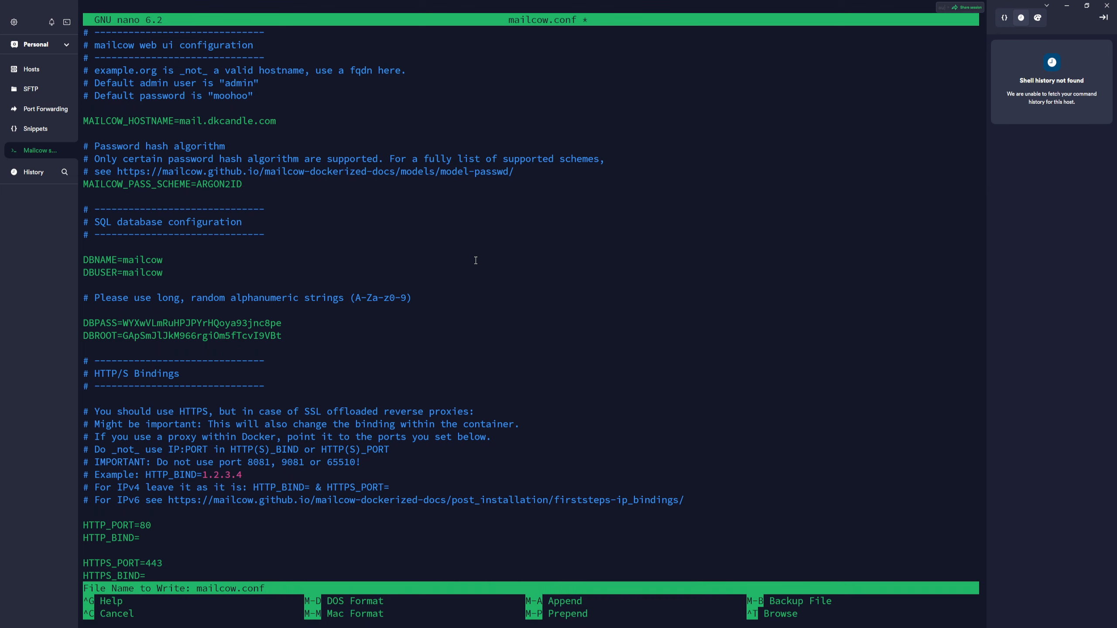
{"action": "key", "text": "Return"}
{"action": "key", "text": "ctrl+x"}
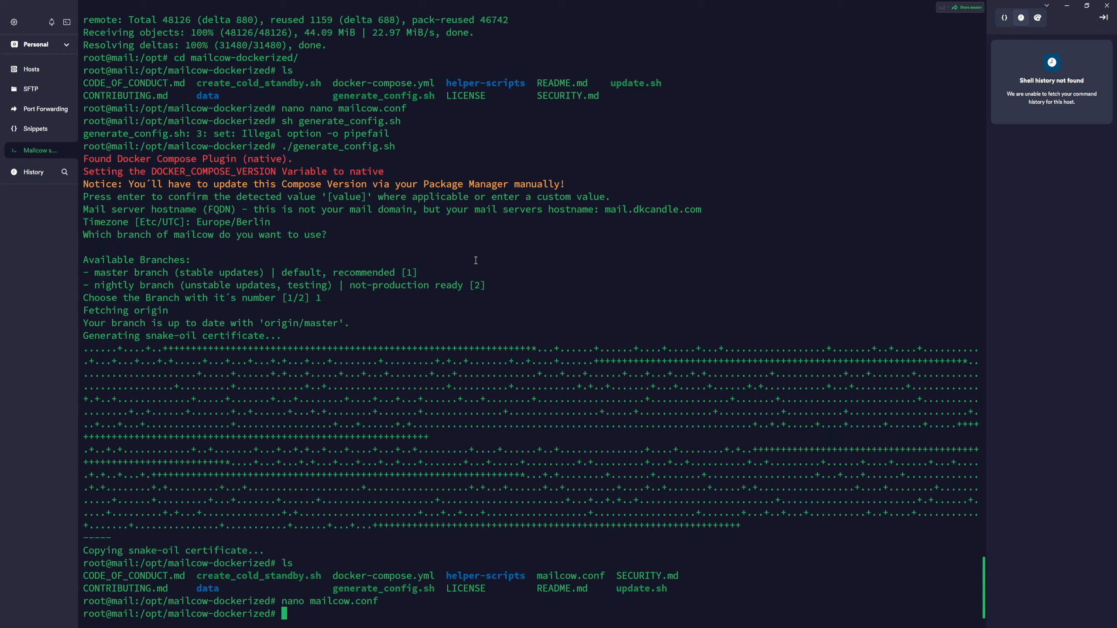
Start the mailcow containers in the background with docker compose up -d
{"action": "type", "text": "docker compose up -d"}
{"action": "key", "text": "Return"}
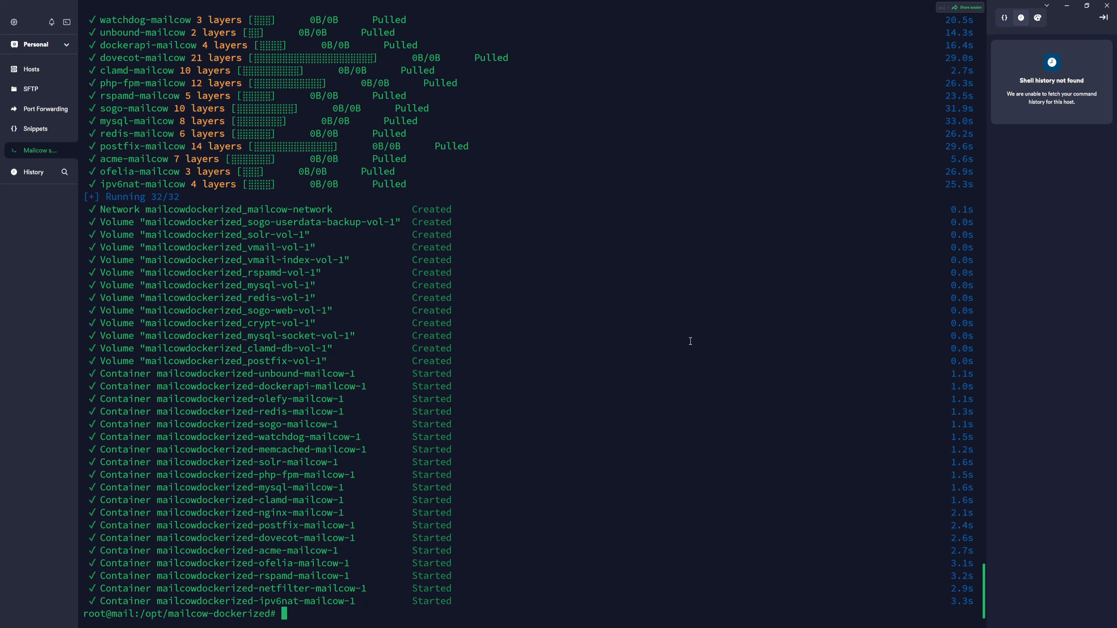
List the running containers with docker ps
{"action": "type", "text": "do"}
{"action": "type", "text": "cker ps"}
{"action": "key", "text": "Return"}
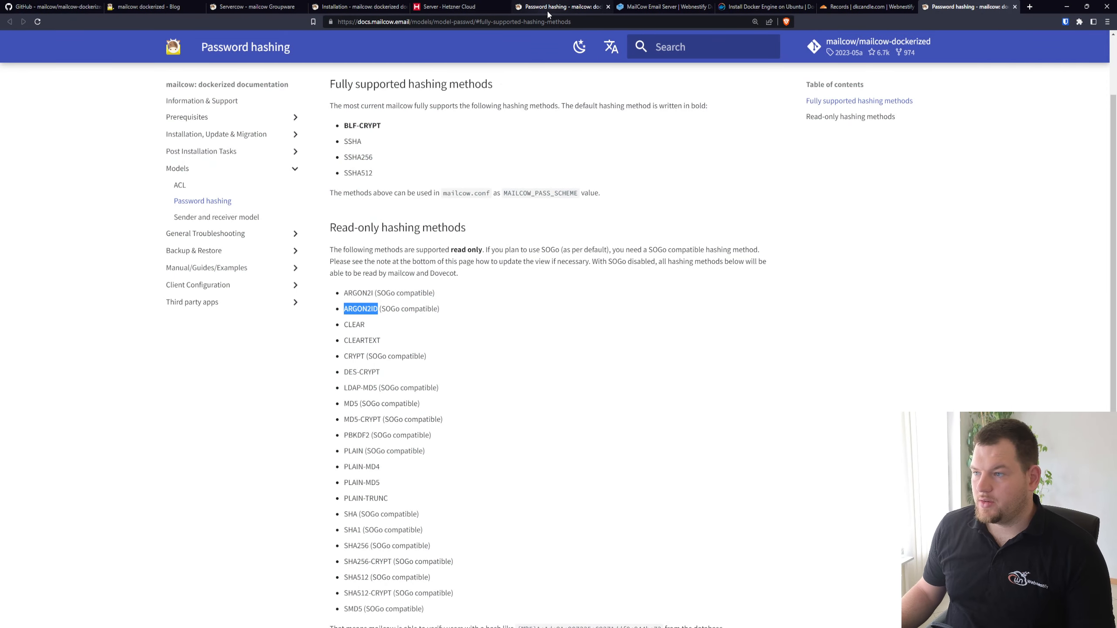
Switch to the browser and load mail.dkcandle.com in place of the Password hashing page
{"action": "left_click", "coordinate": [540, 21]}
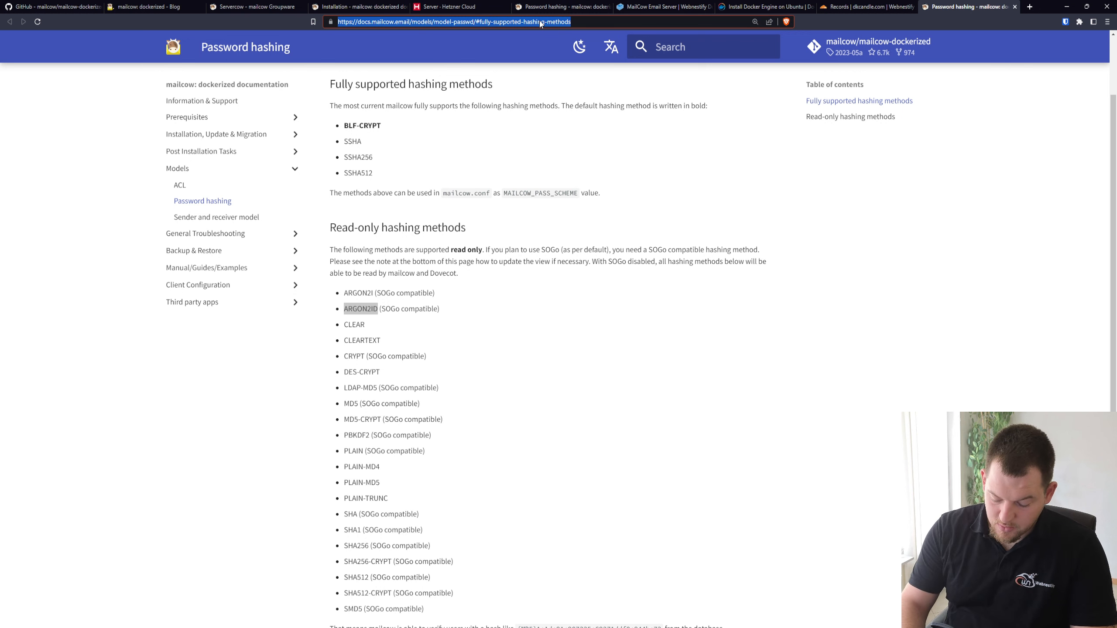
{"action": "type", "text": "mail.dkcandle.c"}
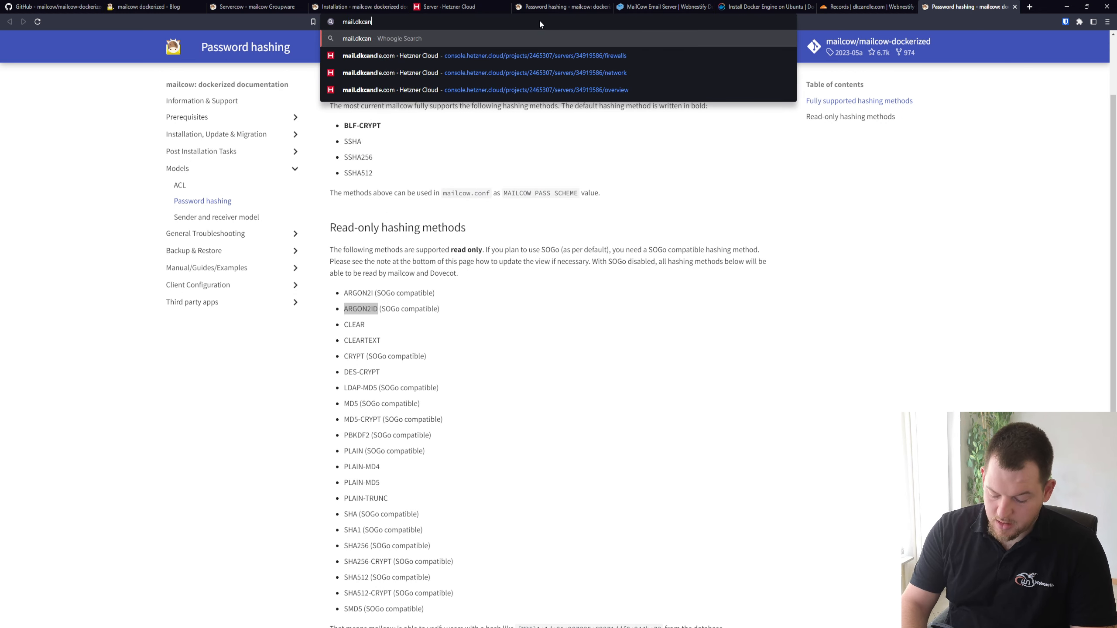
{"action": "type", "text": "om"}
{"action": "key", "text": "Return"}
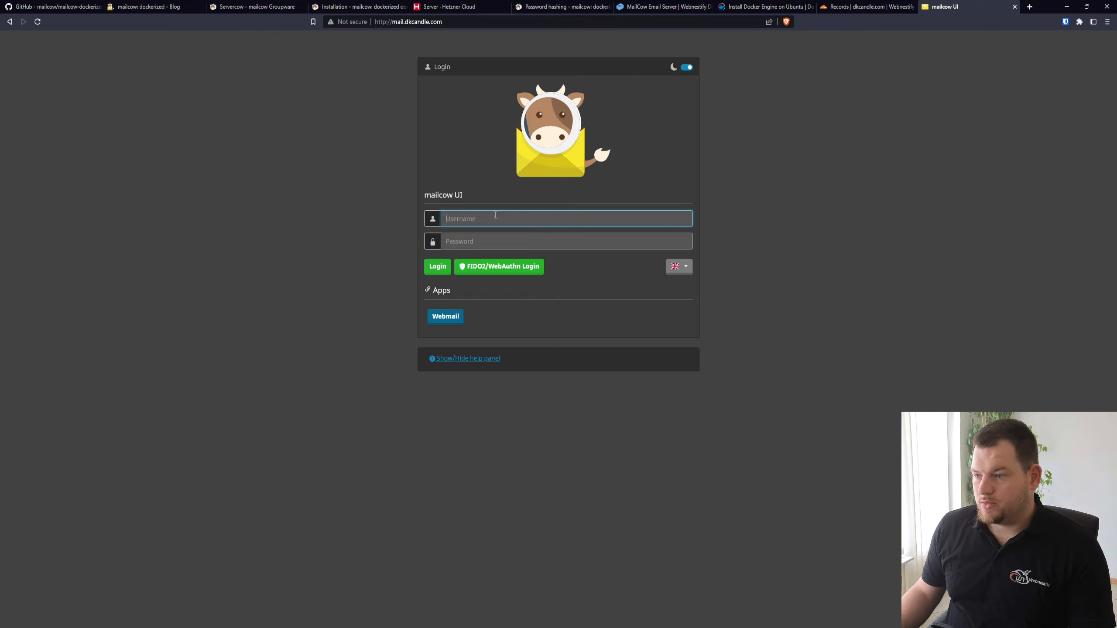
Log in to the mailcow UI as admin, entering the default account password
{"action": "type", "text": "admin"}
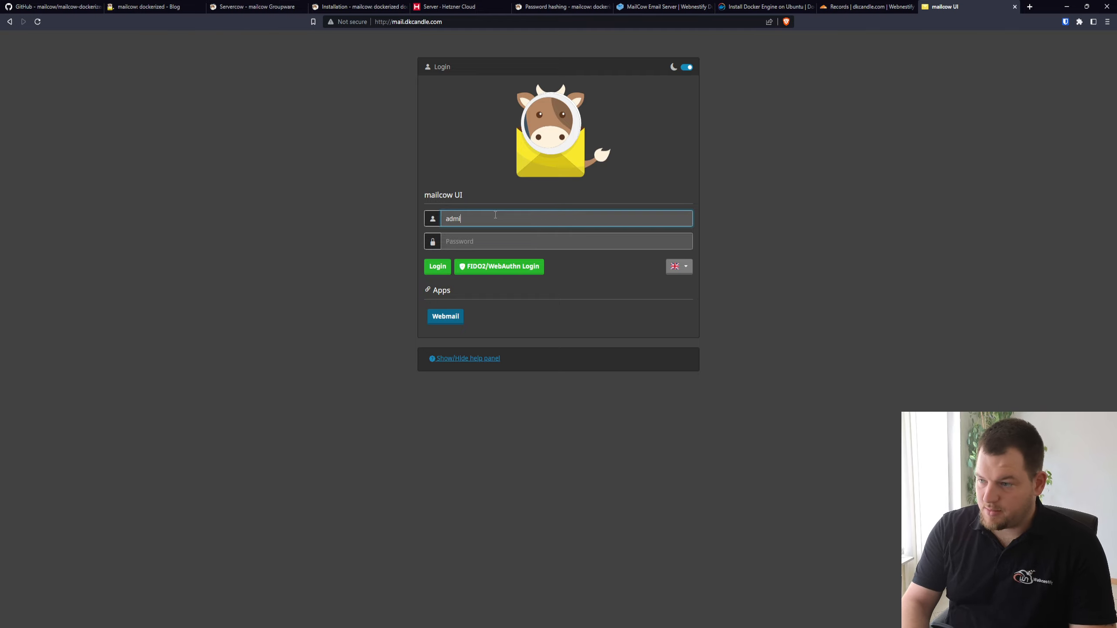
{"action": "key", "text": "Tab"}
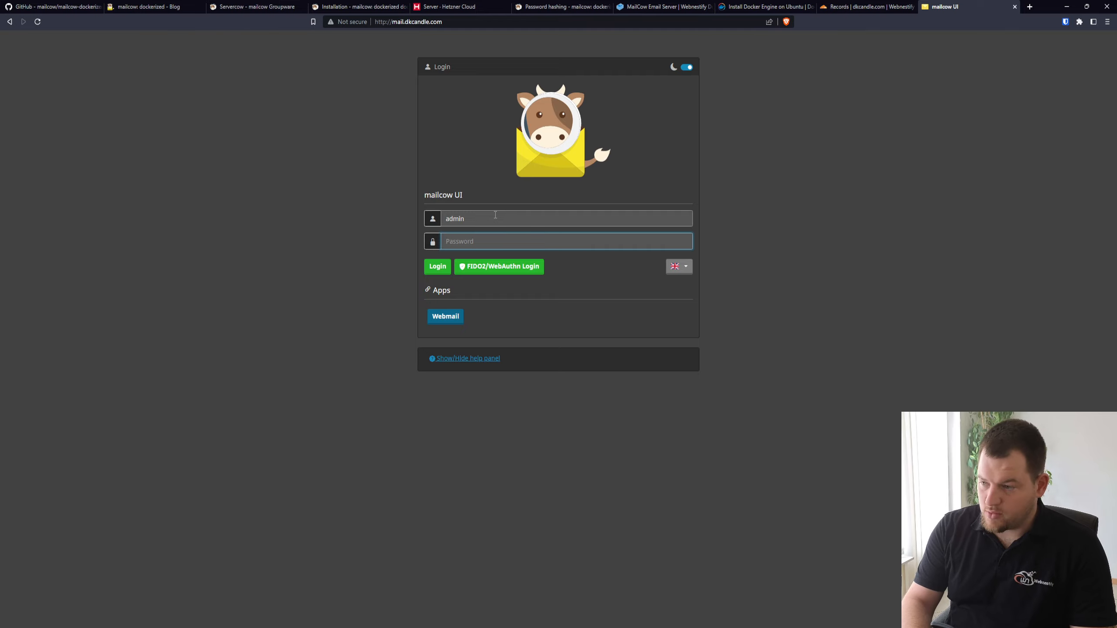
{"action": "type", "text": "••••••"}
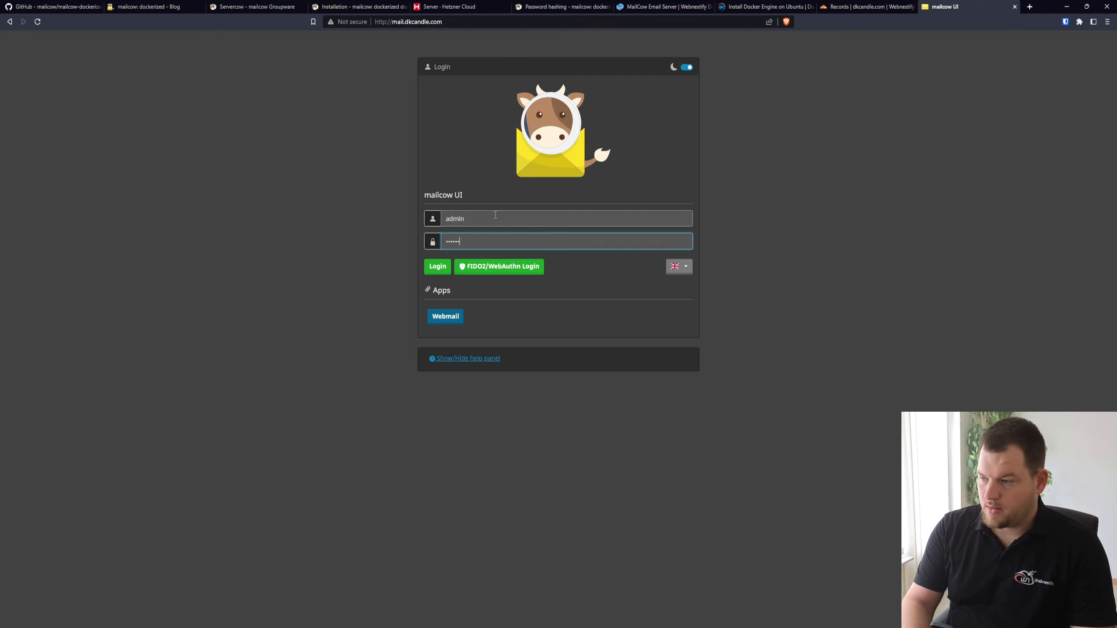
{"action": "left_click", "coordinate": [441, 263]}
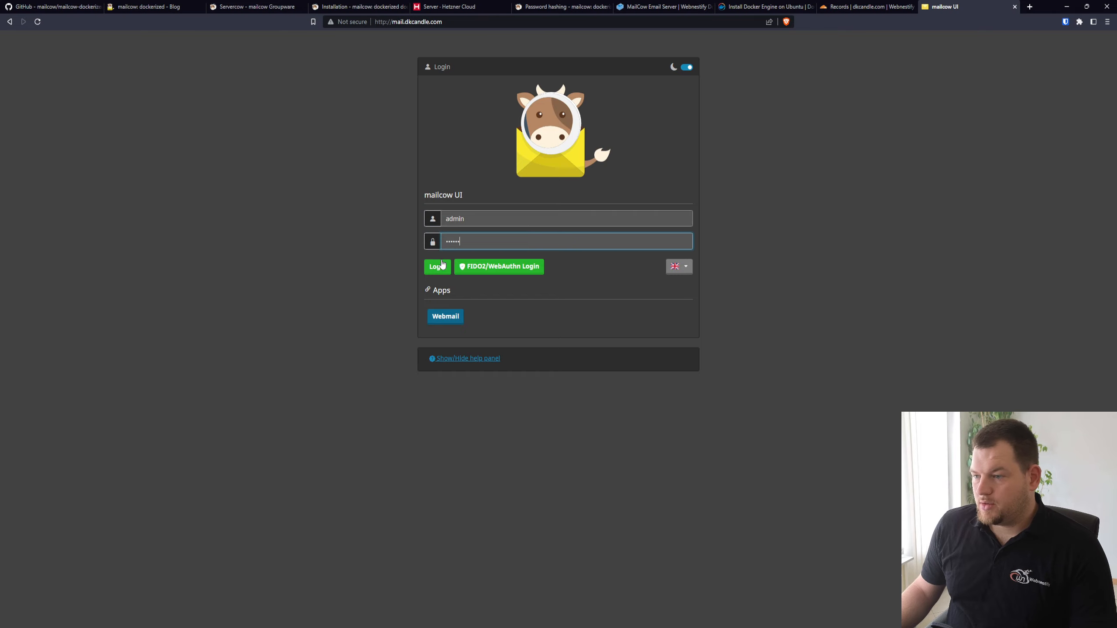
{"action": "left_click", "coordinate": [1099, 39]}
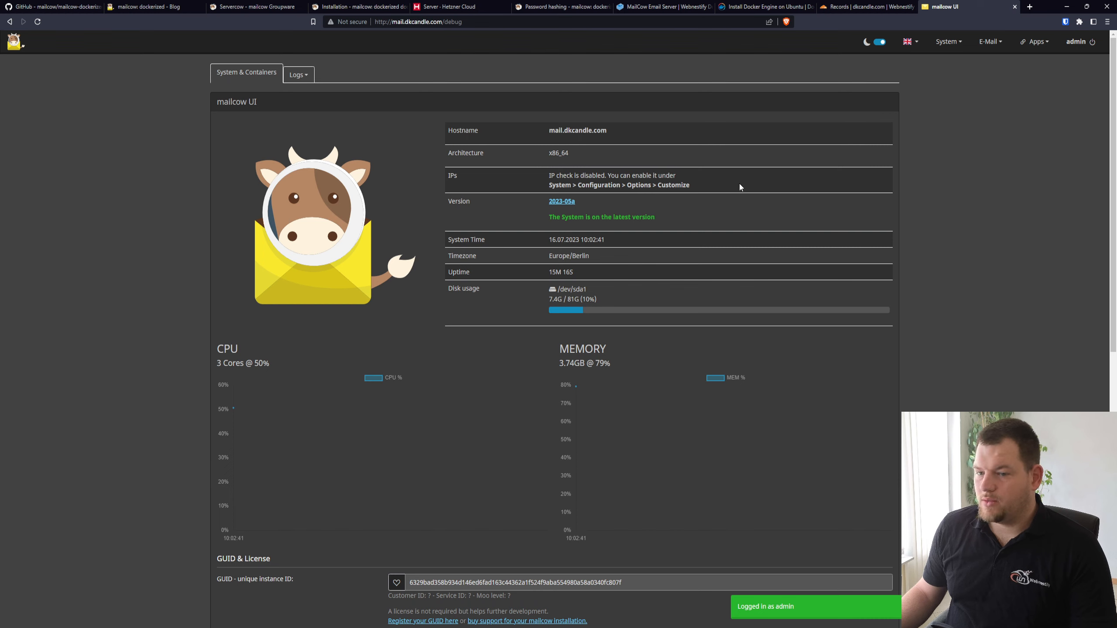
In the system configuration, edit the admin administrator, fill both password fields with a generated password and save the changes
{"action": "left_click", "coordinate": [953, 44]}
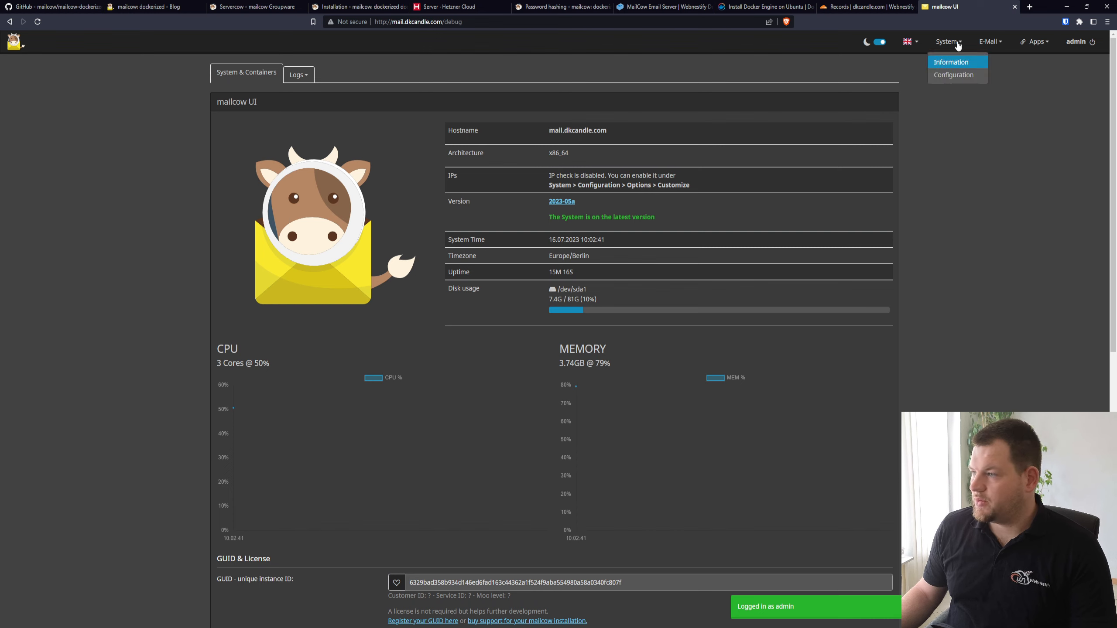
{"action": "left_click", "coordinate": [953, 75]}
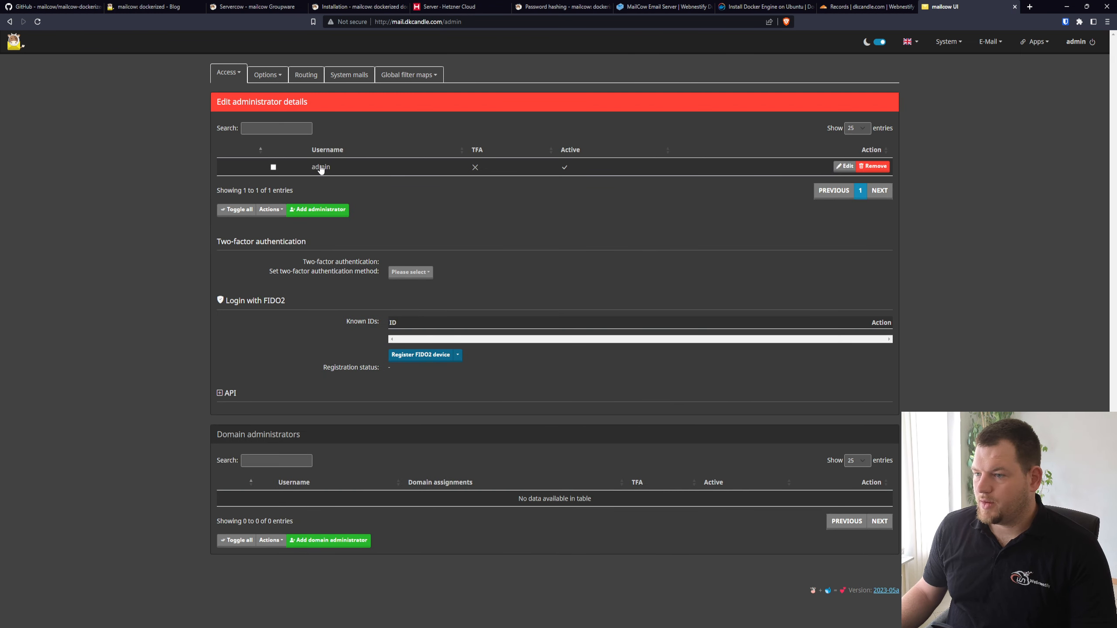
{"action": "key", "text": "ctrl+plus"}
{"action": "key", "text": "ctrl+plus"}
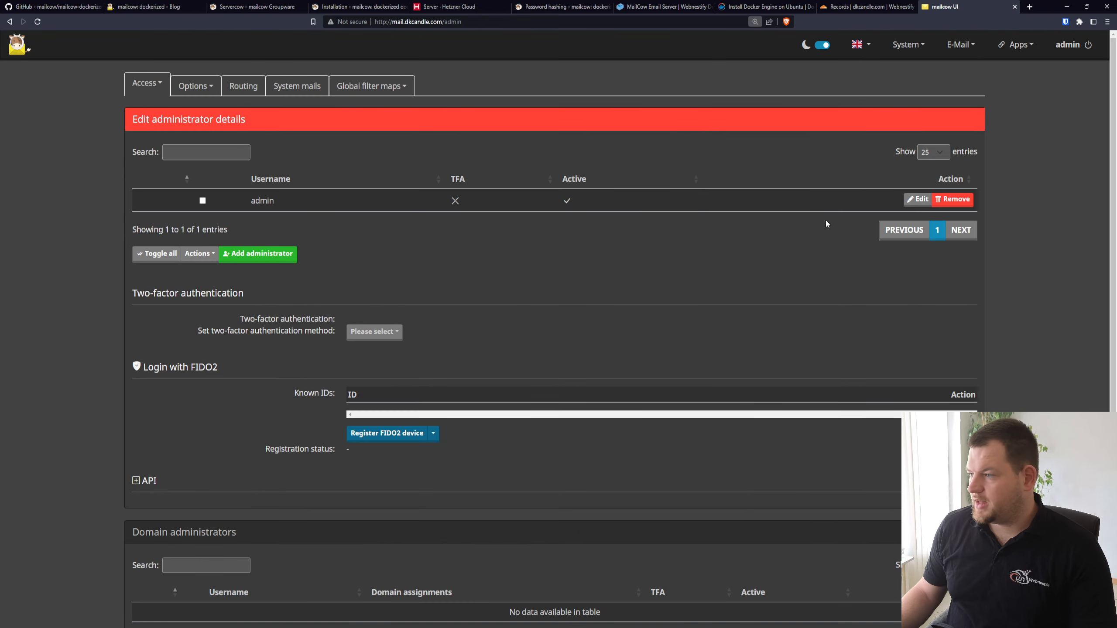
{"action": "left_click", "coordinate": [908, 200]}
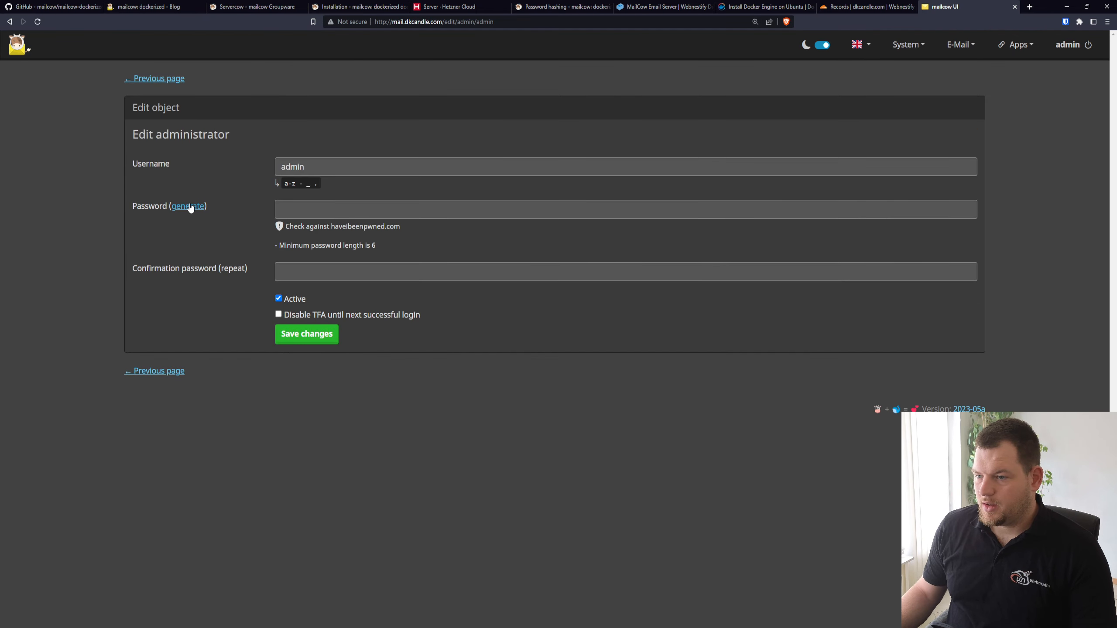
{"action": "left_click", "coordinate": [190, 208]}
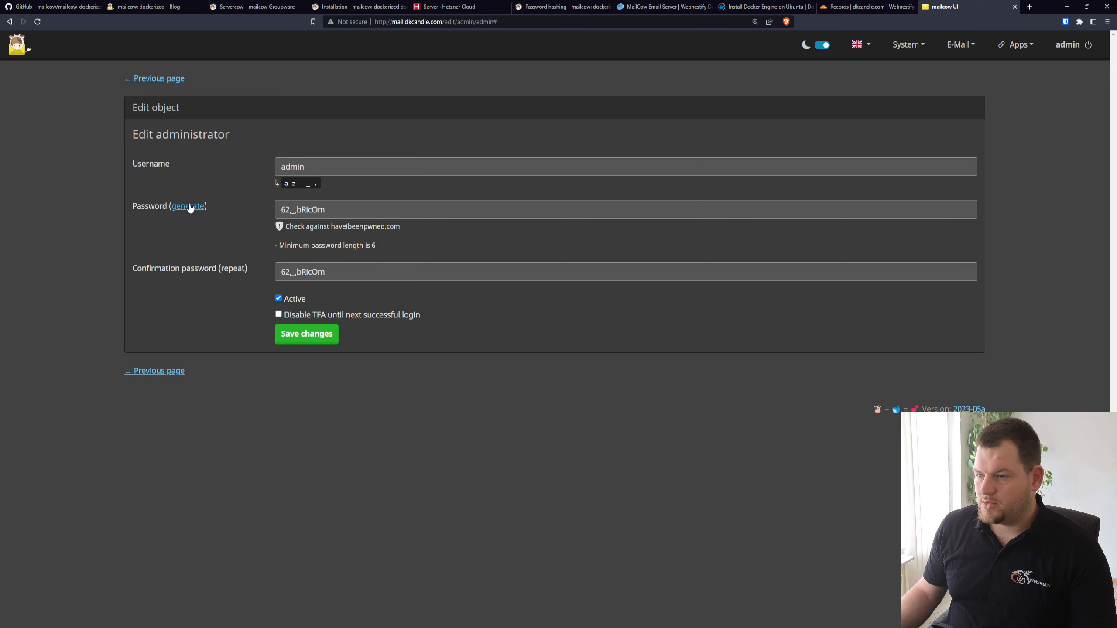
{"action": "left_click", "coordinate": [187, 207]}
{"action": "left_click", "coordinate": [187, 206]}
{"action": "left_click", "coordinate": [187, 207]}
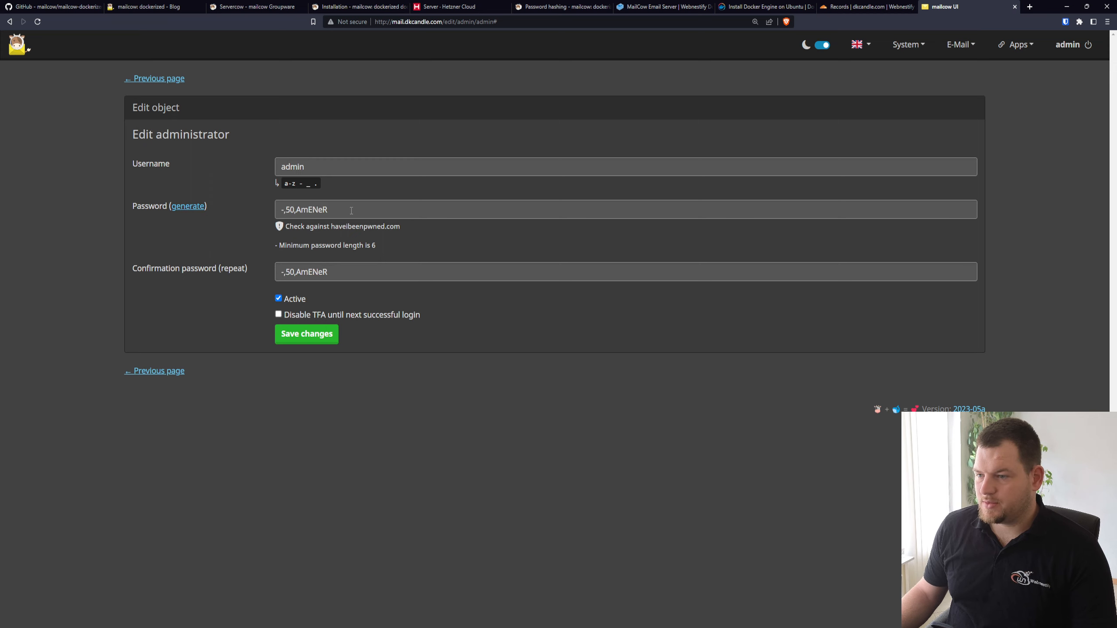
{"action": "triple_click", "coordinate": [351, 210]}
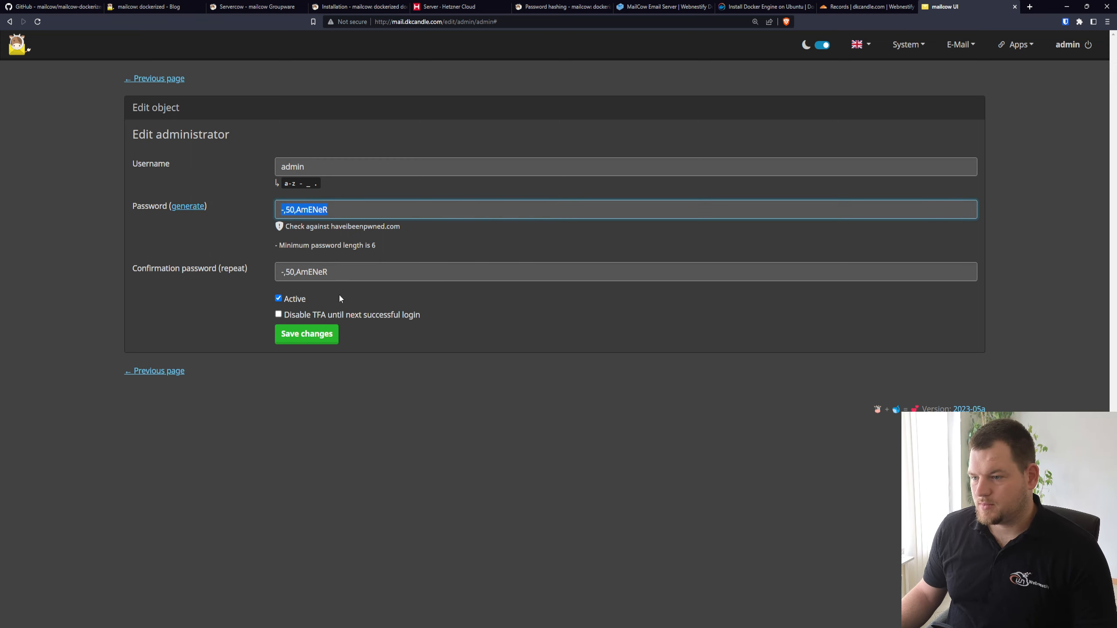
{"action": "left_click", "coordinate": [310, 335]}
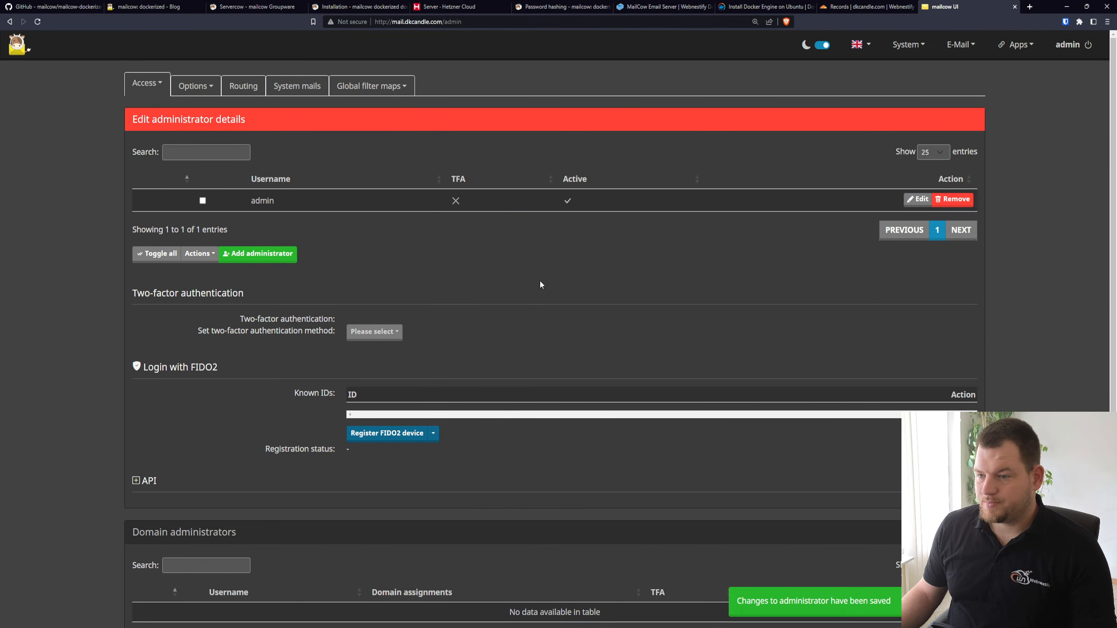
Review the available two-factor authentication methods for the administrator, then close the list without choosing one
{"action": "left_click", "coordinate": [382, 332]}
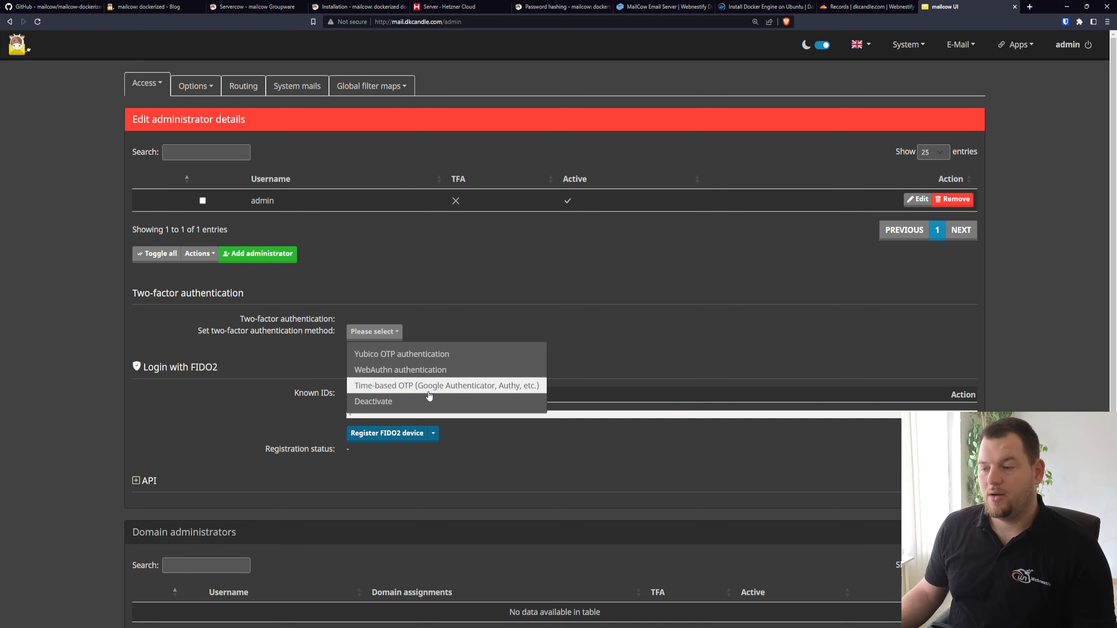
{"action": "left_click", "coordinate": [714, 308]}
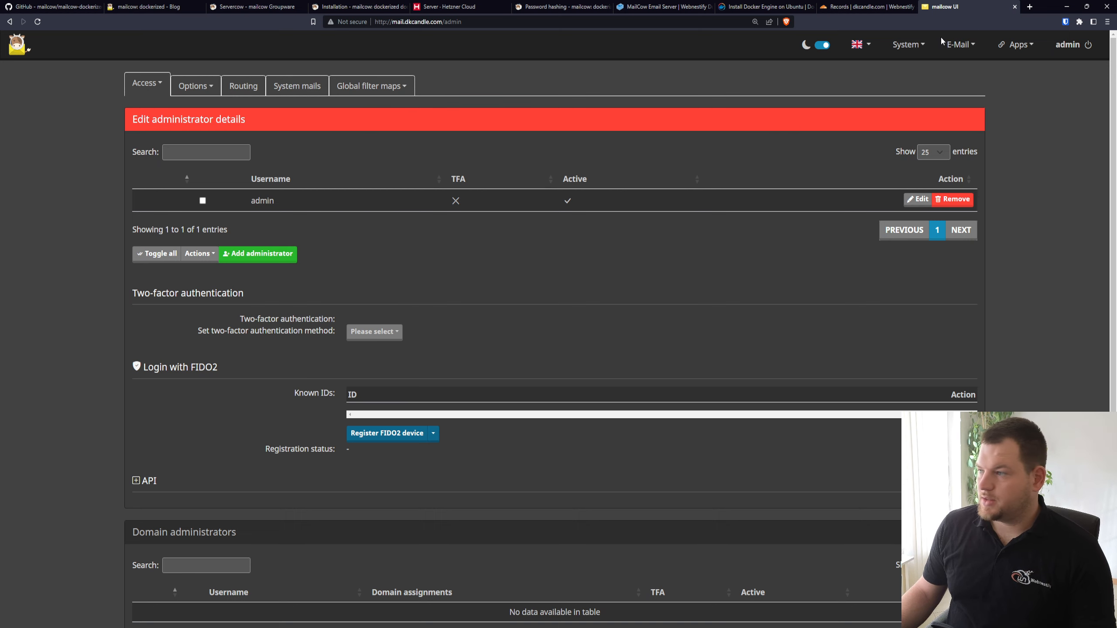
In the e-mail configuration, add the domain dkcandle.com with the Default template settings and restart SOGo
{"action": "left_click", "coordinate": [961, 51]}
{"action": "left_click", "coordinate": [970, 71]}
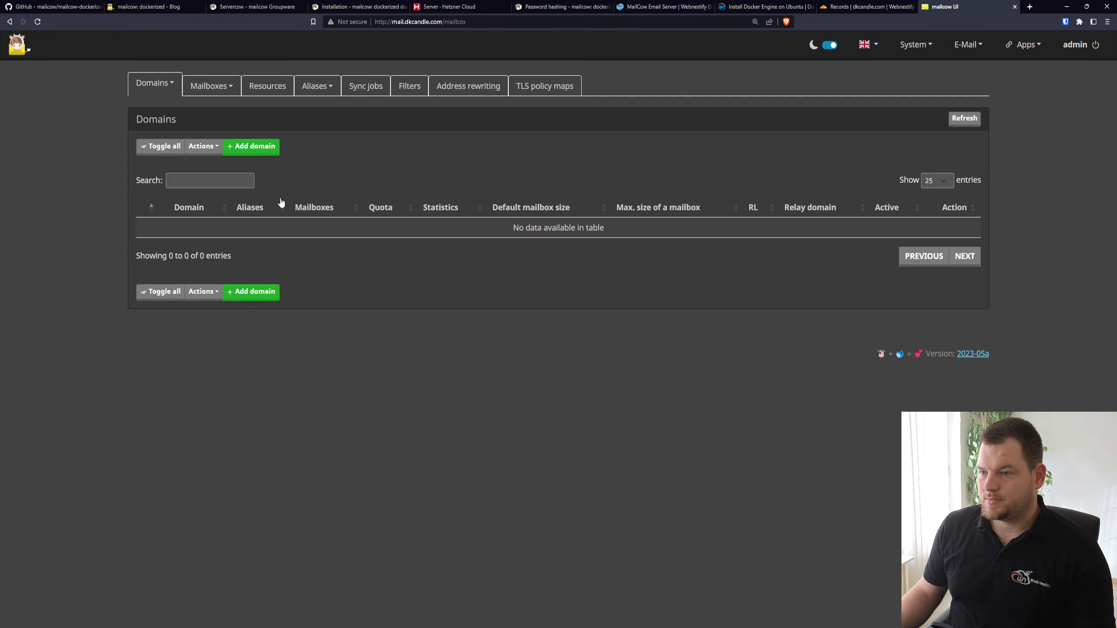
{"action": "left_click", "coordinate": [257, 146]}
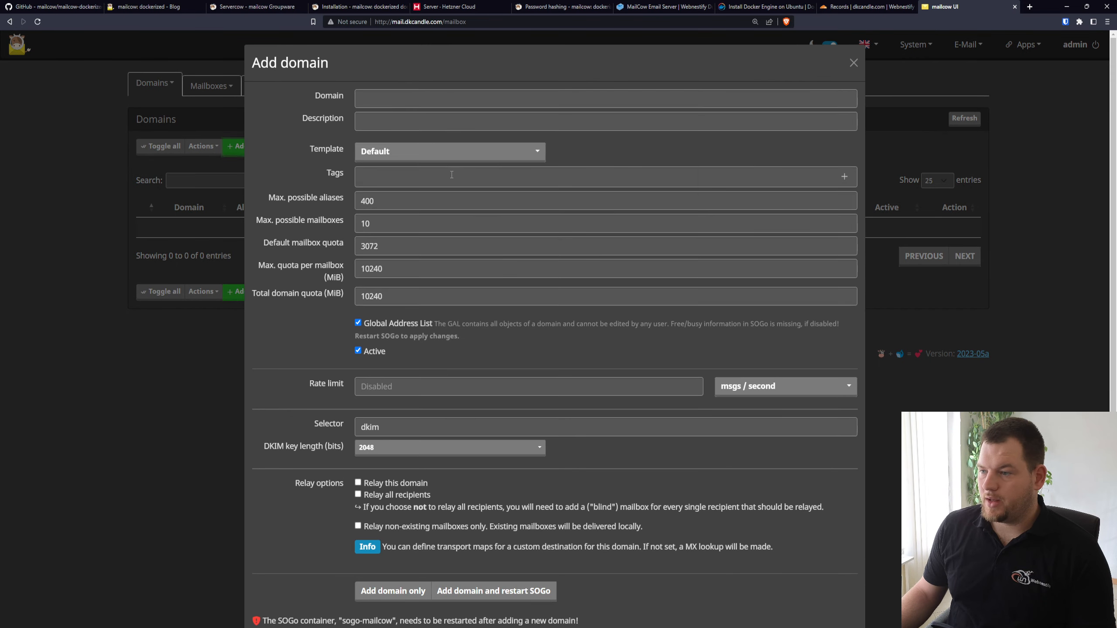
{"action": "left_click", "coordinate": [413, 104]}
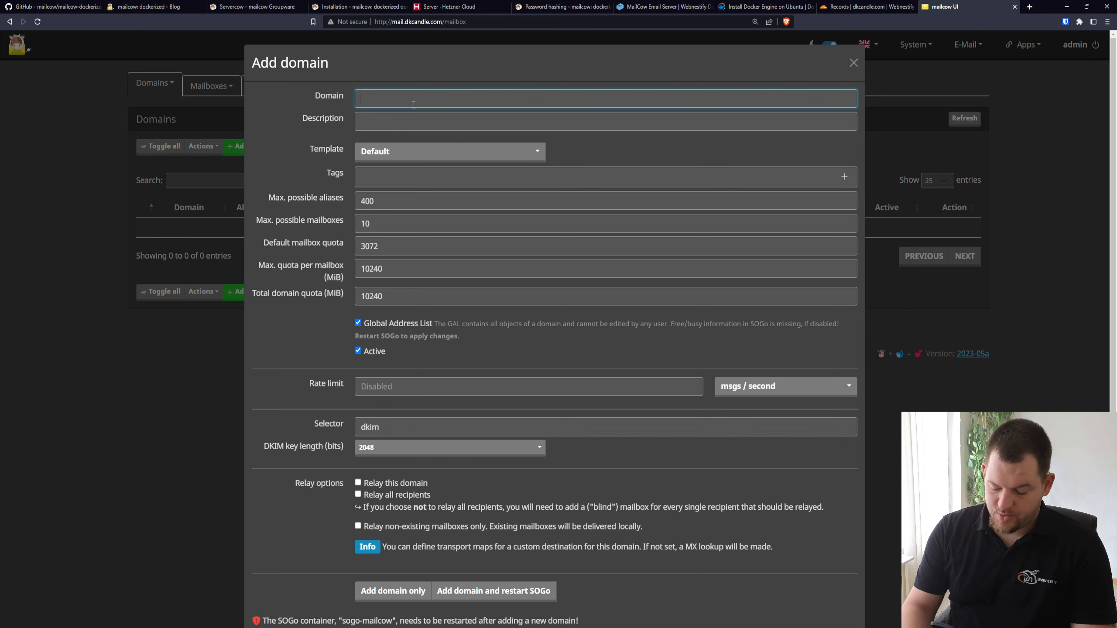
{"action": "type", "text": "dkcandle.com"}
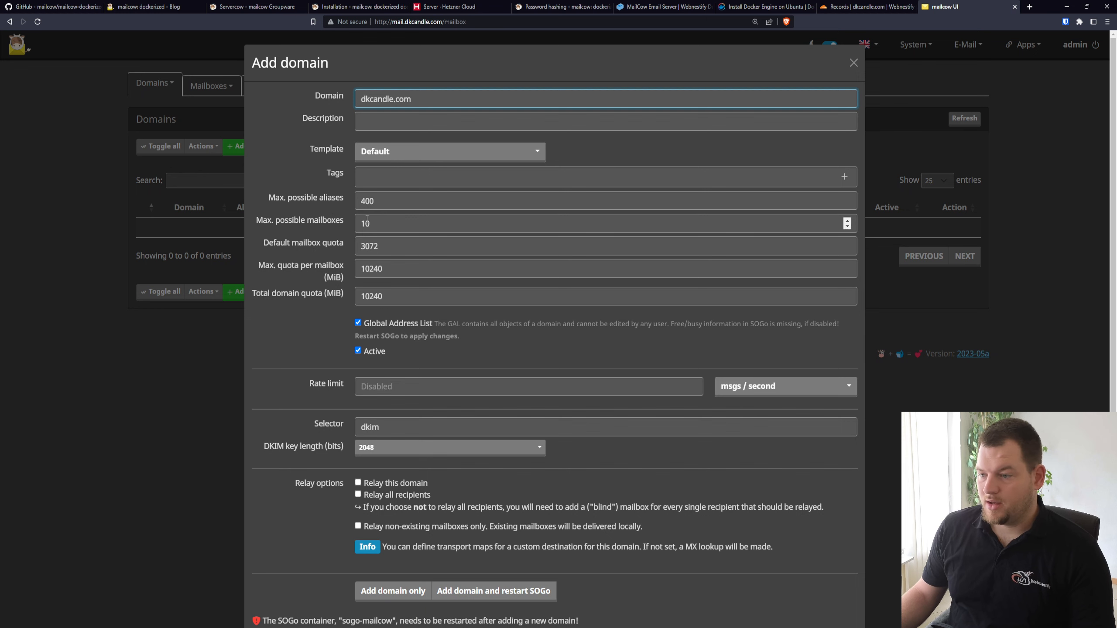
{"action": "scroll", "coordinate": [329, 219], "scroll_direction": "down", "scroll_amount": 2}
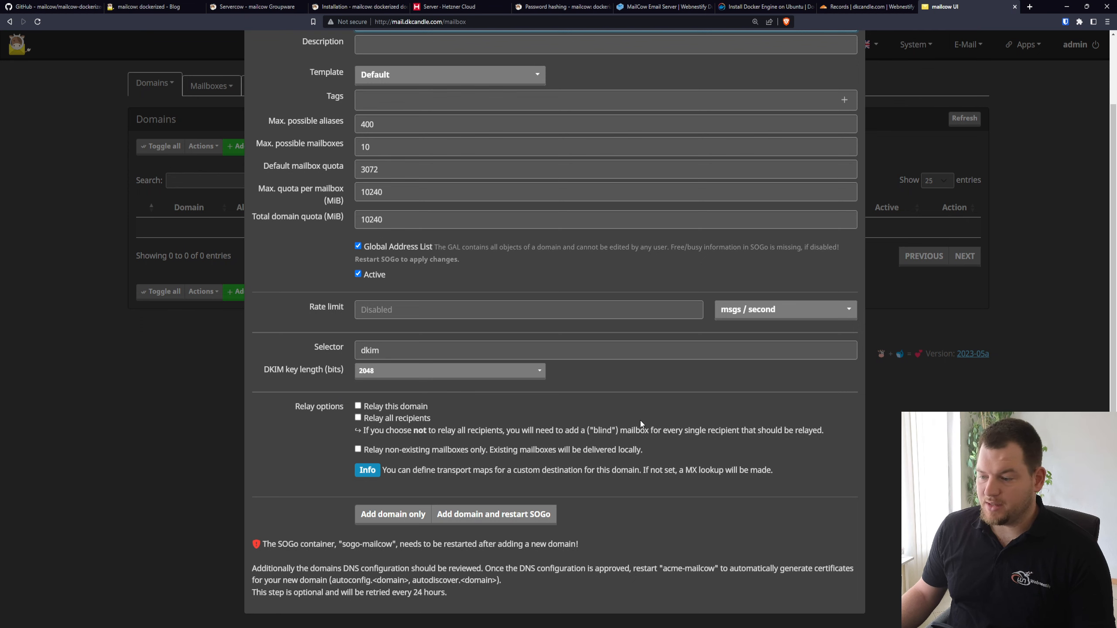
{"action": "scroll", "coordinate": [480, 410], "scroll_direction": "up", "scroll_amount": 2}
{"action": "scroll", "coordinate": [484, 418], "scroll_direction": "down", "scroll_amount": 2}
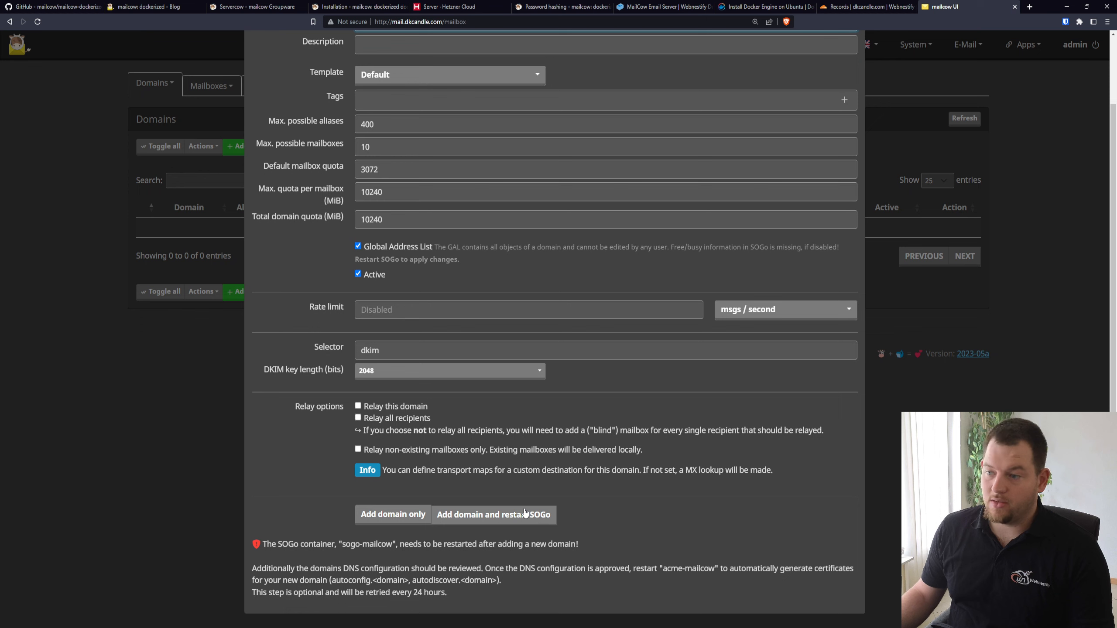
{"action": "left_click", "coordinate": [540, 518]}
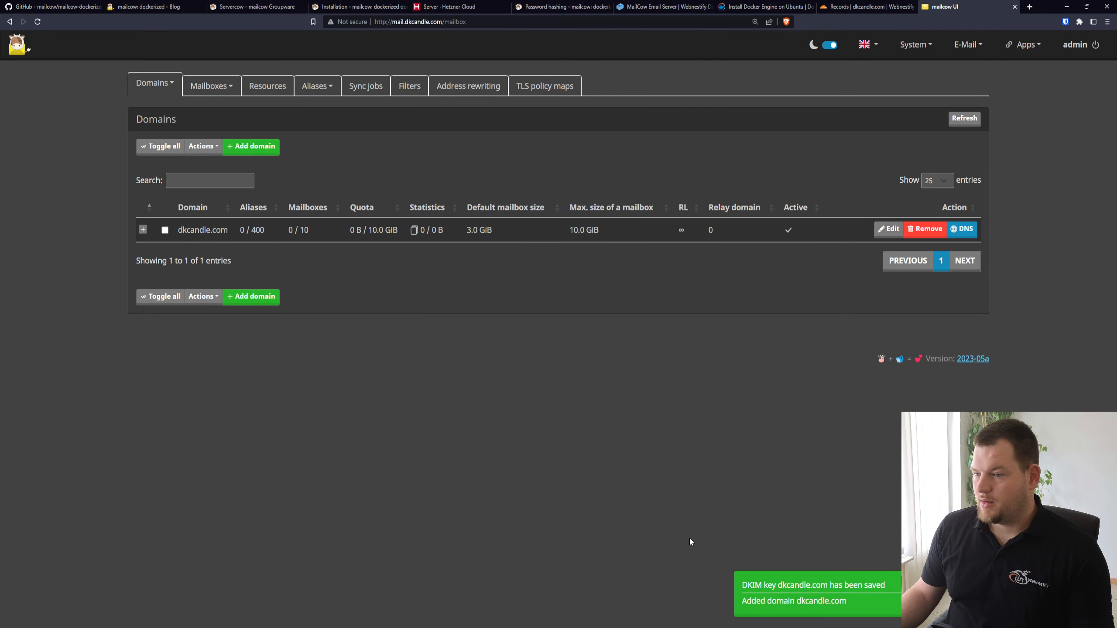
Compare mailcow's required DNS records for dkcandle.com with the records in Cloudflare, then close the DNS overview
{"action": "left_click", "coordinate": [969, 232]}
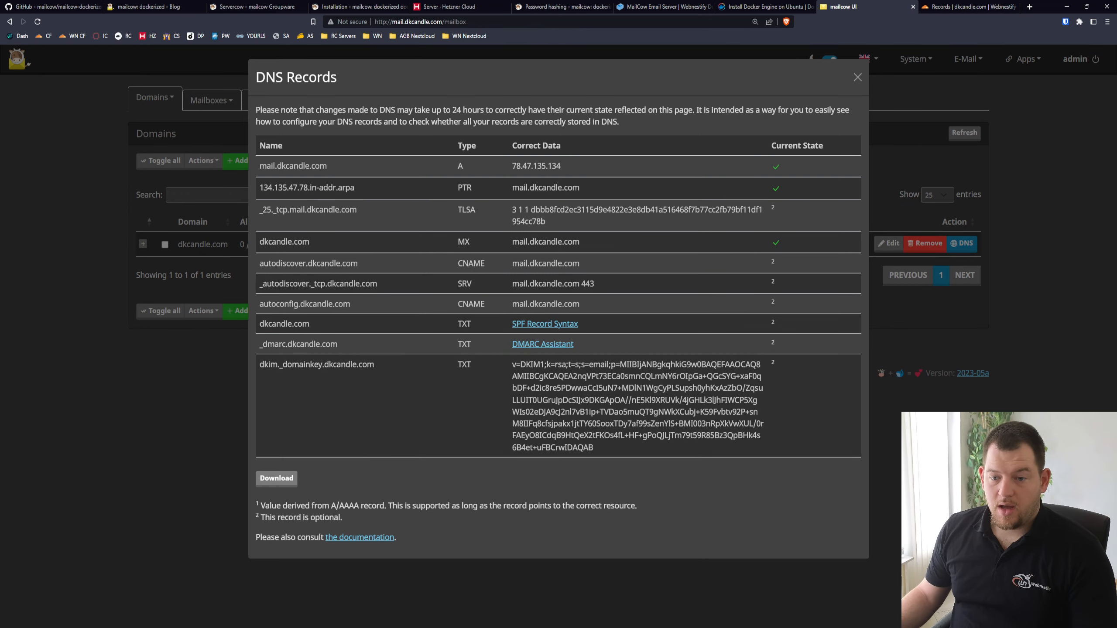
{"action": "left_click", "coordinate": [979, 5]}
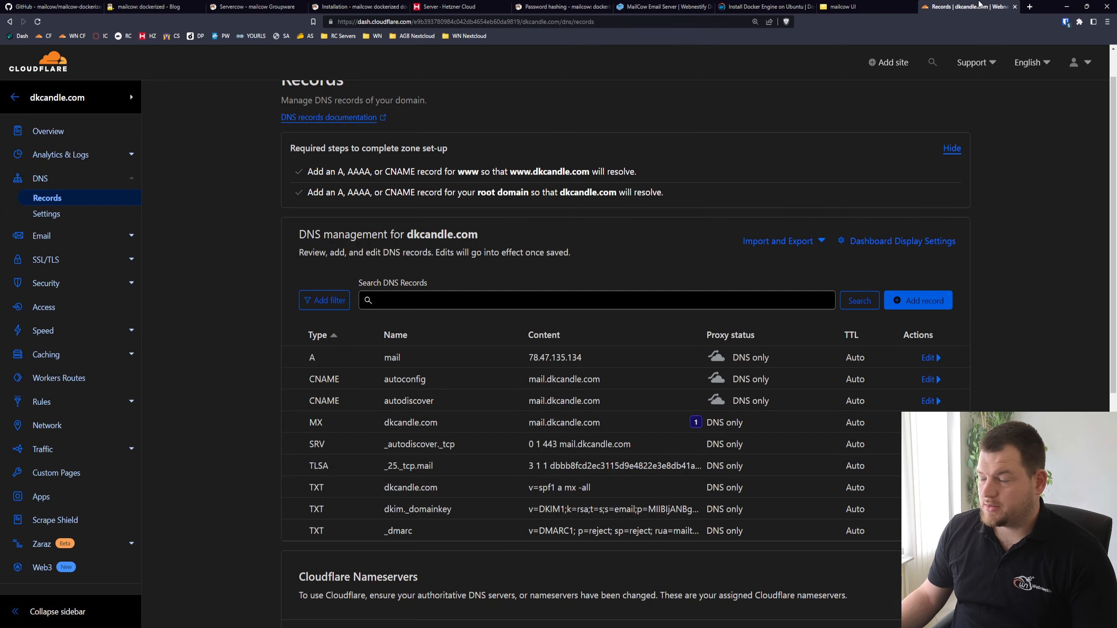
{"action": "scroll", "coordinate": [639, 273], "scroll_direction": "down", "scroll_amount": 2}
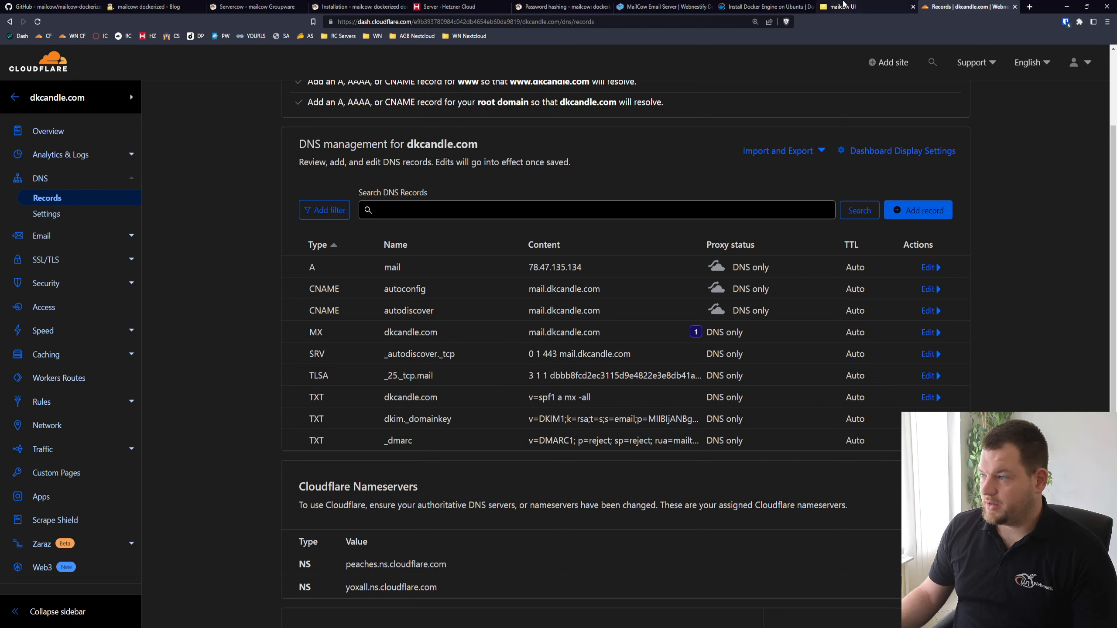
{"action": "left_click", "coordinate": [842, 6]}
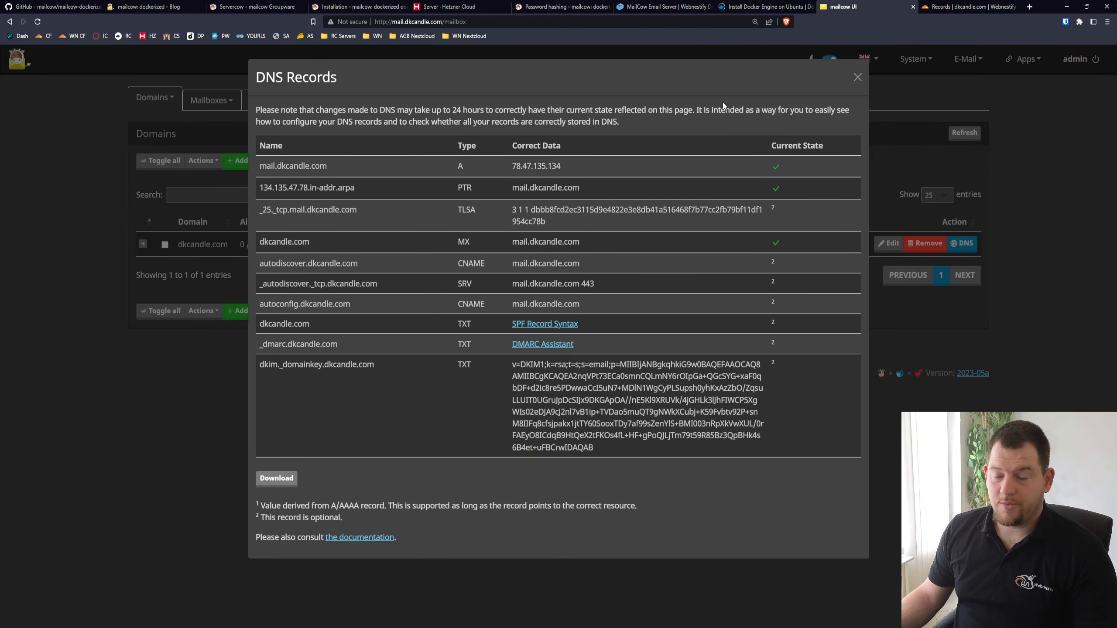
{"action": "left_click", "coordinate": [857, 77]}
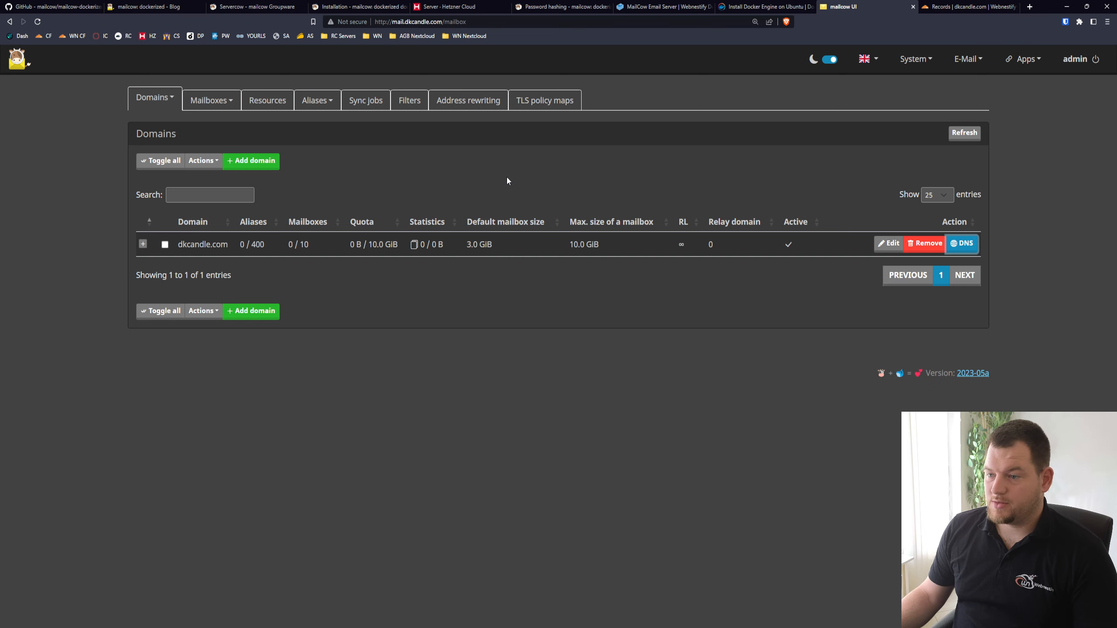
Start a new mailbox on the dkcandle.com domain and fill in the mailbox owner's username and full name
{"action": "left_click", "coordinate": [211, 99]}
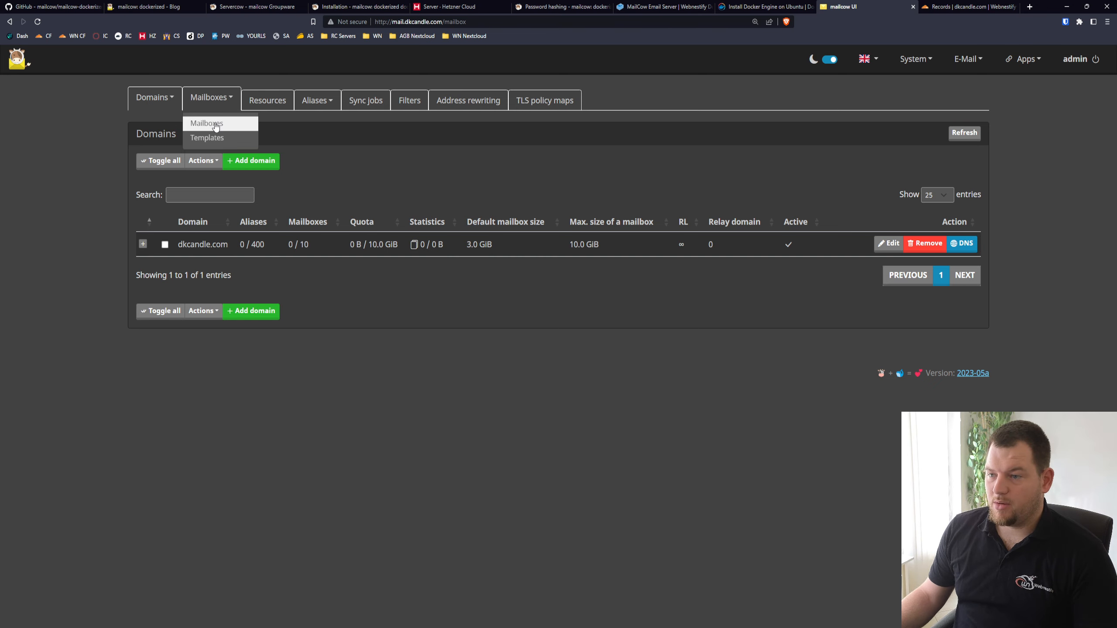
{"action": "left_click", "coordinate": [215, 125]}
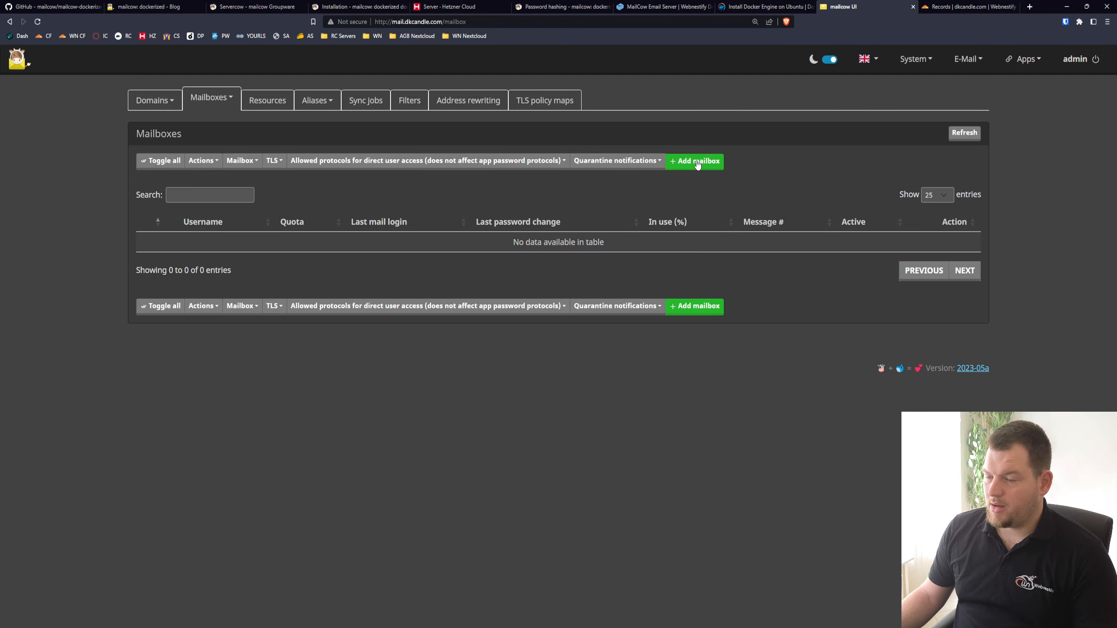
{"action": "left_click", "coordinate": [696, 163]}
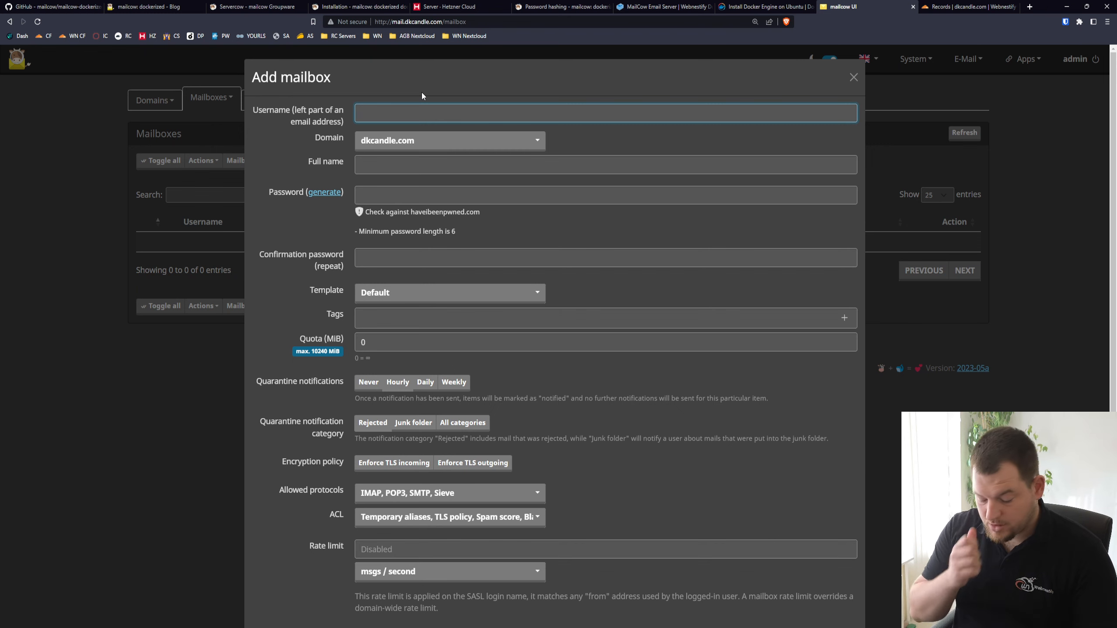
{"action": "type", "text": "simon"}
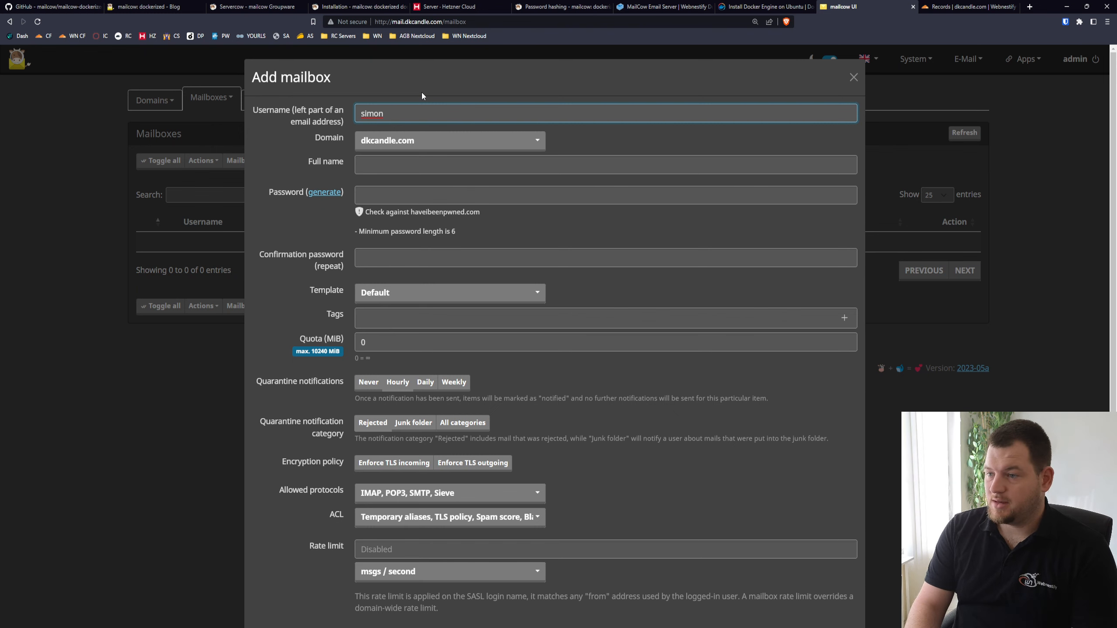
{"action": "left_click", "coordinate": [378, 163]}
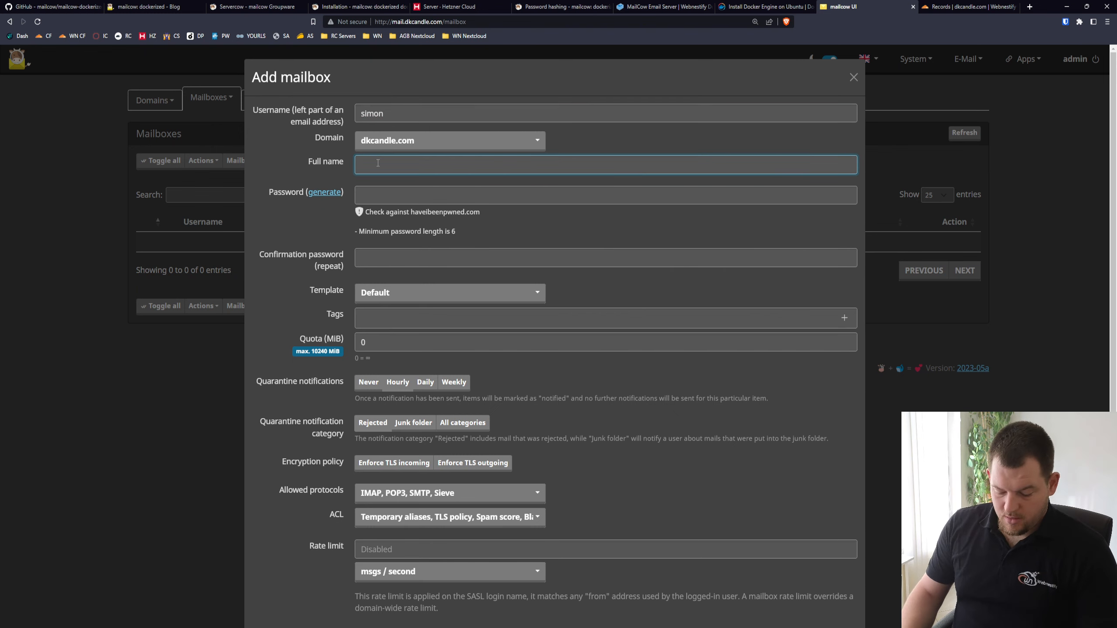
{"action": "type", "text": "Simon"}
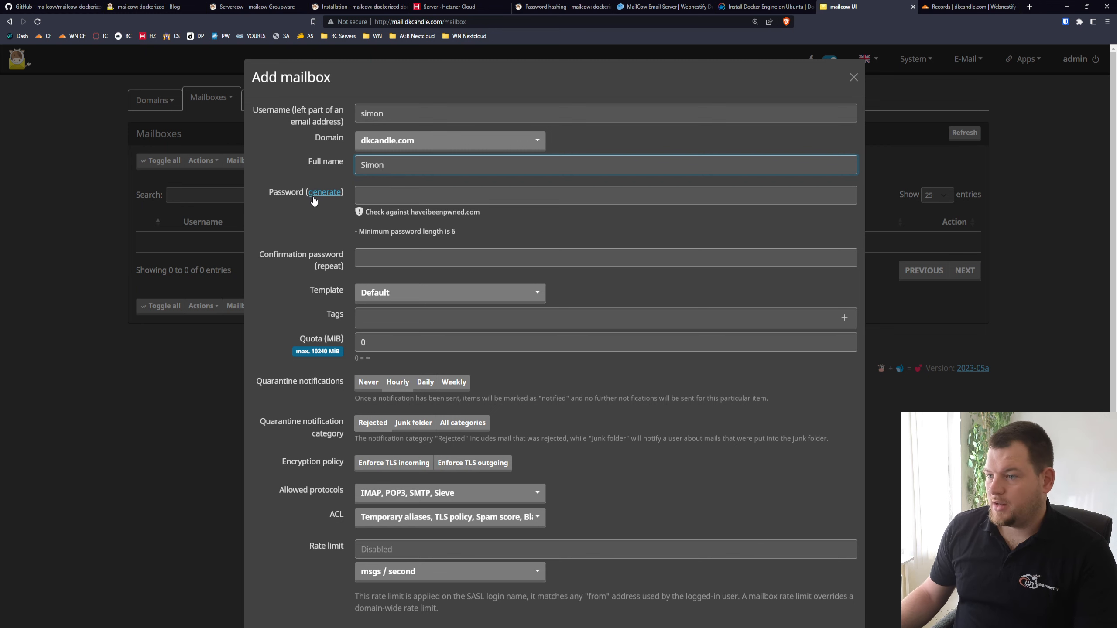
Generate a password for the new mailbox and add it with the Default template settings
{"action": "left_click", "coordinate": [334, 193]}
{"action": "left_click", "coordinate": [399, 199]}
{"action": "key", "text": "ctrl+a"}
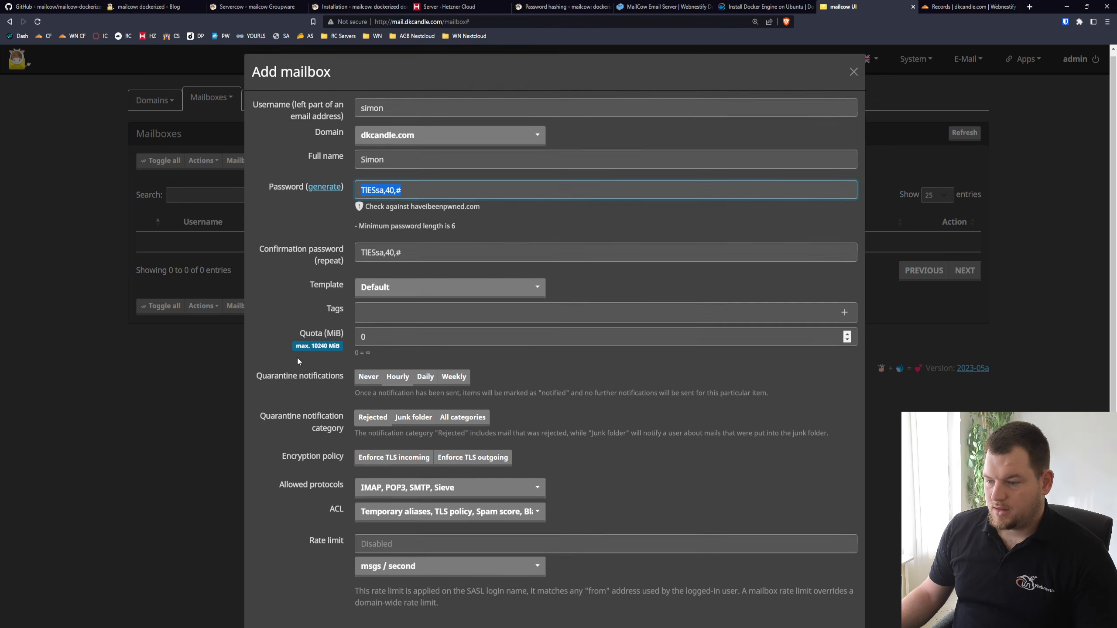
{"action": "scroll", "coordinate": [299, 359], "scroll_direction": "down", "scroll_amount": 3}
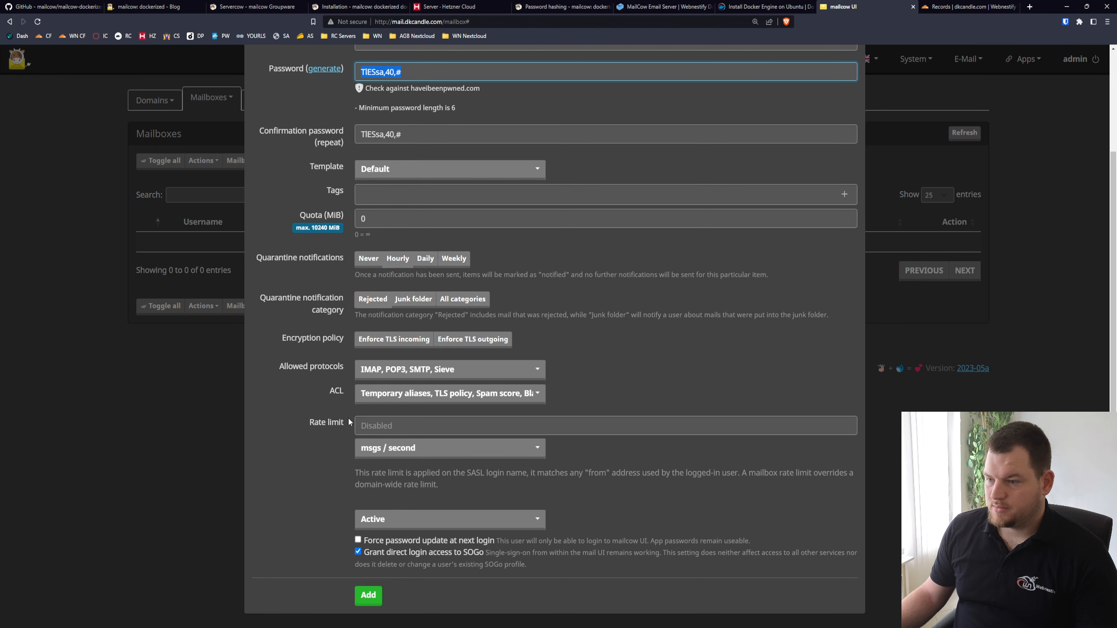
{"action": "left_click", "coordinate": [369, 594]}
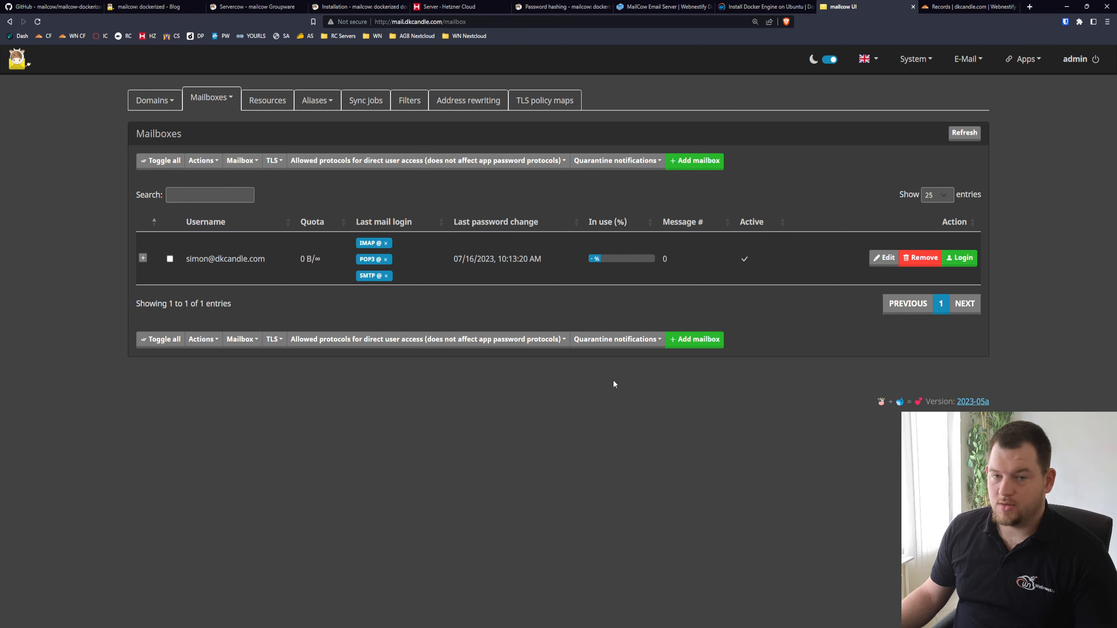
Open the SOGo webmail, sign in with the new mailbox's e-mail address and password, and dismiss the offer to save the password
{"action": "left_click", "coordinate": [1029, 59]}
{"action": "left_click", "coordinate": [1012, 85]}
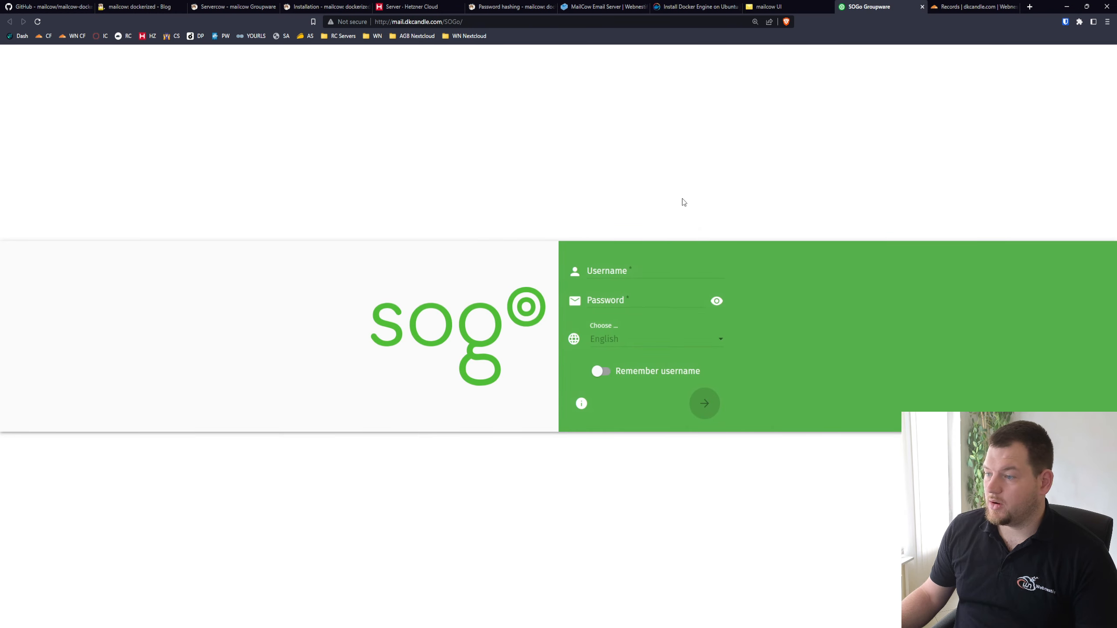
{"action": "left_click", "coordinate": [648, 265]}
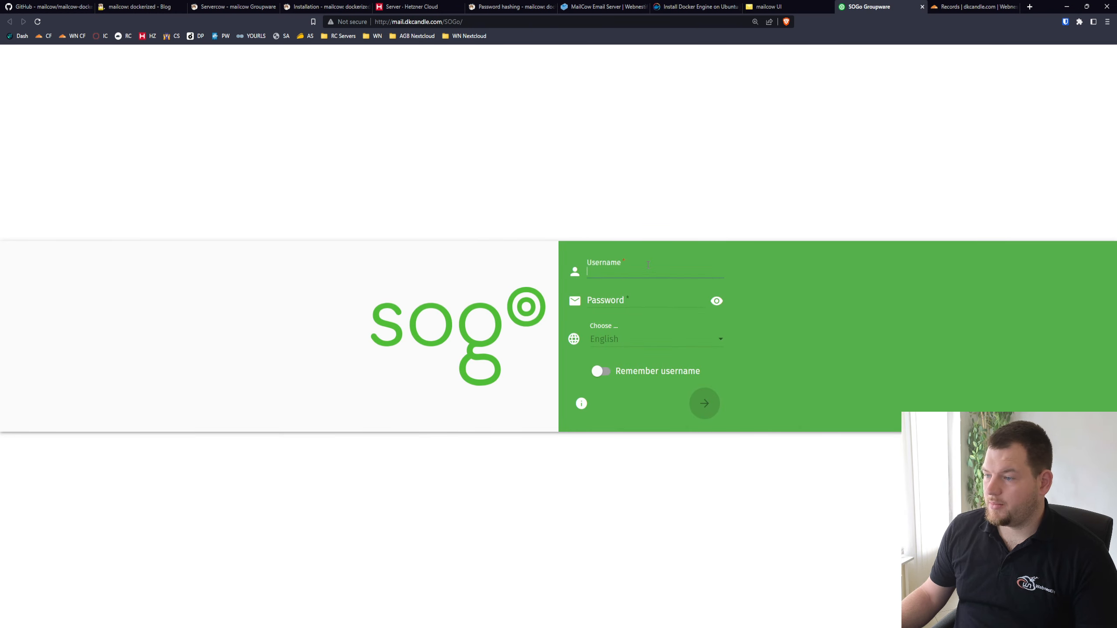
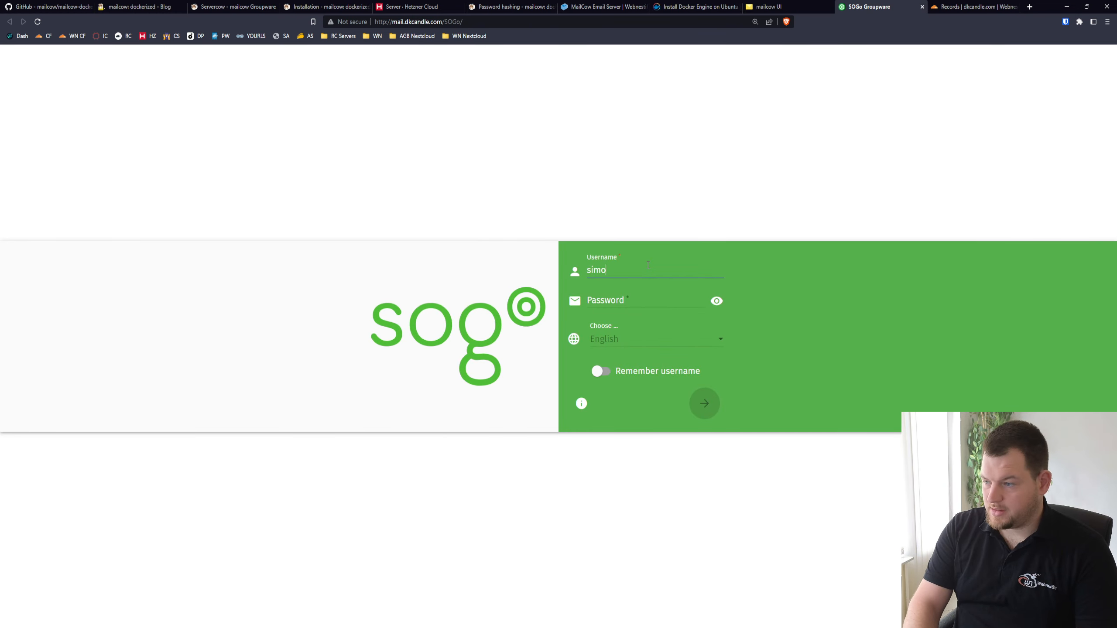
{"action": "key", "text": "Tab"}
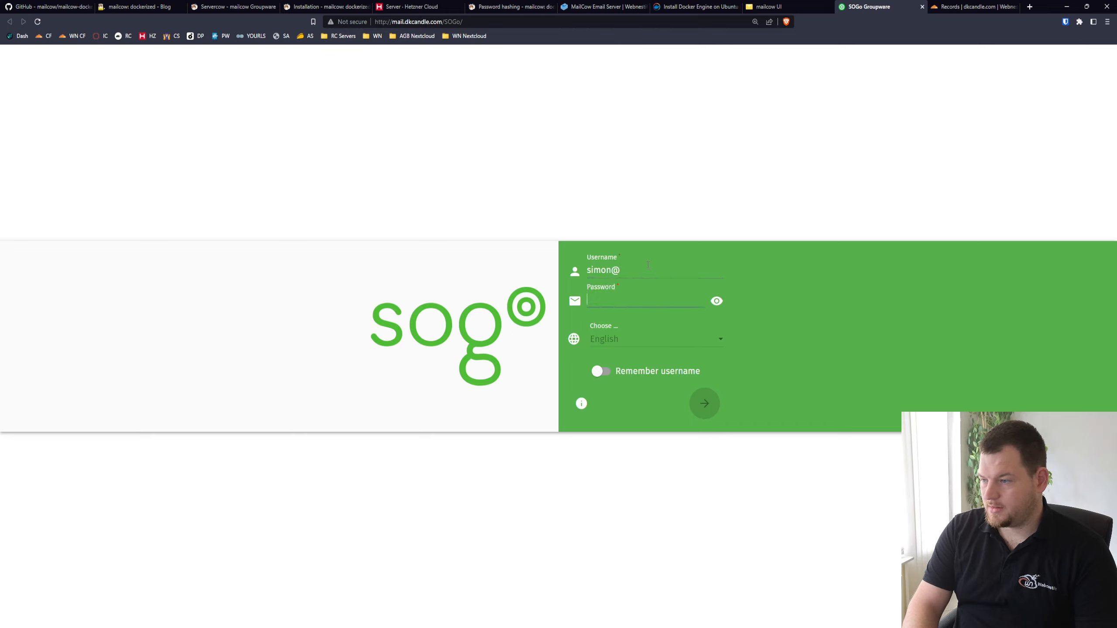
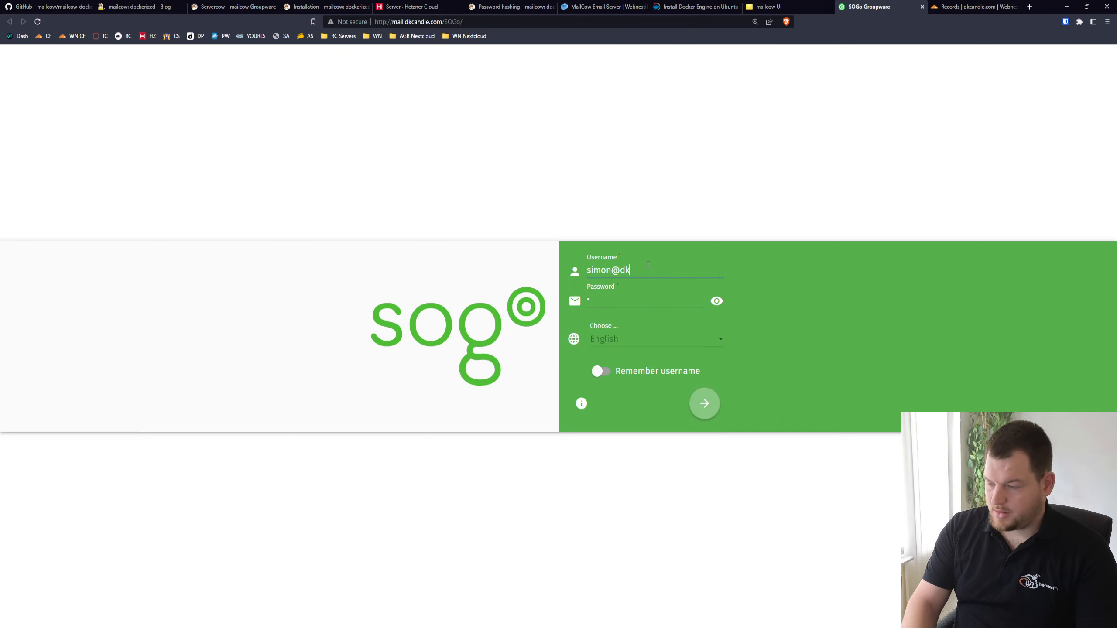
{"action": "key", "text": "Tab"}
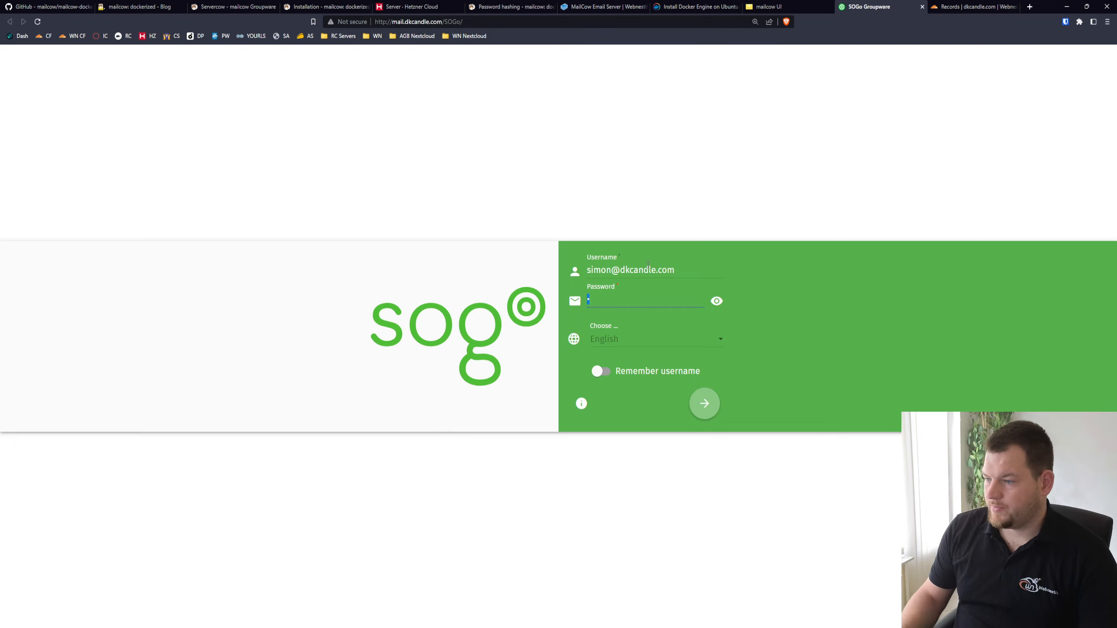
{"action": "left_click", "coordinate": [705, 405]}
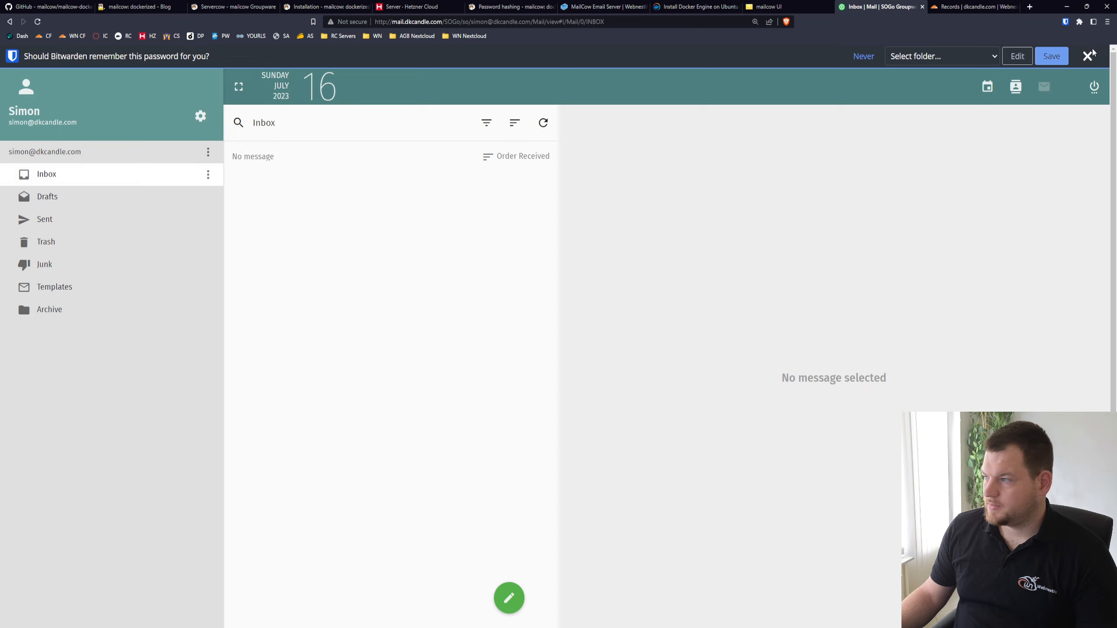
{"action": "left_click", "coordinate": [1089, 55]}
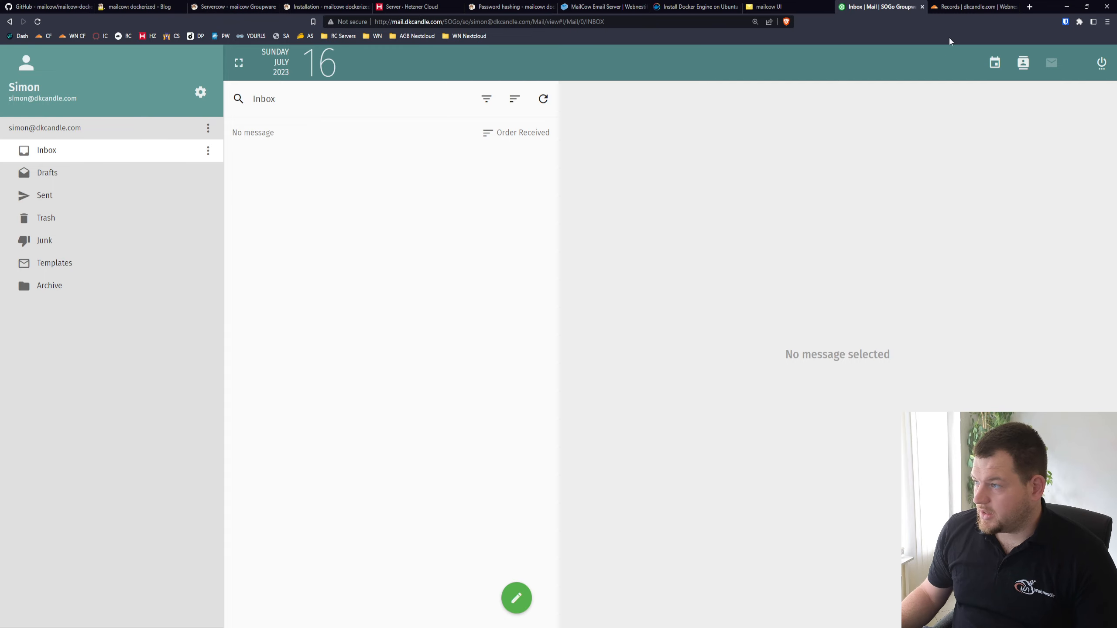
Search the web for "email tester", open mail-tester.com and copy its test e-mail address
{"action": "left_click", "coordinate": [953, 5]}
{"action": "left_click", "coordinate": [609, 21]}
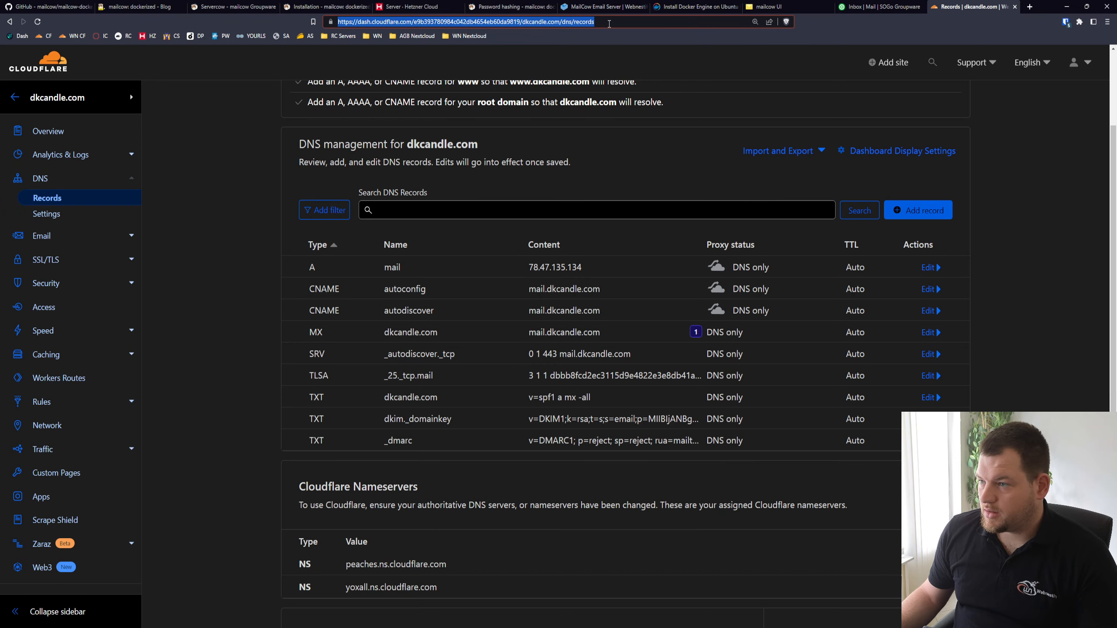
{"action": "type", "text": "email"}
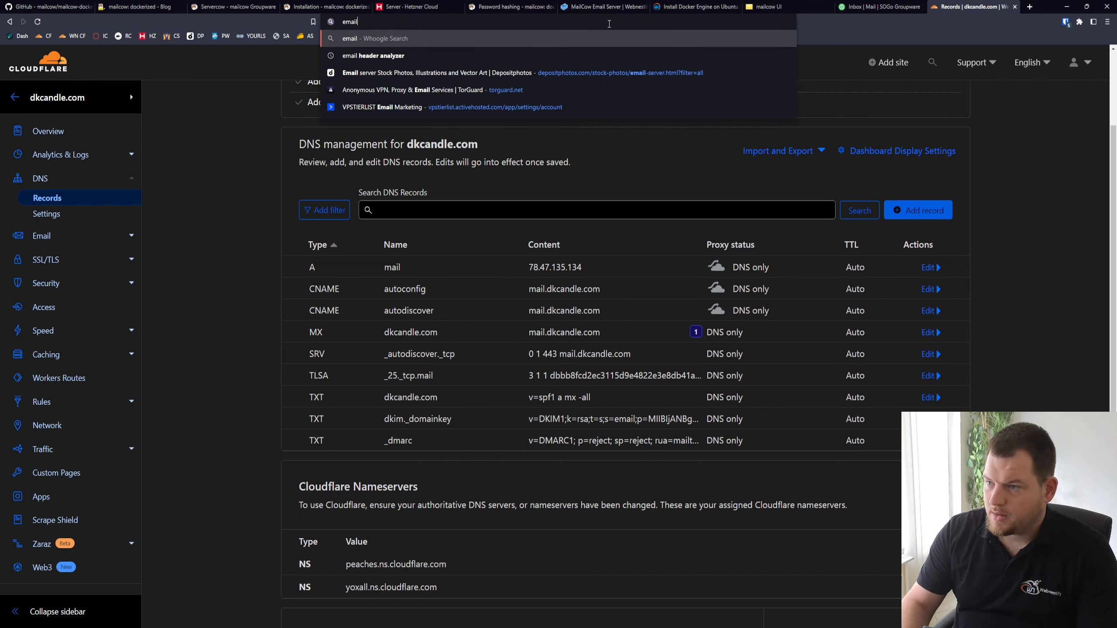
{"action": "type", "text": " tester"}
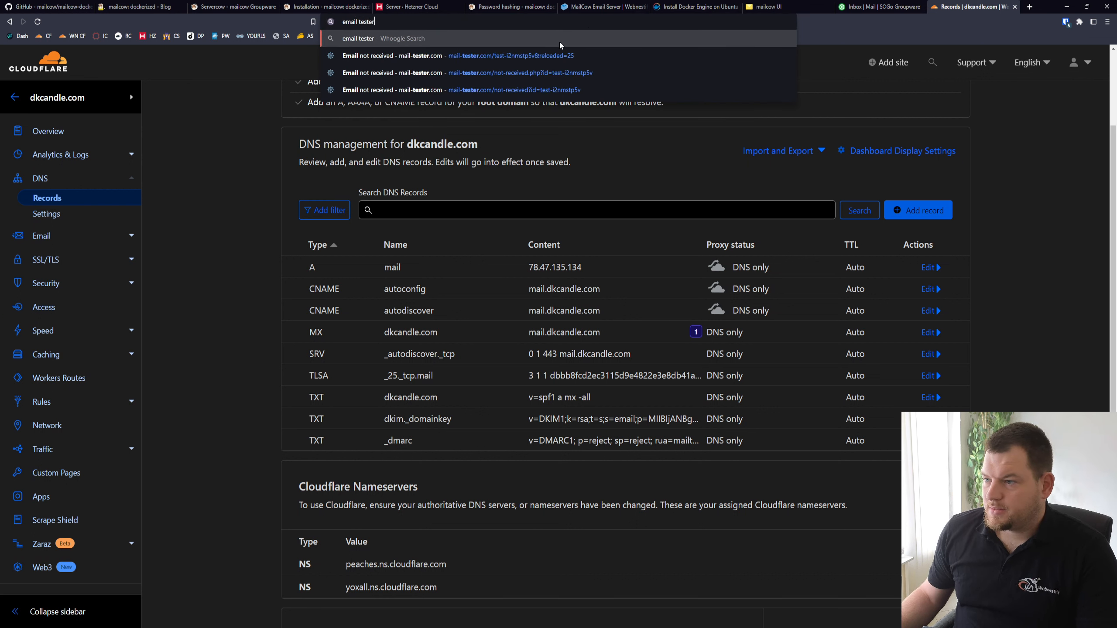
{"action": "key", "text": "Return"}
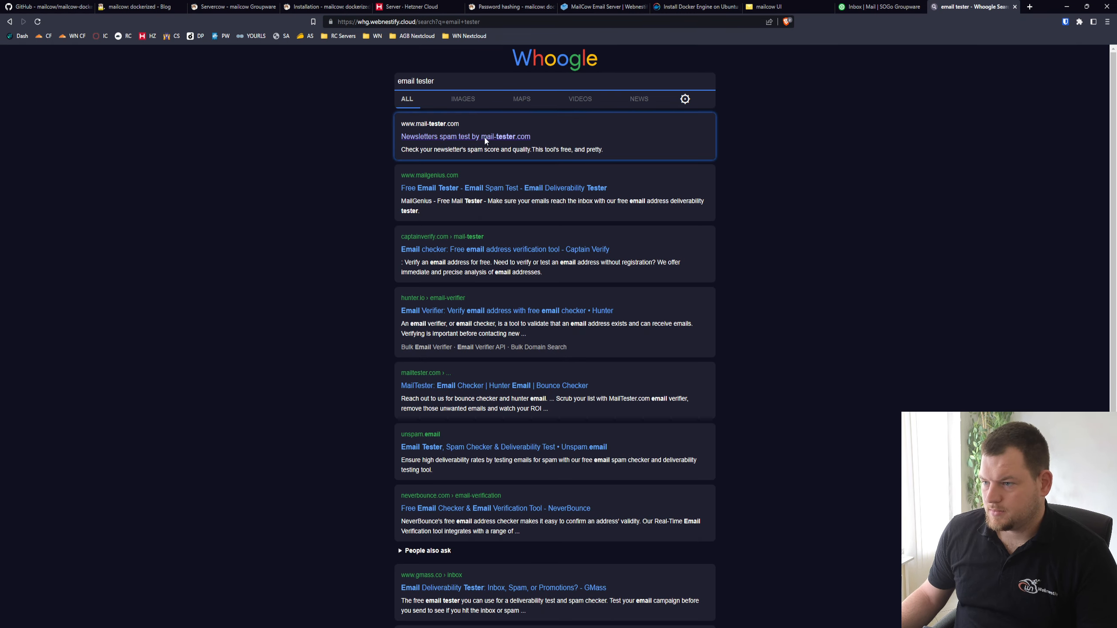
{"action": "left_click", "coordinate": [484, 138]}
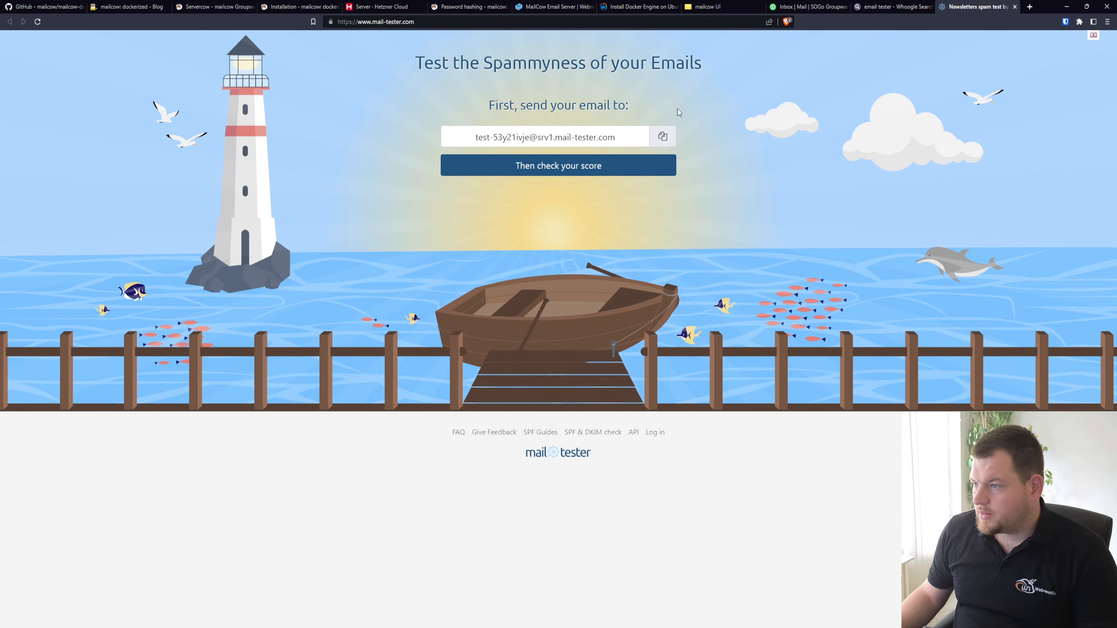
{"action": "left_click", "coordinate": [663, 136]}
In the SOGo webmail, start a new message to the copied test address with the subject "This is just a test"
{"action": "left_click", "coordinate": [800, 7]}
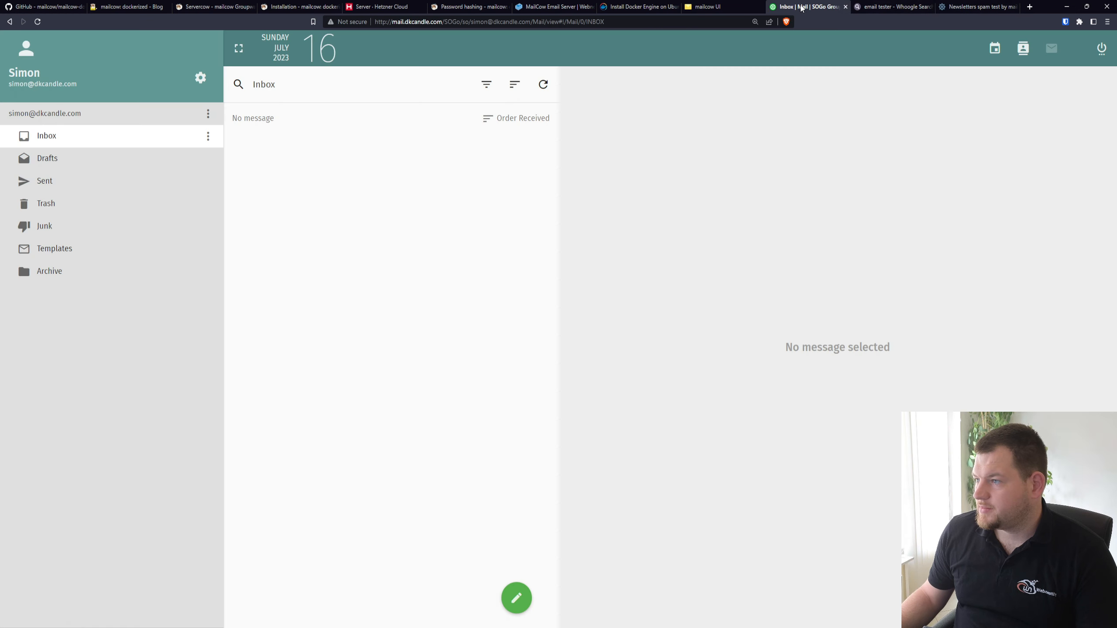
{"action": "mouse_move", "coordinate": [516, 597]}
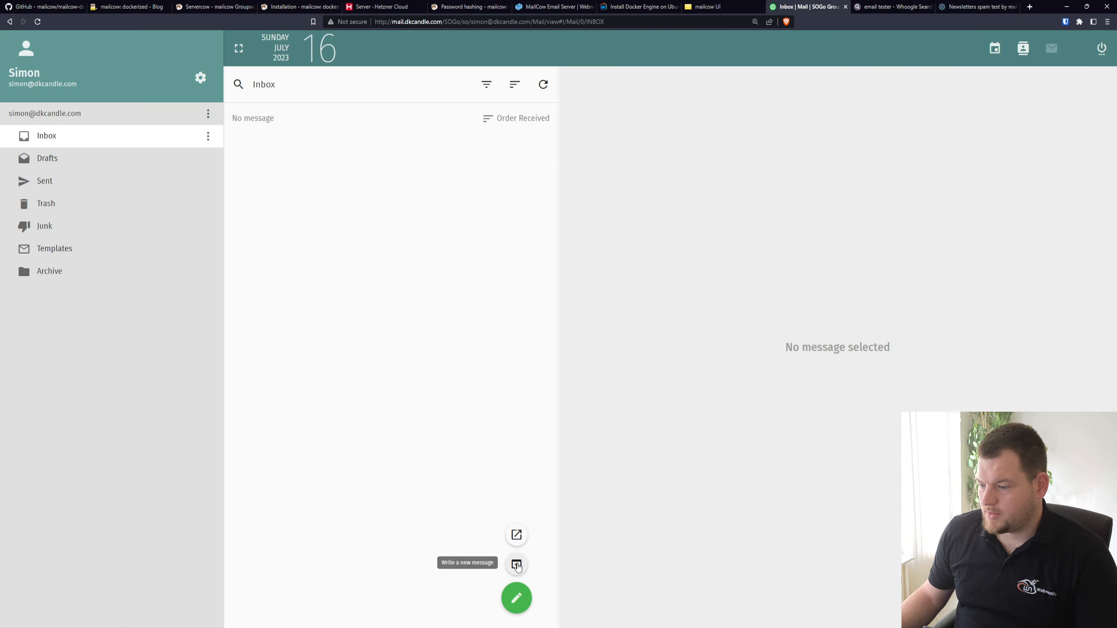
{"action": "left_click", "coordinate": [518, 567]}
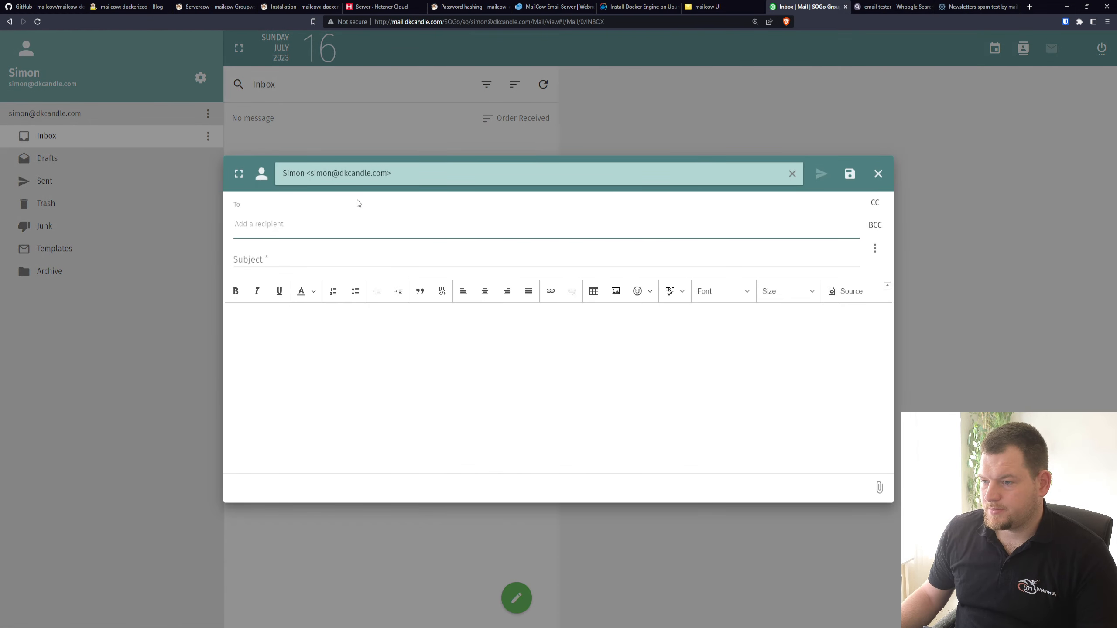
{"action": "key", "text": "ctrl+v"}
{"action": "left_click", "coordinate": [297, 260]}
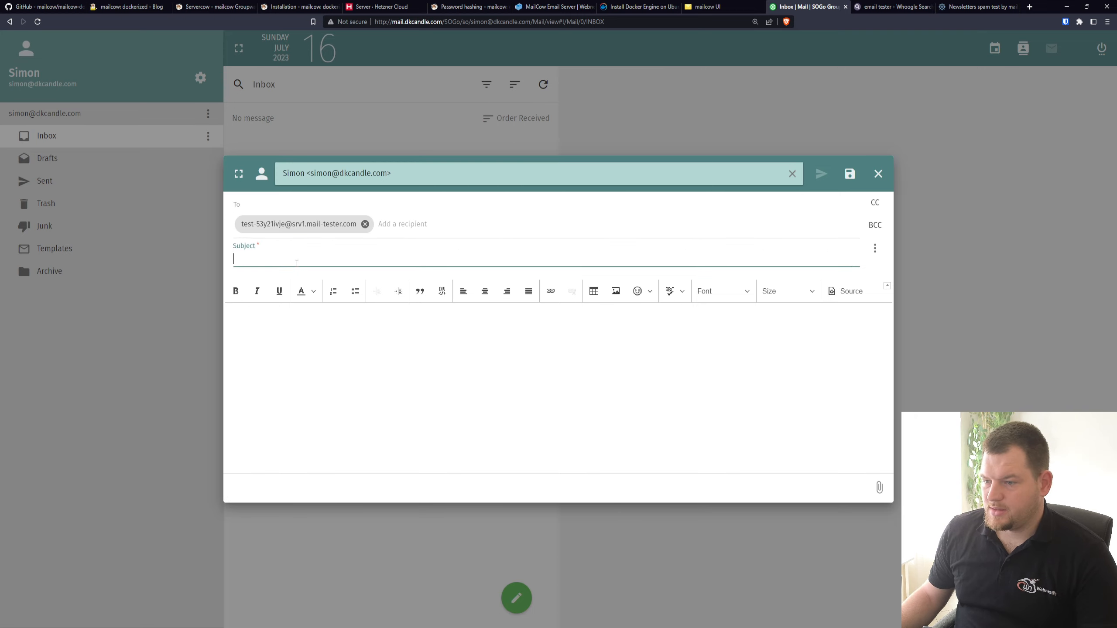
{"action": "type", "text": "This is j"}
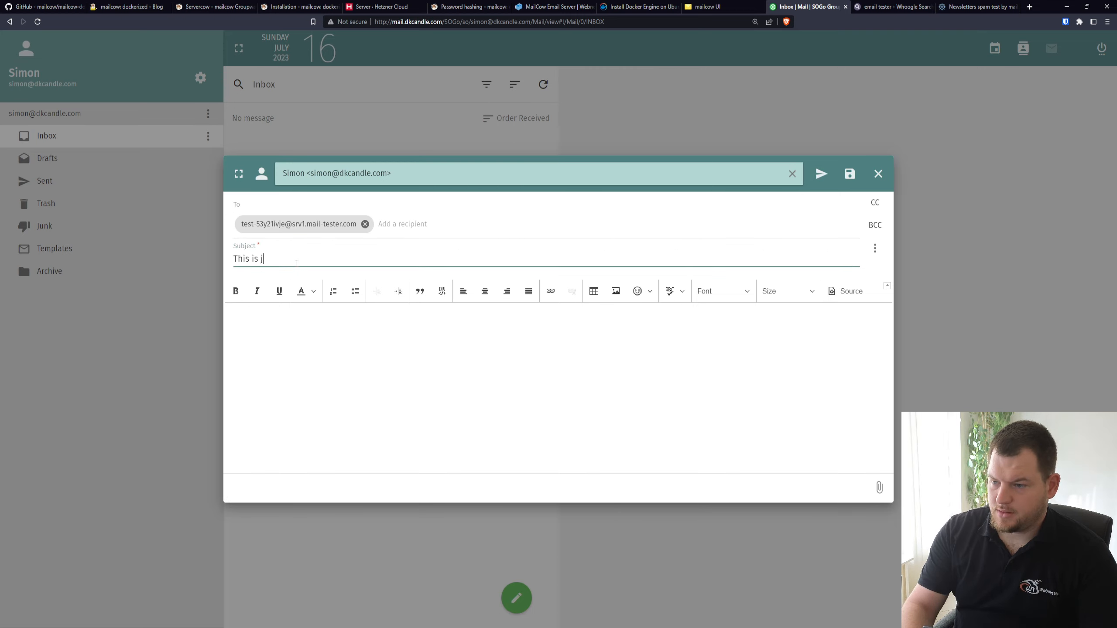
{"action": "type", "text": "ust a test"}
Enter "Perfect, it is workin" as the message body and send the message
{"action": "key", "text": "Tab"}
{"action": "key", "text": "Tab"}
{"action": "key", "text": "Tab"}
{"action": "key", "text": "Tab"}
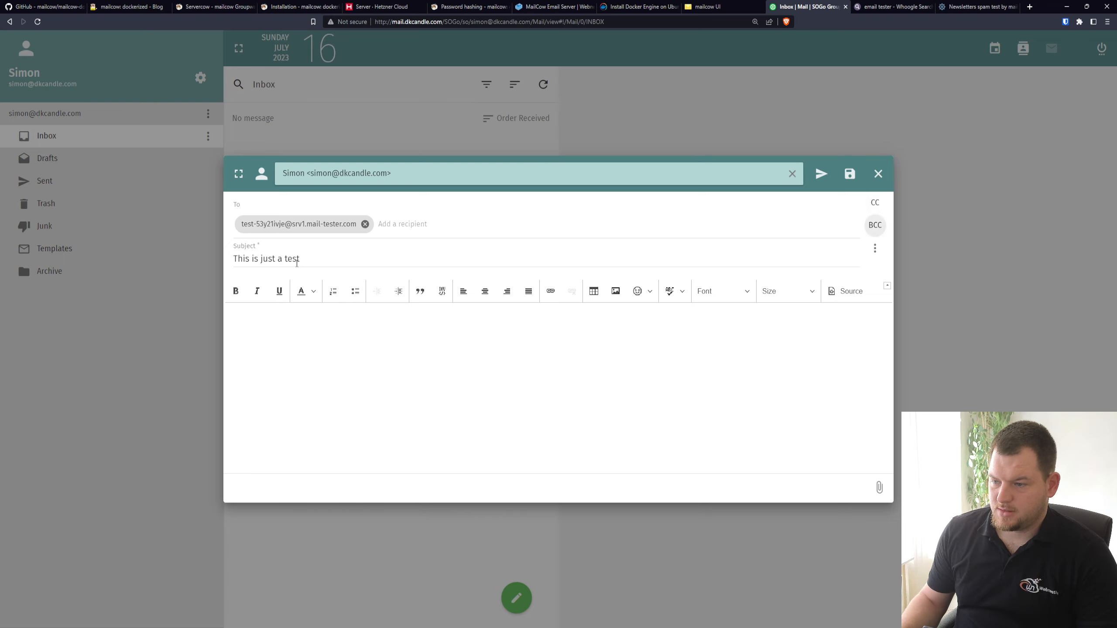
{"action": "type", "text": "Perfe"}
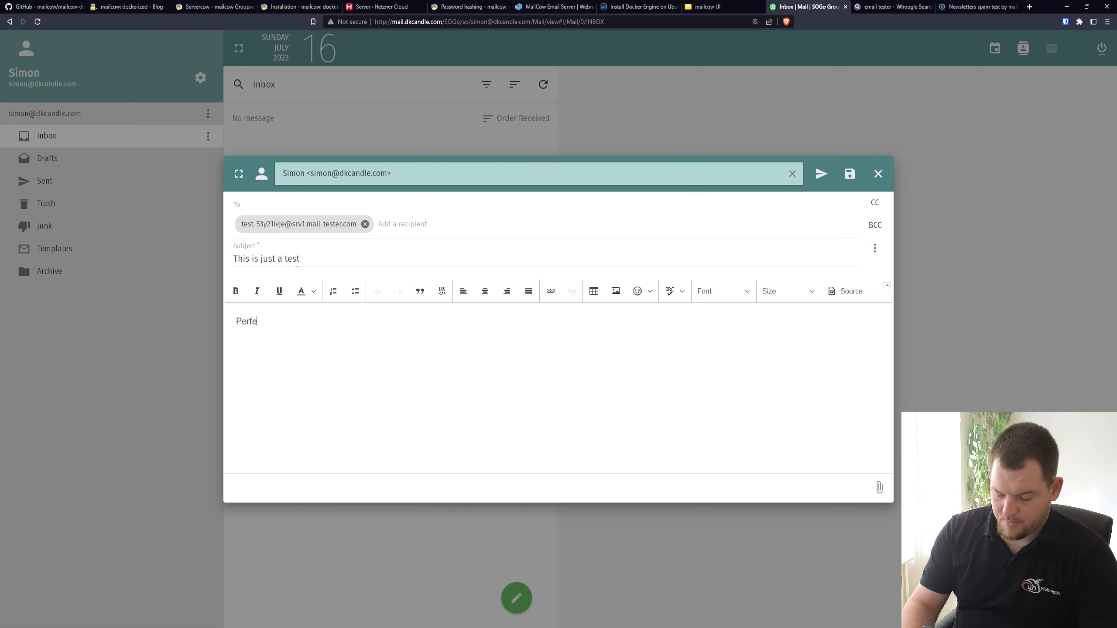
{"action": "type", "text": "ct, it is working"}
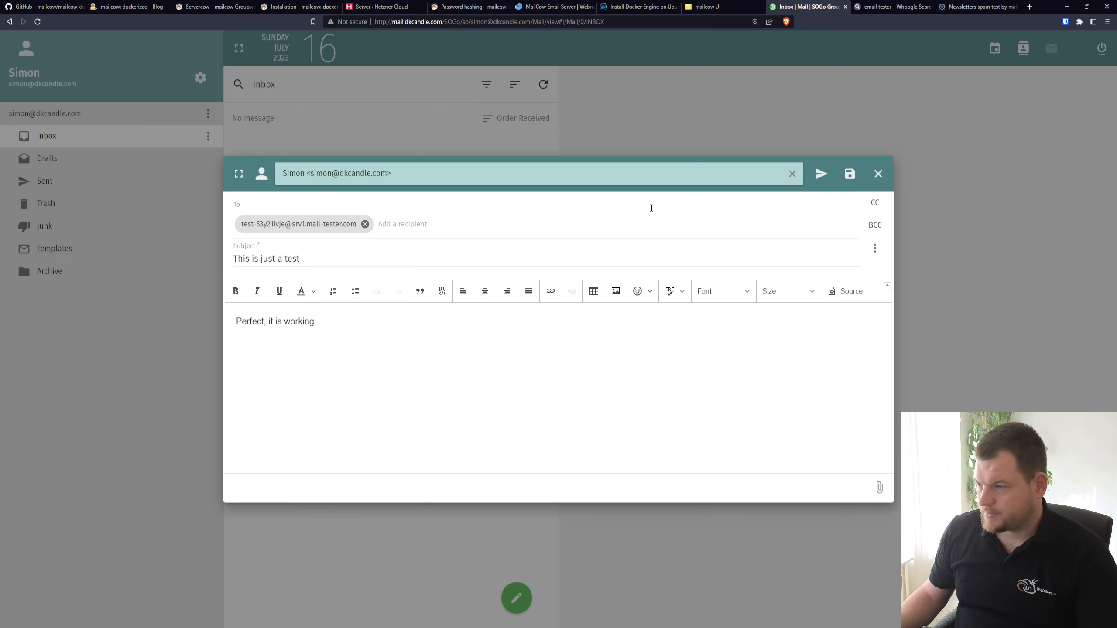
{"action": "left_click", "coordinate": [821, 173]}
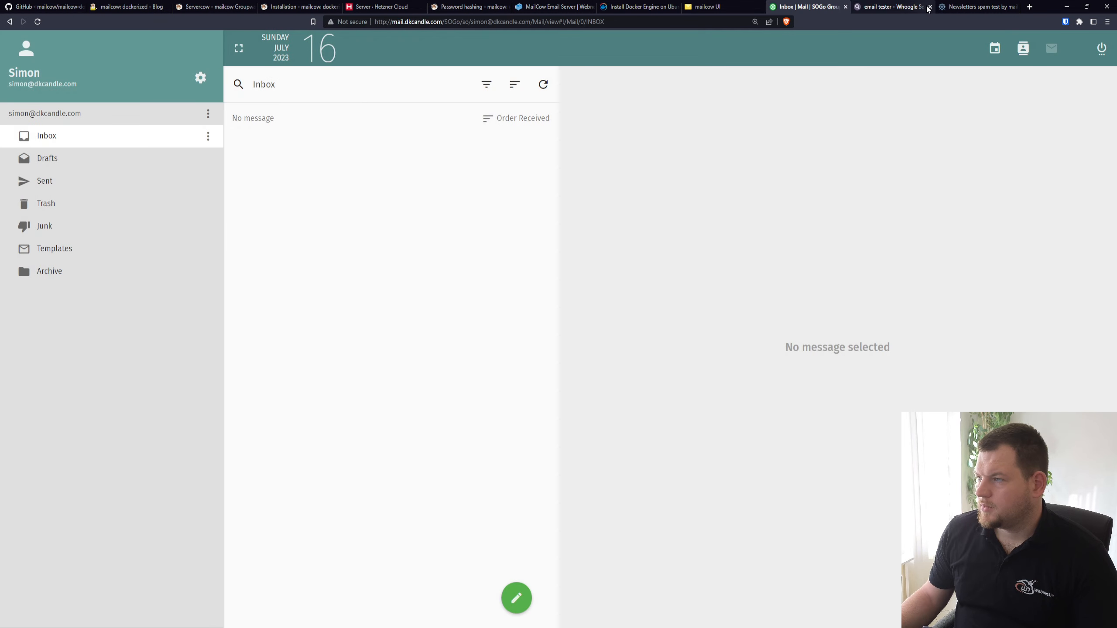
Close the search results, check the sent message's score on mail-tester.com and examine the blacklist details
{"action": "left_click", "coordinate": [925, 8]}
{"action": "left_click", "coordinate": [930, 6]}
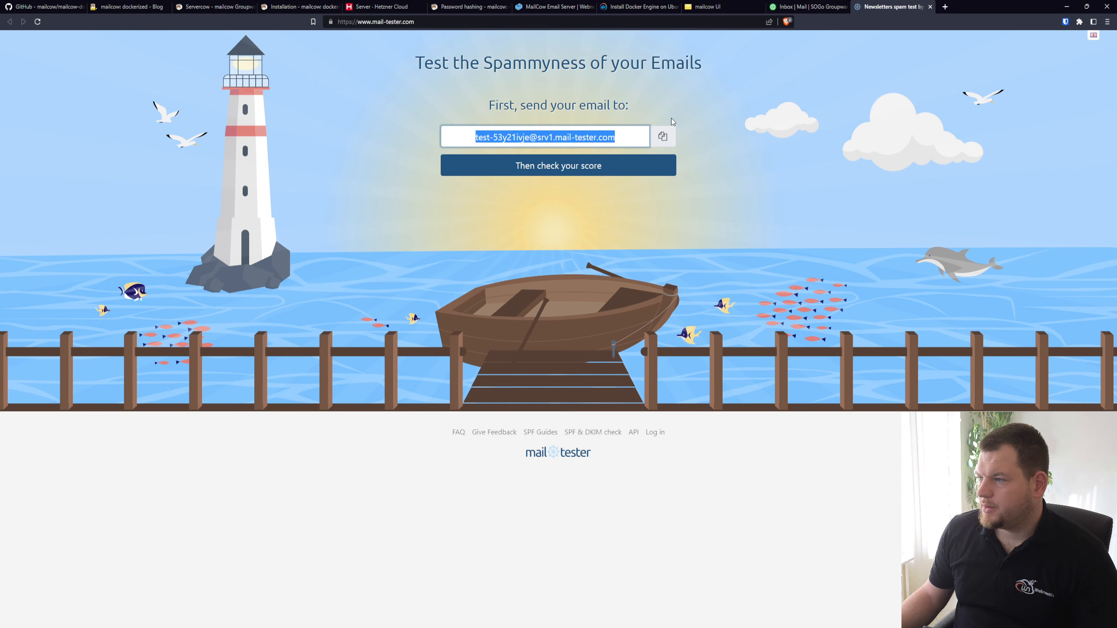
{"action": "left_click", "coordinate": [568, 167]}
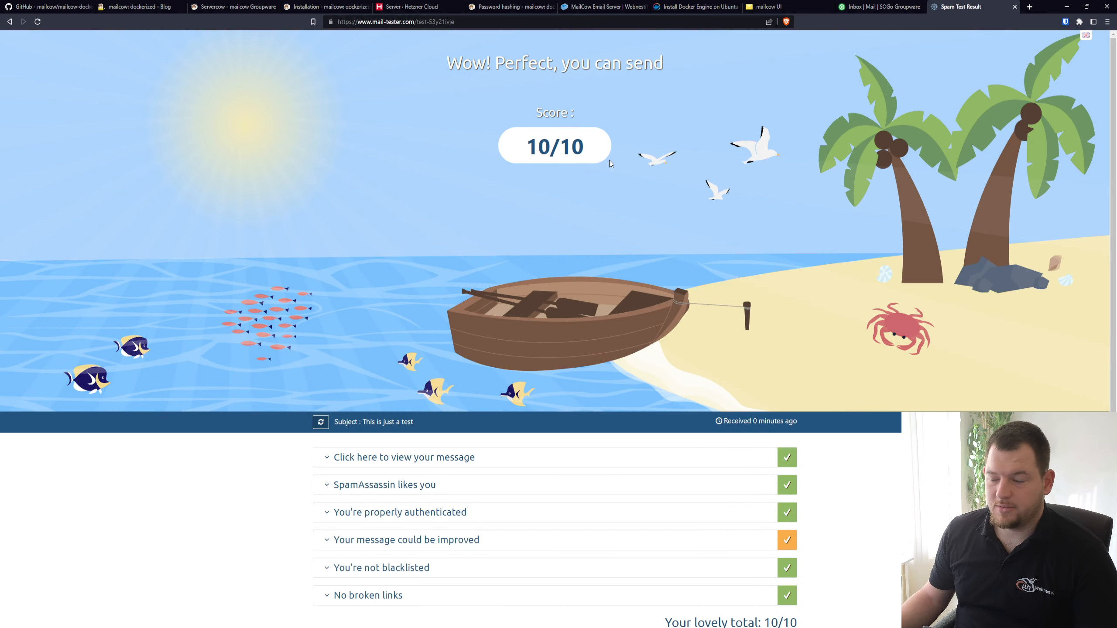
{"action": "scroll", "coordinate": [609, 160], "scroll_direction": "down", "scroll_amount": 2}
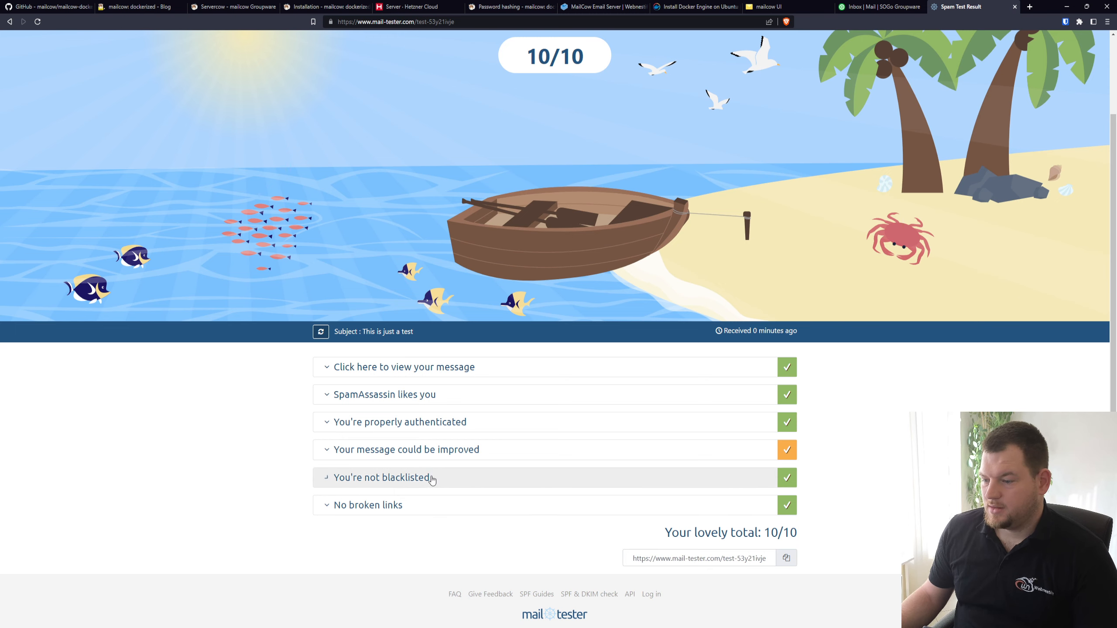
{"action": "left_click", "coordinate": [411, 477]}
{"action": "scroll", "coordinate": [492, 447], "scroll_direction": "down", "scroll_amount": 3}
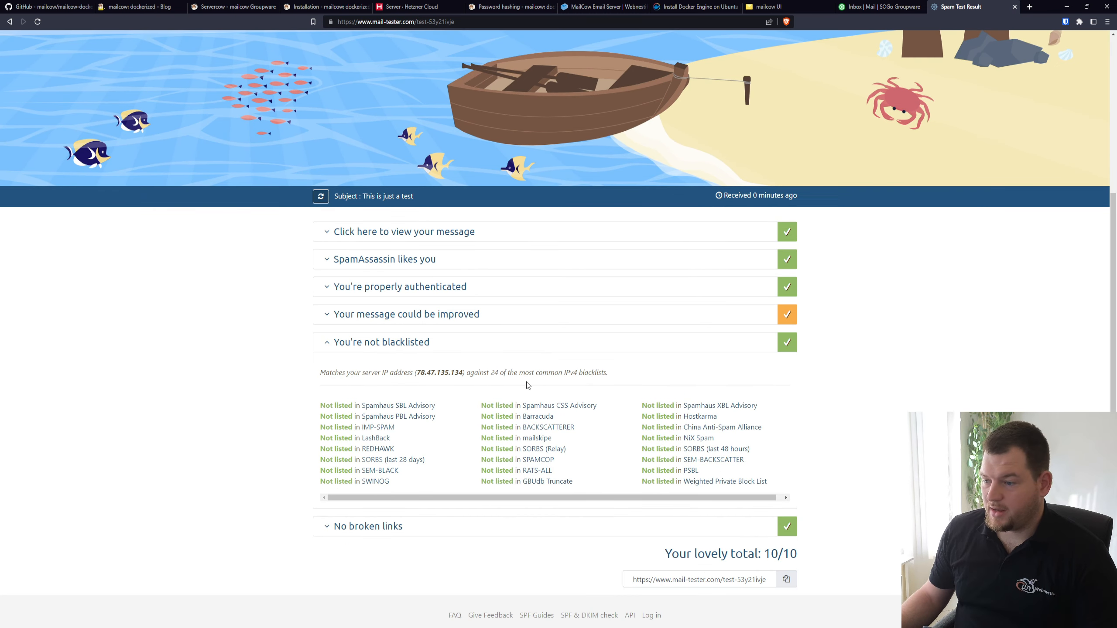
Examine the authentication details and overall score of the sent message on mail-tester.com, and close the test result and the webmail
{"action": "left_click", "coordinate": [466, 288]}
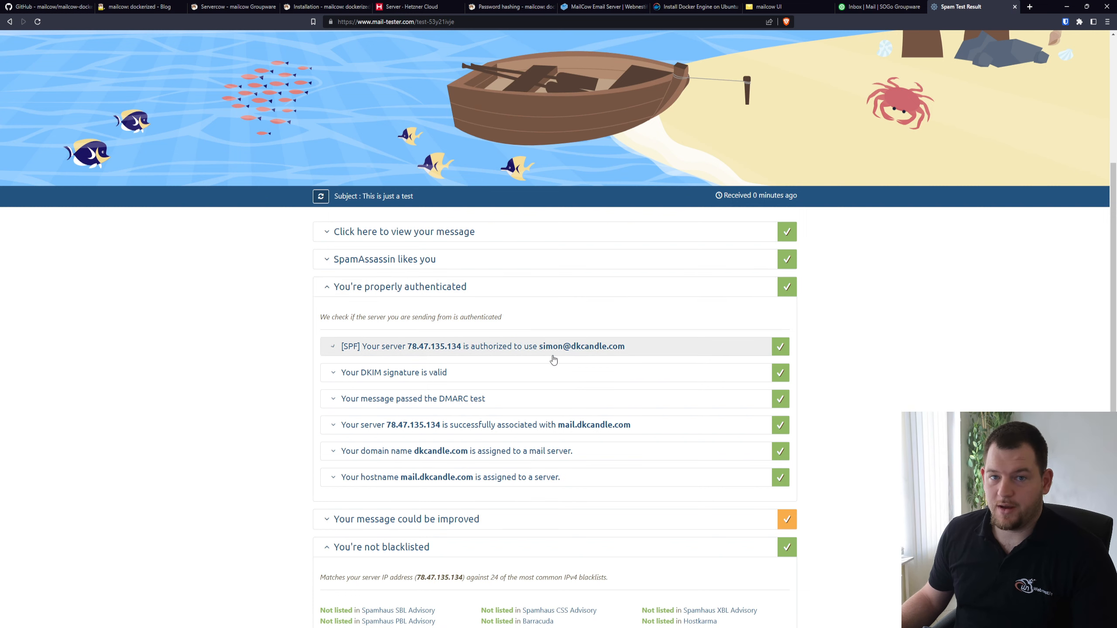
{"action": "scroll", "coordinate": [650, 430], "scroll_direction": "up", "scroll_amount": 5}
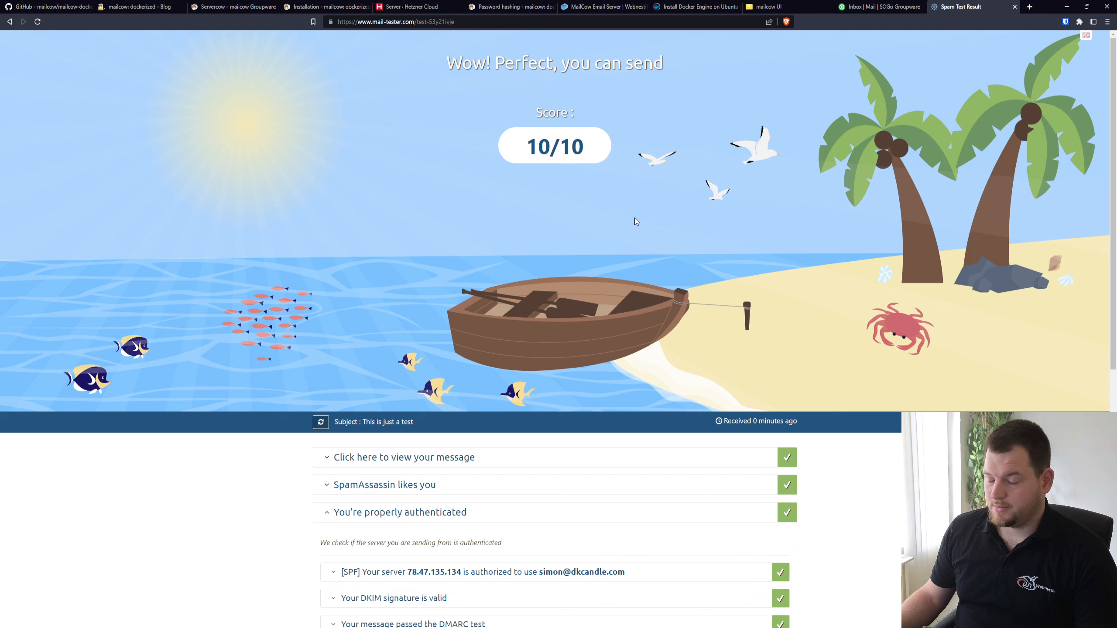
{"action": "scroll", "coordinate": [630, 282], "scroll_direction": "down", "scroll_amount": 2}
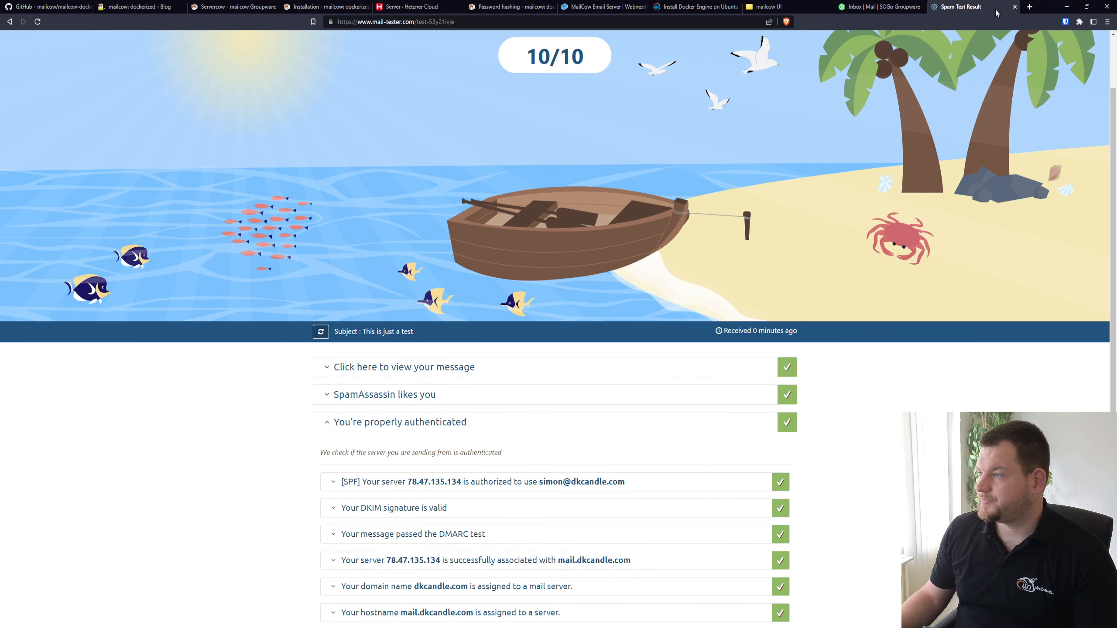
{"action": "left_click", "coordinate": [1014, 7]}
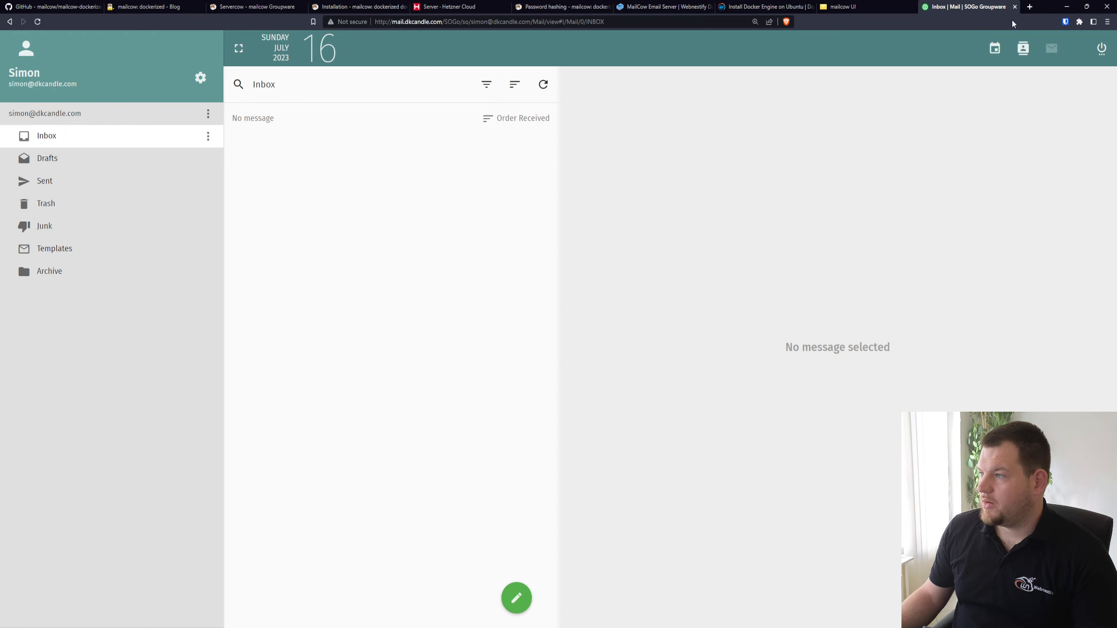
{"action": "left_click", "coordinate": [1014, 7]}
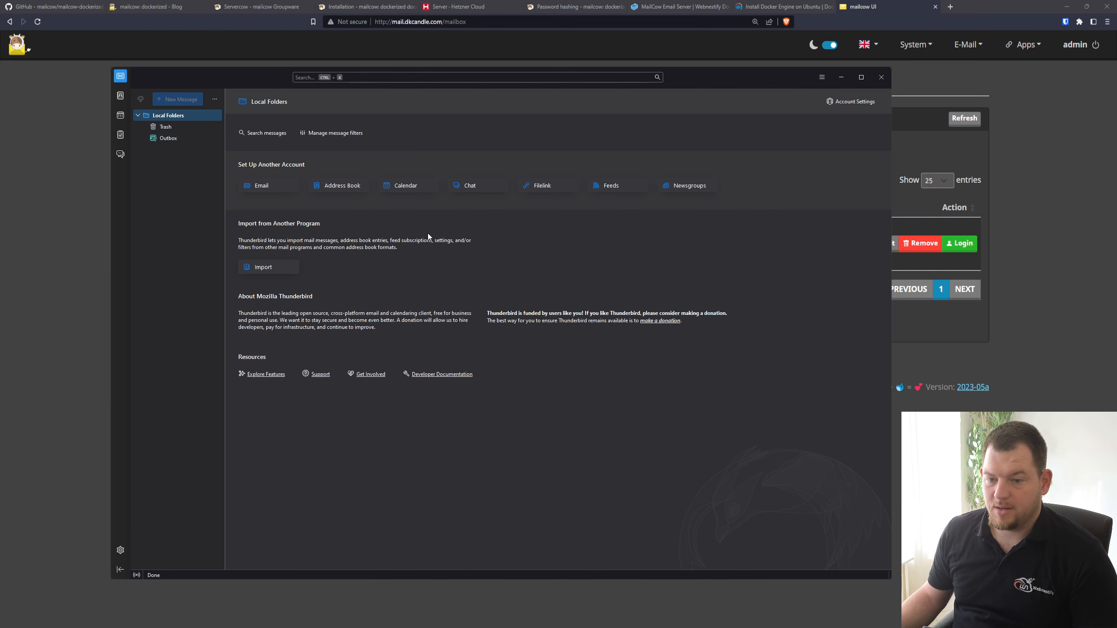
In Thunderbird, start setting up an existing email account and enter the account holder's name
{"action": "left_click", "coordinate": [268, 189]}
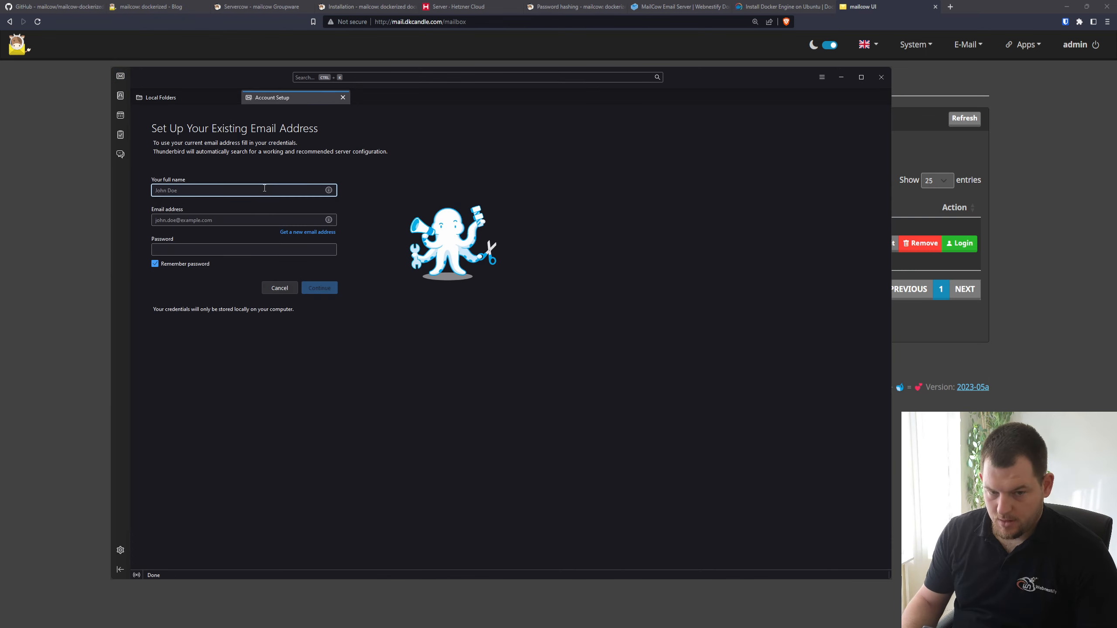
{"action": "type", "text": "Simo"}
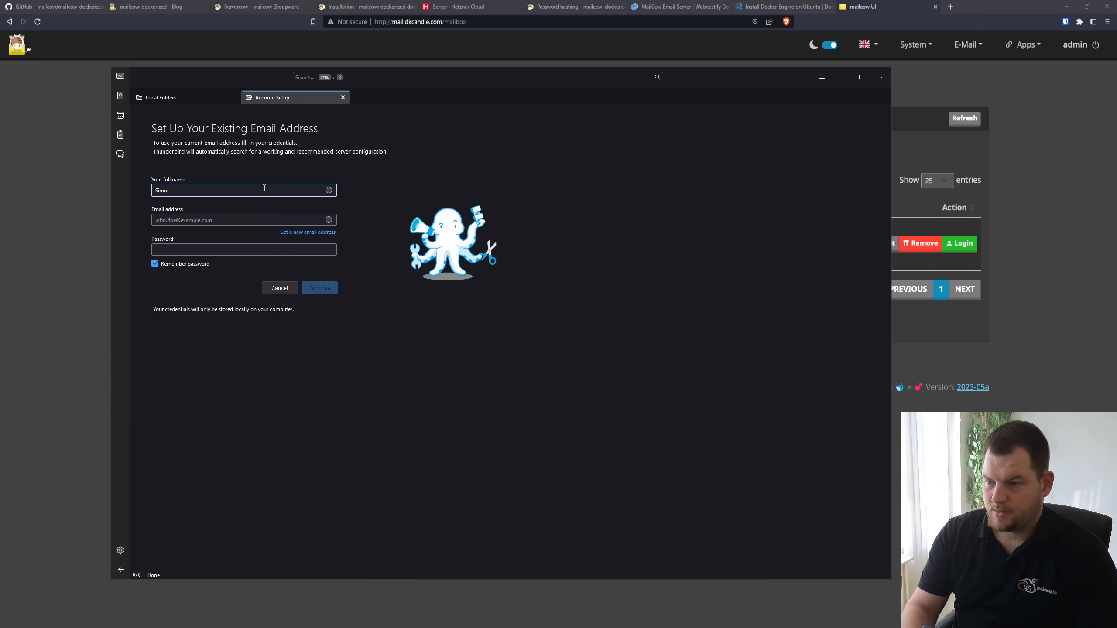
{"action": "type", "text": "im"}
{"action": "key", "text": "Tab"}
{"action": "left_click", "coordinate": [265, 188]}
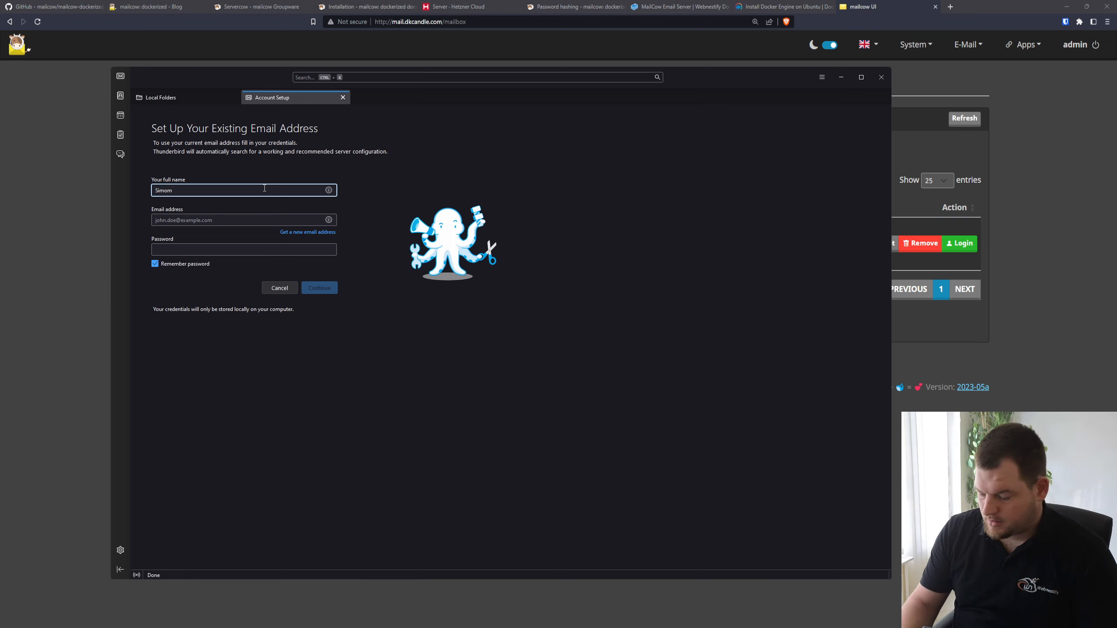
{"action": "key", "text": "BackSpace"}
{"action": "type", "text": "n"}
{"action": "key", "text": "Tab"}
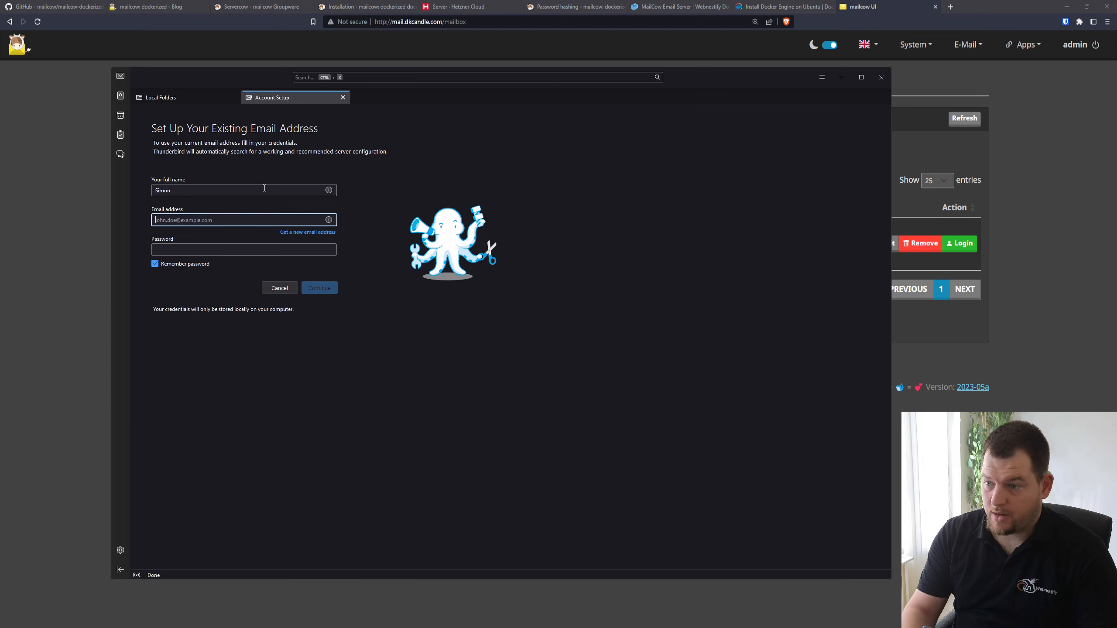
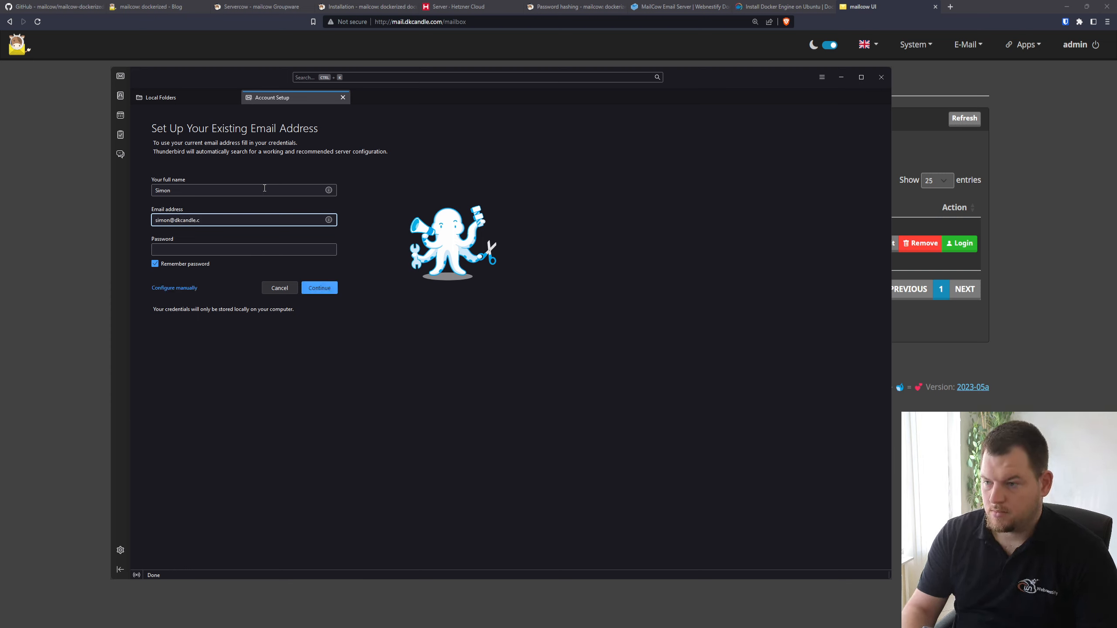
Fill in the mailbox's e-mail address and paste the mailbox password into the account setup
{"action": "key", "text": "Tab"}
{"action": "key", "text": "ctrl+v"}
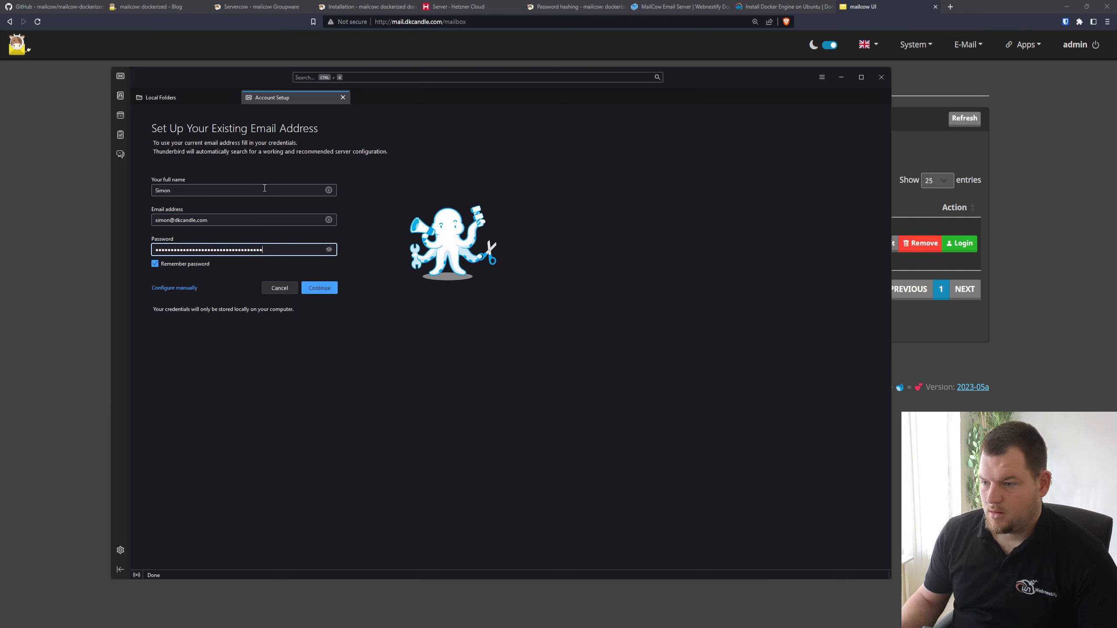
{"action": "double_click", "coordinate": [285, 246]}
{"action": "key", "text": "BackSpace"}
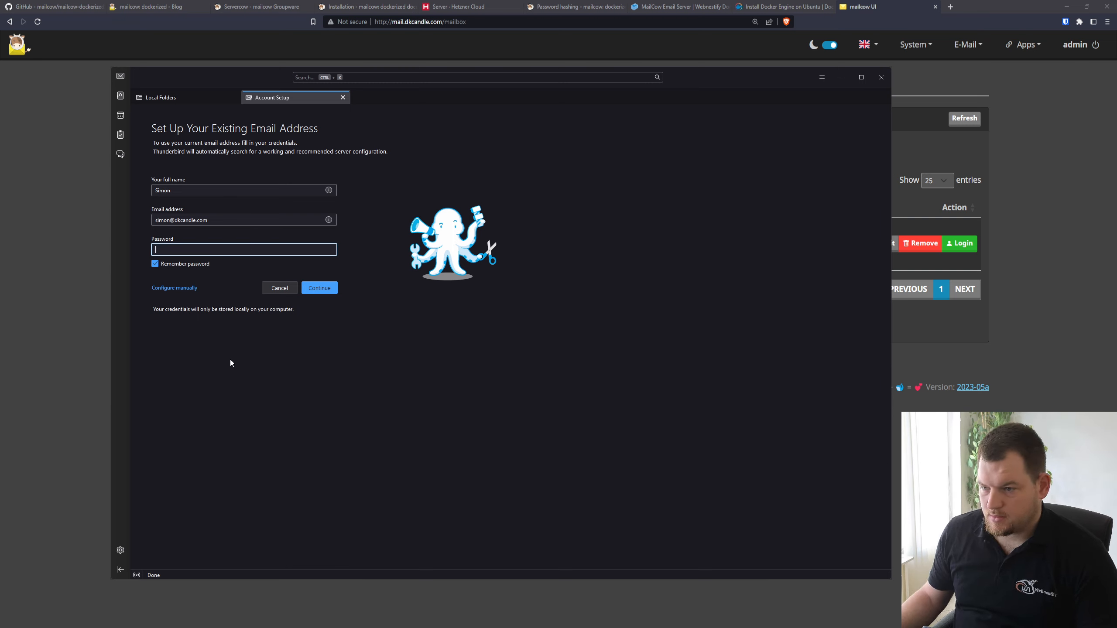
{"action": "key", "text": "ctrl+v"}
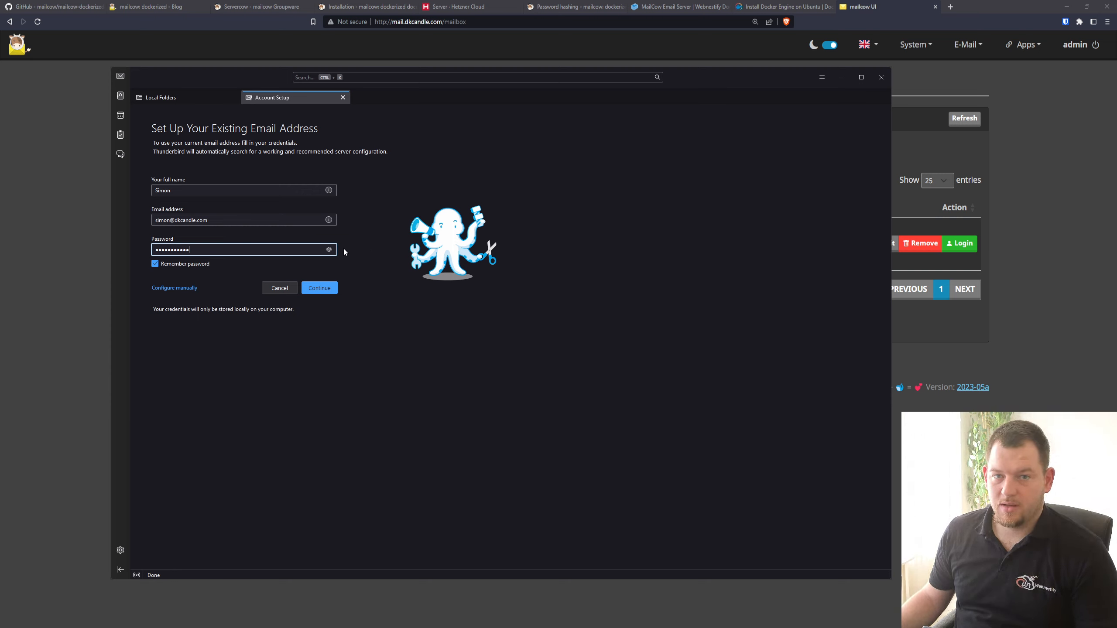
Look up the server configuration for the mailbox, accept the IMAP configuration and finish the account setup
{"action": "left_click", "coordinate": [322, 283]}
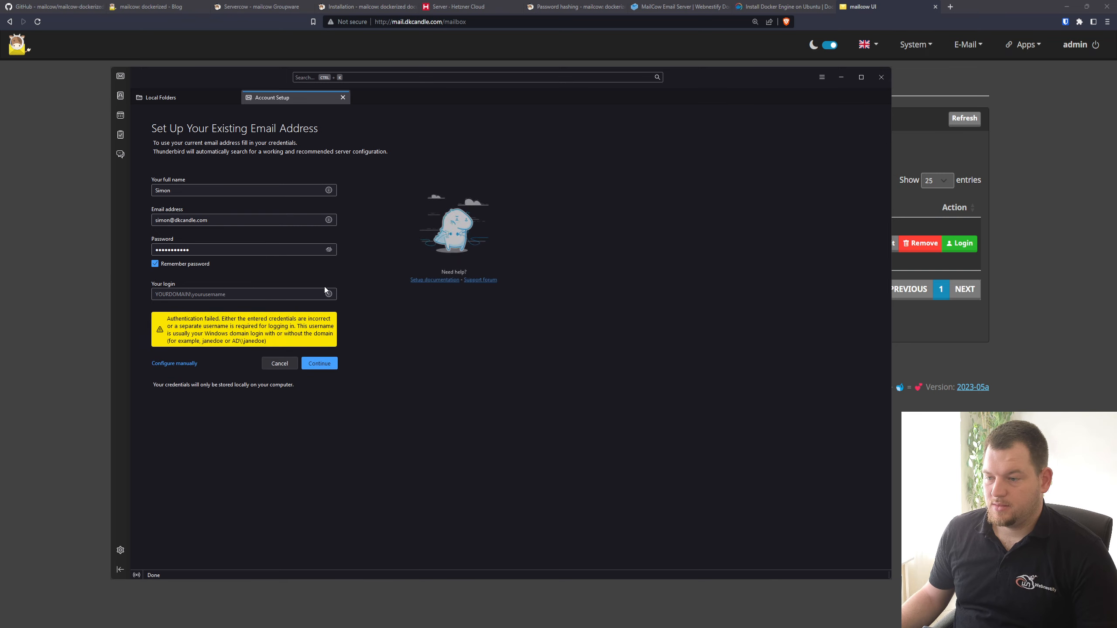
{"action": "left_click", "coordinate": [323, 364]}
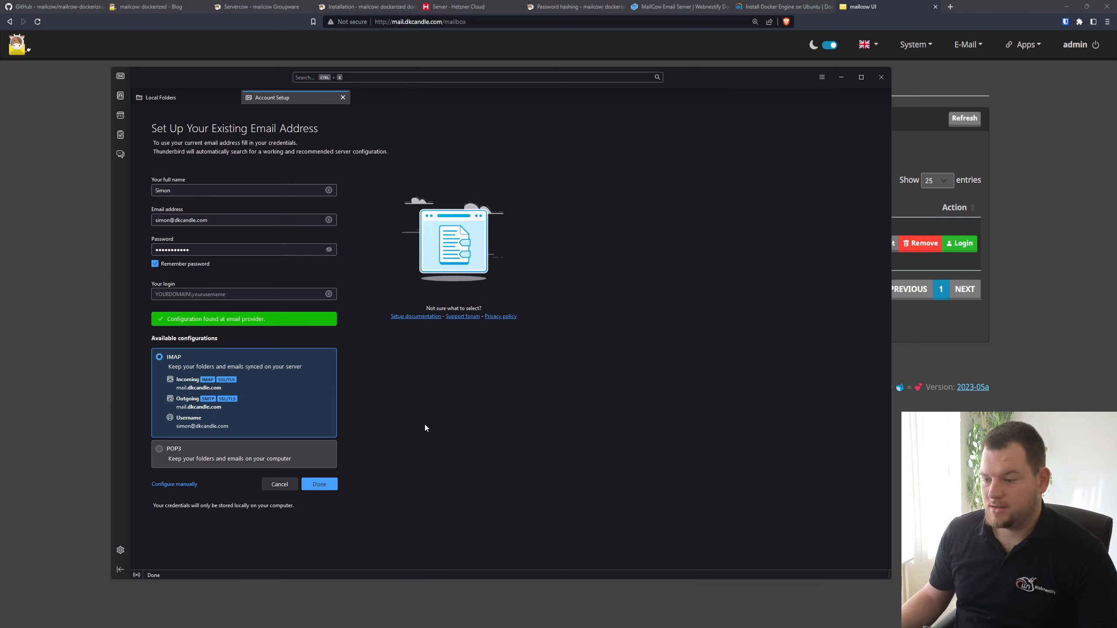
{"action": "left_click", "coordinate": [326, 484]}
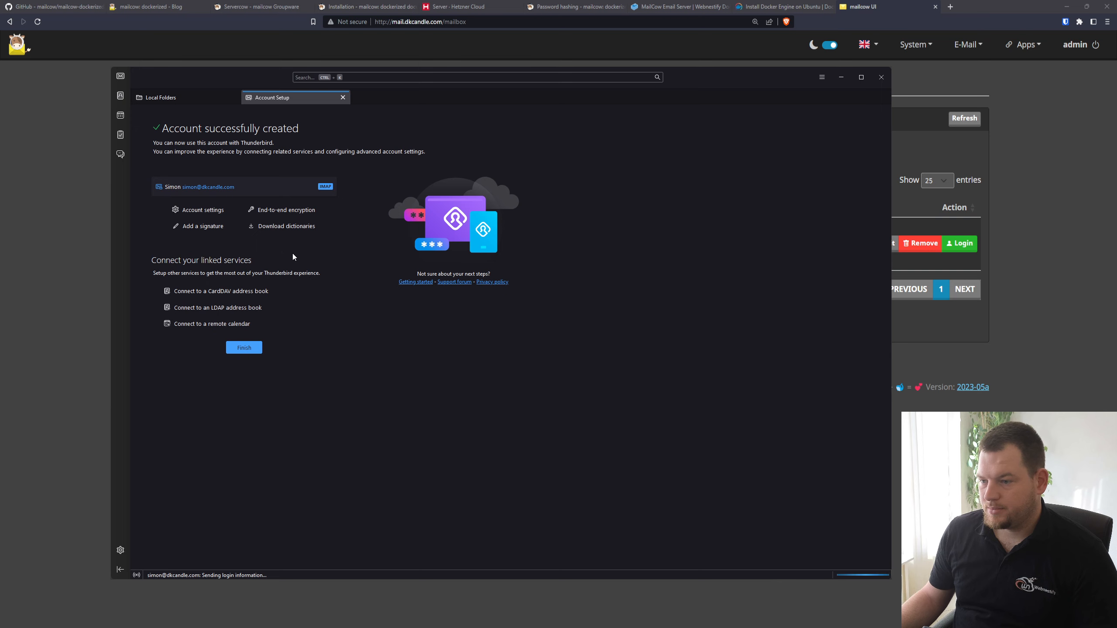
{"action": "left_click", "coordinate": [244, 347]}
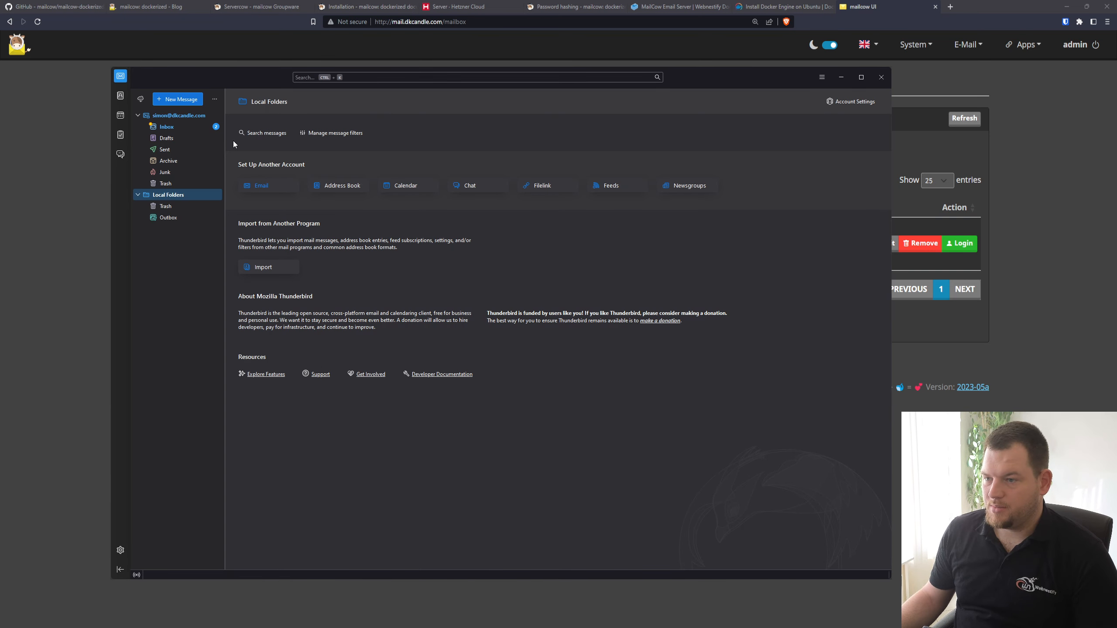
Open the new account's inbox and read the "Personal Calendar" and "Personal Address Book" messages
{"action": "left_click", "coordinate": [171, 132]}
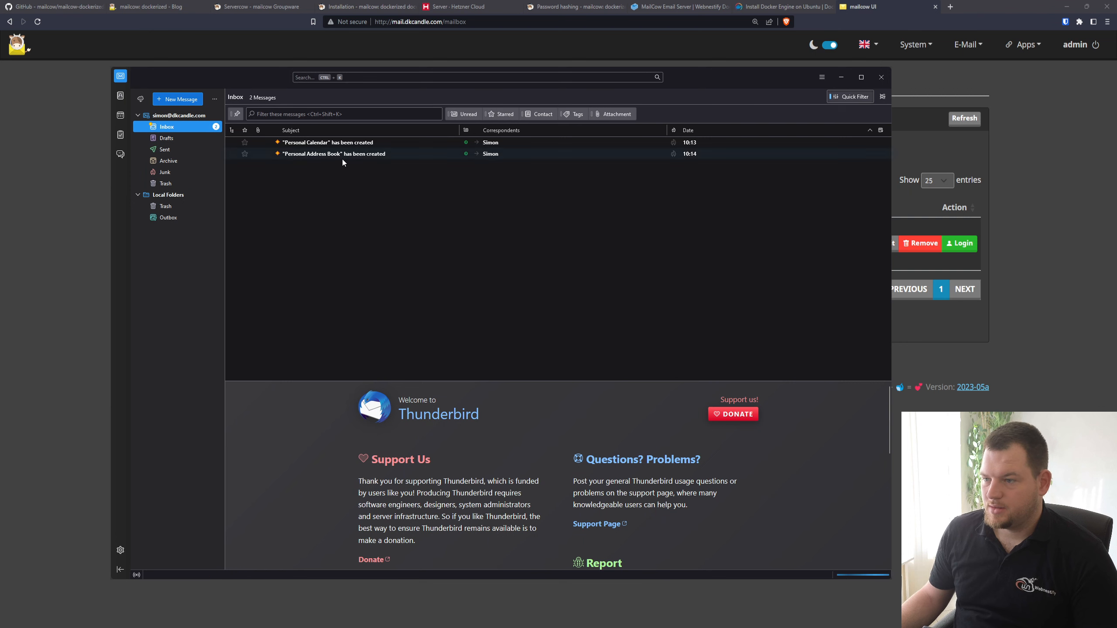
{"action": "left_click", "coordinate": [394, 143]}
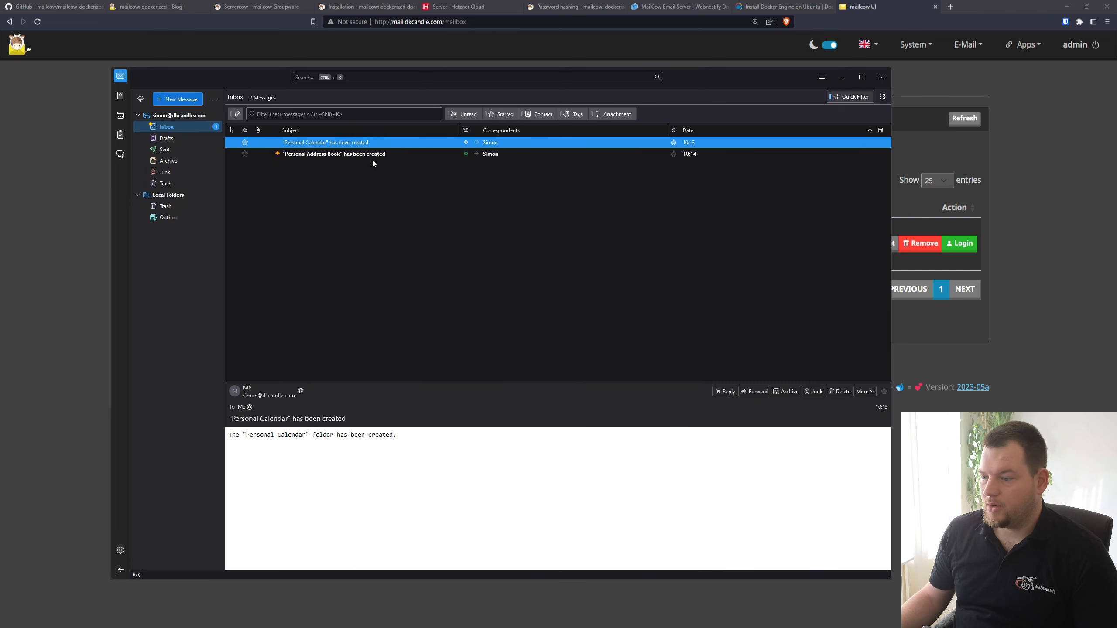
{"action": "left_click", "coordinate": [391, 154]}
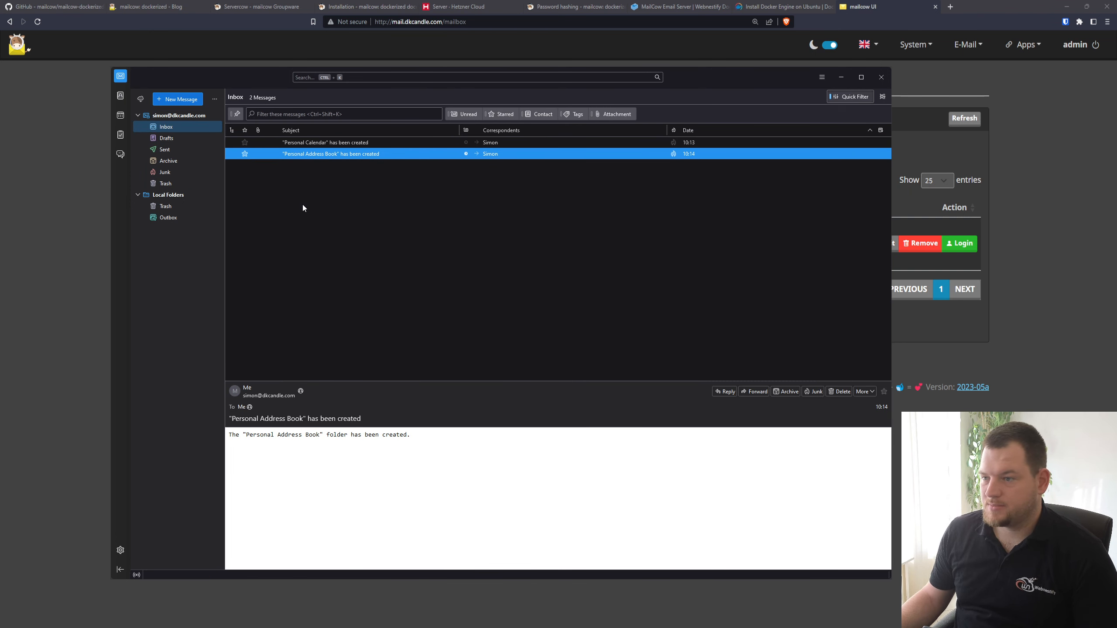
Review the new account's outgoing SMTP server and incoming IMAP server settings, and return to the account overview
{"action": "left_click", "coordinate": [194, 116]}
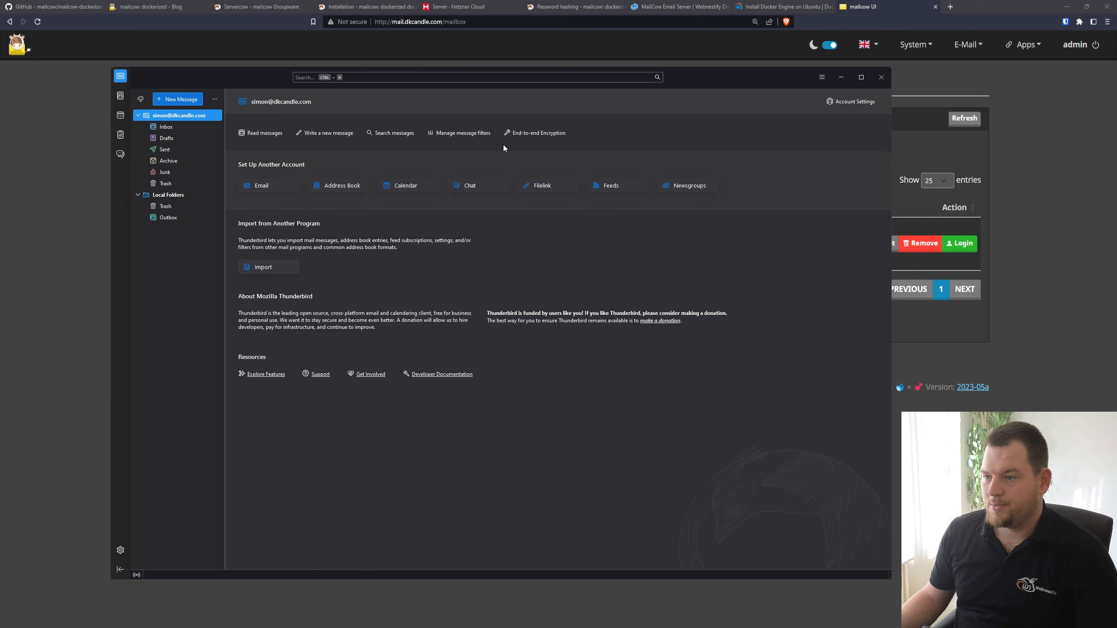
{"action": "left_click", "coordinate": [859, 101]}
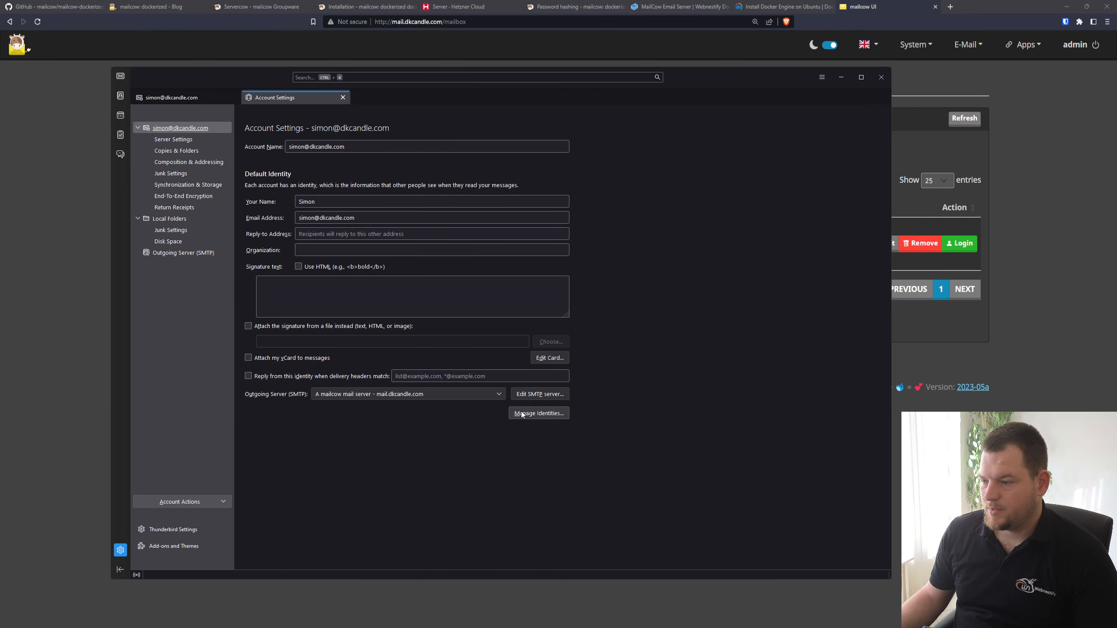
{"action": "left_click", "coordinate": [546, 396]}
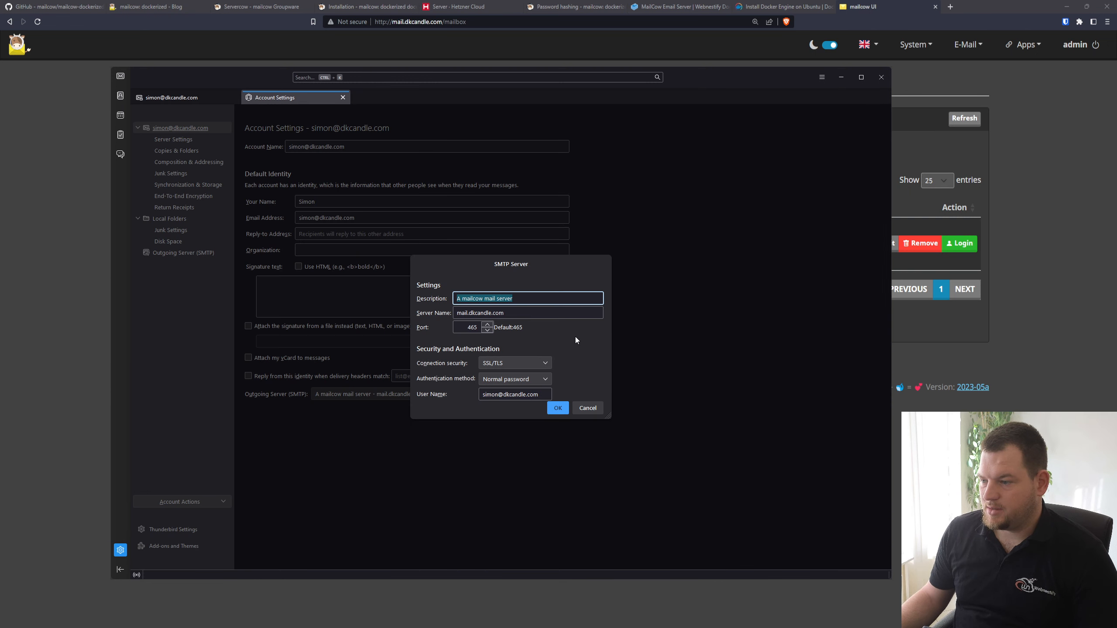
{"action": "left_click", "coordinate": [557, 408]}
{"action": "left_click", "coordinate": [178, 140]}
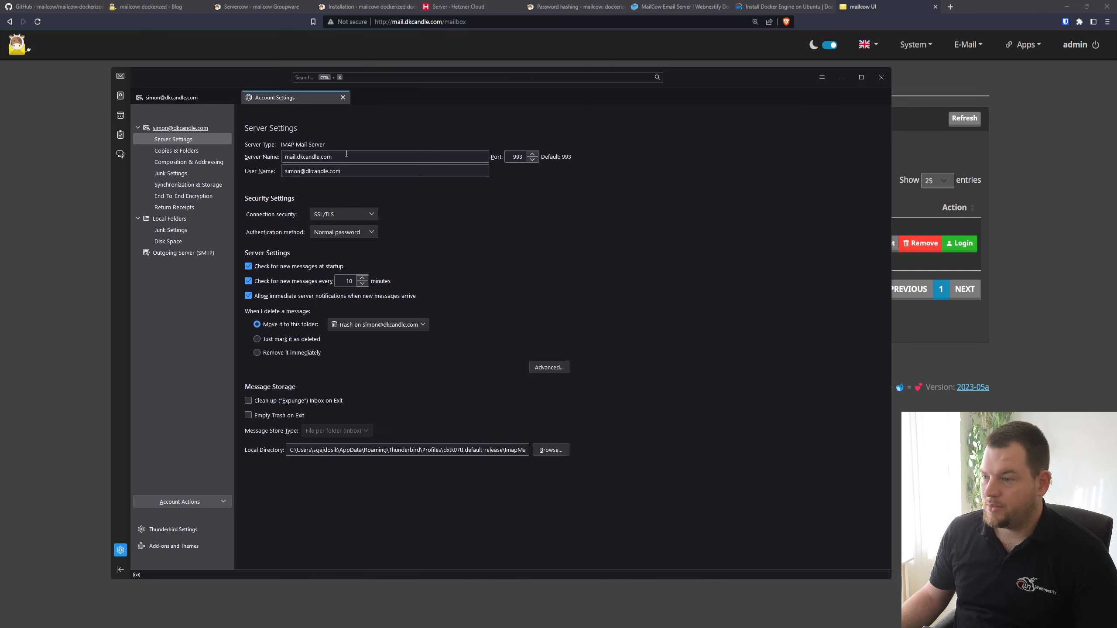
{"action": "left_click", "coordinate": [200, 99]}
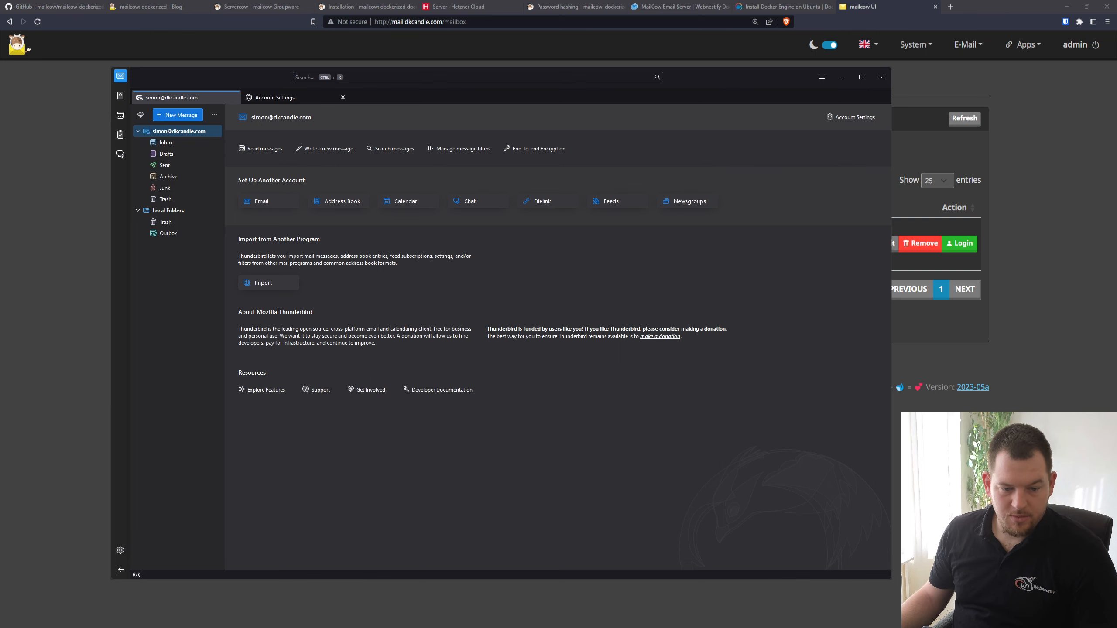
Switch to the mailcow UI and open the Customize options in the system configuration
{"action": "key", "text": "alt+Tab"}
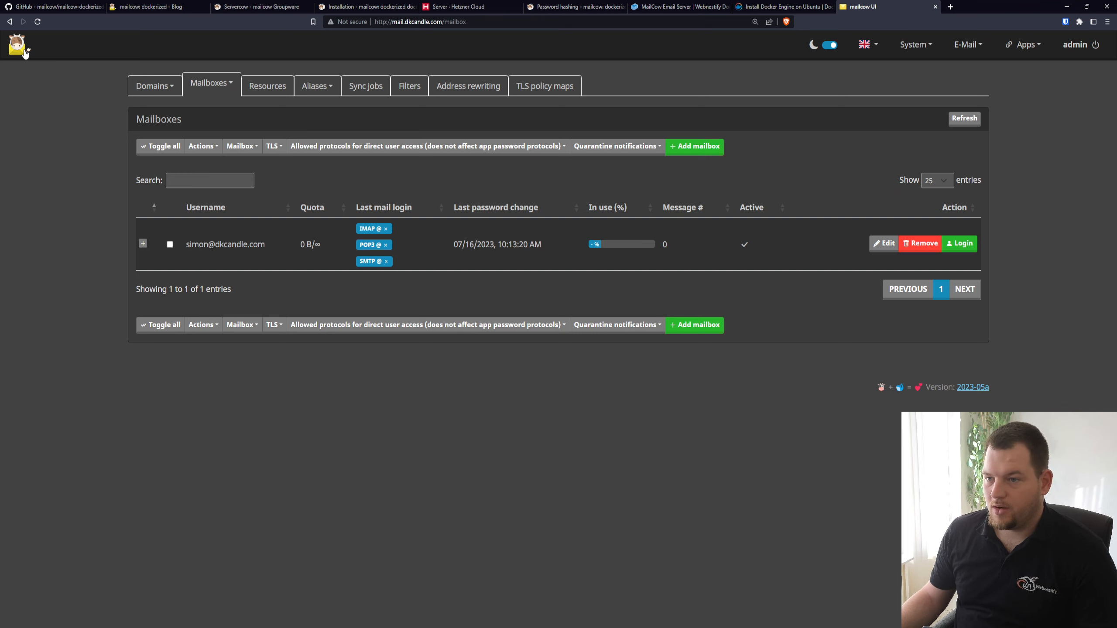
{"action": "left_click", "coordinate": [922, 52]}
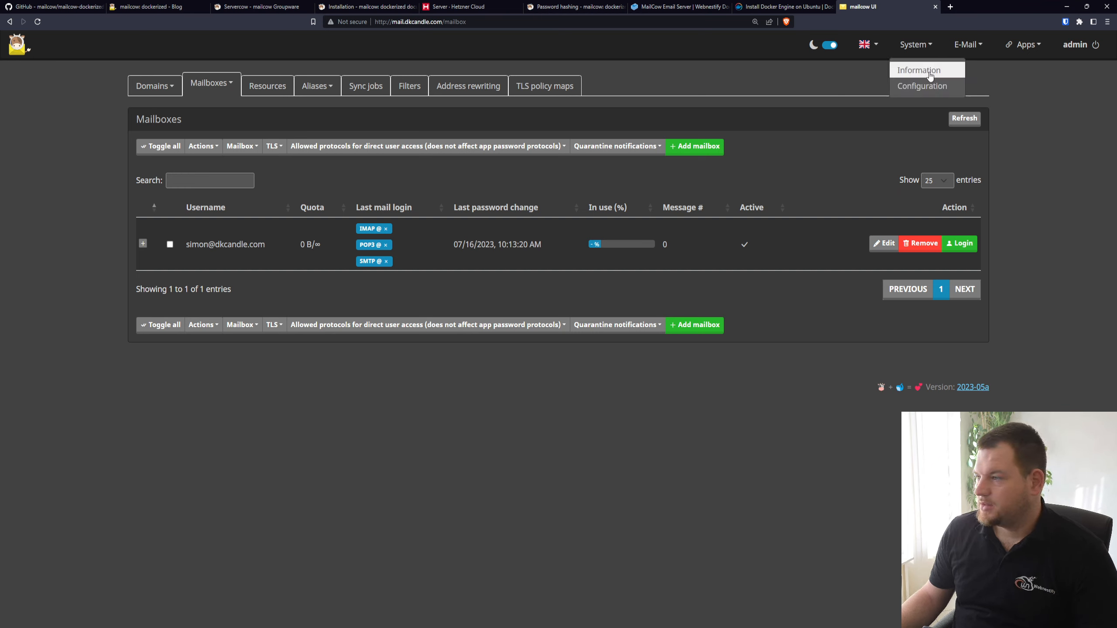
{"action": "left_click", "coordinate": [933, 88]}
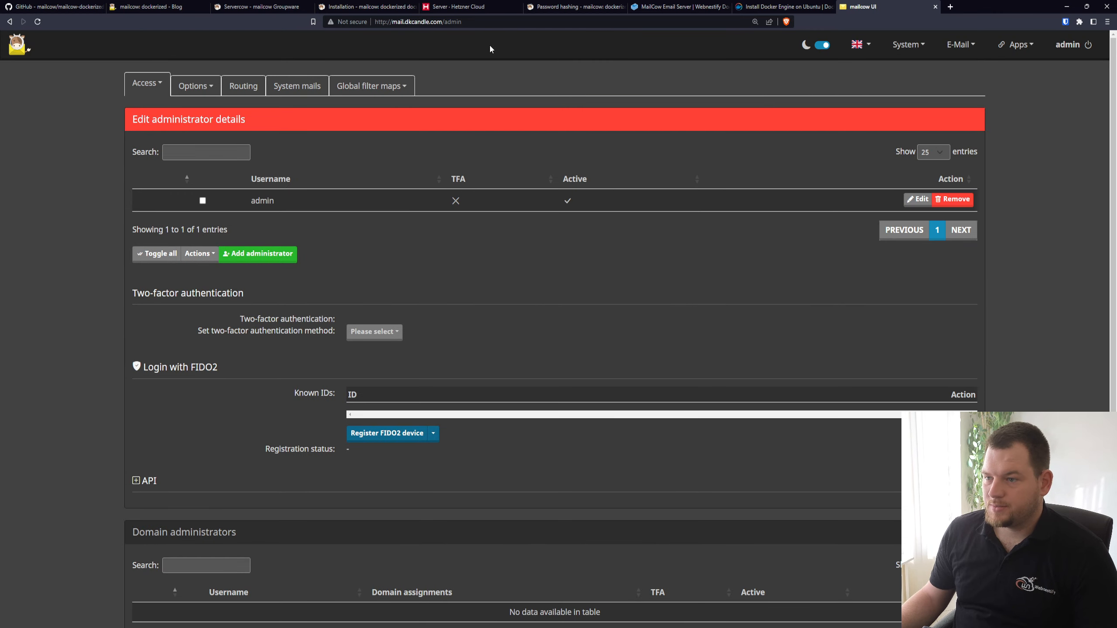
{"action": "left_click", "coordinate": [210, 86]}
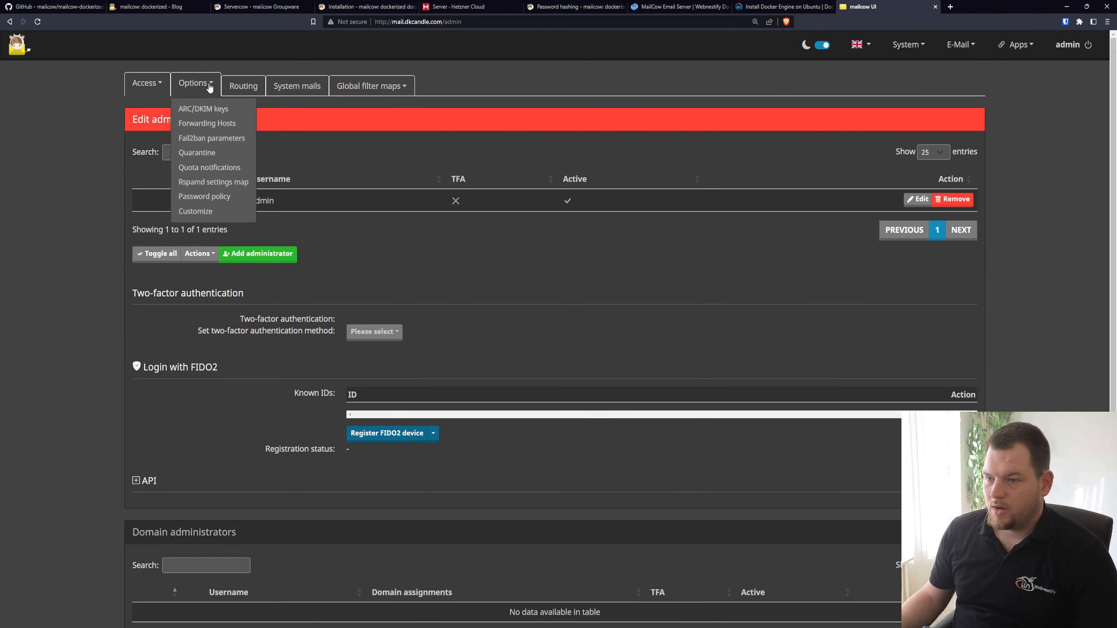
{"action": "left_click", "coordinate": [216, 211]}
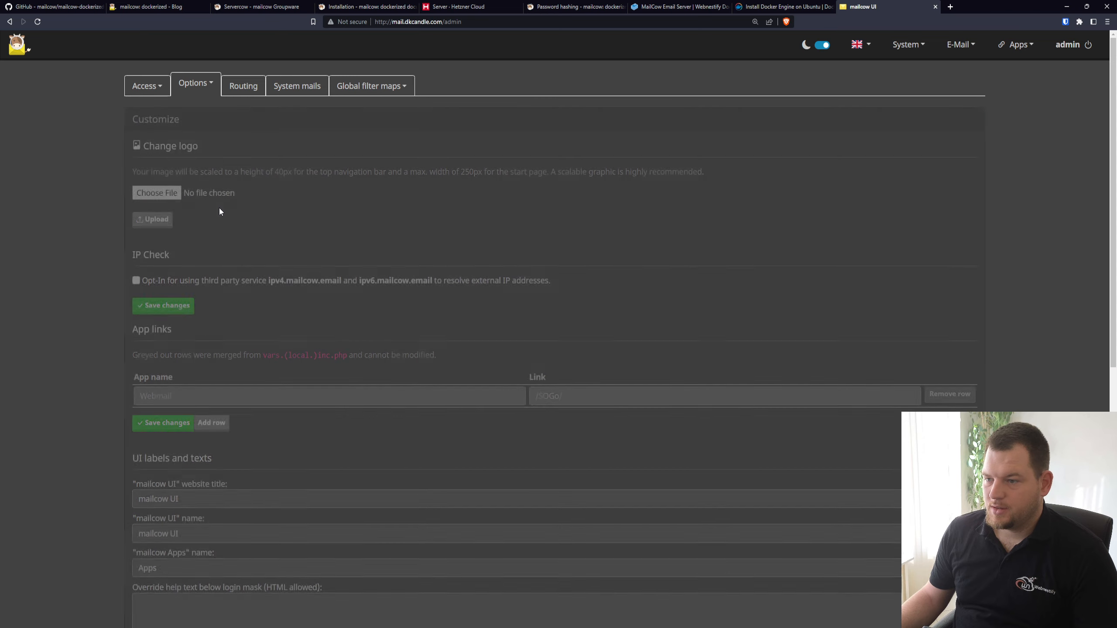
{"action": "scroll", "coordinate": [320, 159], "scroll_direction": "down", "scroll_amount": 2}
{"action": "scroll", "coordinate": [355, 166], "scroll_direction": "up", "scroll_amount": 2}
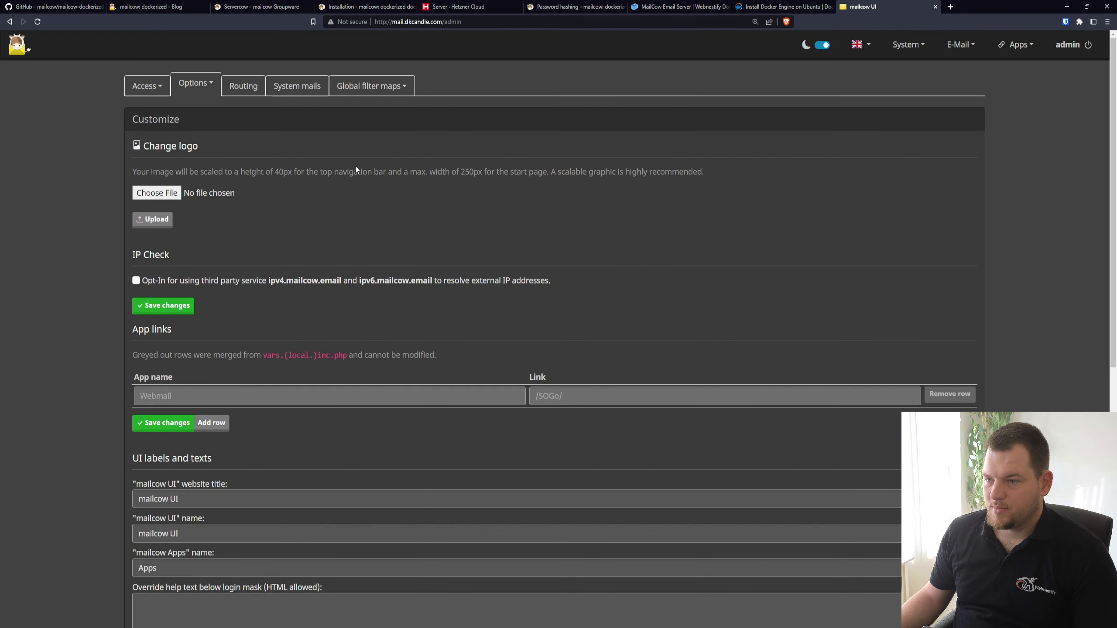
Choose the dark Webnestify PNG file and upload it as the mailcow UI logo
{"action": "left_click", "coordinate": [162, 222]}
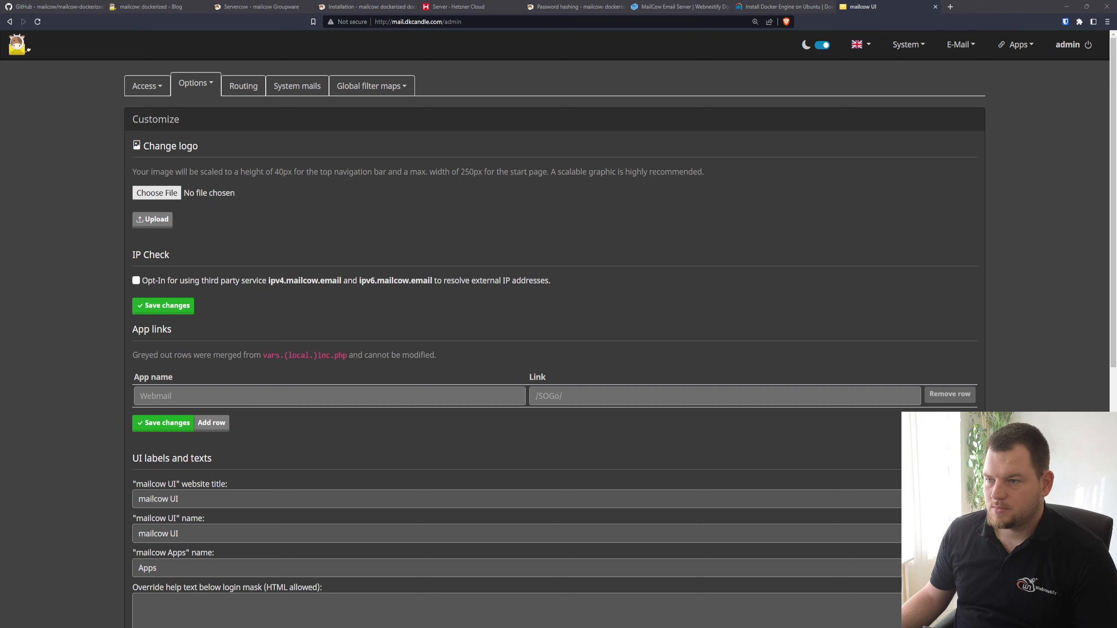
{"action": "left_click", "coordinate": [158, 219]}
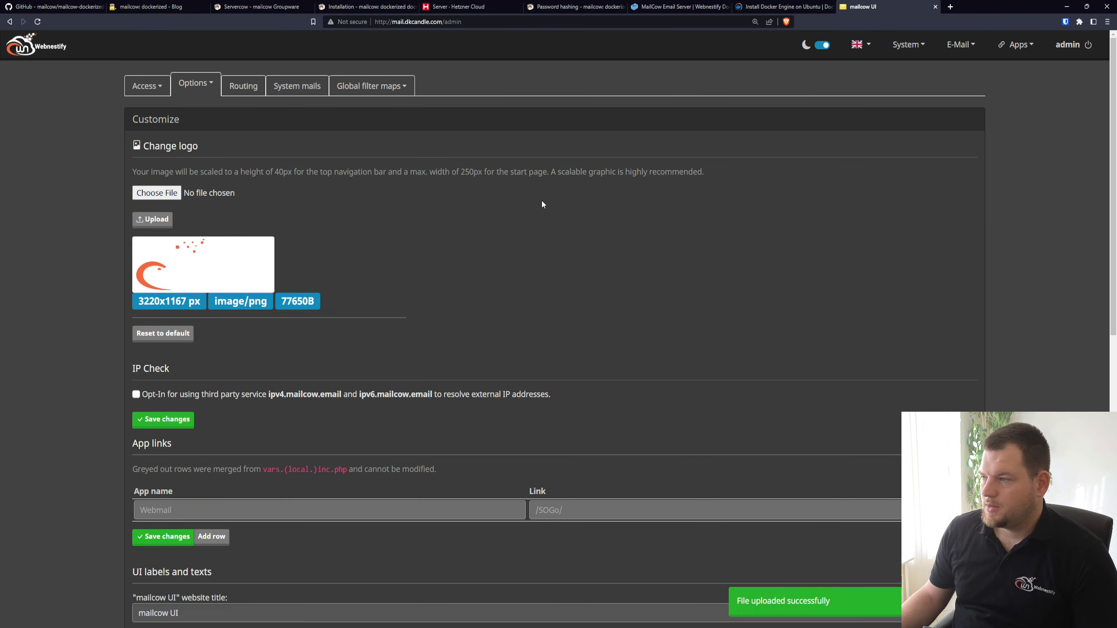
{"action": "scroll", "coordinate": [530, 260], "scroll_direction": "down", "scroll_amount": 3}
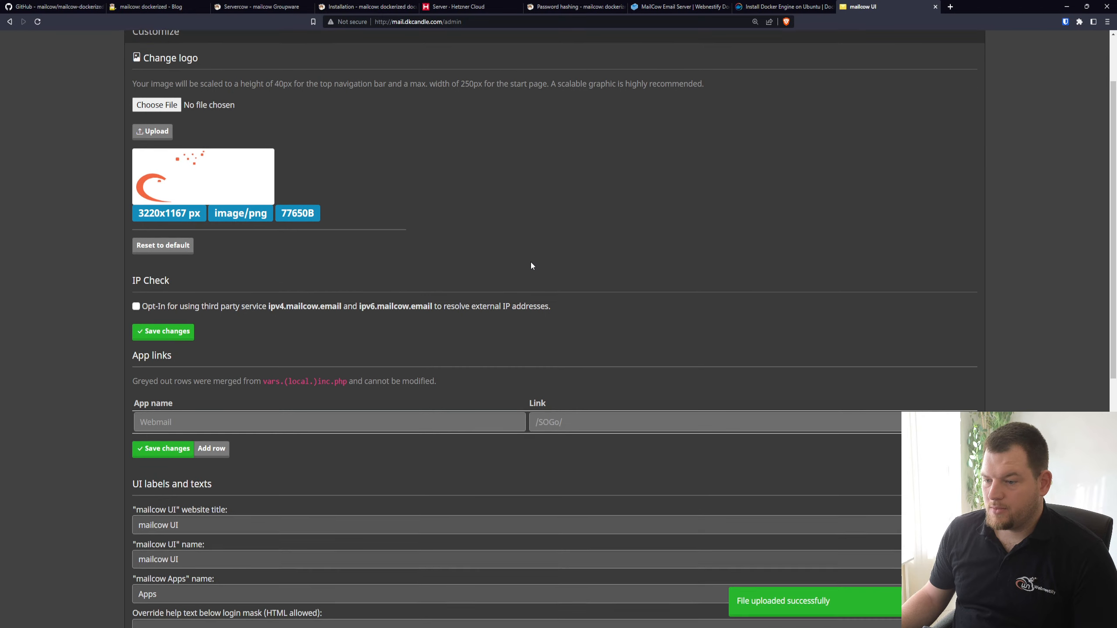
Set the mailcow UI website title to "Webnestify Mail" and copy the new title
{"action": "scroll", "coordinate": [418, 291], "scroll_direction": "down", "scroll_amount": 2}
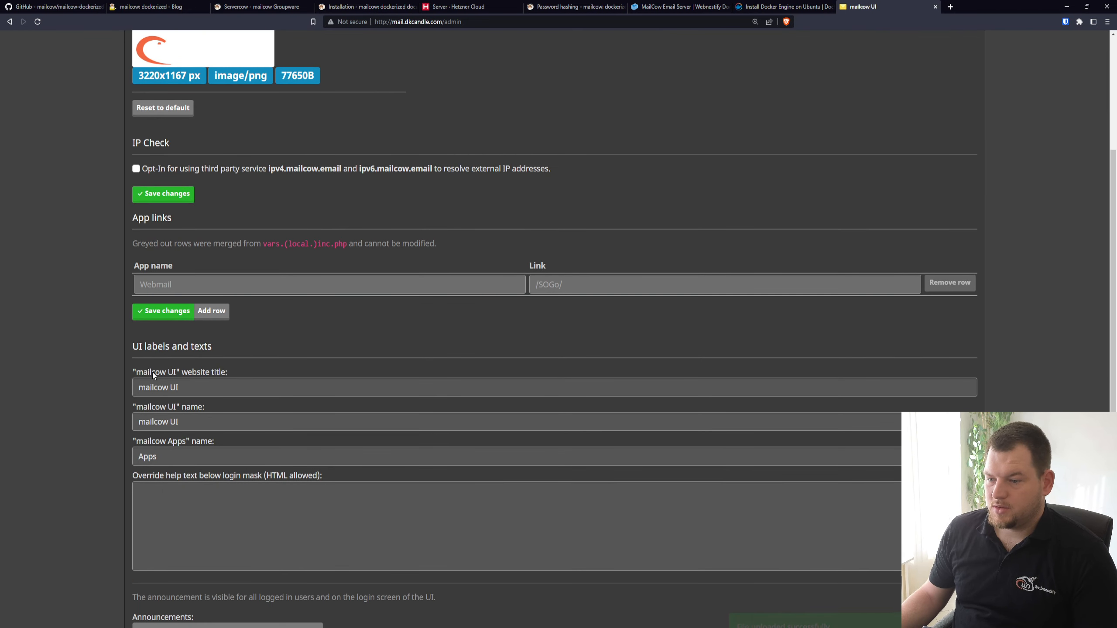
{"action": "double_click", "coordinate": [197, 390]}
{"action": "triple_click", "coordinate": [198, 389]}
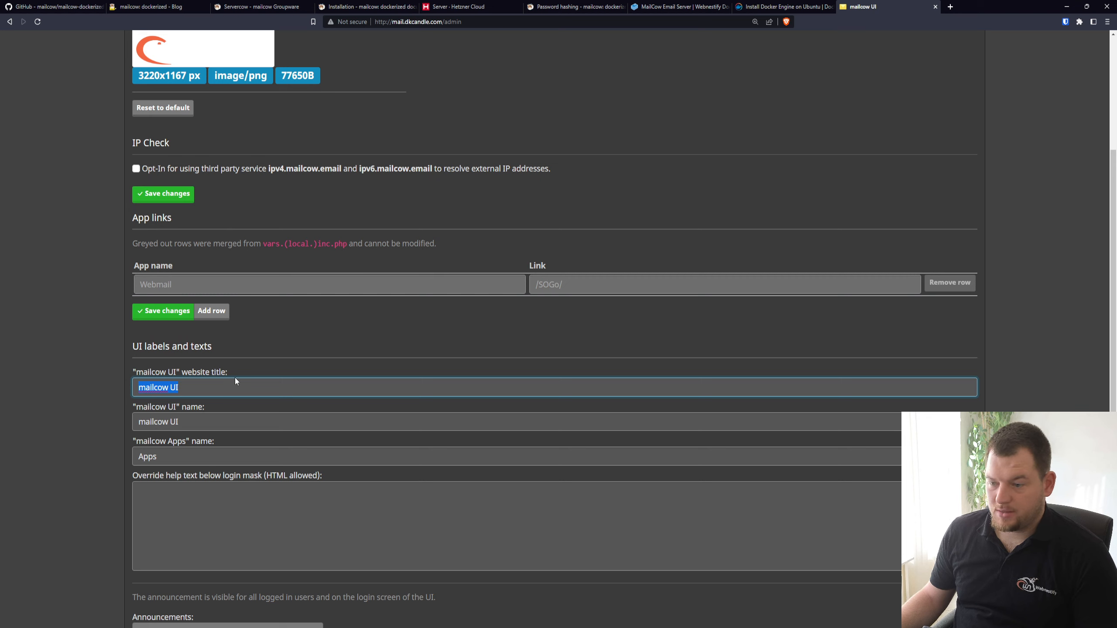
{"action": "type", "text": "We"}
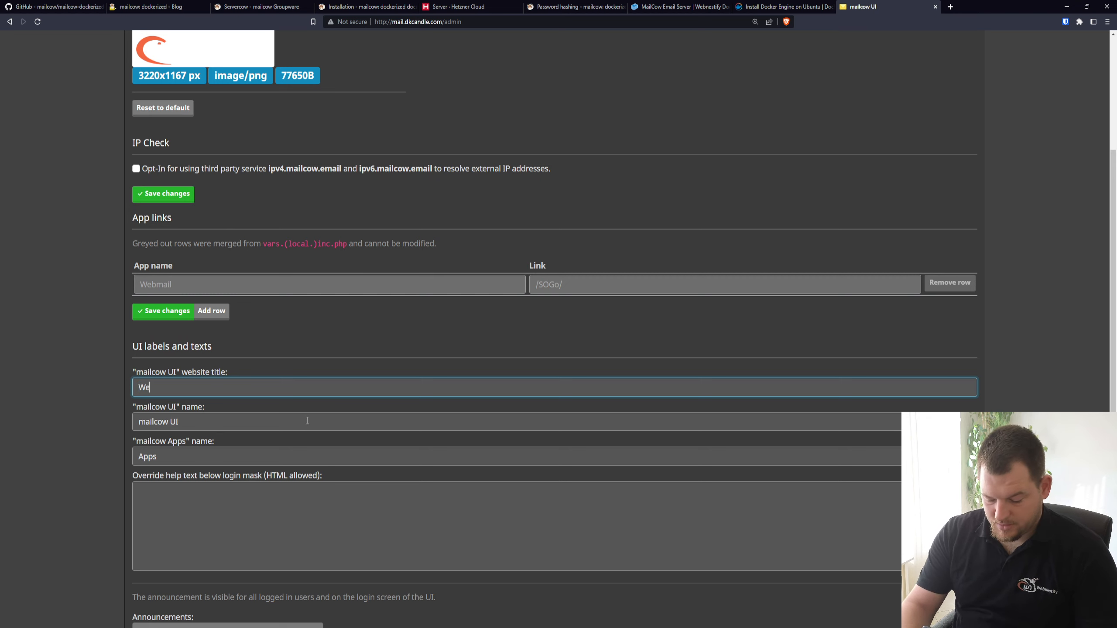
{"action": "type", "text": "bnestify Mai"}
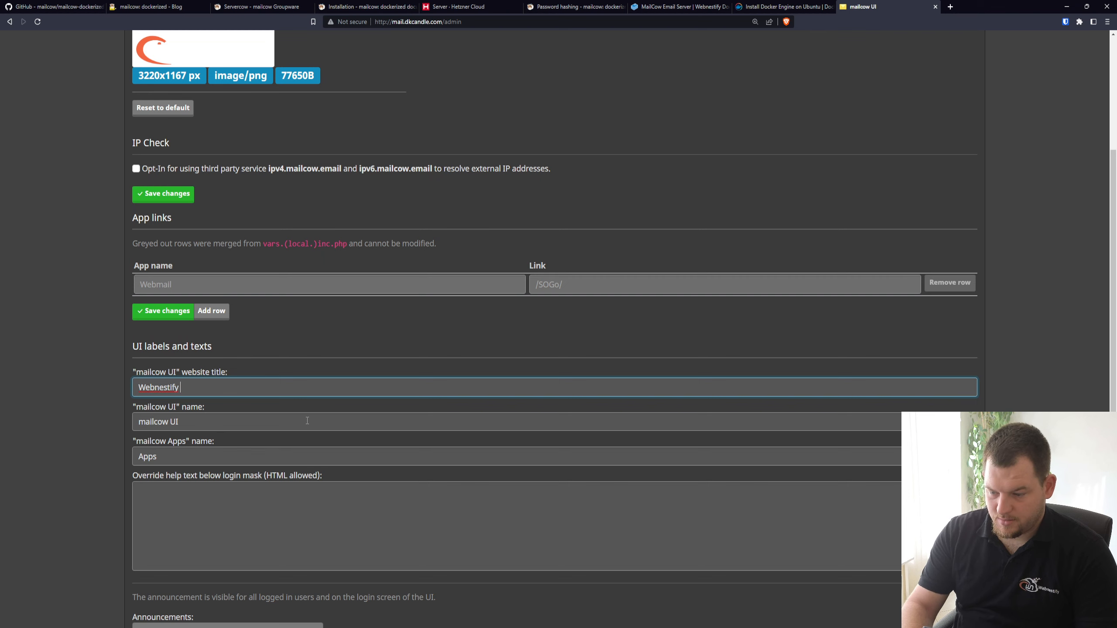
{"action": "key", "text": "ctrl+a"}
{"action": "key", "text": "ctrl+c"}
Set the mailcow UI name to "Webnestify Mail" and save the UI labels and texts
{"action": "left_click", "coordinate": [308, 421]}
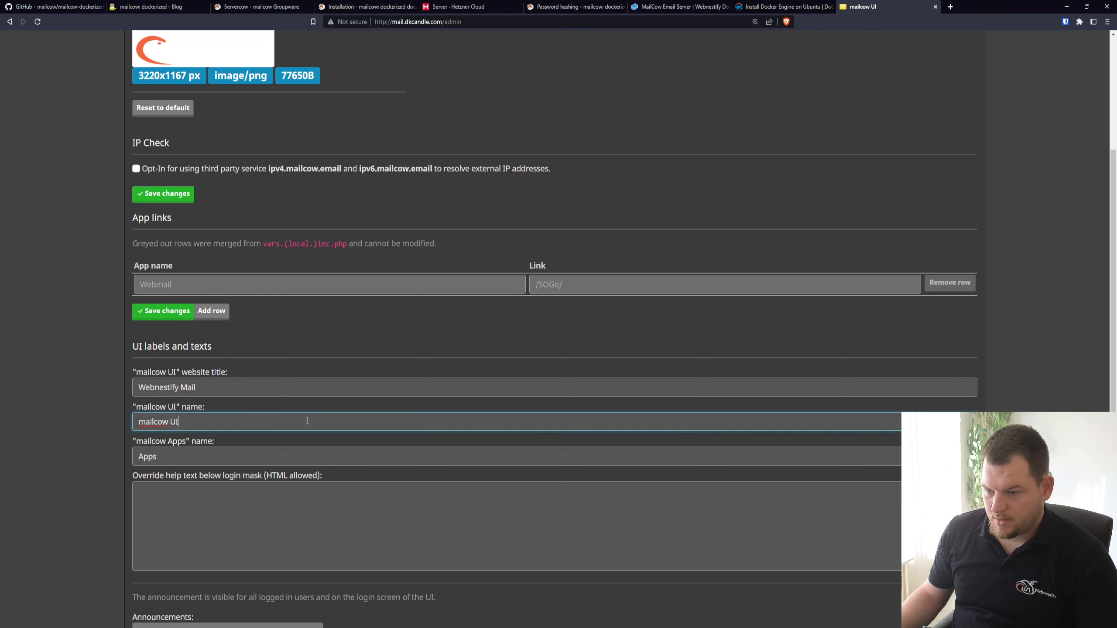
{"action": "key", "text": "ctrl+v"}
{"action": "key", "text": "ctrl+a"}
{"action": "key", "text": "ctrl+v"}
{"action": "left_click", "coordinate": [222, 454]}
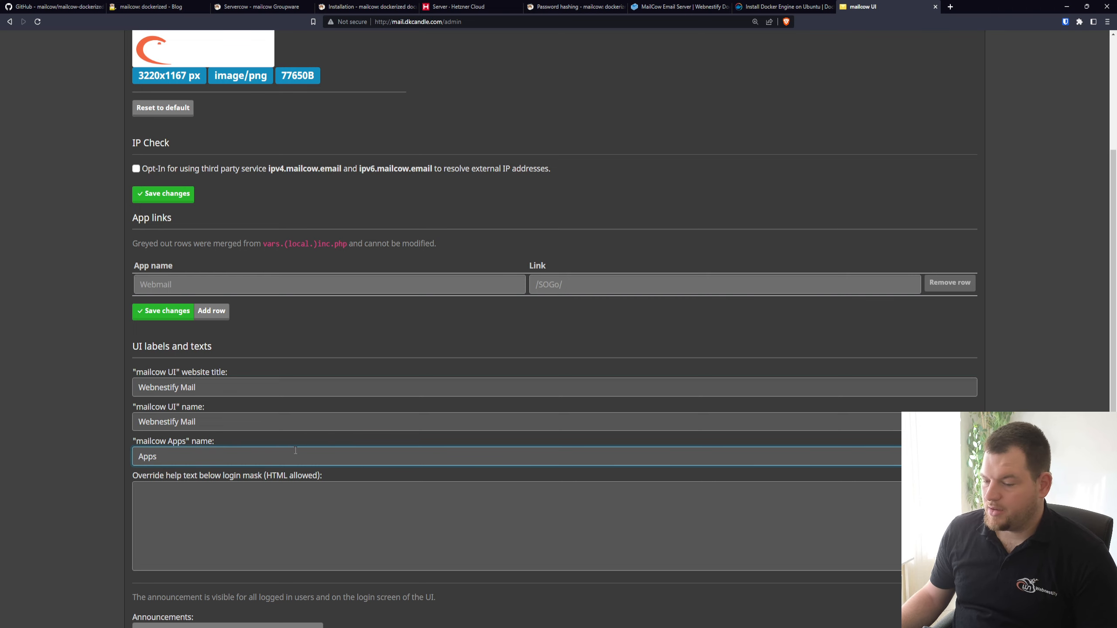
{"action": "scroll", "coordinate": [295, 450], "scroll_direction": "down", "scroll_amount": 4}
{"action": "scroll", "coordinate": [207, 421], "scroll_direction": "down", "scroll_amount": 2}
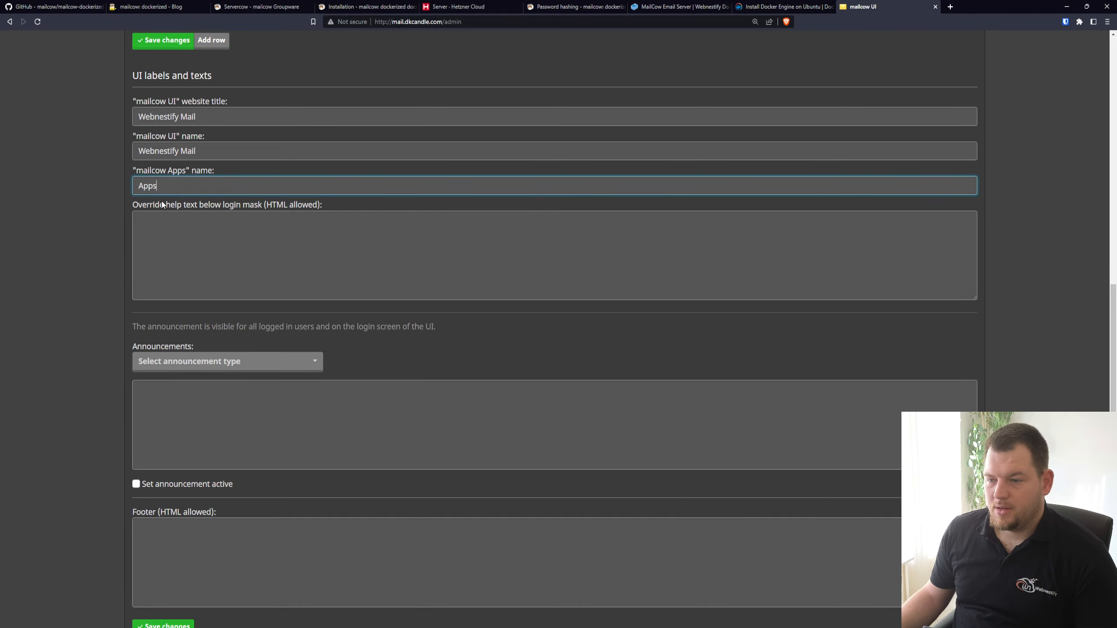
{"action": "scroll", "coordinate": [269, 329], "scroll_direction": "up", "scroll_amount": 10}
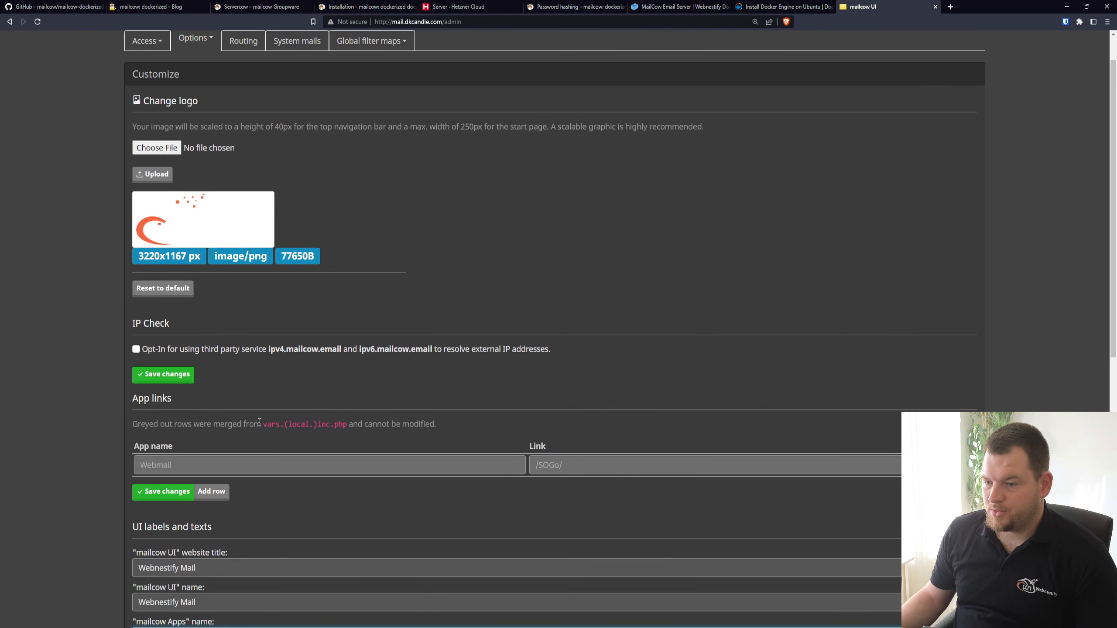
{"action": "scroll", "coordinate": [259, 421], "scroll_direction": "down", "scroll_amount": 12}
{"action": "left_click", "coordinate": [178, 549]}
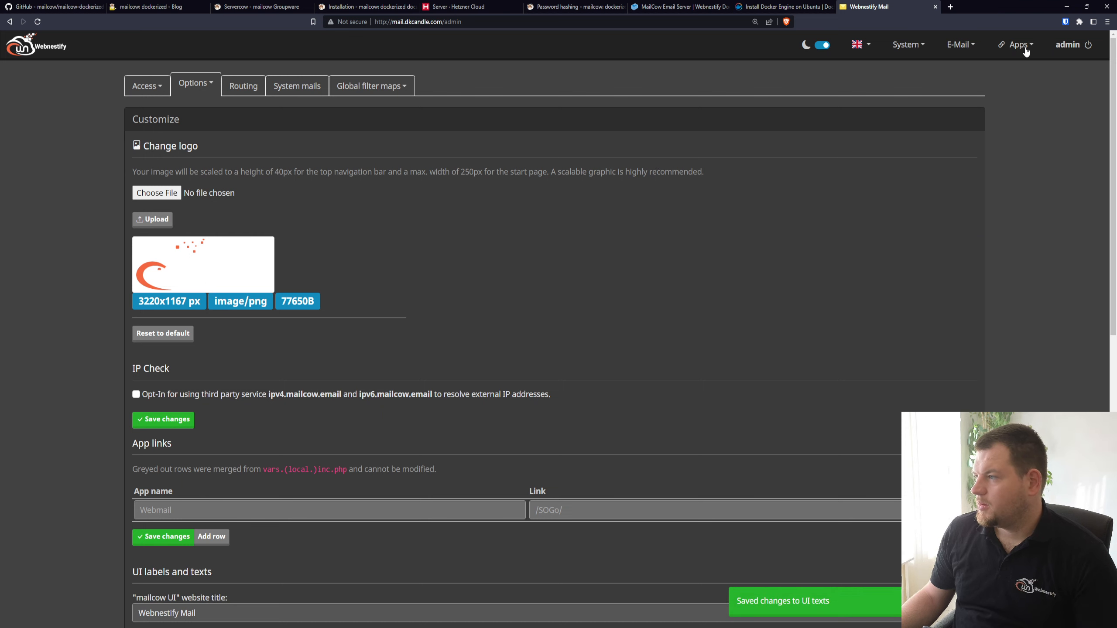
Open the e-mail configuration's domain list, look over the blank Add domain form and close it without adding anything
{"action": "left_click", "coordinate": [913, 48]}
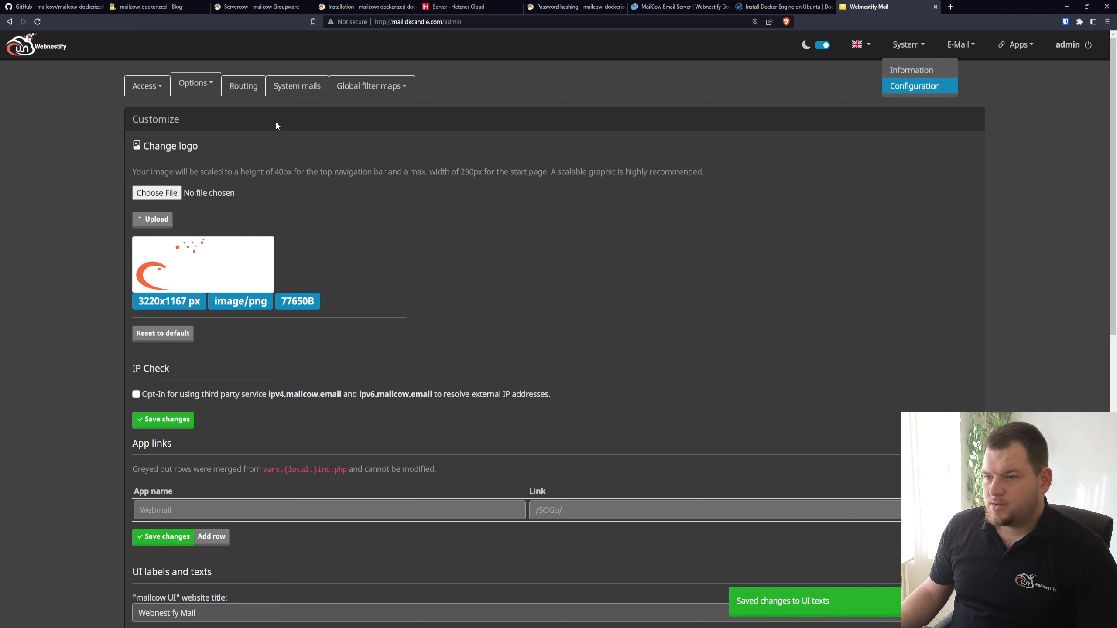
{"action": "left_click", "coordinate": [266, 131]}
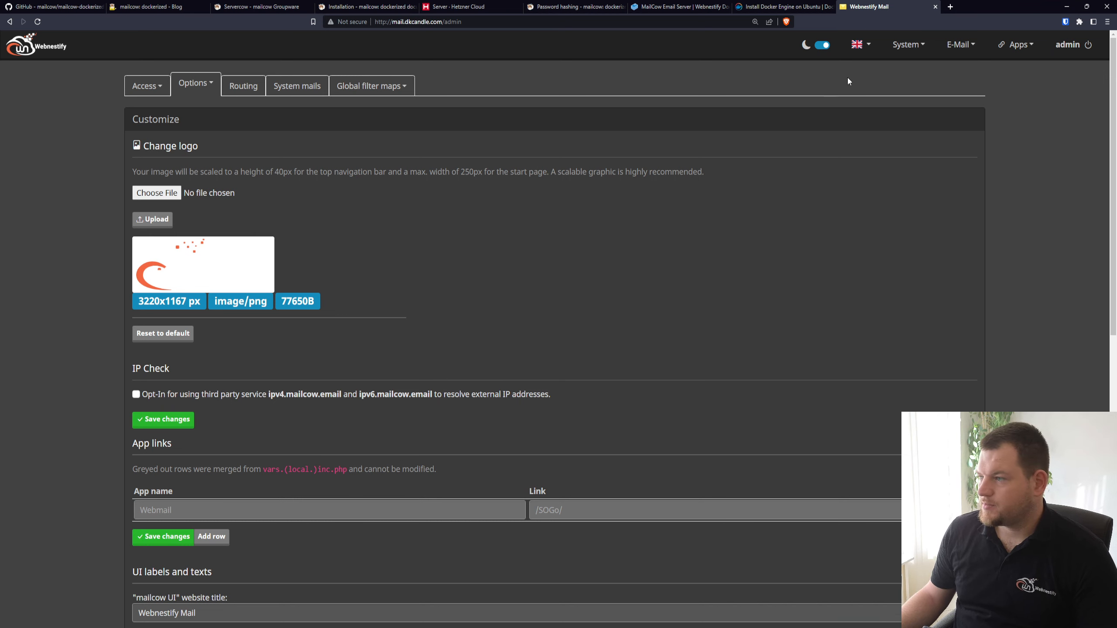
{"action": "left_click", "coordinate": [960, 44]}
{"action": "left_click", "coordinate": [985, 71]}
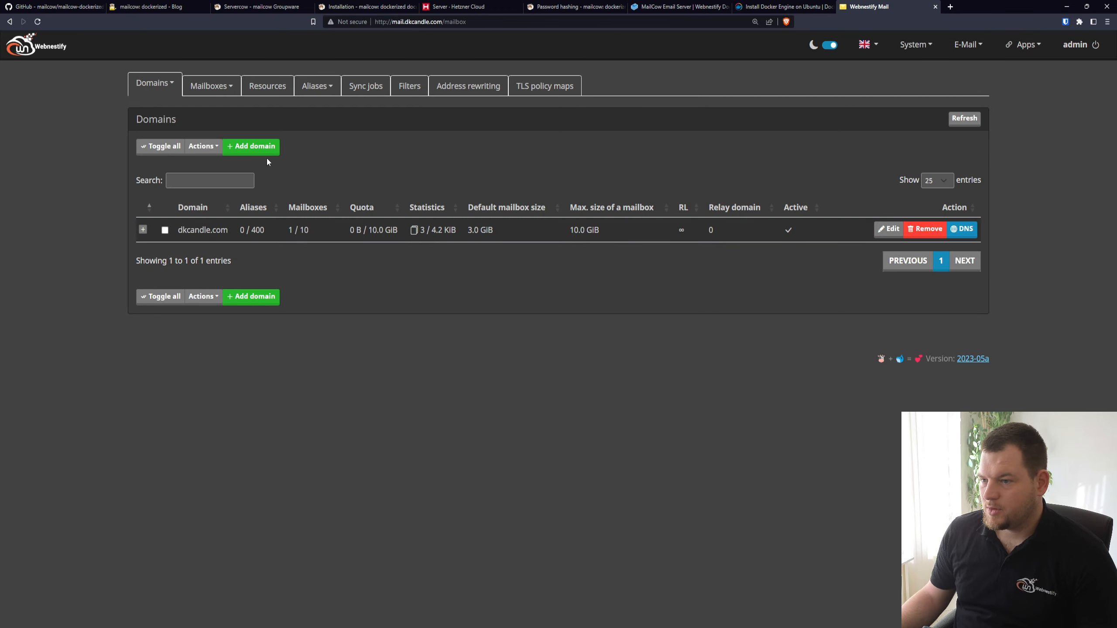
{"action": "left_click", "coordinate": [268, 152]}
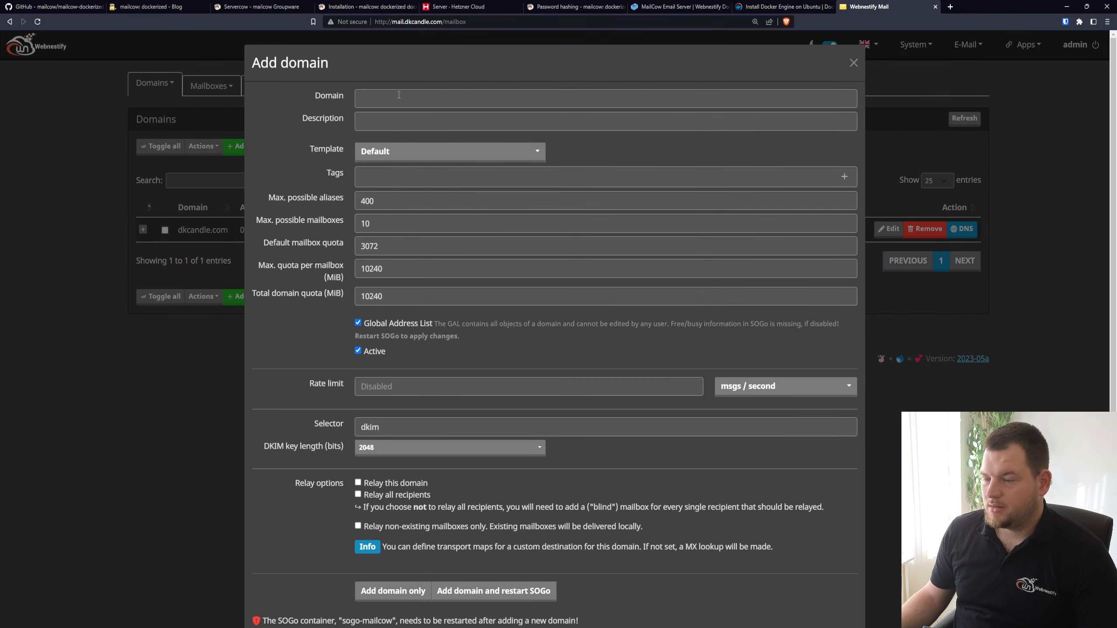
{"action": "left_click", "coordinate": [853, 62]}
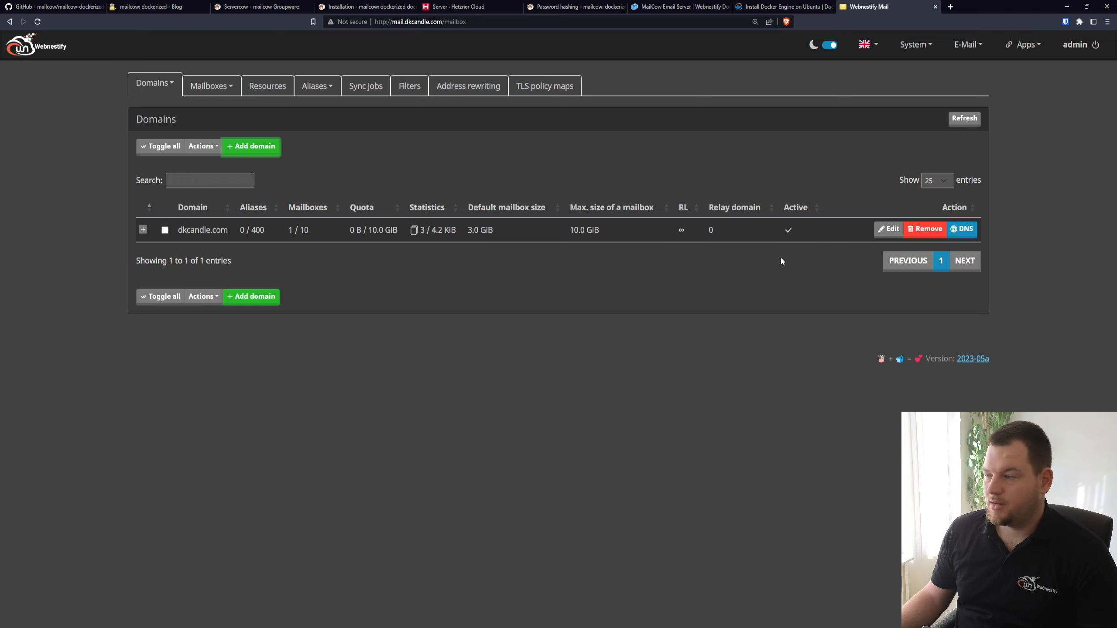
Open the dkcandle.com domain for editing and review its alias, mailbox, quota, relay and DKIM settings
{"action": "left_click", "coordinate": [891, 231]}
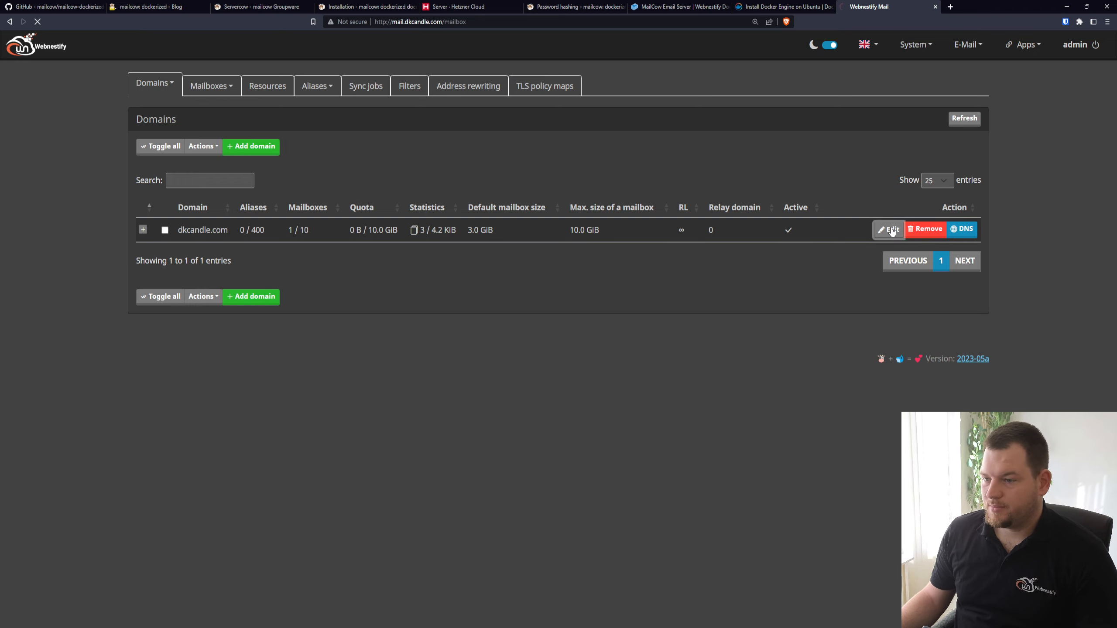
{"action": "scroll", "coordinate": [518, 349], "scroll_direction": "down", "scroll_amount": 1}
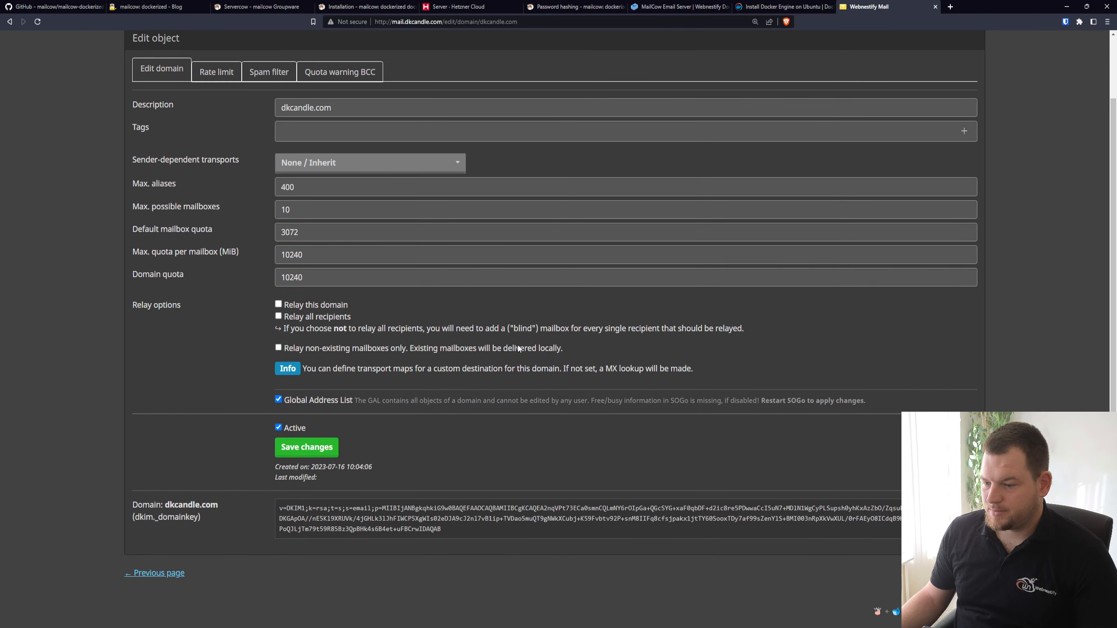
{"action": "scroll", "coordinate": [514, 346], "scroll_direction": "up", "scroll_amount": 1}
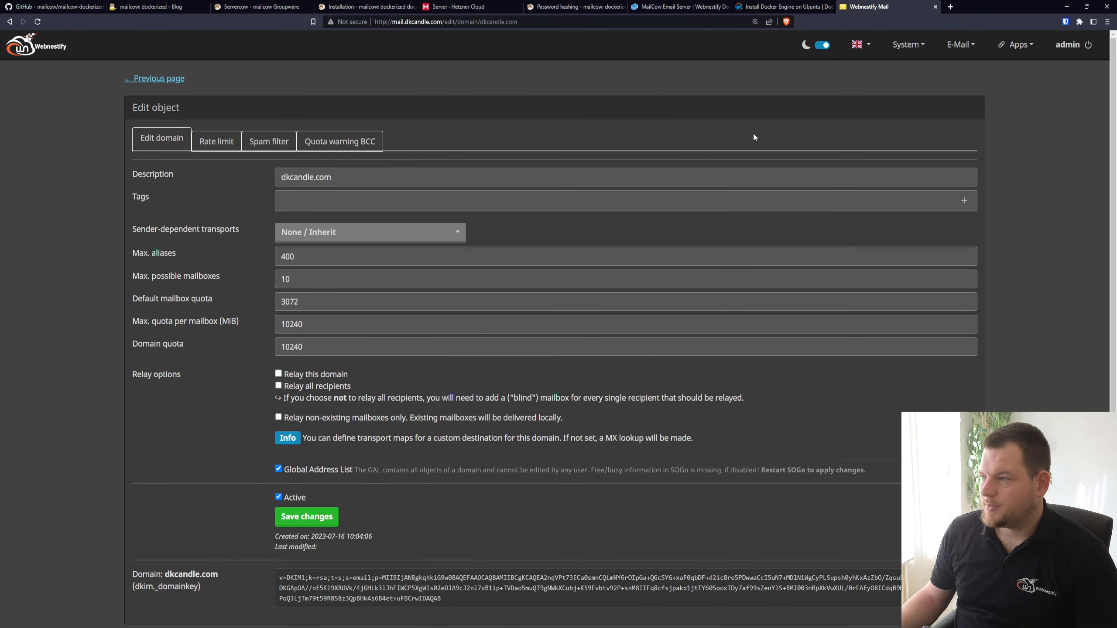
{"action": "left_click", "coordinate": [961, 45]}
{"action": "left_click", "coordinate": [968, 67]}
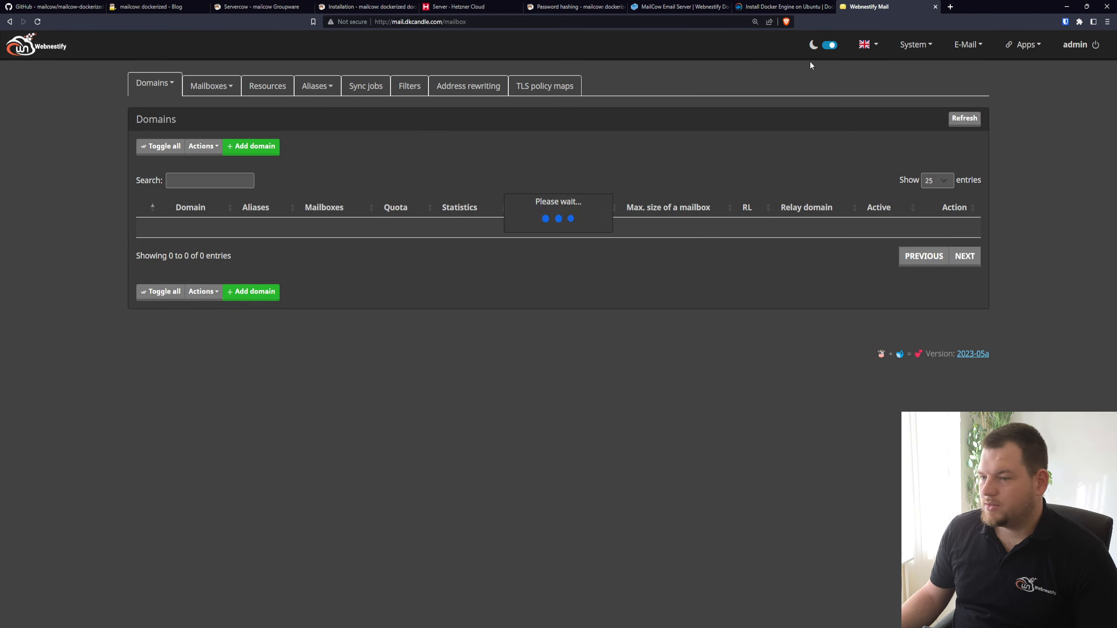
{"action": "left_click", "coordinate": [891, 230]}
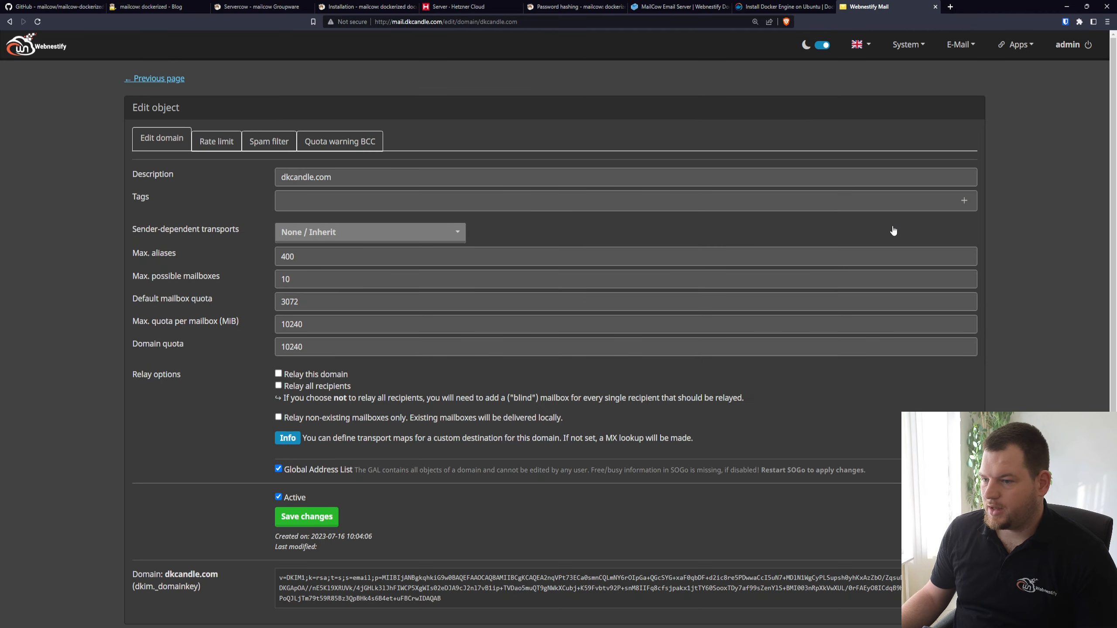
{"action": "scroll", "coordinate": [347, 381], "scroll_direction": "down", "scroll_amount": 2}
{"action": "scroll", "coordinate": [404, 447], "scroll_direction": "up", "scroll_amount": 2}
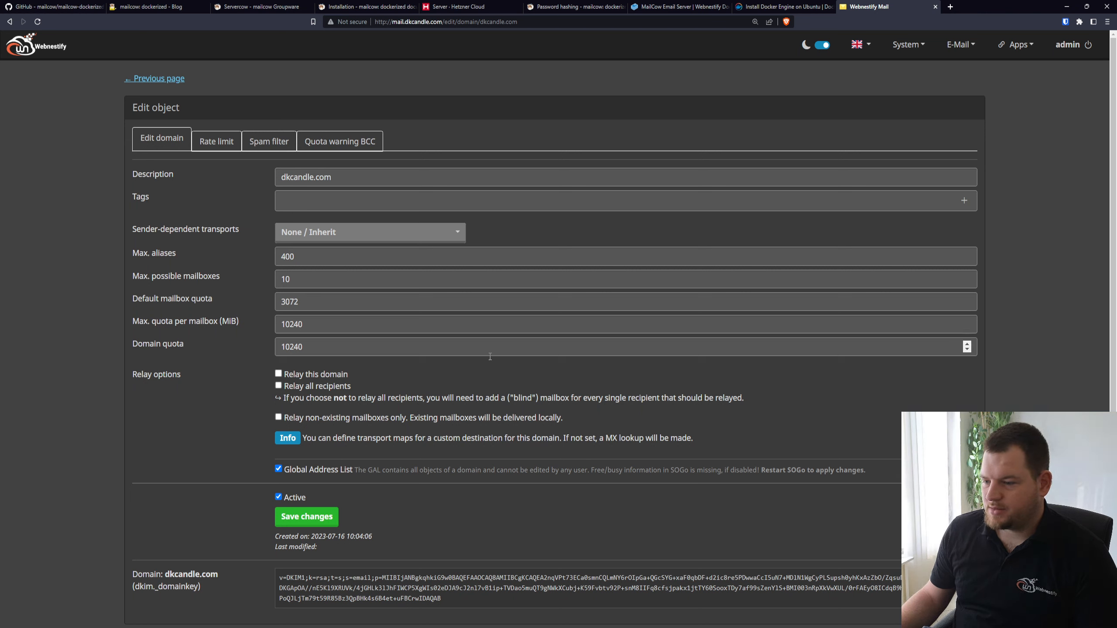
Return to the e-mail configuration, open the existing dkcandle.com mailbox for editing and review its settings
{"action": "left_click", "coordinate": [912, 50]}
{"action": "left_click", "coordinate": [960, 44]}
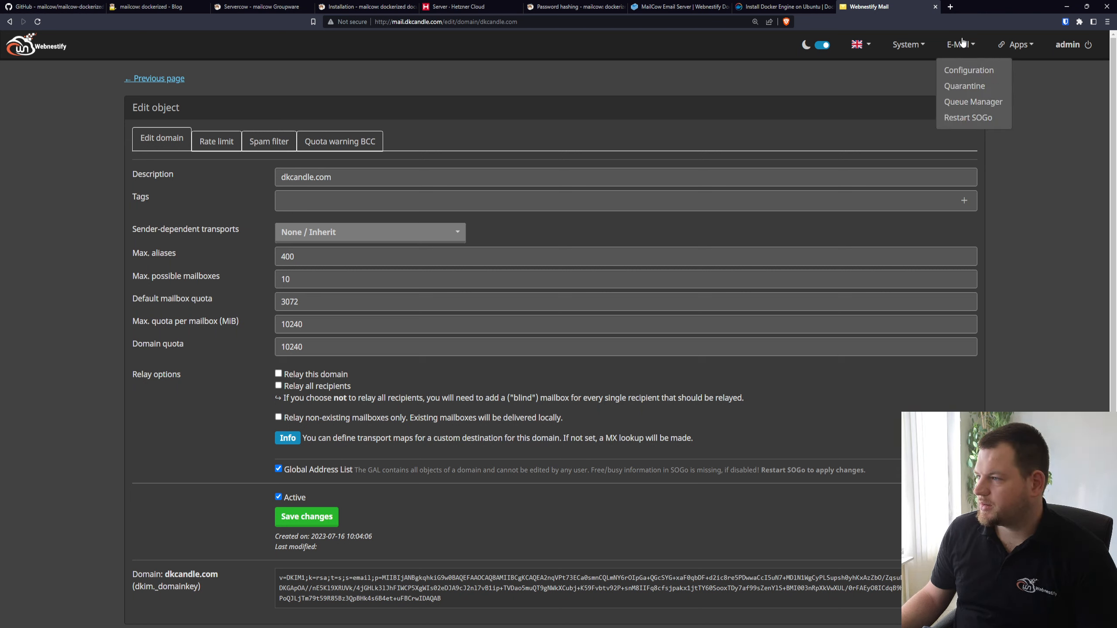
{"action": "left_click", "coordinate": [904, 44]}
{"action": "left_click", "coordinate": [960, 44]}
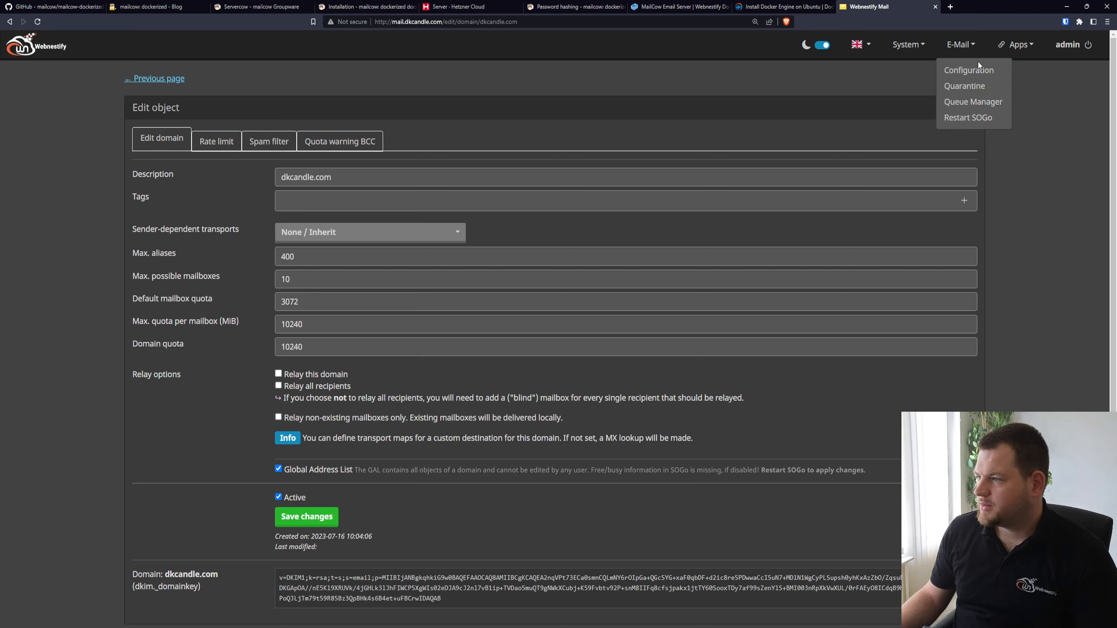
{"action": "left_click", "coordinate": [978, 67]}
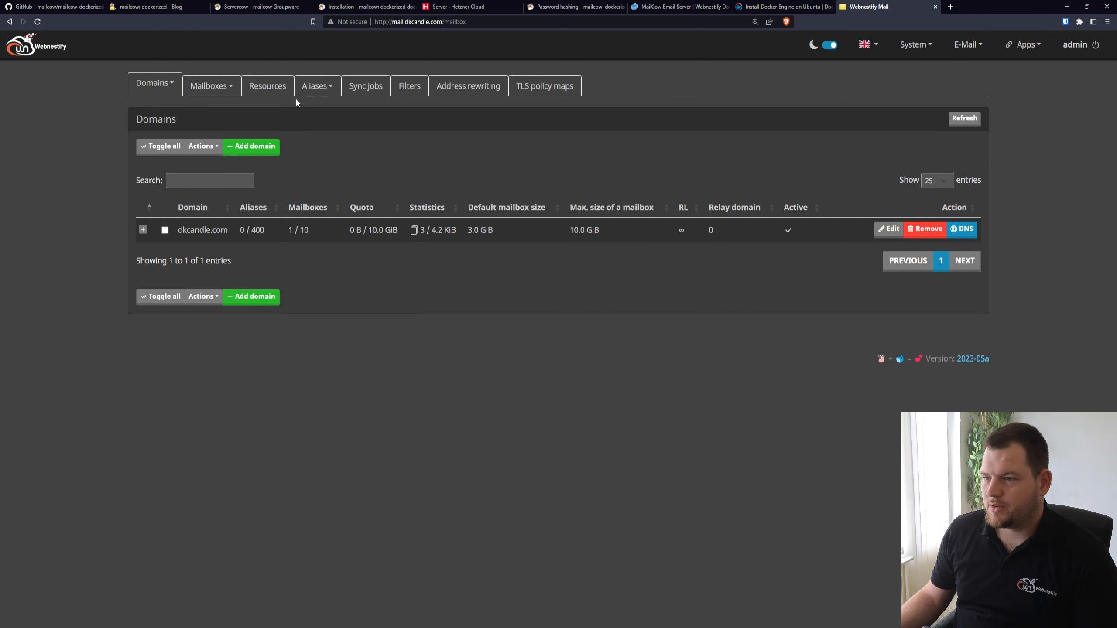
{"action": "left_click", "coordinate": [214, 91]}
{"action": "left_click", "coordinate": [218, 107]}
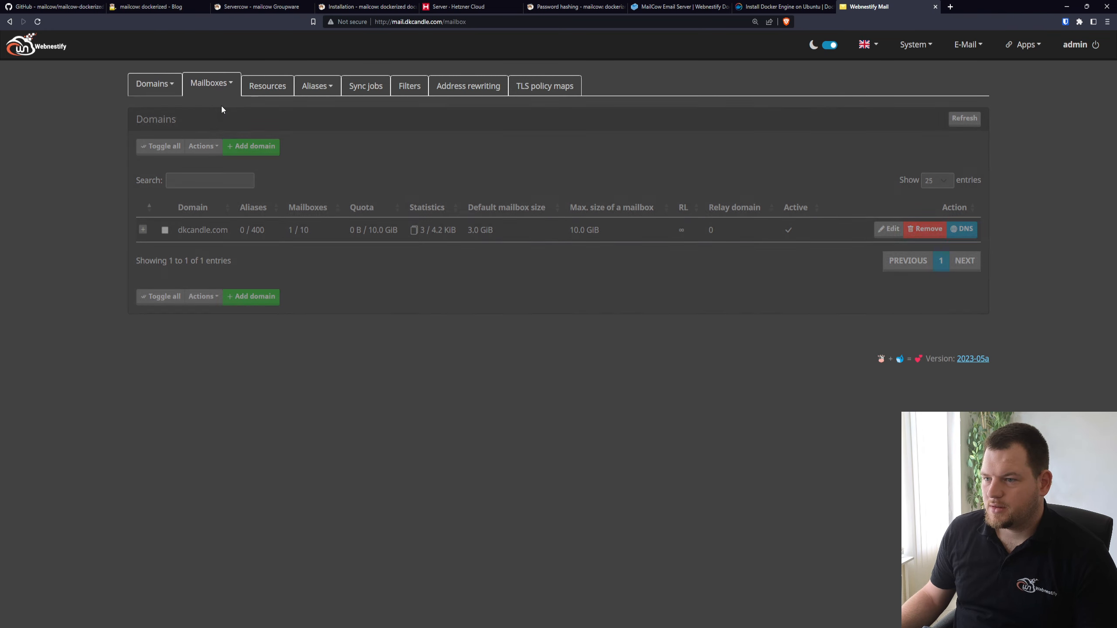
{"action": "left_click", "coordinate": [883, 243]}
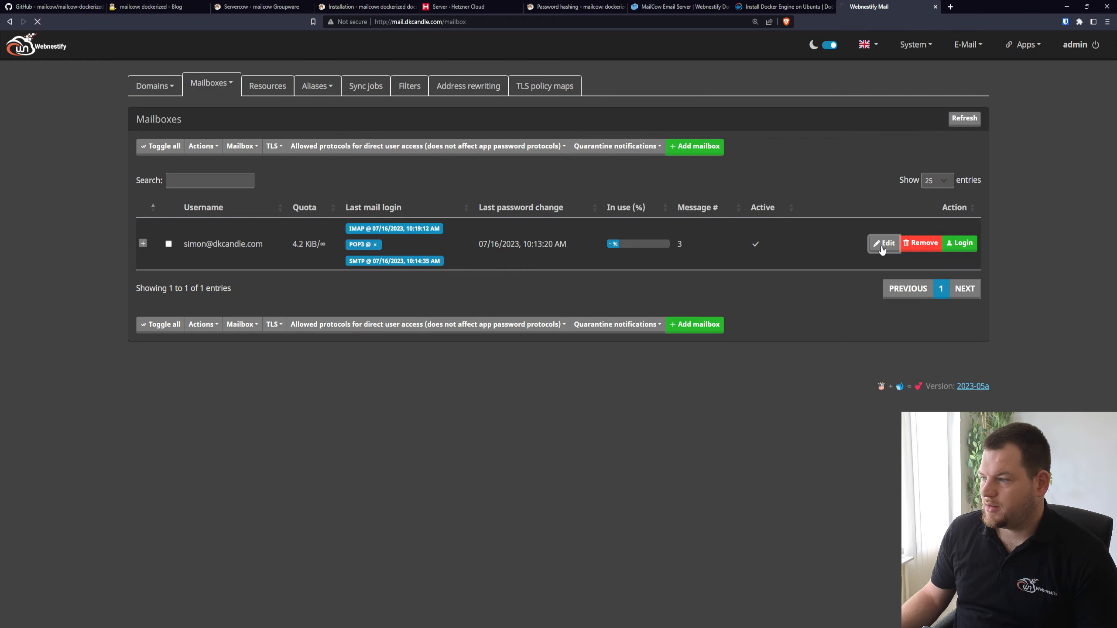
{"action": "scroll", "coordinate": [510, 373], "scroll_direction": "down", "scroll_amount": 5}
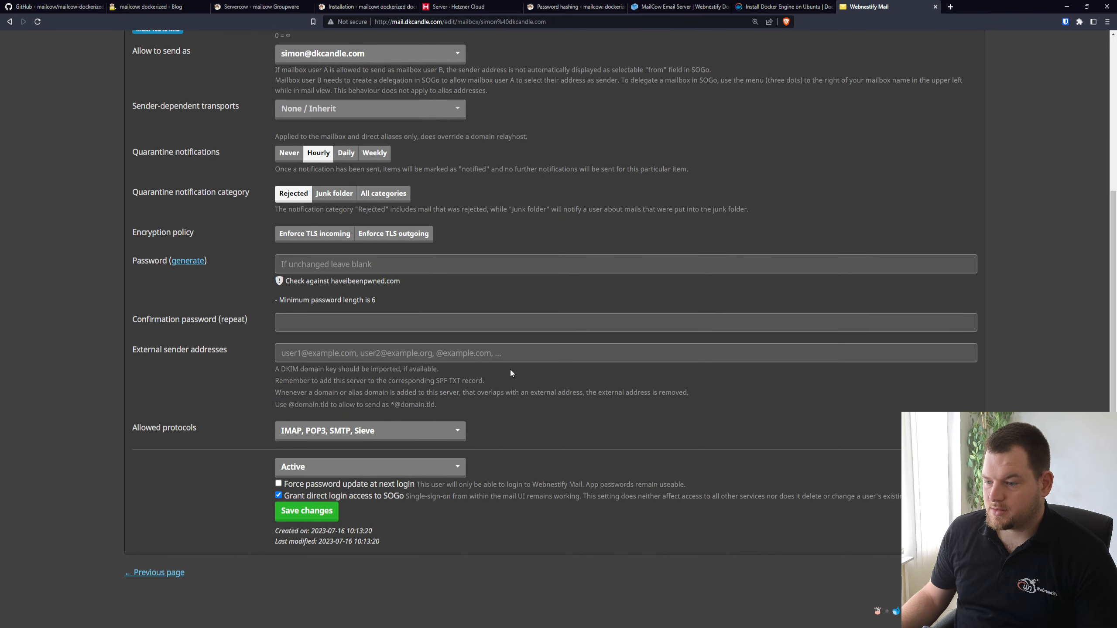
{"action": "scroll", "coordinate": [488, 372], "scroll_direction": "up", "scroll_amount": 5}
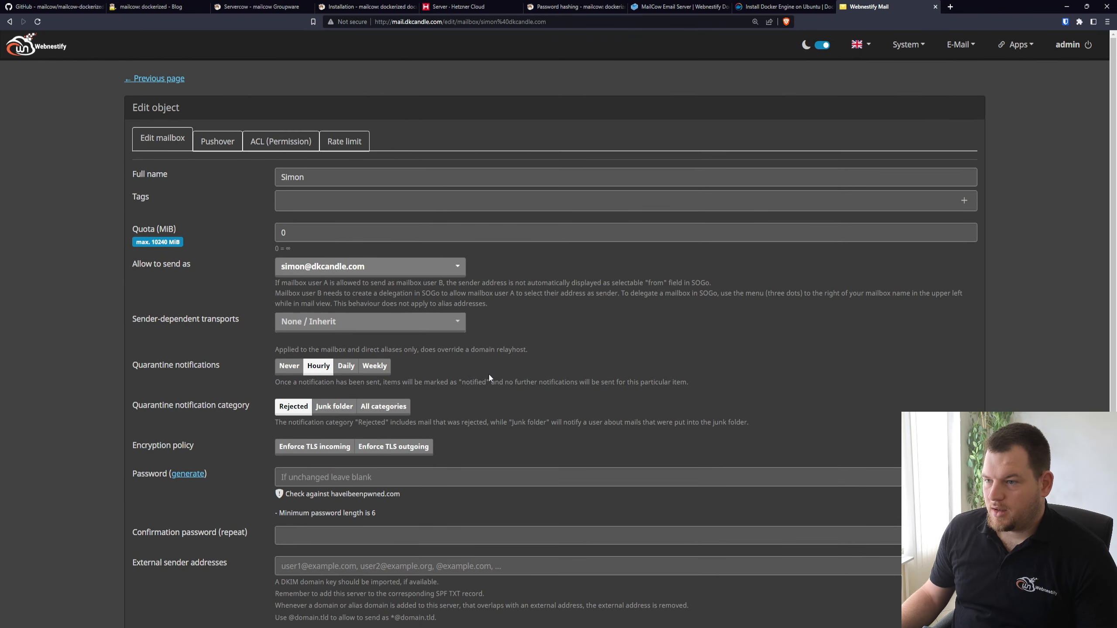
Check the mailbox's ACL permissions, then return to its main settings and look through them again
{"action": "left_click", "coordinate": [294, 145]}
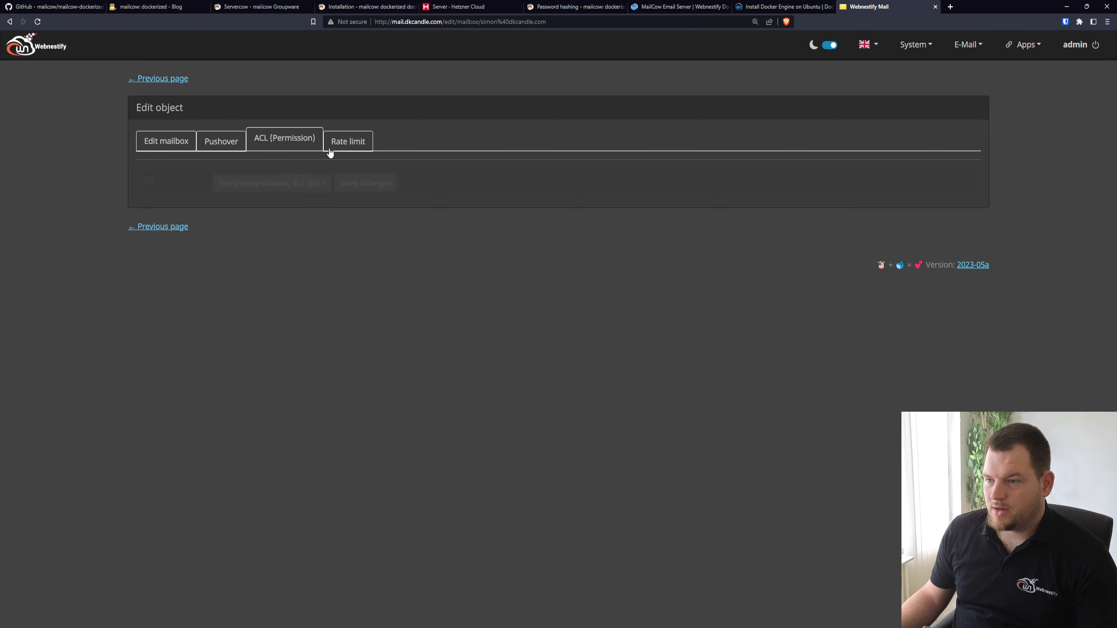
{"action": "left_click", "coordinate": [163, 139]}
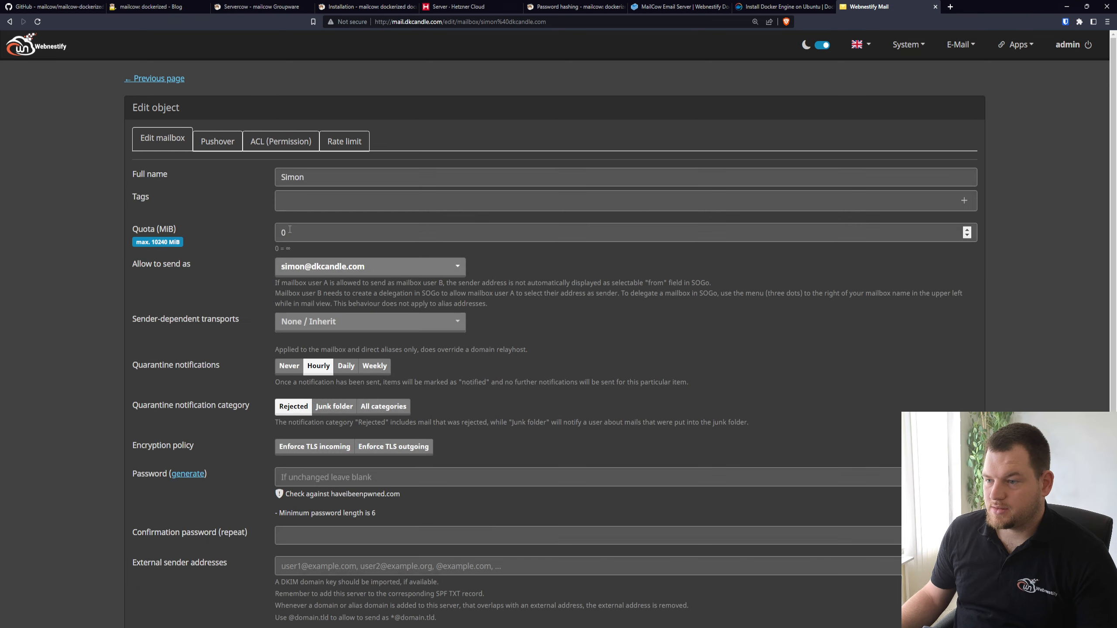
{"action": "scroll", "coordinate": [627, 366], "scroll_direction": "down", "scroll_amount": 2}
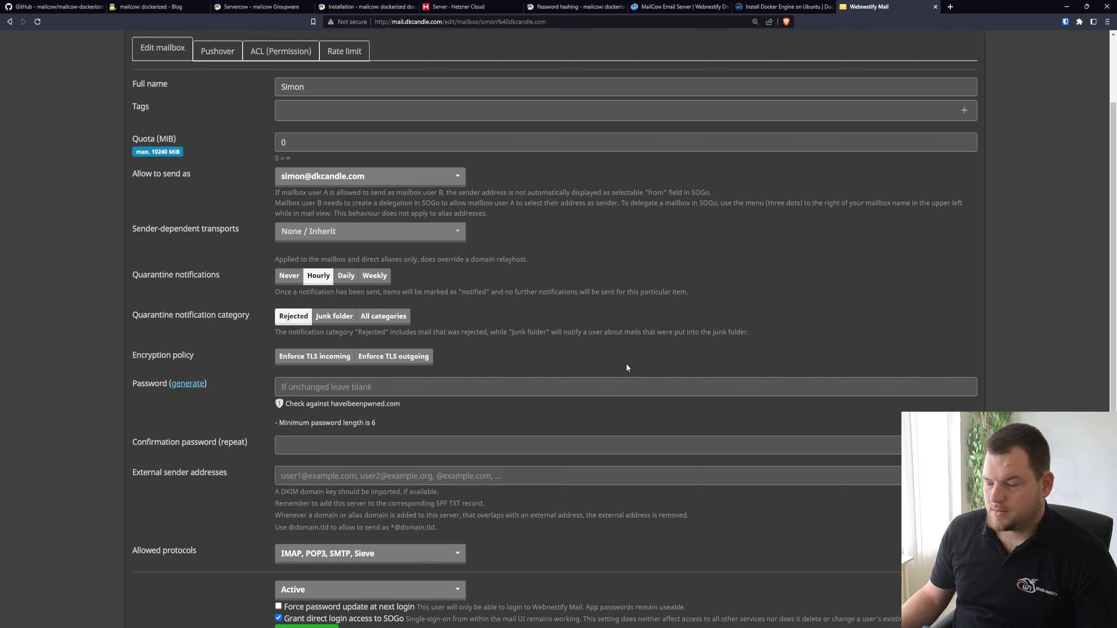
{"action": "scroll", "coordinate": [626, 364], "scroll_direction": "up", "scroll_amount": 2}
Open the system configuration, view the admin account's username and password form, and return to the administrator list
{"action": "left_click", "coordinate": [919, 45]}
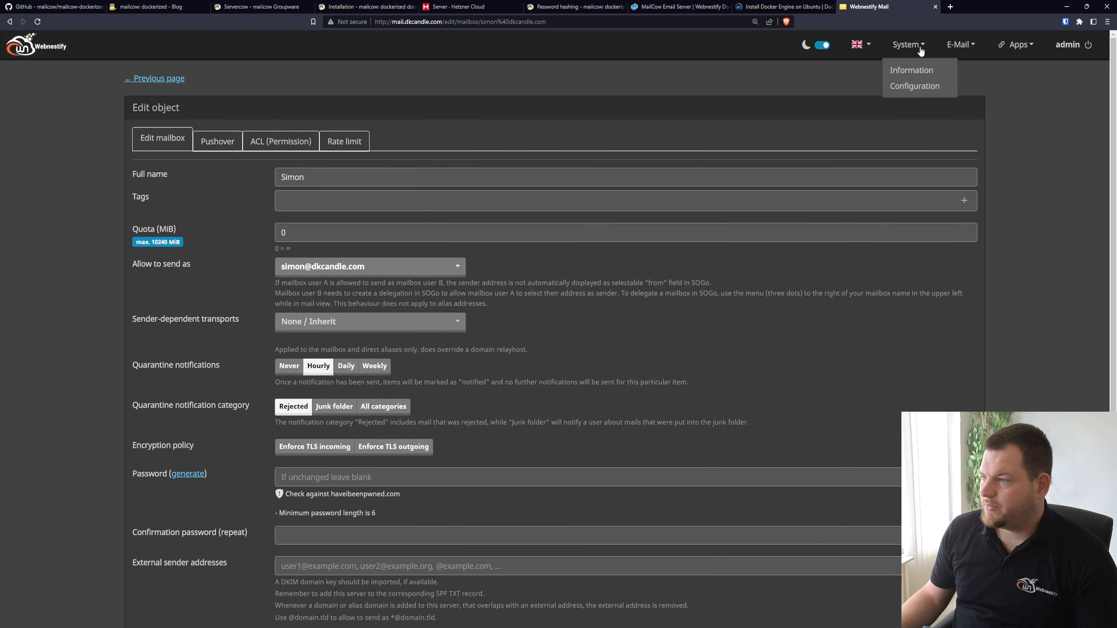
{"action": "left_click", "coordinate": [923, 87]}
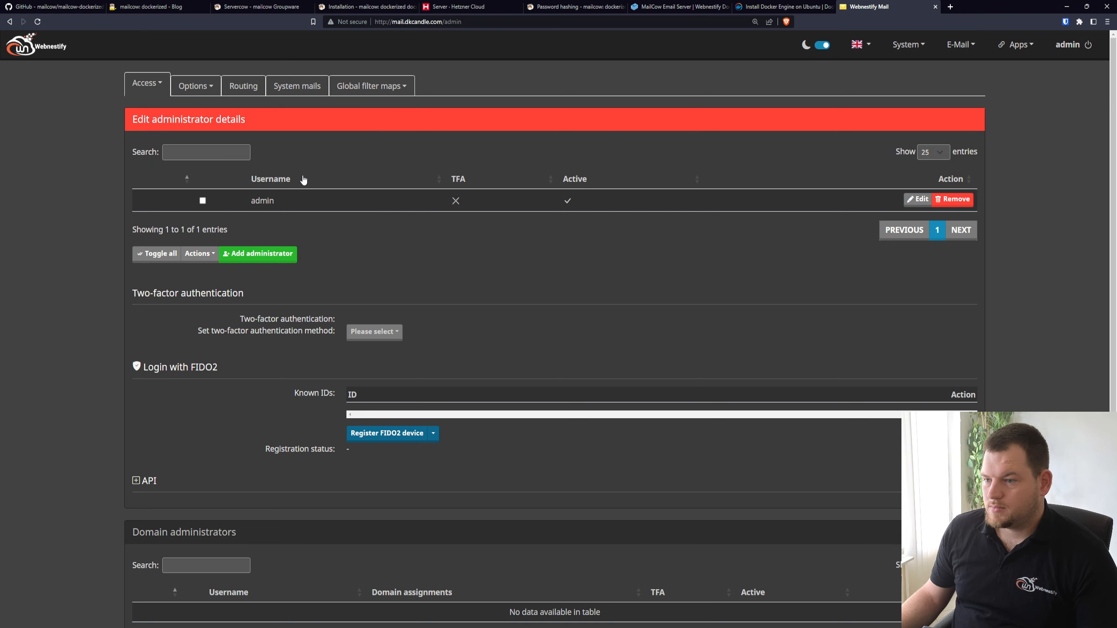
{"action": "left_click", "coordinate": [918, 198]}
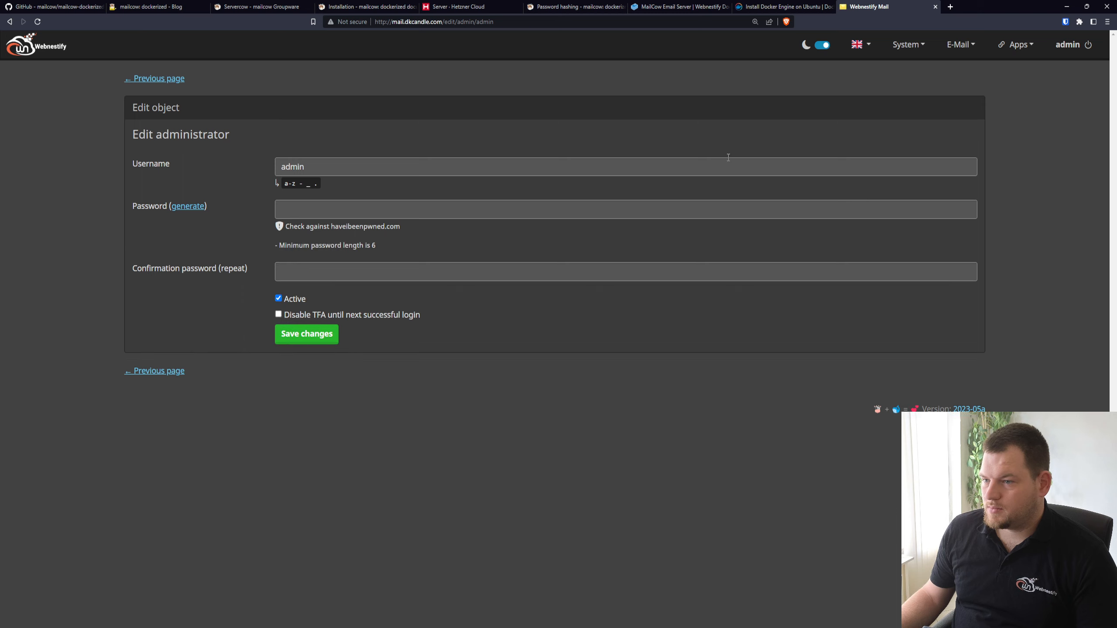
{"action": "left_click", "coordinate": [133, 81]}
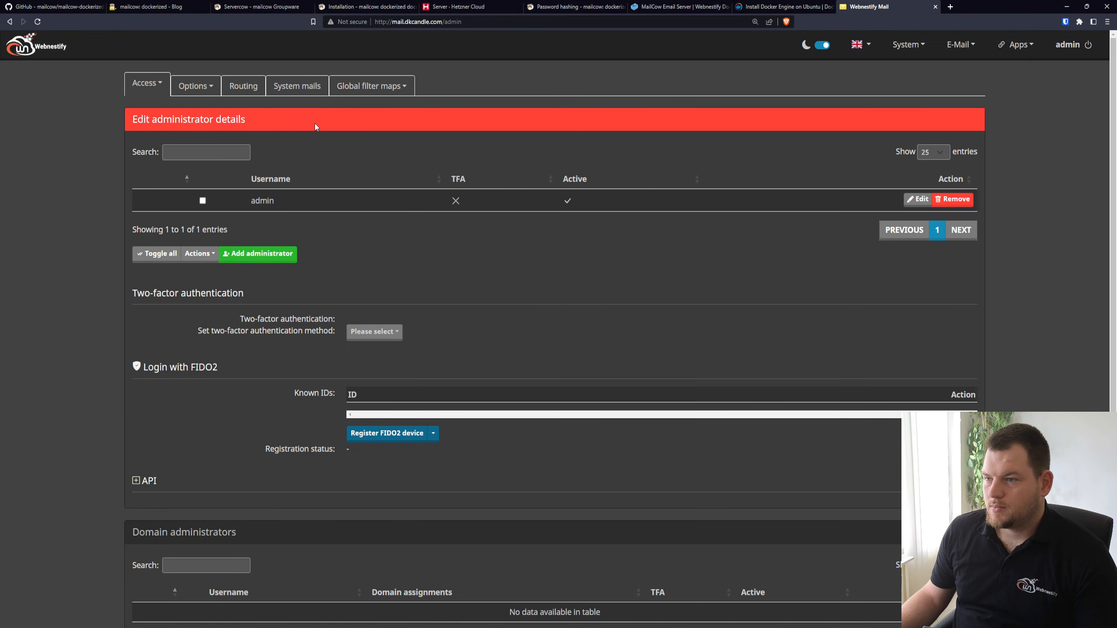
Open the e-mail configuration, review the form for adding a new domain, and close it without adding one
{"action": "left_click", "coordinate": [214, 94]}
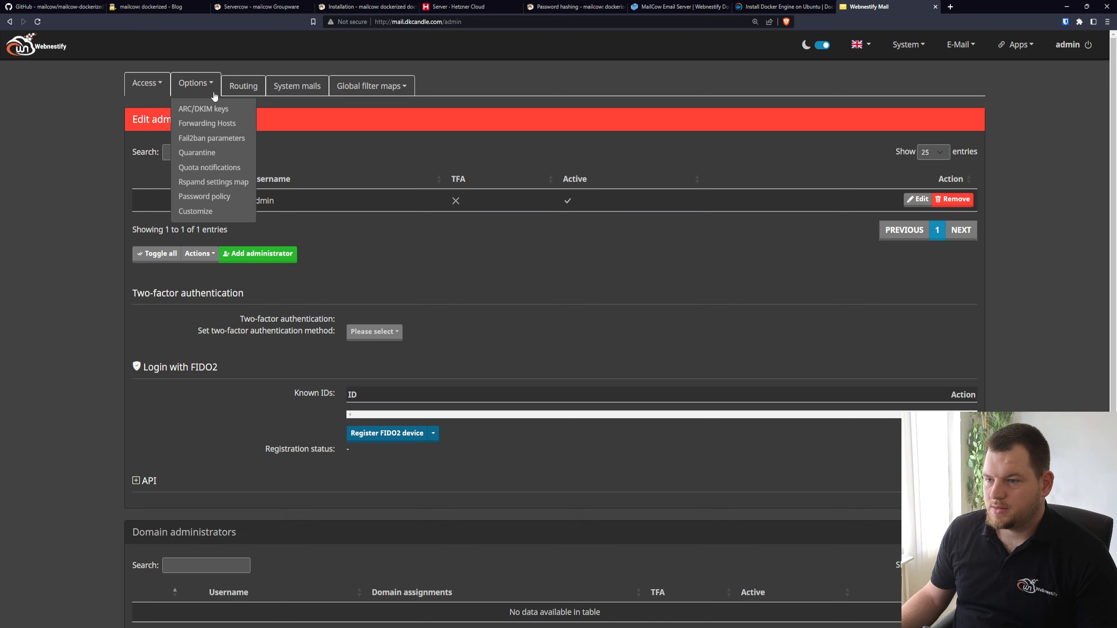
{"action": "left_click", "coordinate": [967, 48]}
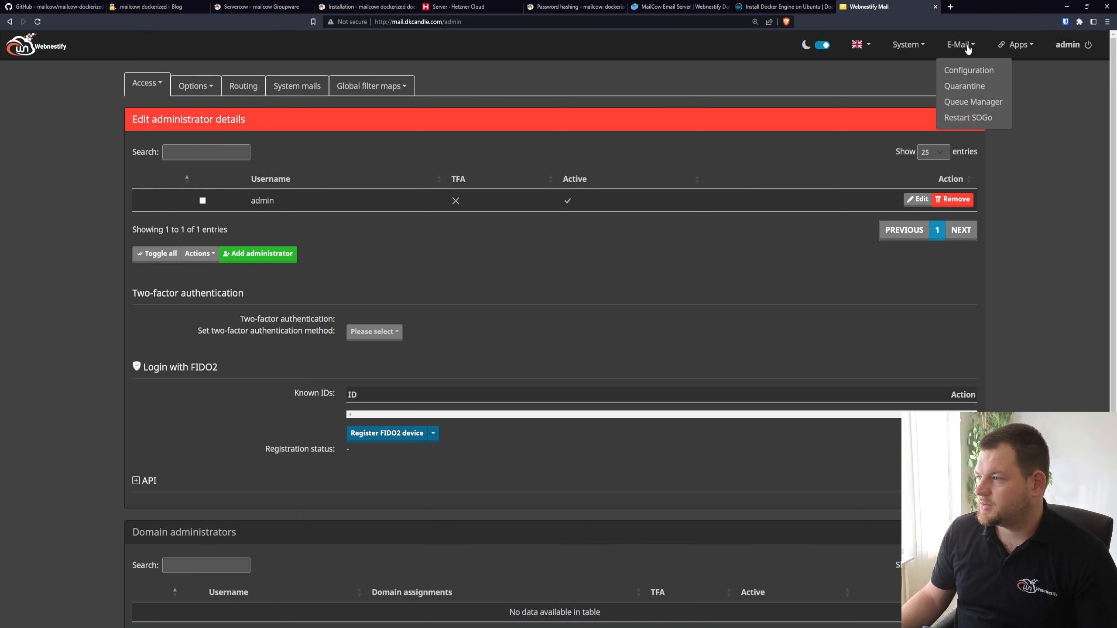
{"action": "left_click", "coordinate": [969, 70]}
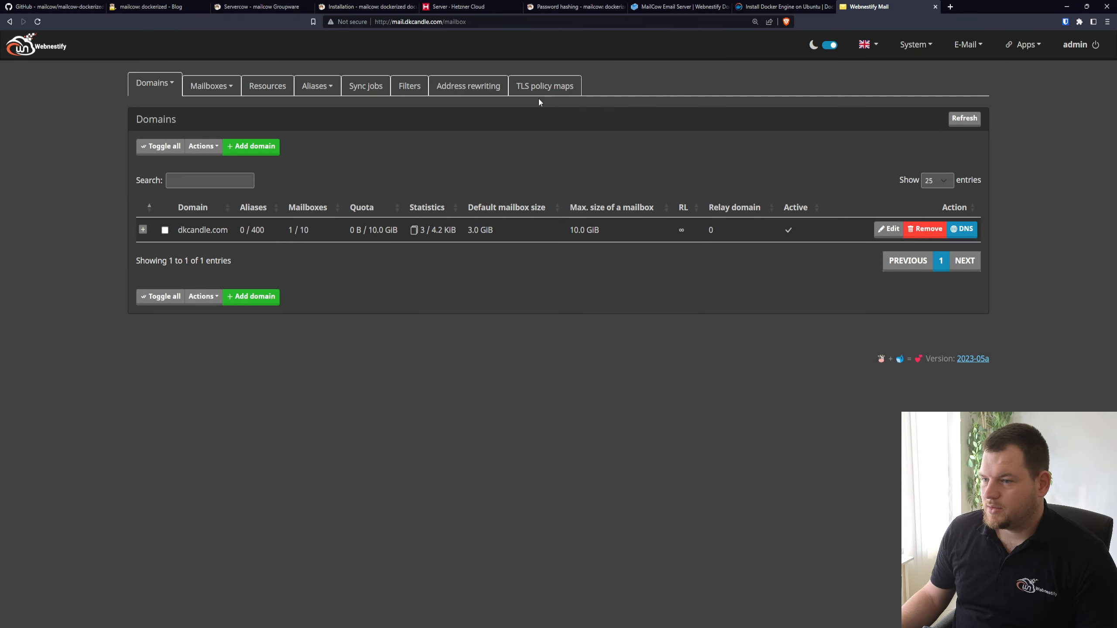
{"action": "left_click", "coordinate": [259, 150]}
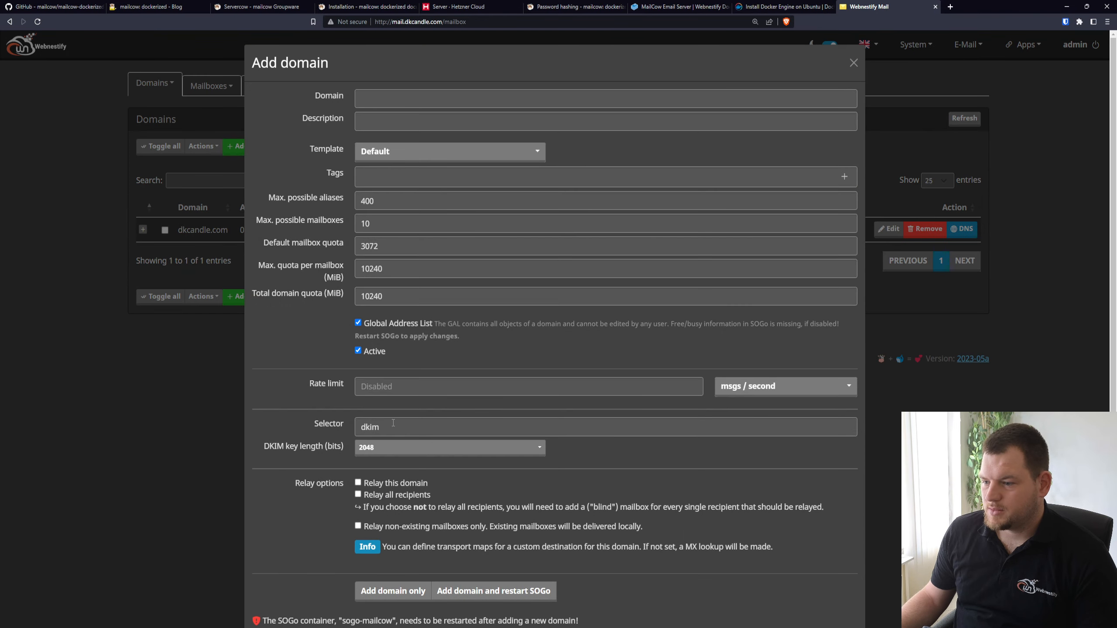
{"action": "scroll", "coordinate": [455, 470], "scroll_direction": "down", "scroll_amount": 3}
{"action": "left_click", "coordinate": [130, 402]}
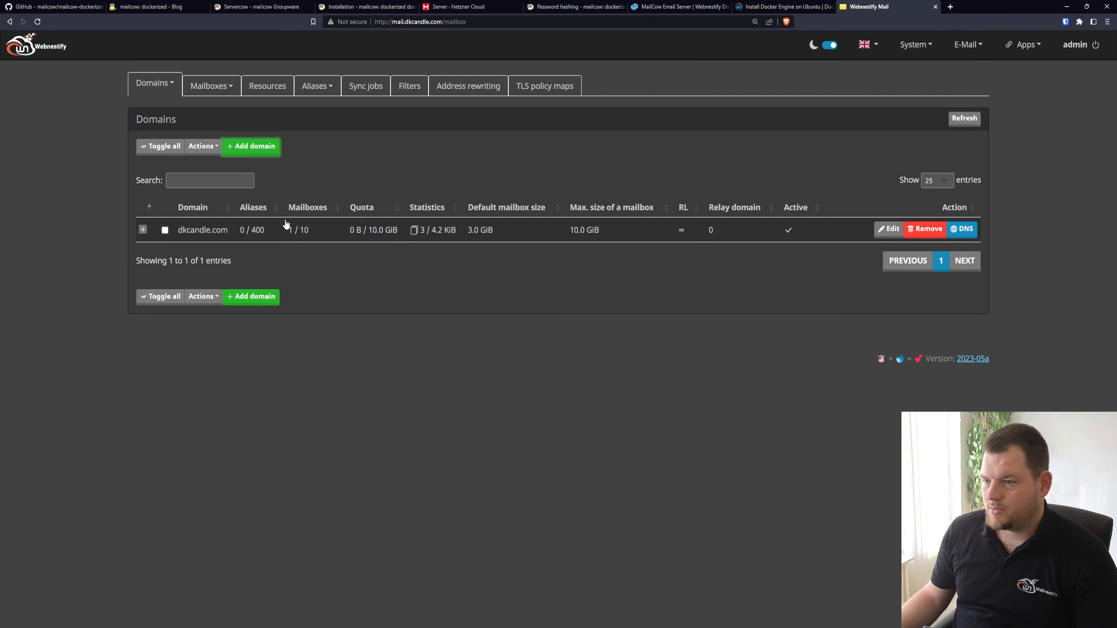
Open the mailbox list, review the form for adding a new mailbox, and close it without adding one
{"action": "left_click", "coordinate": [200, 92]}
{"action": "left_click", "coordinate": [228, 109]}
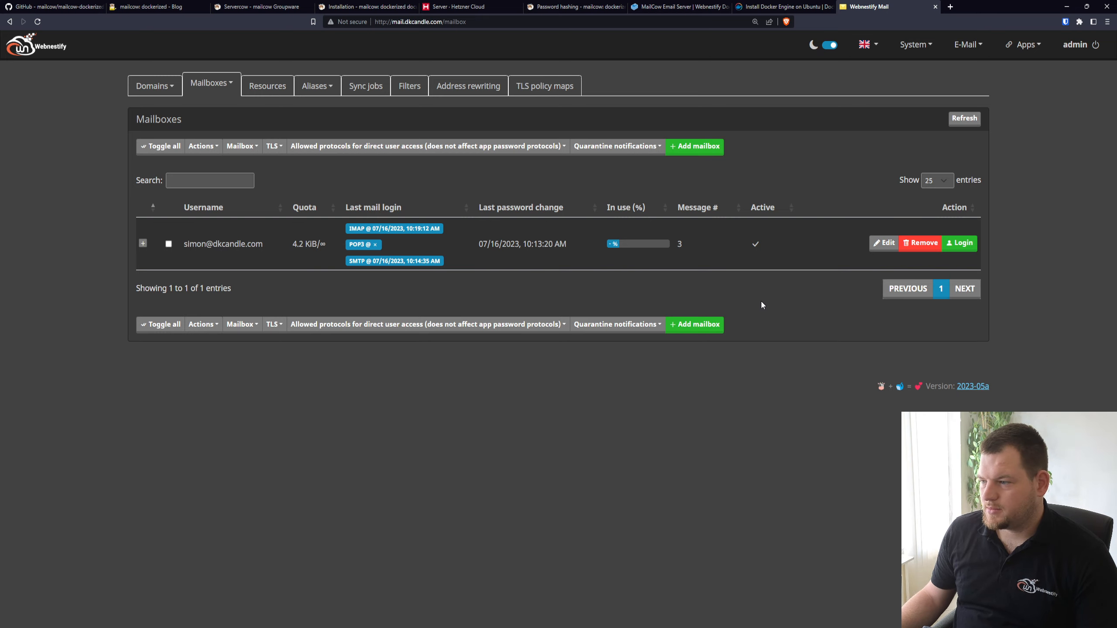
{"action": "left_click", "coordinate": [694, 324]}
{"action": "scroll", "coordinate": [393, 287], "scroll_direction": "down", "scroll_amount": 3}
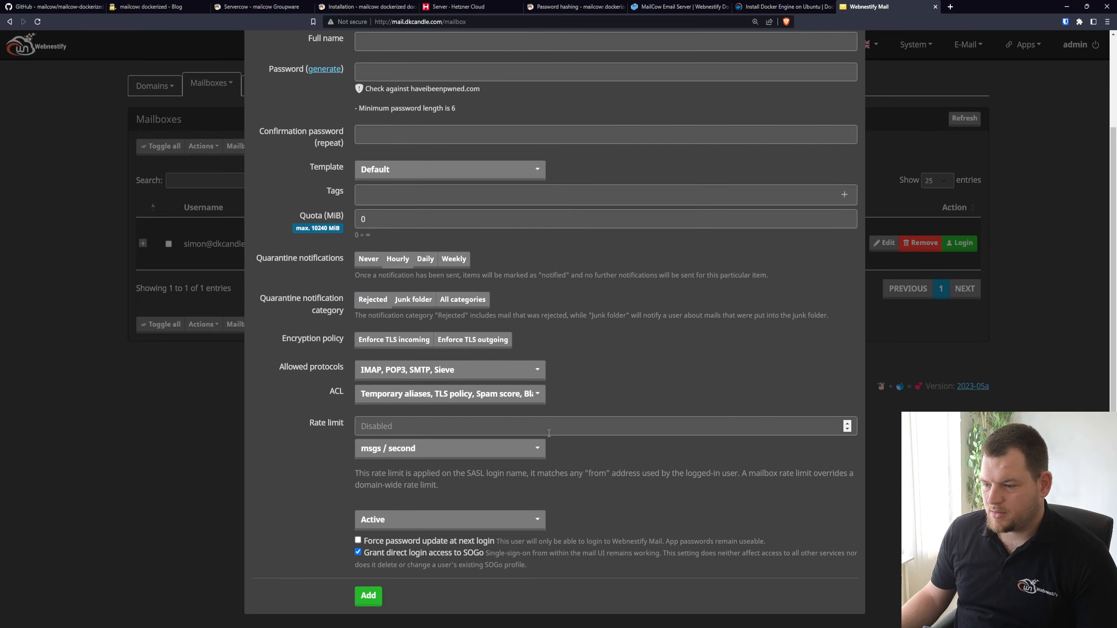
{"action": "scroll", "coordinate": [187, 429], "scroll_direction": "up", "scroll_amount": 3}
{"action": "left_click", "coordinate": [163, 437]}
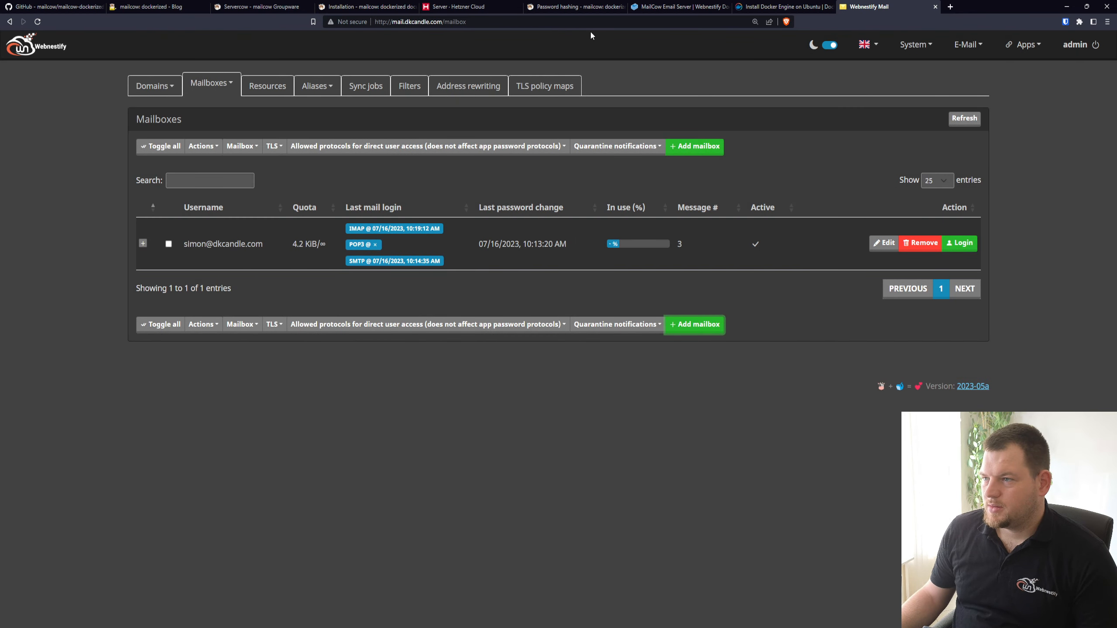
Search the mailcow documentation for "domain admin" and read through the Admin login to SOGo page
{"action": "left_click", "coordinate": [397, 10]}
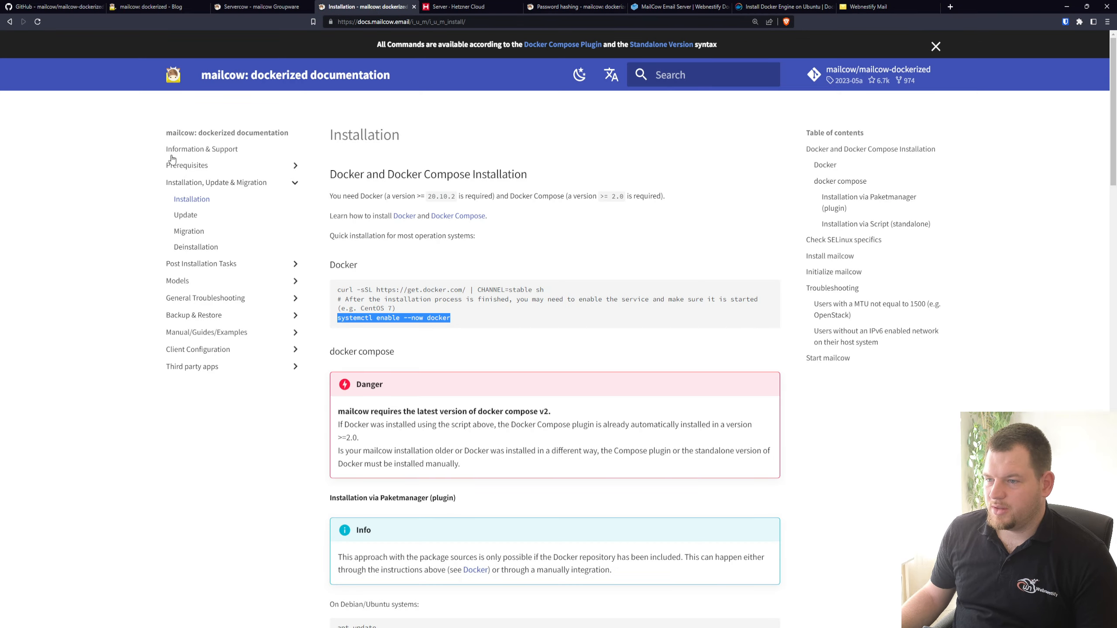
{"action": "left_click", "coordinate": [664, 74]}
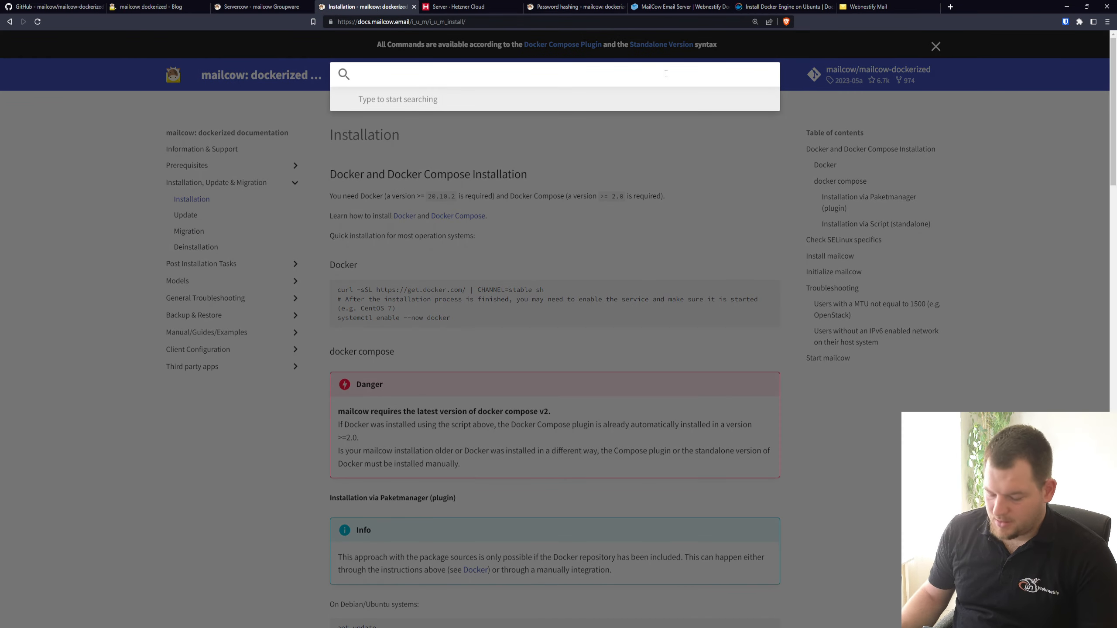
{"action": "type", "text": "domain adm"}
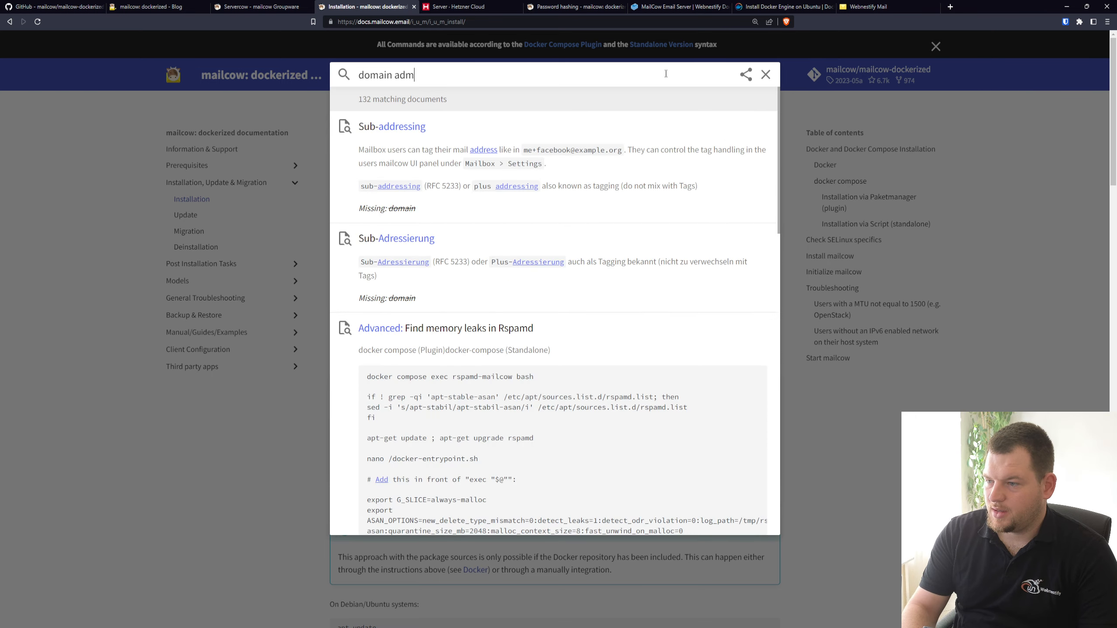
{"action": "type", "text": "in"}
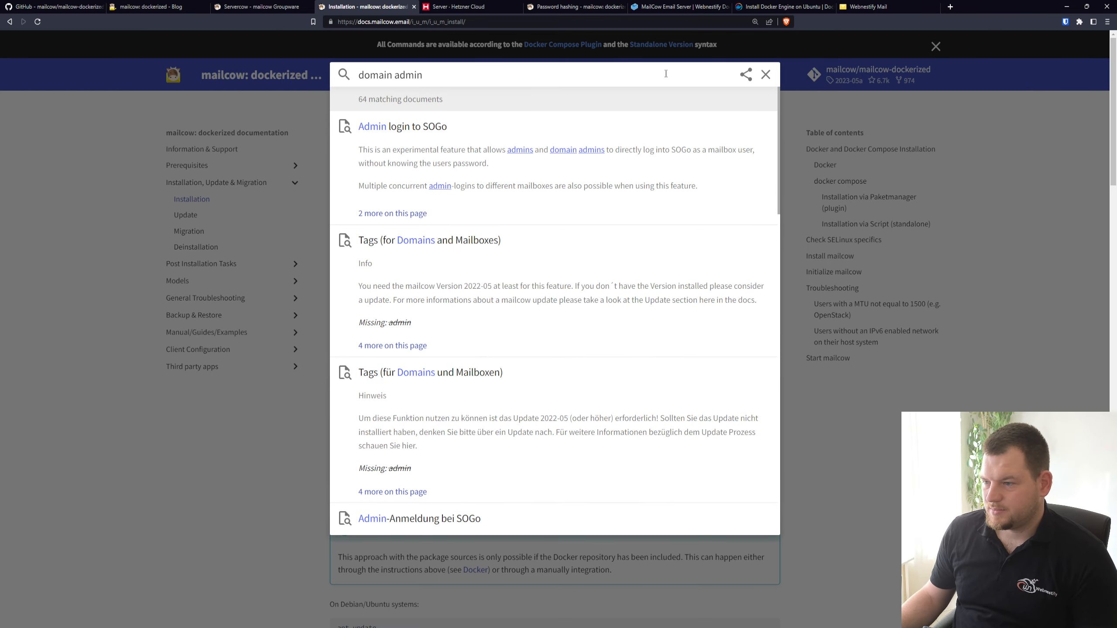
{"action": "key", "text": "Return"}
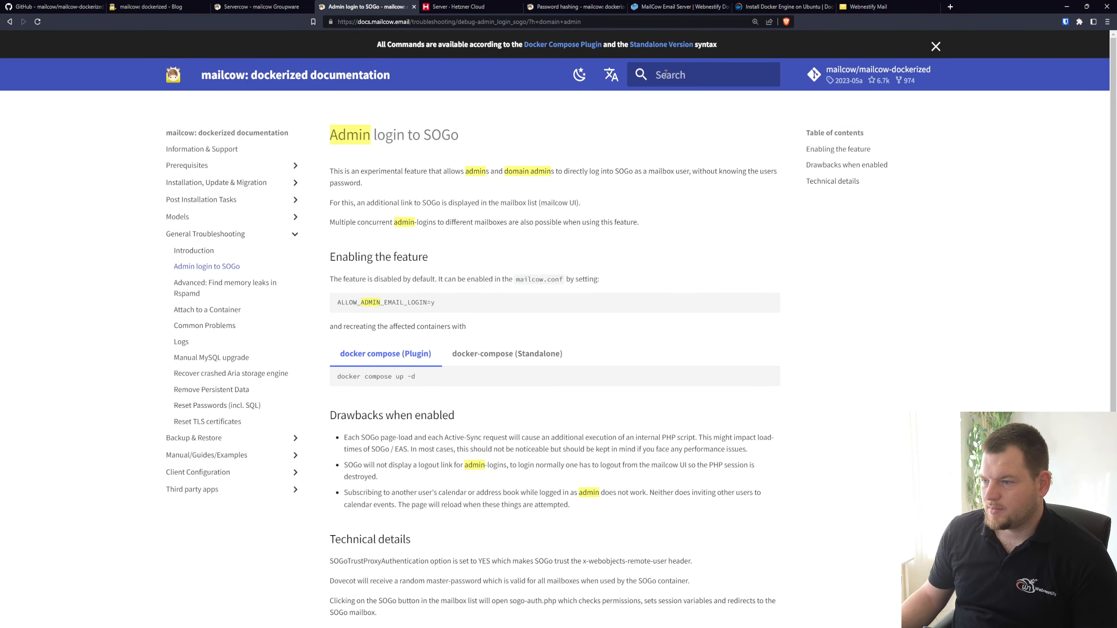
{"action": "scroll", "coordinate": [603, 187], "scroll_direction": "down", "scroll_amount": 10}
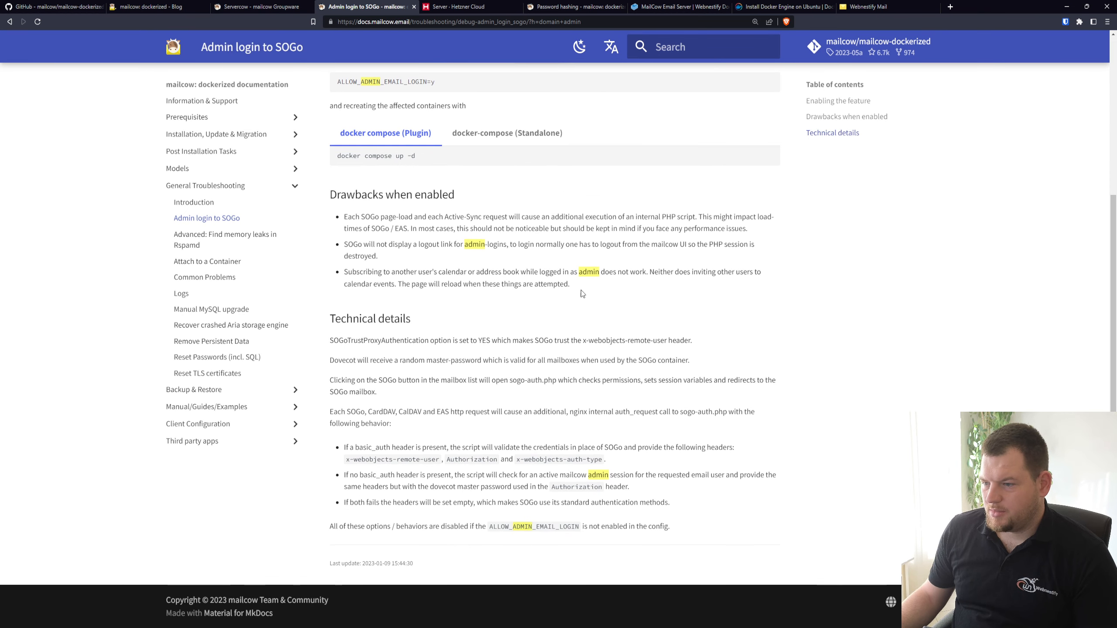
{"action": "scroll", "coordinate": [571, 343], "scroll_direction": "up", "scroll_amount": 10}
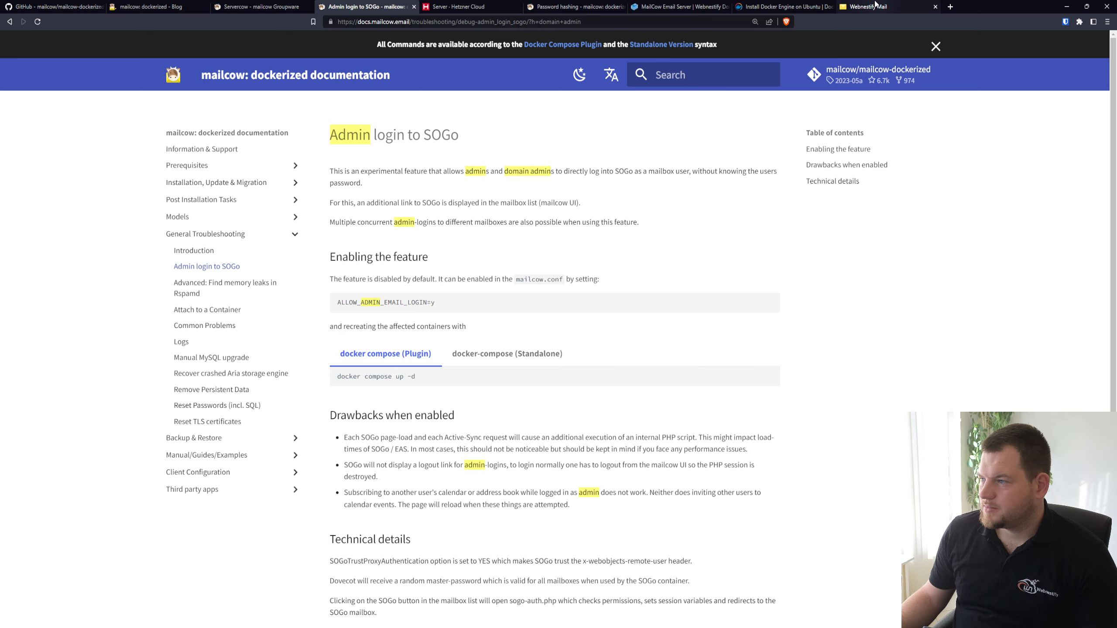
Return to the Webnestify Mail system configuration and find the Domain administrators section
{"action": "left_click", "coordinate": [875, 5]}
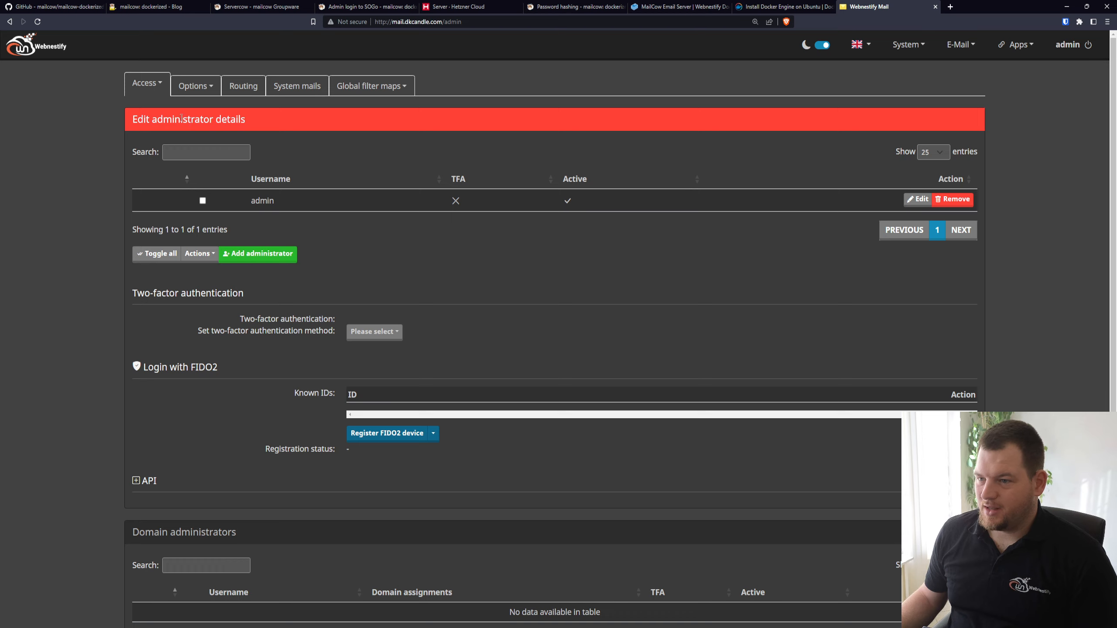
{"action": "left_click", "coordinate": [912, 49]}
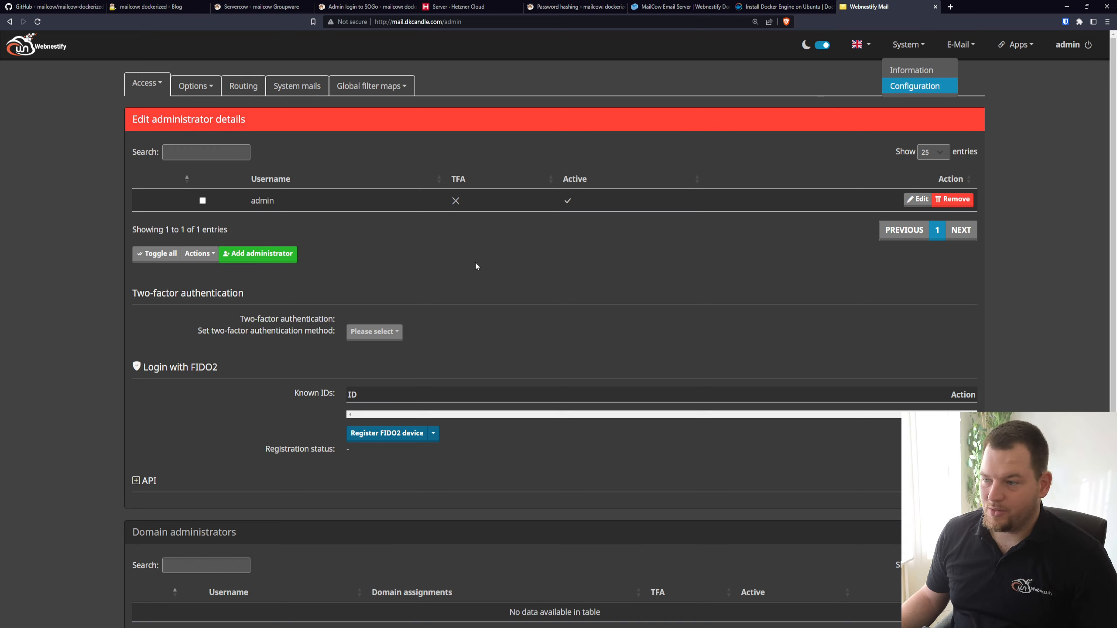
{"action": "left_click", "coordinate": [765, 240]}
{"action": "scroll", "coordinate": [436, 252], "scroll_direction": "down", "scroll_amount": 3}
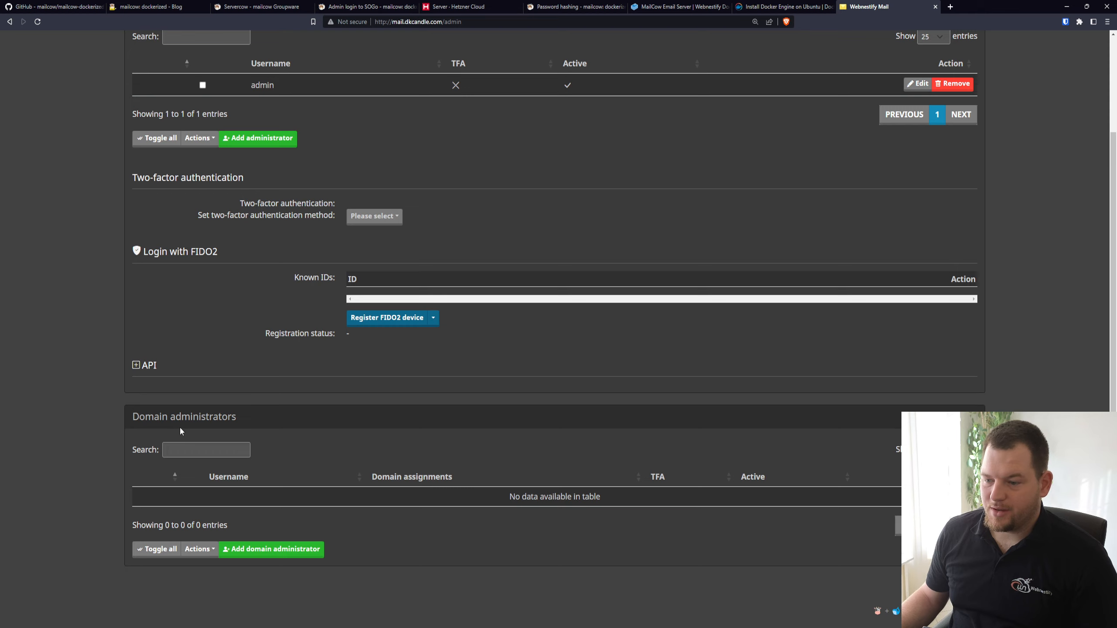
Try out the form for a new domain administrator with dkcandle.com as the domain assignment, and close it without adding
{"action": "left_click", "coordinate": [284, 550]}
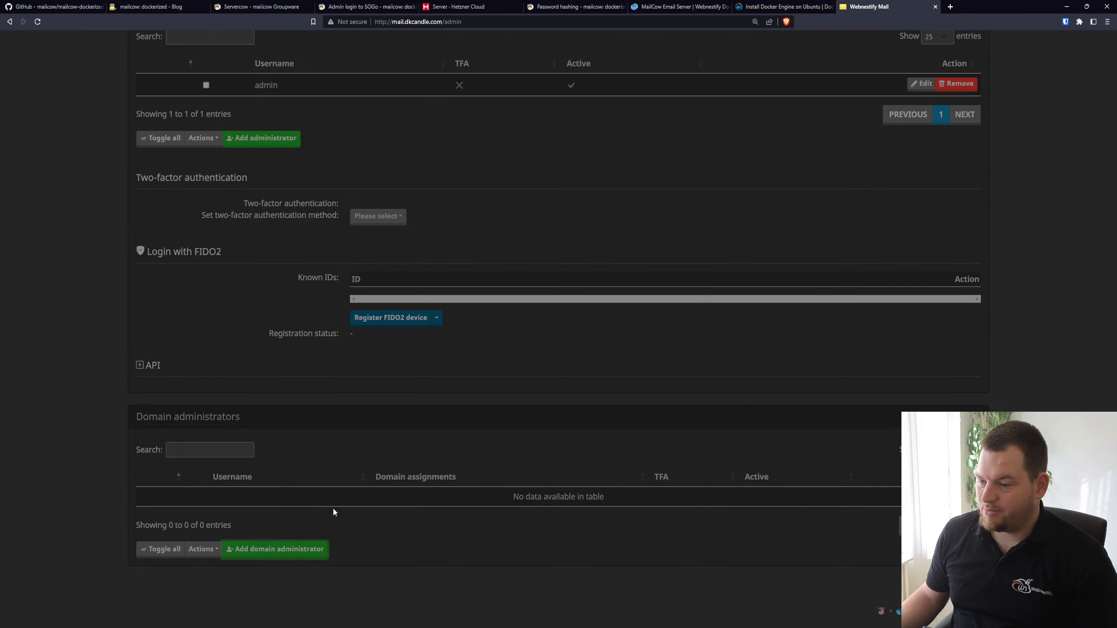
{"action": "left_click", "coordinate": [402, 91]}
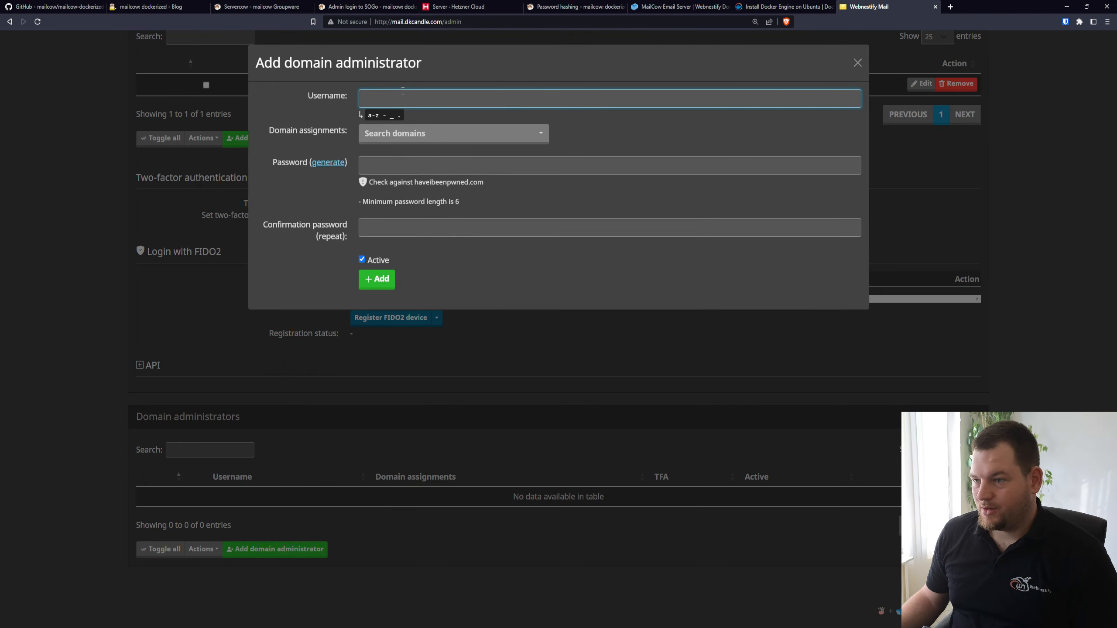
{"action": "left_click", "coordinate": [450, 133]}
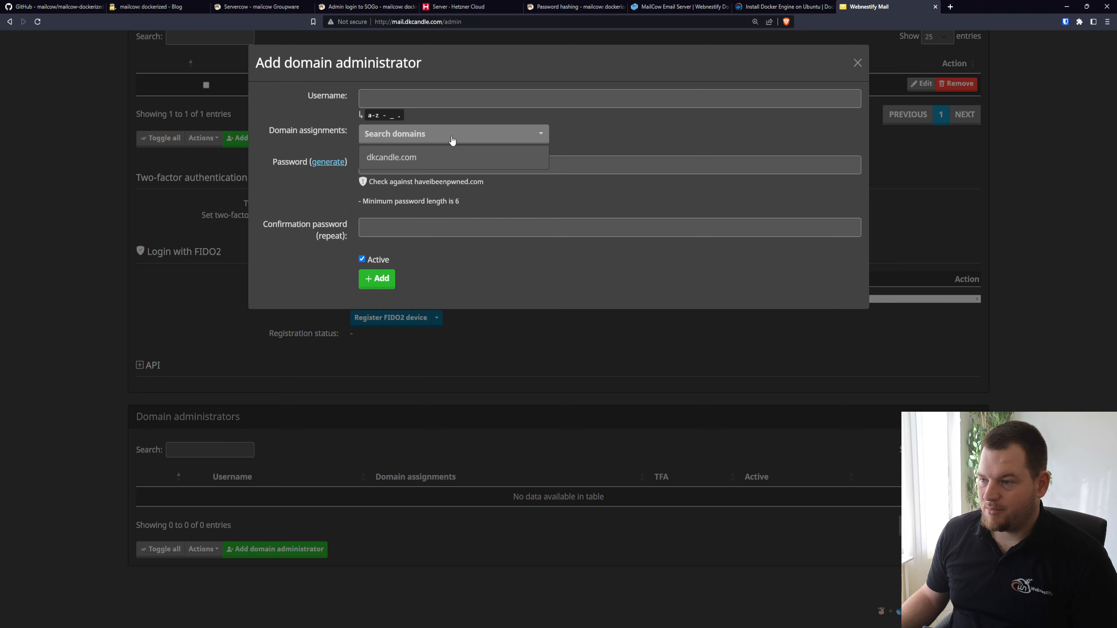
{"action": "left_click", "coordinate": [415, 159]}
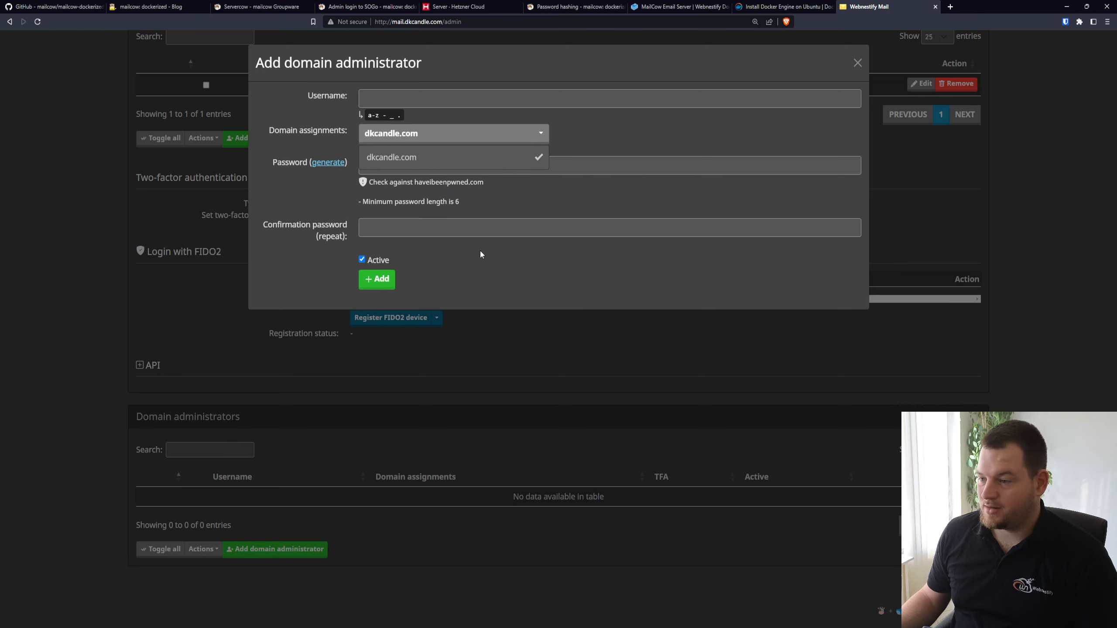
{"action": "left_click", "coordinate": [634, 272]}
{"action": "left_click", "coordinate": [628, 360]}
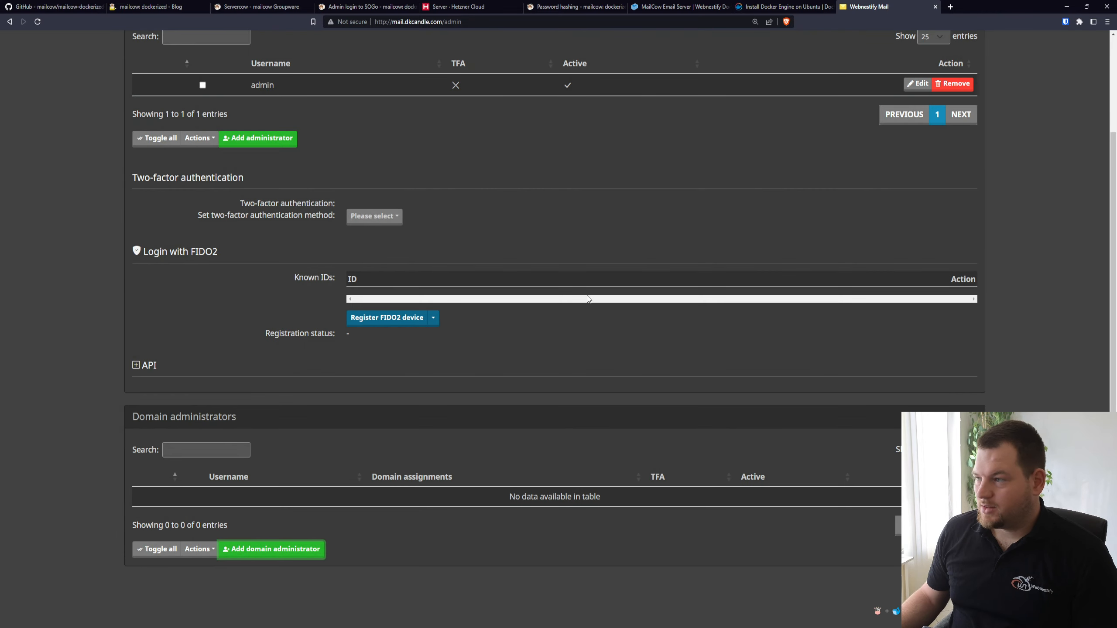
Open the Fail2ban parameters and review the ban time, maximum attempts, retry window, subnet and whitelist/blacklist settings
{"action": "scroll", "coordinate": [553, 295], "scroll_direction": "up", "scroll_amount": 1}
{"action": "scroll", "coordinate": [553, 298], "scroll_direction": "up", "scroll_amount": 2}
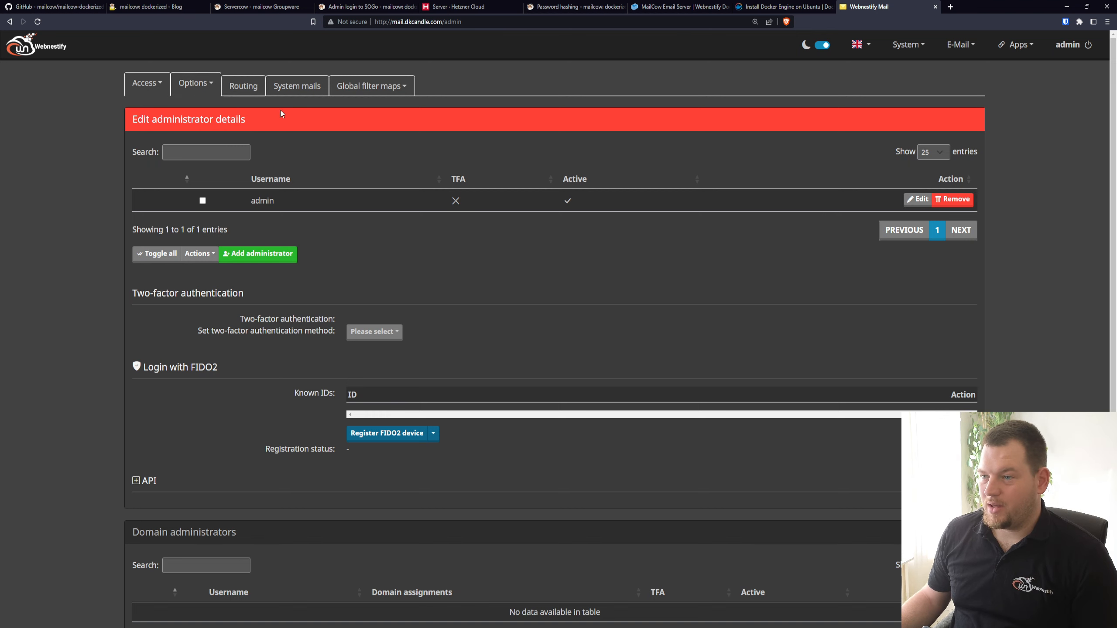
{"action": "left_click", "coordinate": [214, 90]}
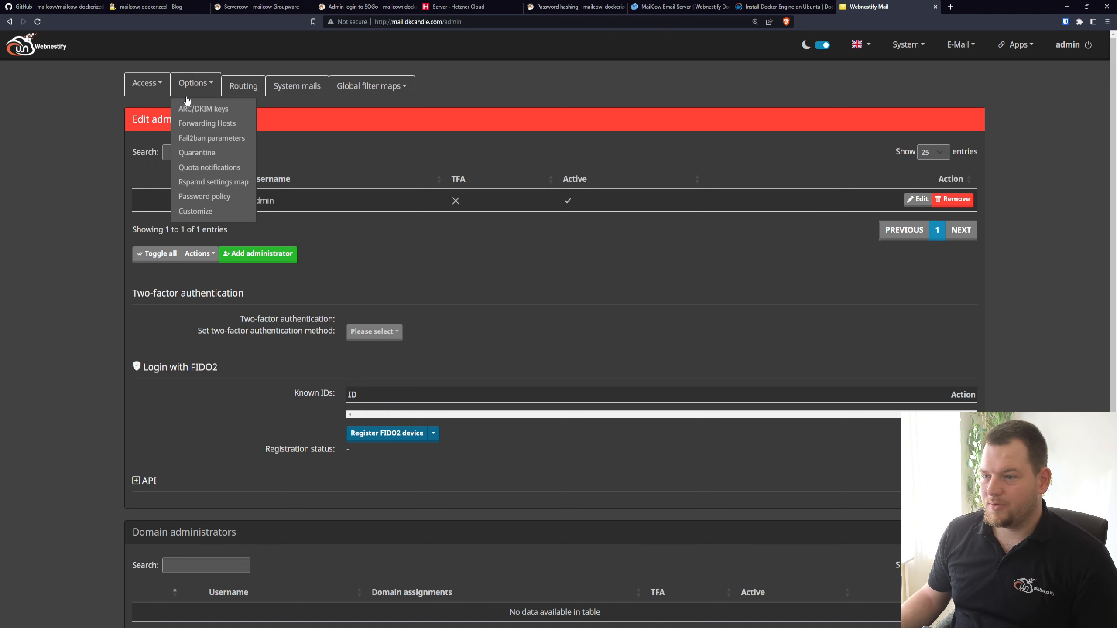
{"action": "left_click", "coordinate": [237, 140]}
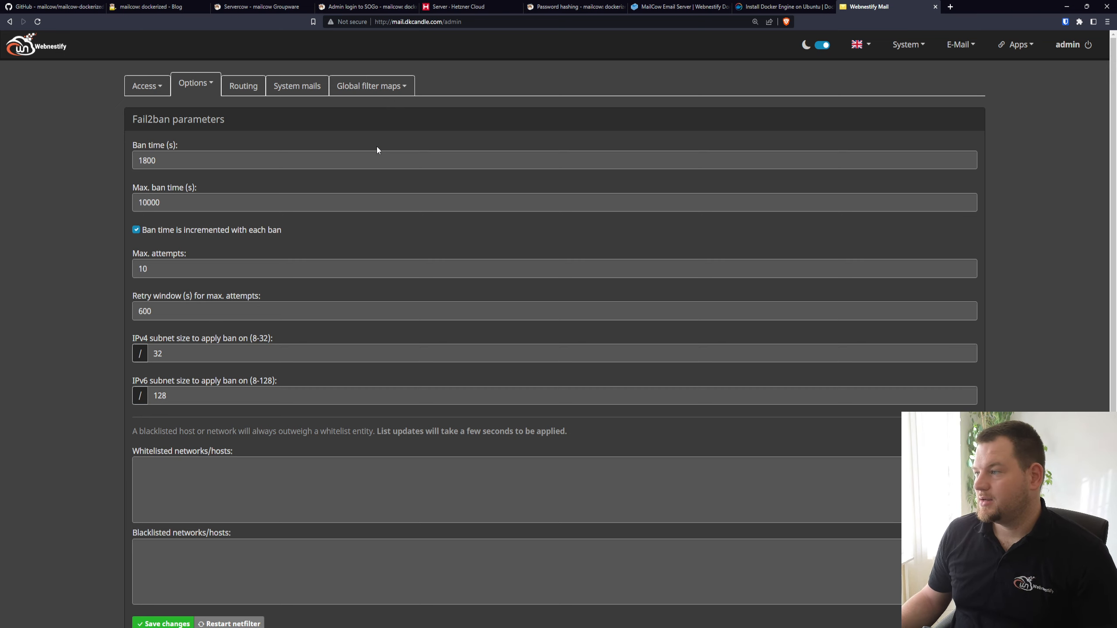
Go back to the system and containers overview, and switch to the Webnestify MailCow Email Server installation guide
{"action": "left_click", "coordinate": [46, 50]}
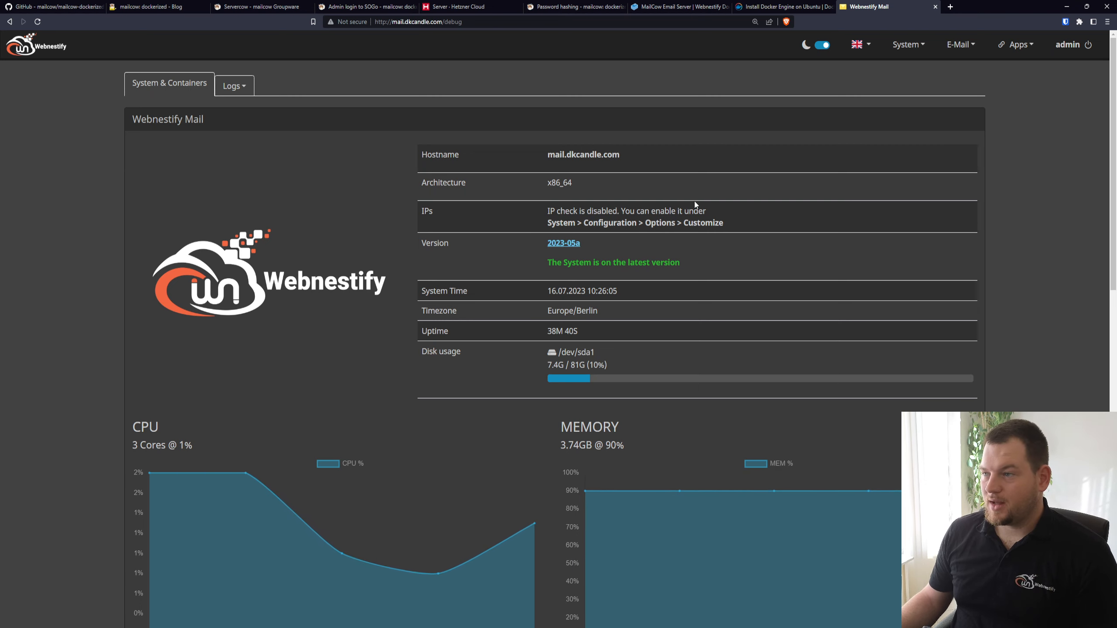
{"action": "left_click", "coordinate": [682, 4]}
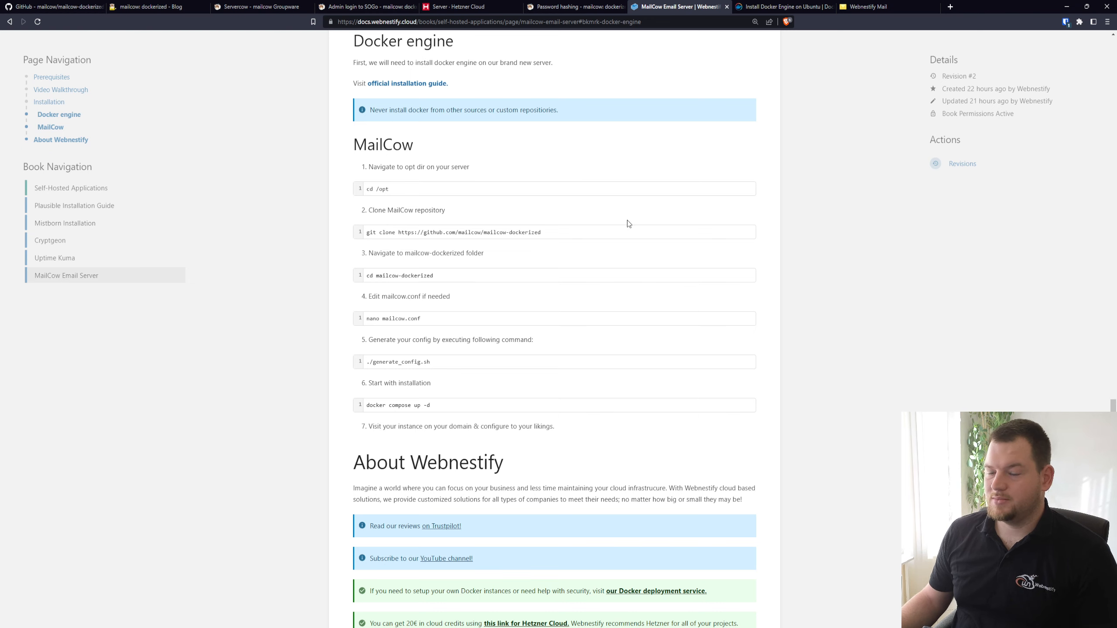